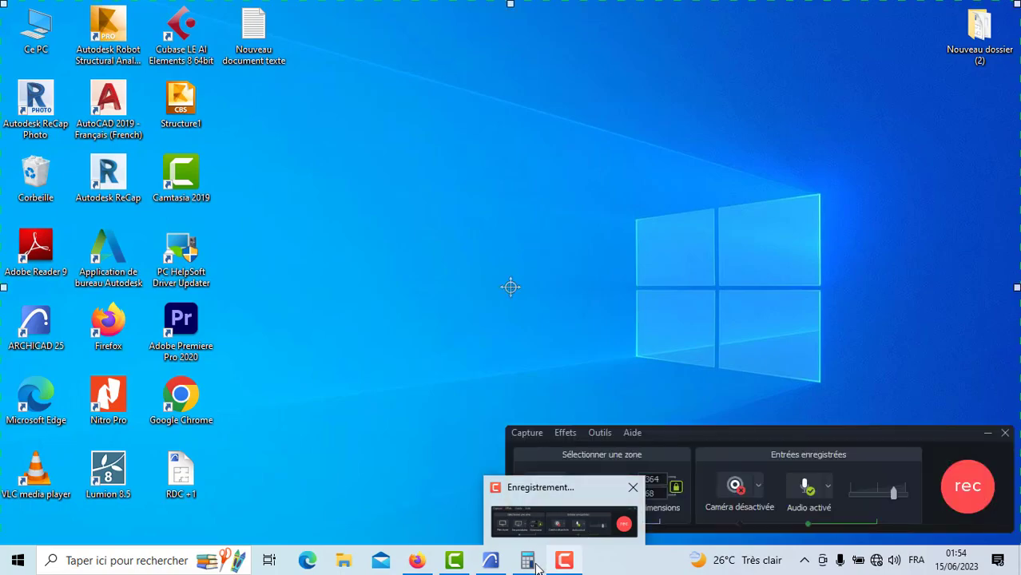
Step: Switch to the tuto 1 project in ARCHICAD and resize its window to fill the right half of the desktop
mouse_move(490, 561)
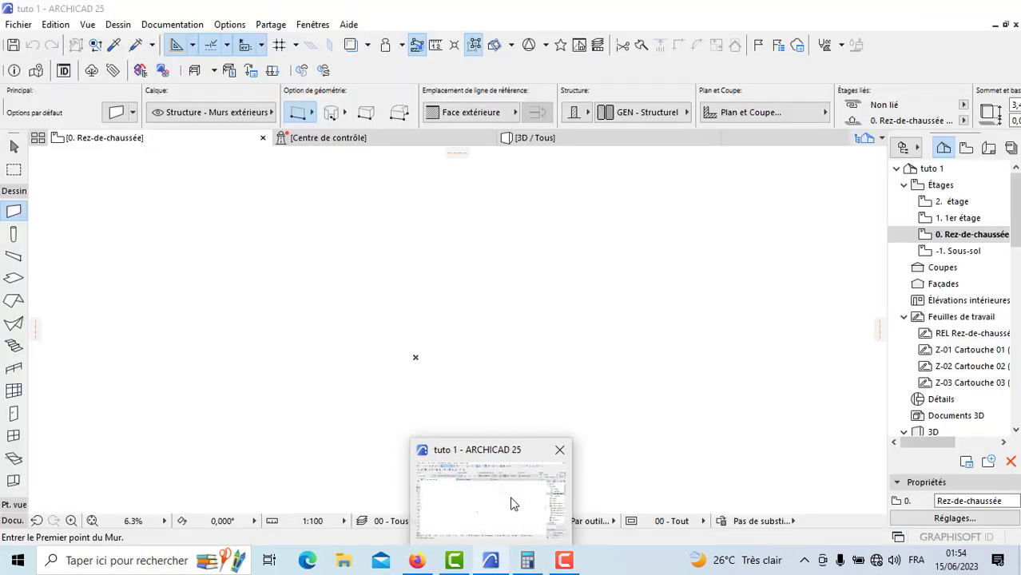
left_click(514, 503)
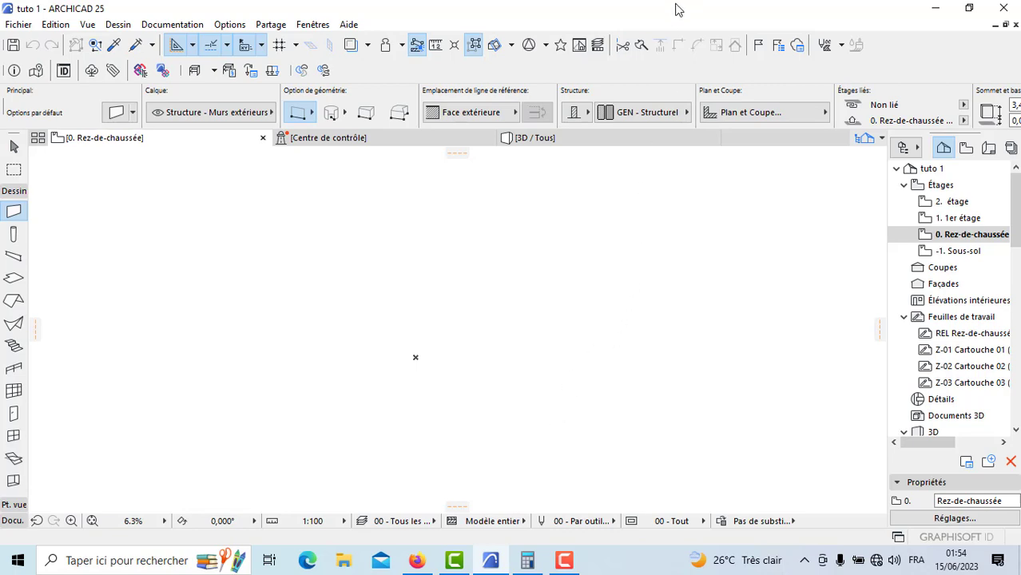
left_click_drag(684, 6, 657, 12)
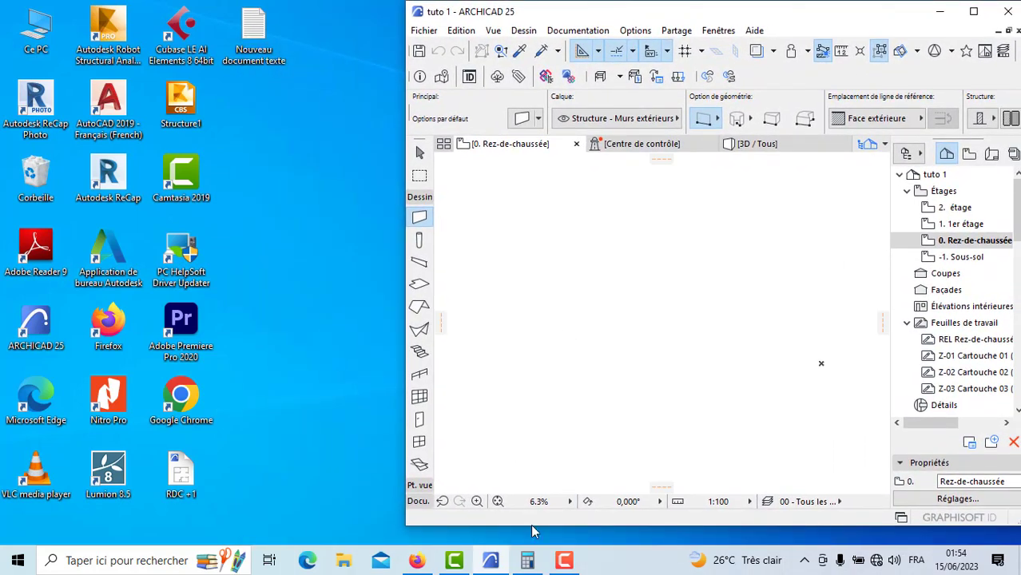
left_click_drag(530, 524, 528, 544)
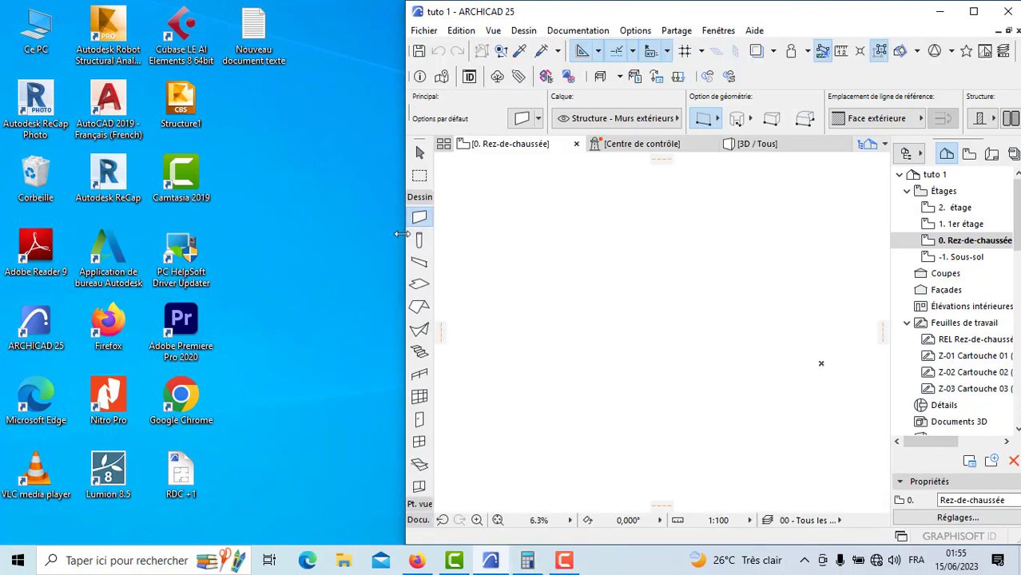
left_click_drag(399, 236, 429, 236)
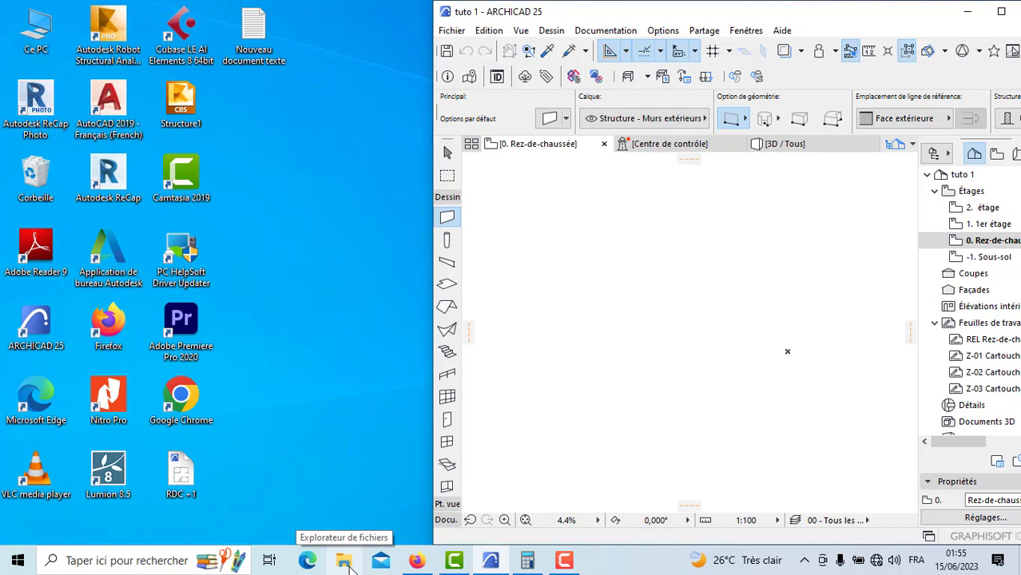
Step: Open the RDC PDF plan from the TUTO folder inside Nouveau dossier (2) on the desktop
left_click(345, 562)
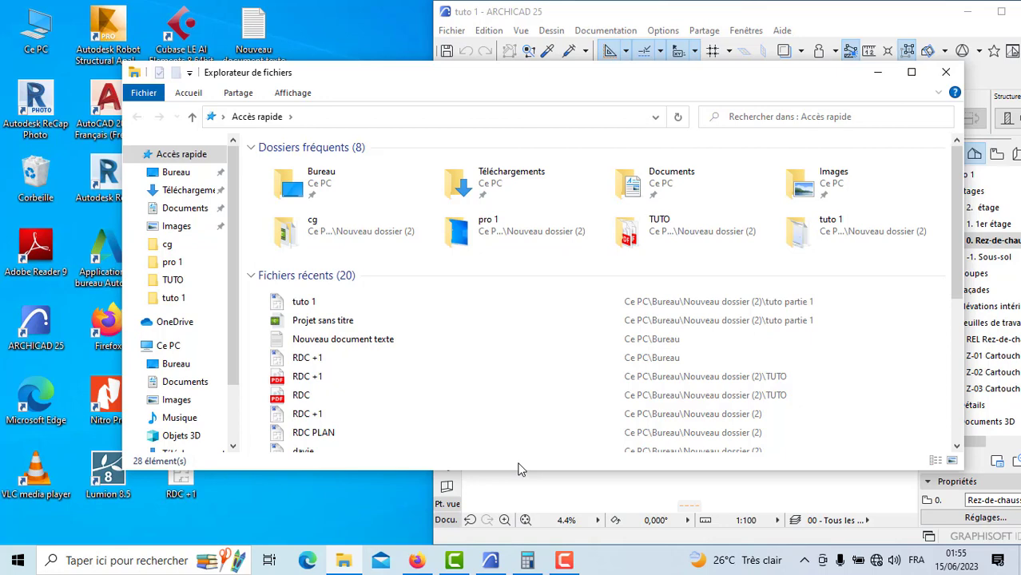
left_click(174, 171)
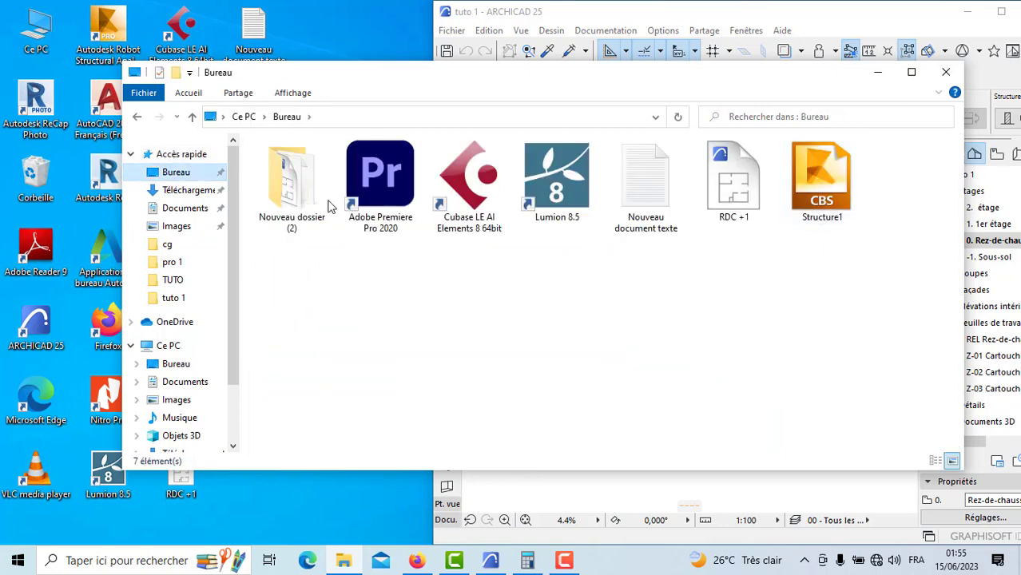
double_click(296, 202)
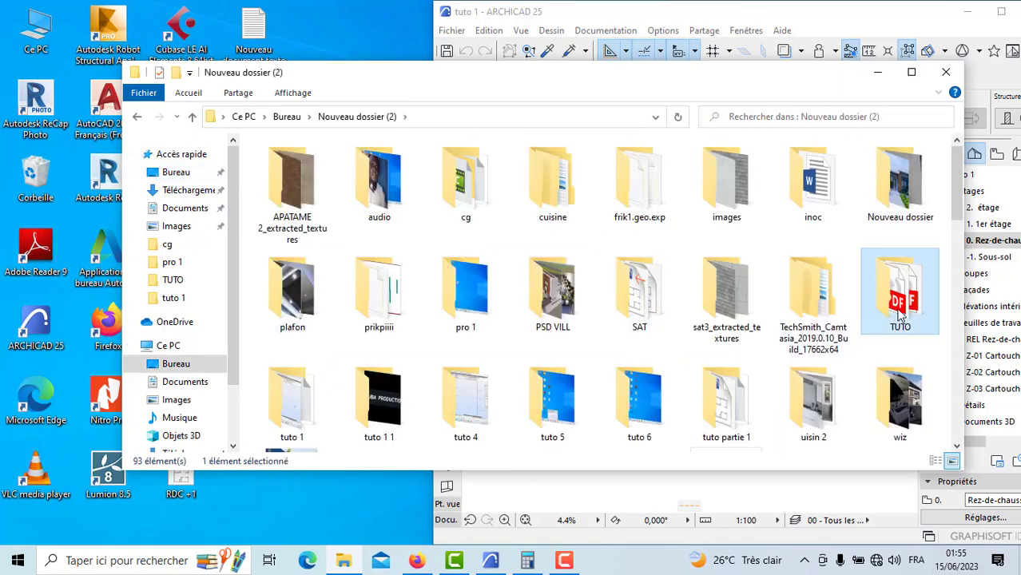
double_click(900, 314)
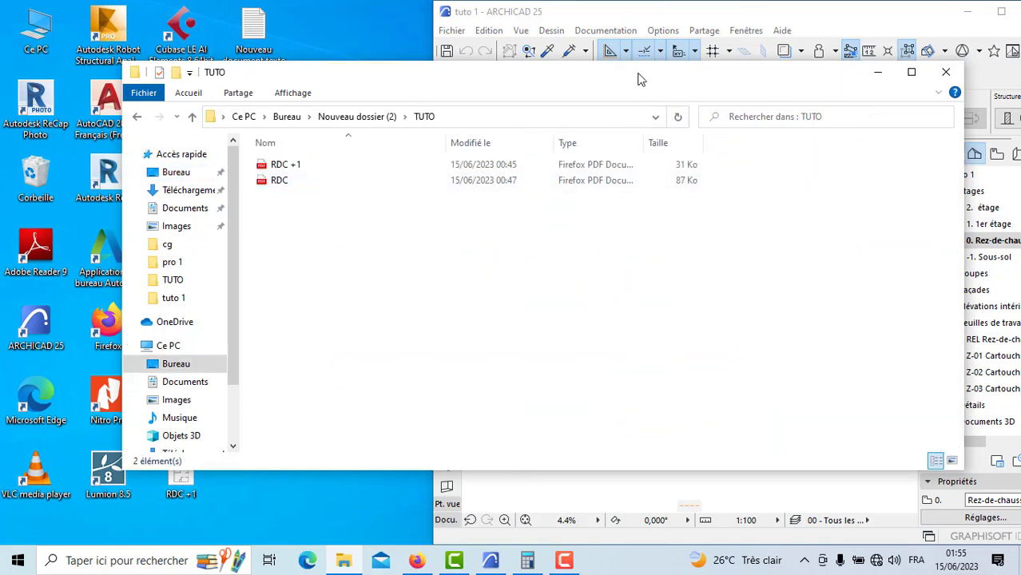
left_click_drag(639, 77, 785, 109)
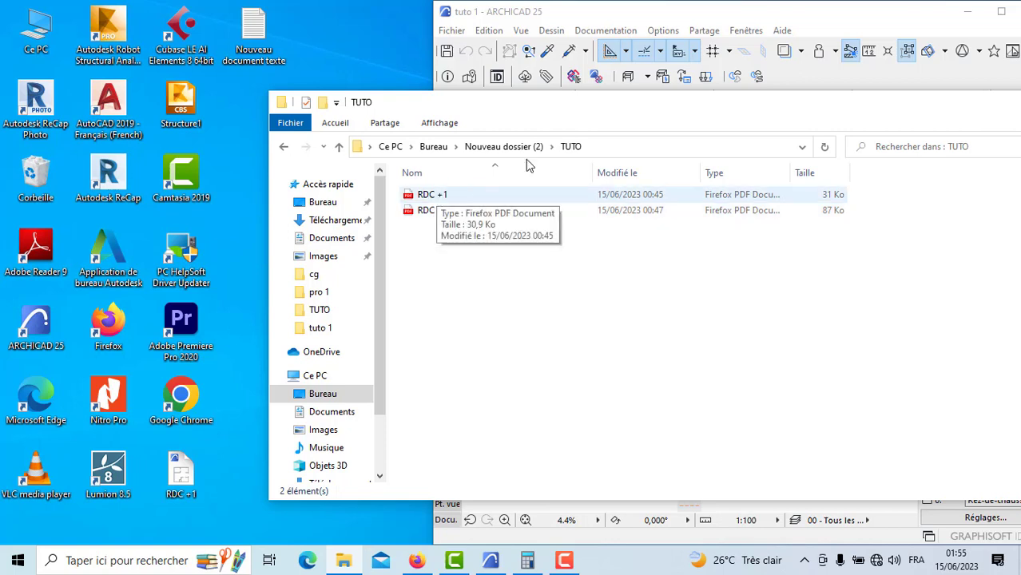
left_click_drag(690, 113, 537, 119)
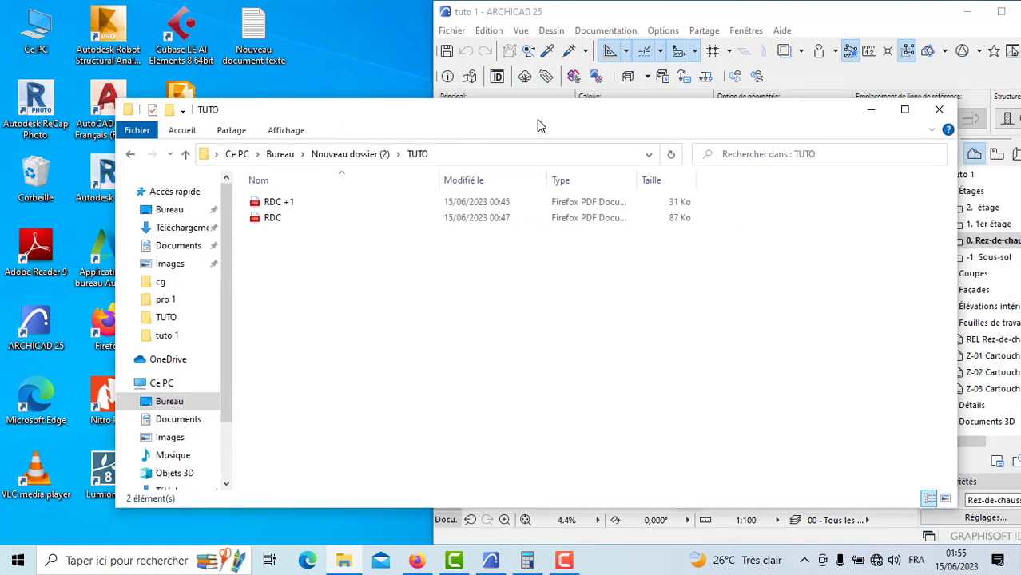
double_click(271, 224)
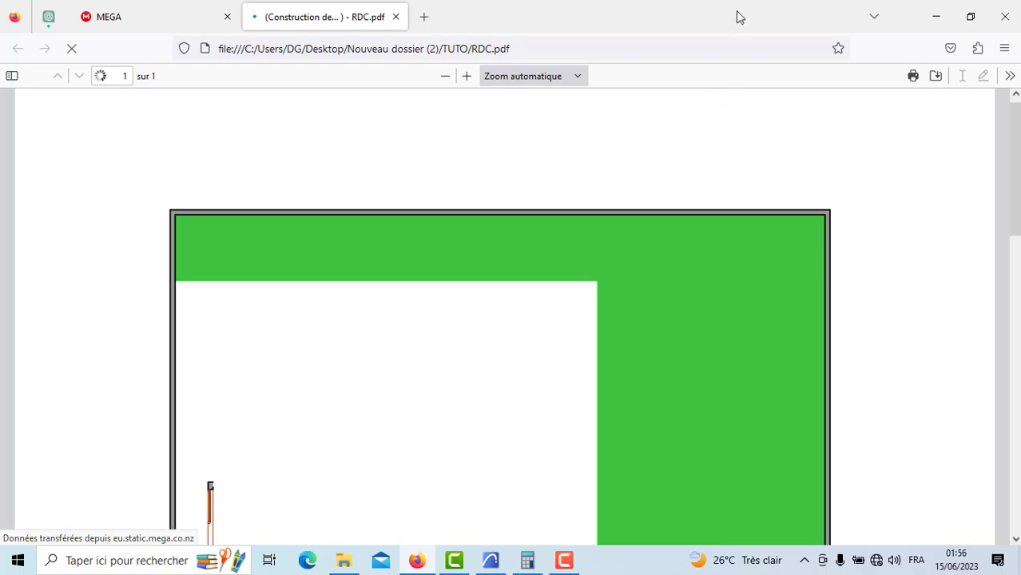
Step: Fit the PDF plan's window beside the ARCHICAD window, minimize the file explorer, and view the full RDC plan
mouse_move(759, 2)
left_mouse_down()
mouse_move(726, 24)
mouse_move(730, 7)
mouse_move(654, 11)
mouse_move(700, 5)
mouse_move(644, 53)
left_mouse_up()
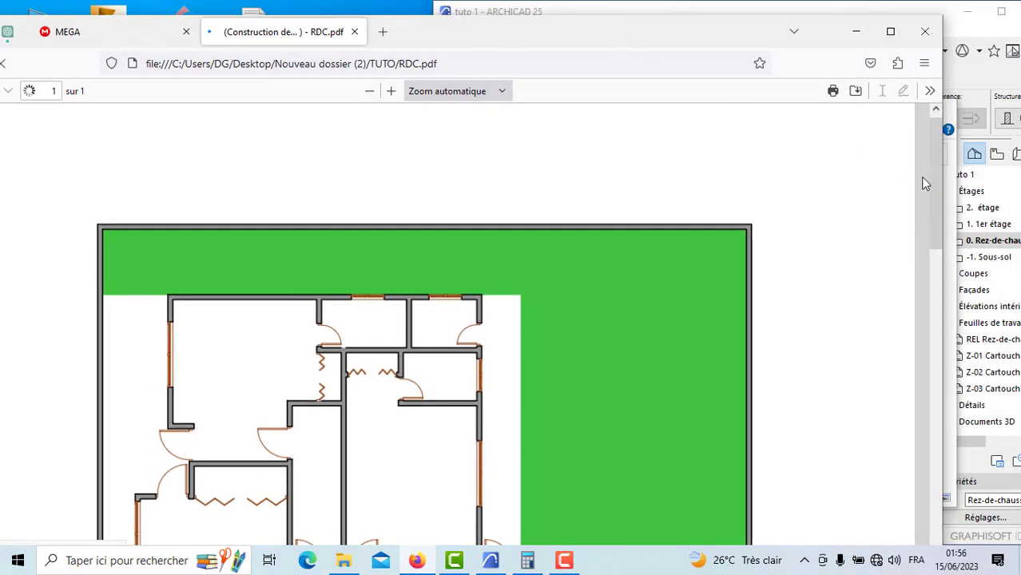
left_click_drag(943, 191, 435, 207)
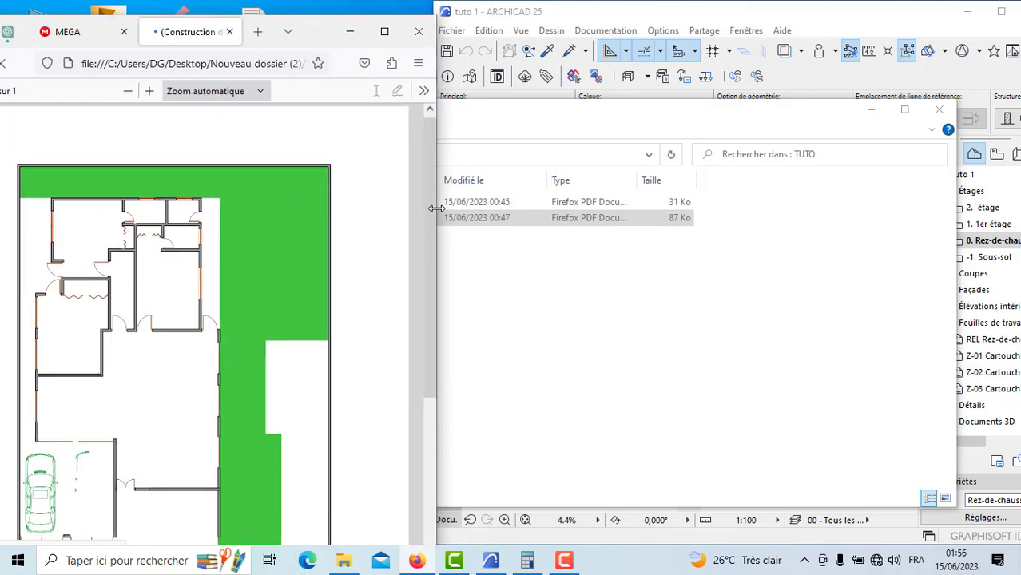
left_click(886, 114)
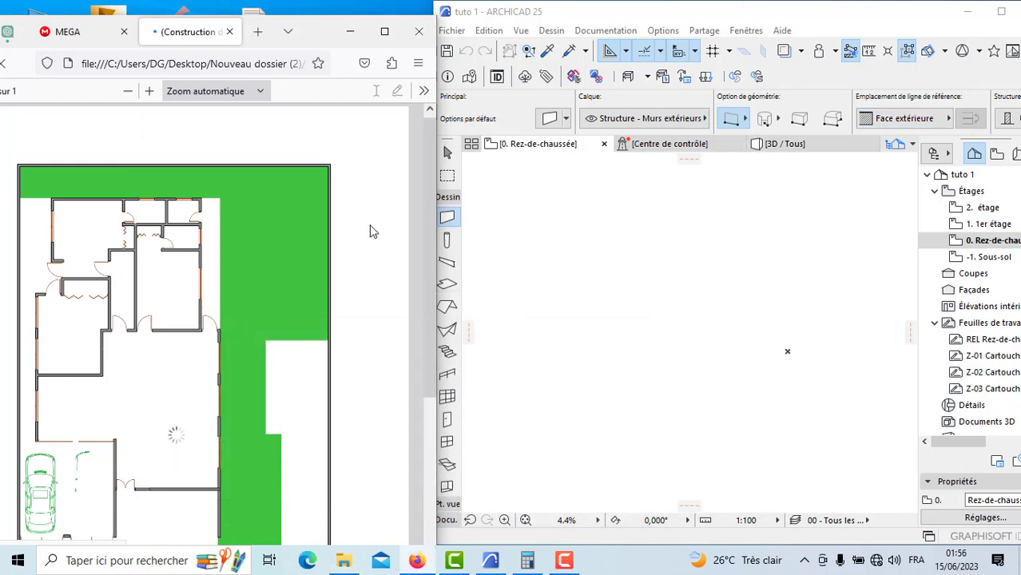
scroll(258, 244, "down", 5)
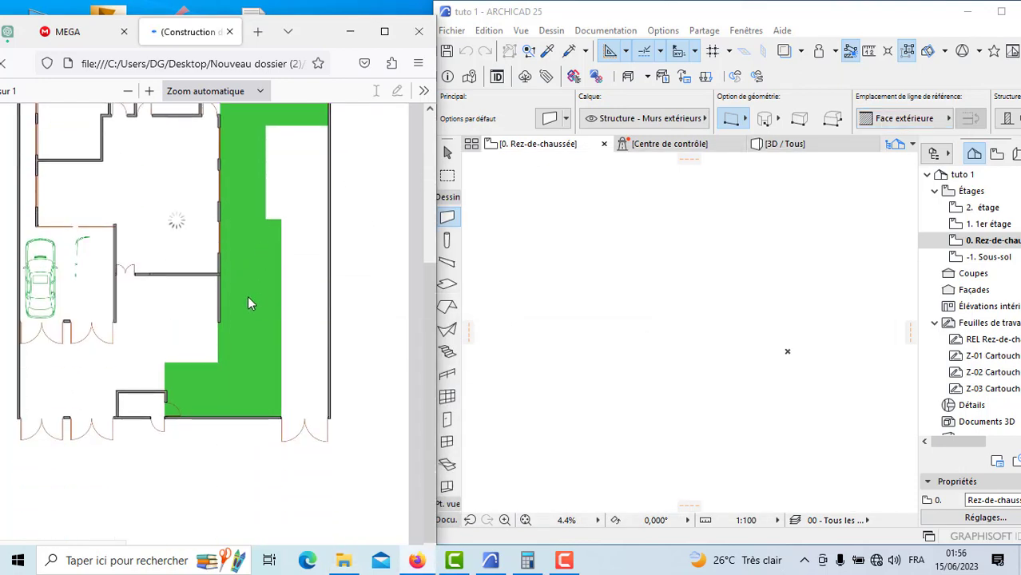
scroll(242, 308, "up", 2)
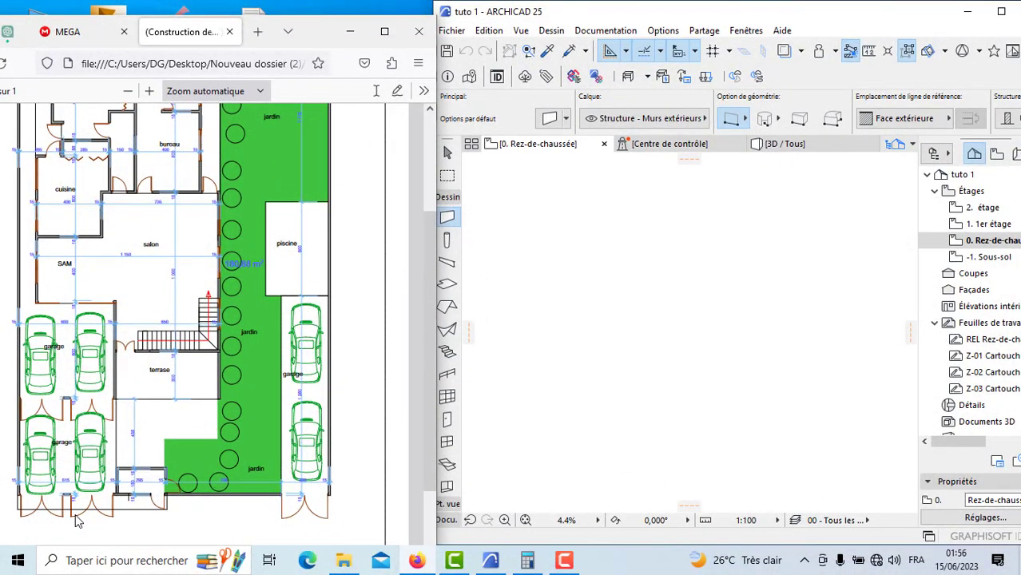
Step: Launch the Loupe screen magnifier, set it to 100%, and move its window above the PDF plan
left_click(17, 562)
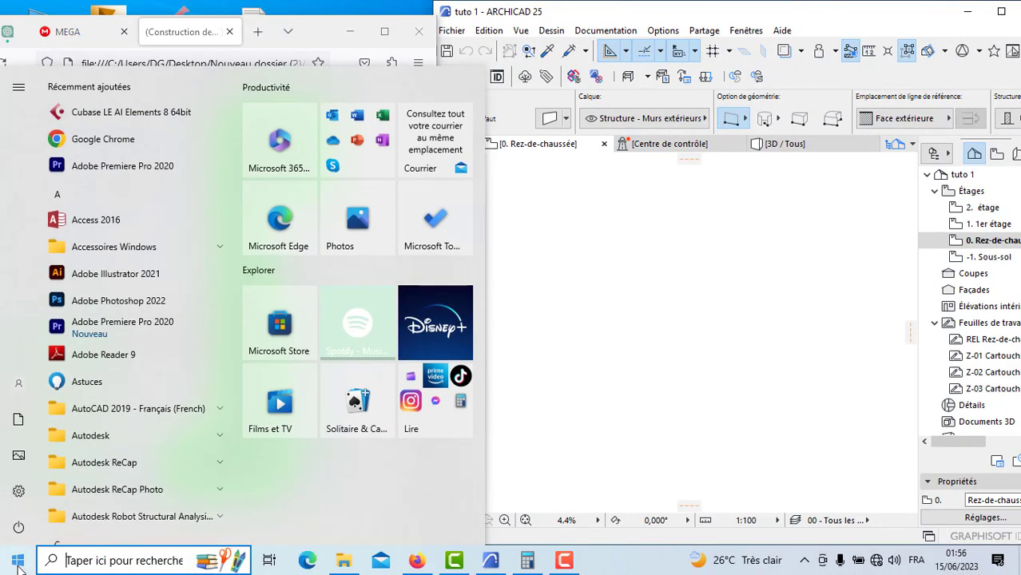
type("l")
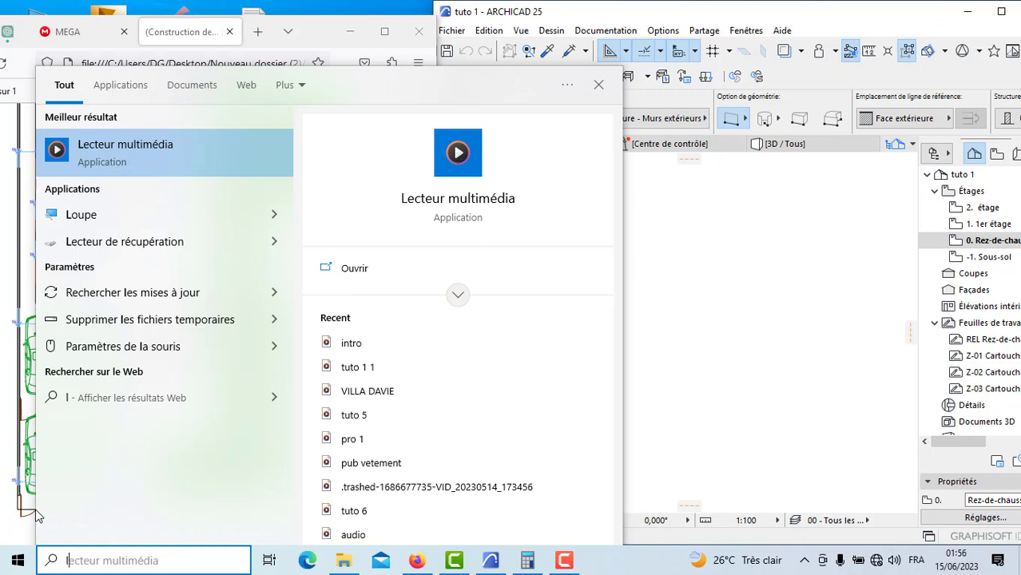
type("oup")
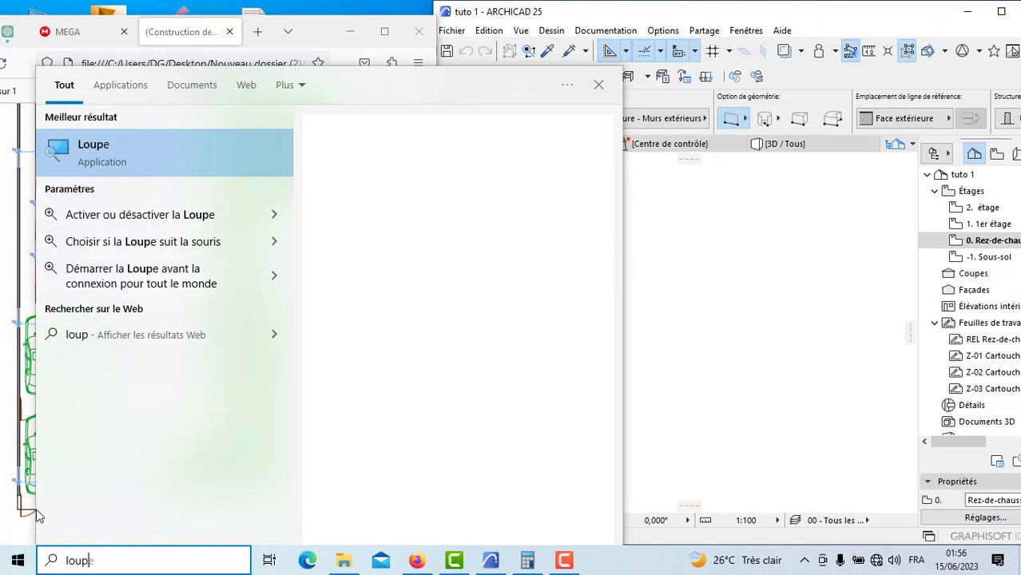
left_click(88, 150)
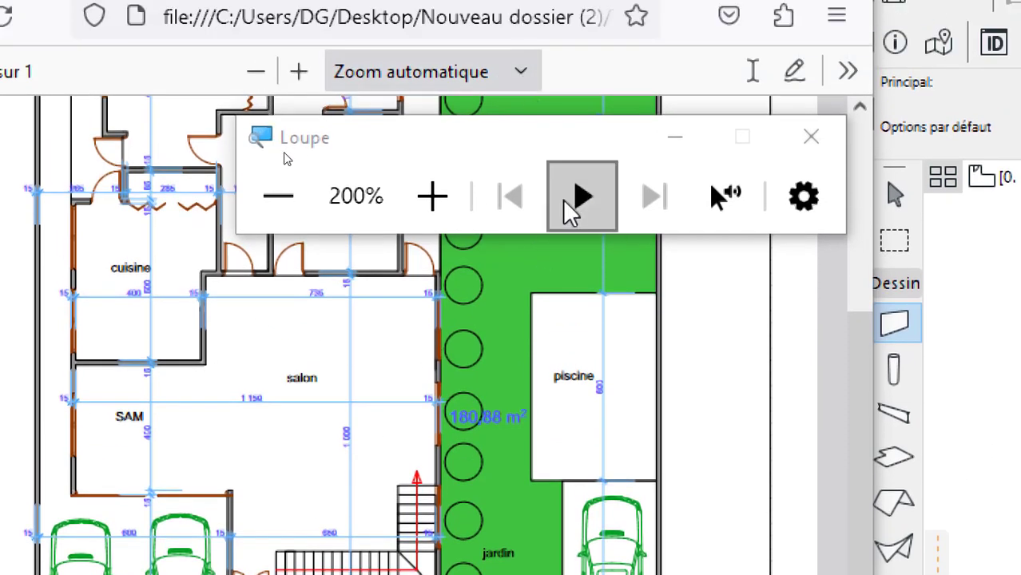
left_click(278, 200)
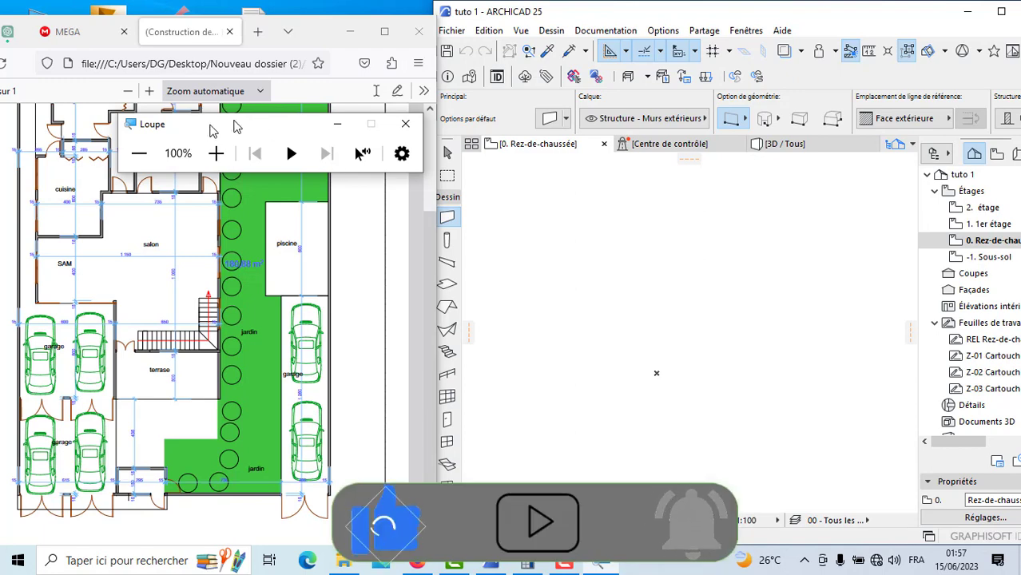
left_click_drag(166, 125, 90, 33)
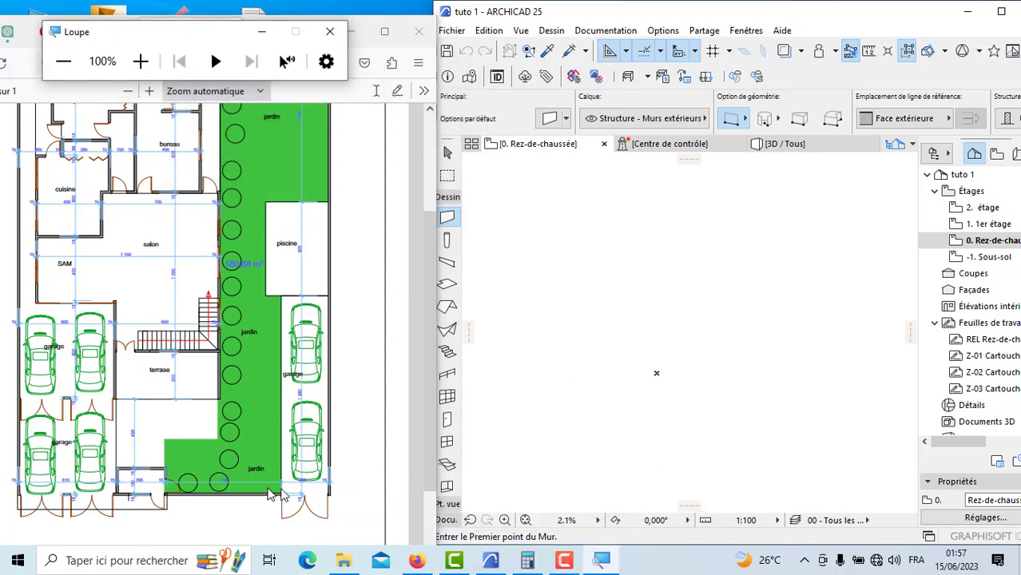
Step: Look over the lower part of the RDC plan, then maximize the ARCHICAD window
scroll(284, 496, "up", 2)
scroll(339, 464, "down", 4)
scroll(668, 394, "down", 2)
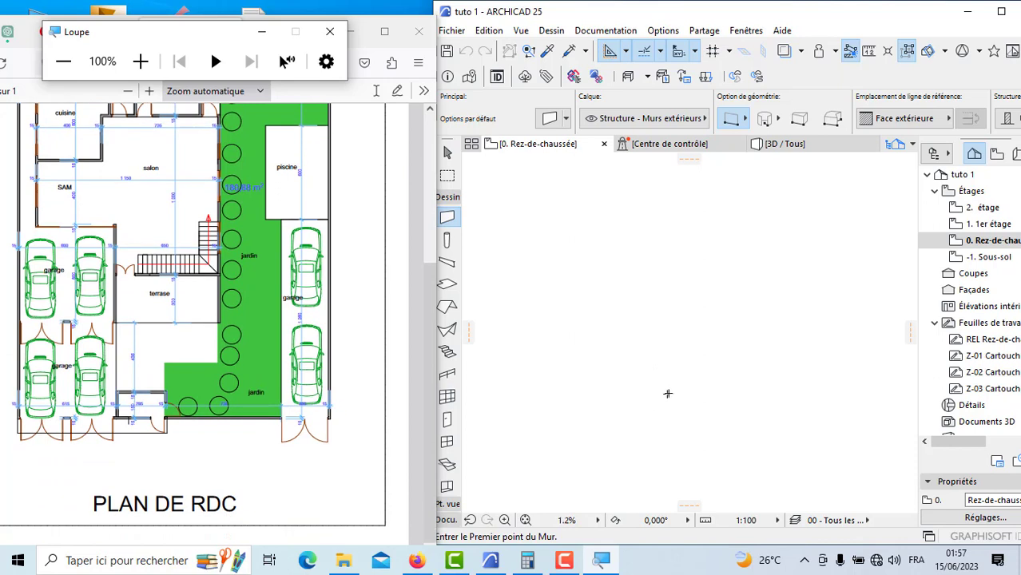
scroll(691, 340, "up", 1)
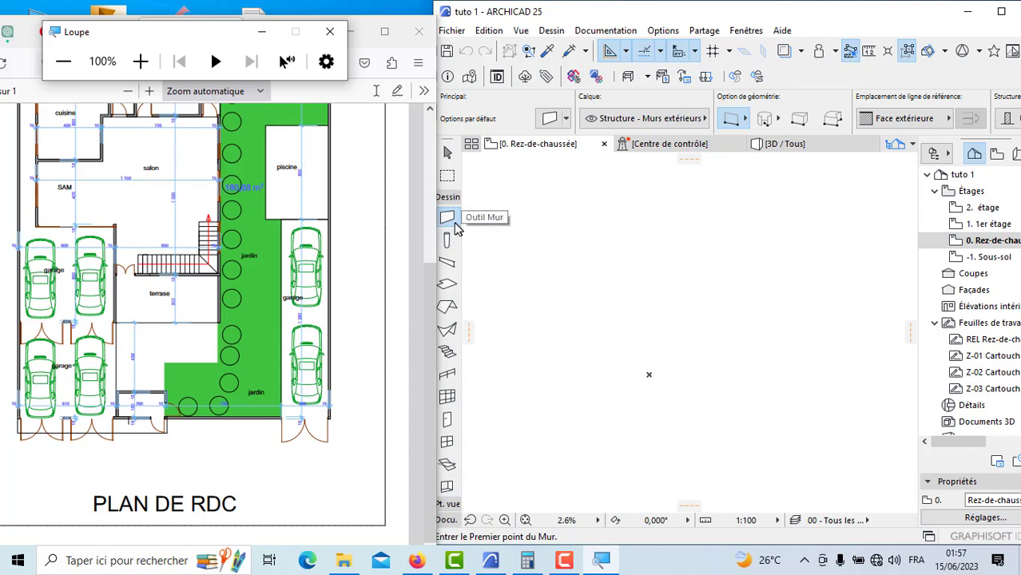
left_click(1004, 13)
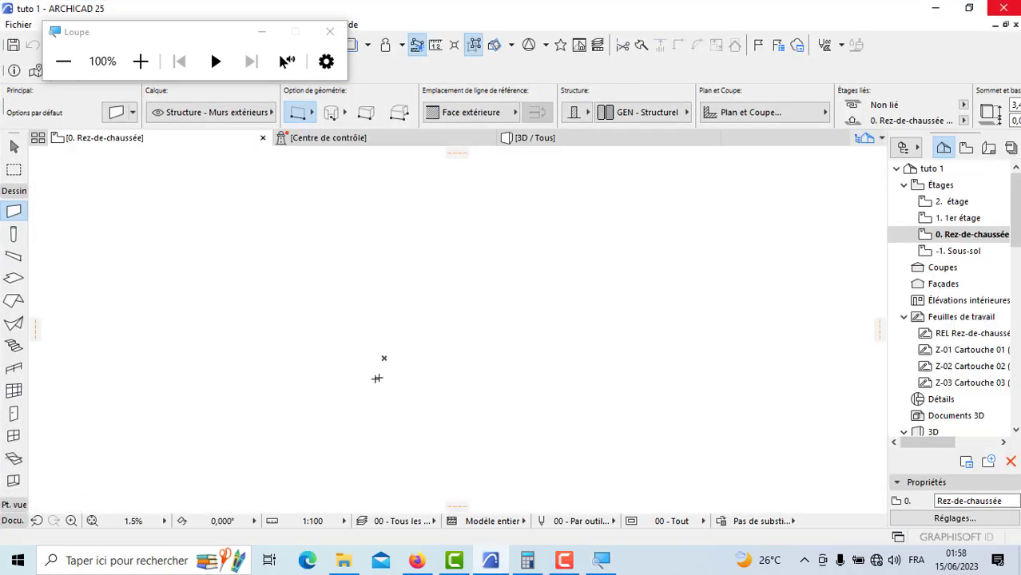
Step: Draw a vertical wall with a distance of 30 at 90°, its reference line set to Face intérieure
scroll(377, 378, "up", 2)
scroll(417, 354, "down", 1)
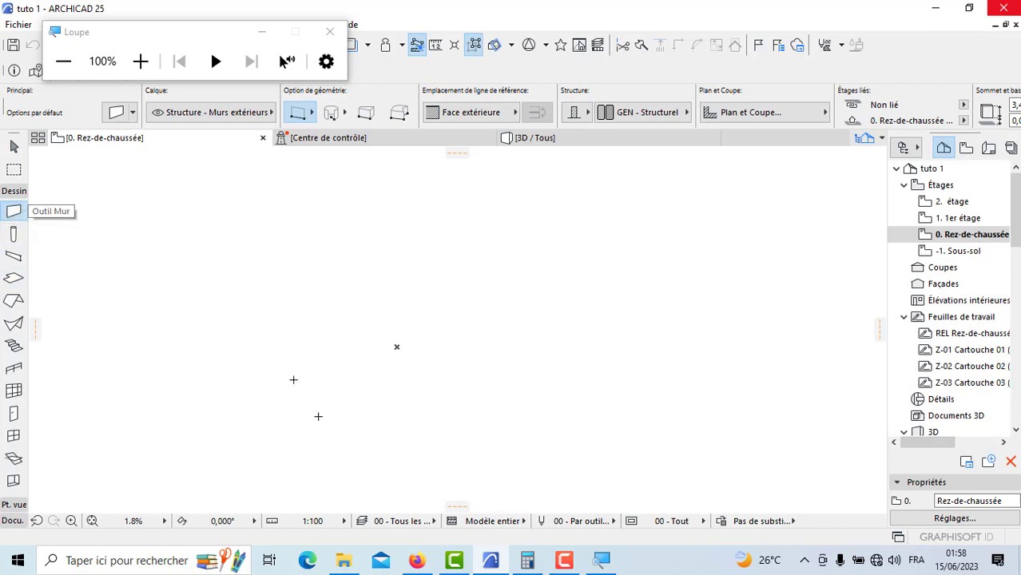
left_click(319, 458)
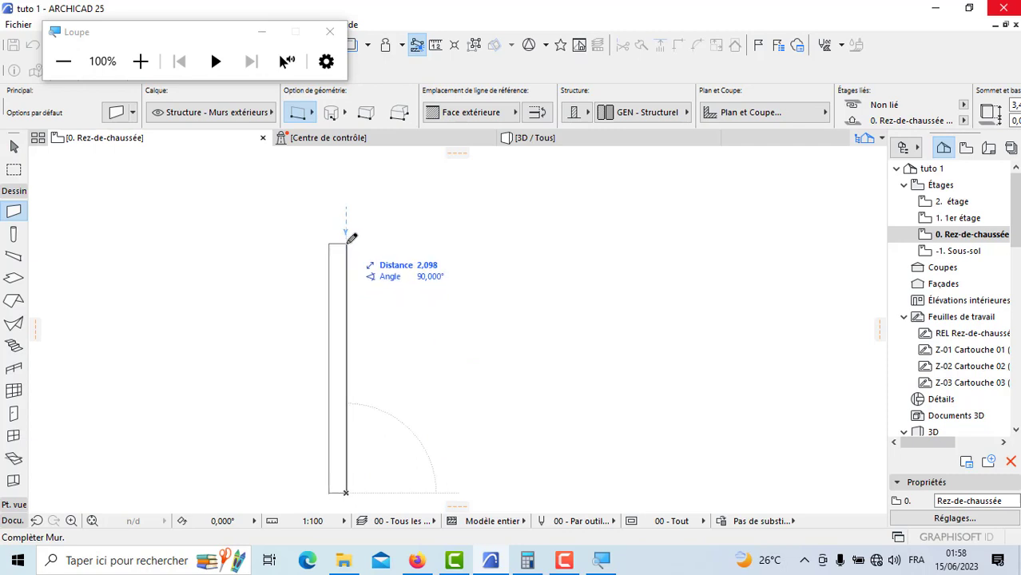
left_click(449, 114)
left_click(564, 148)
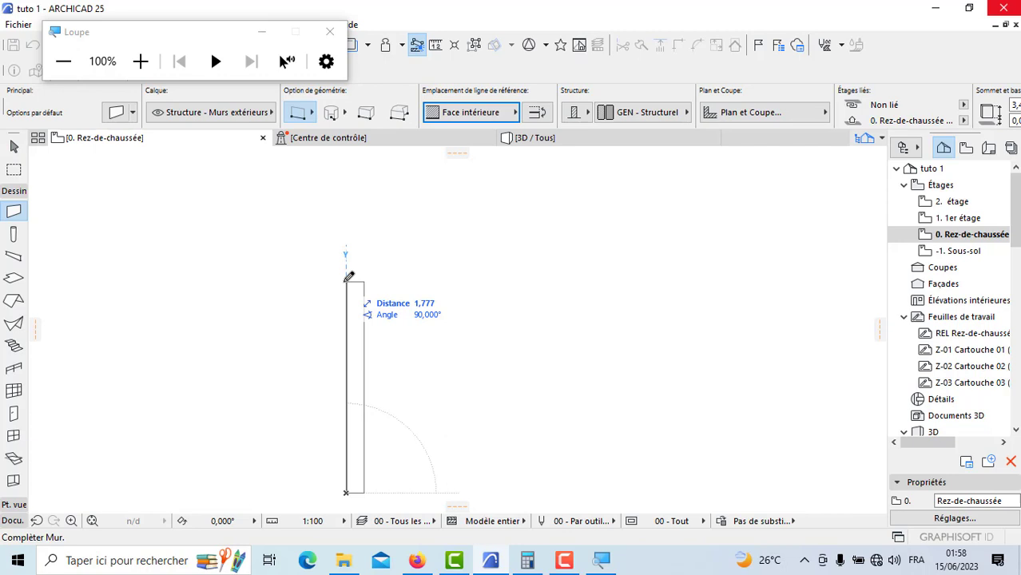
type("30")
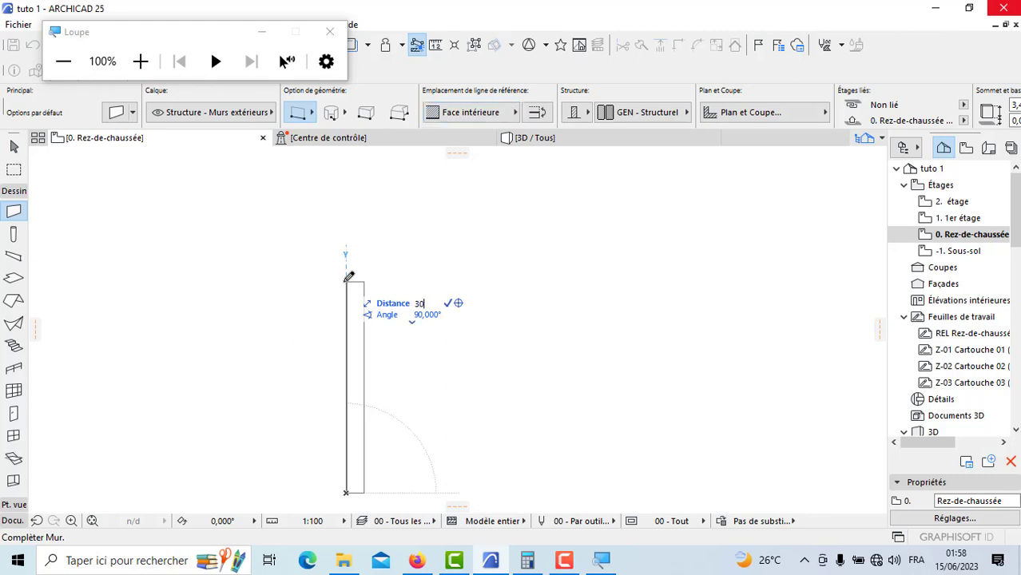
key("Return")
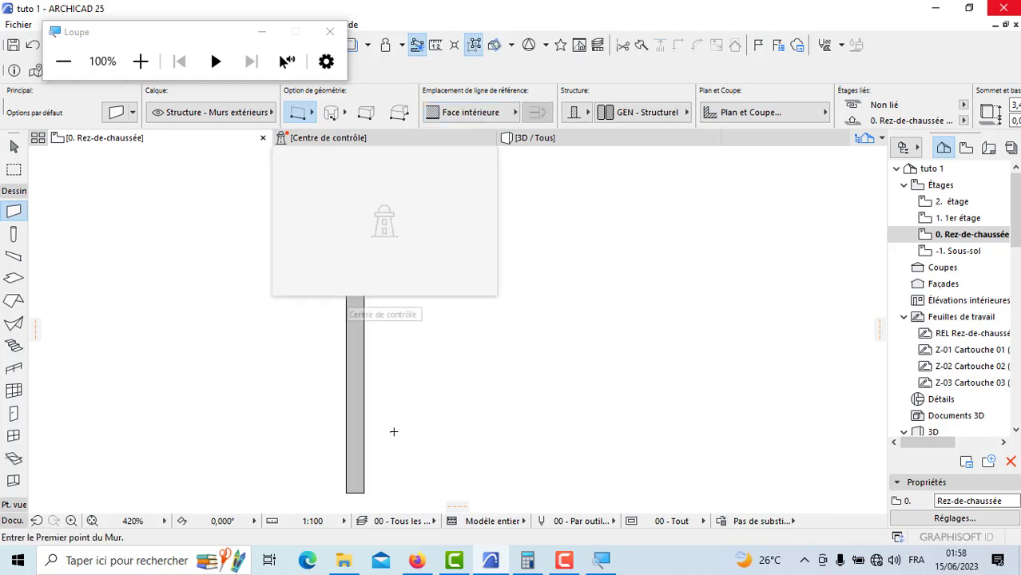
Step: Draw a horizontal wall at 0° starting from the outer corner at the vertical wall's upper end
scroll(376, 445, "down", 2)
scroll(376, 445, "down", 10)
scroll(379, 347, "up", 10)
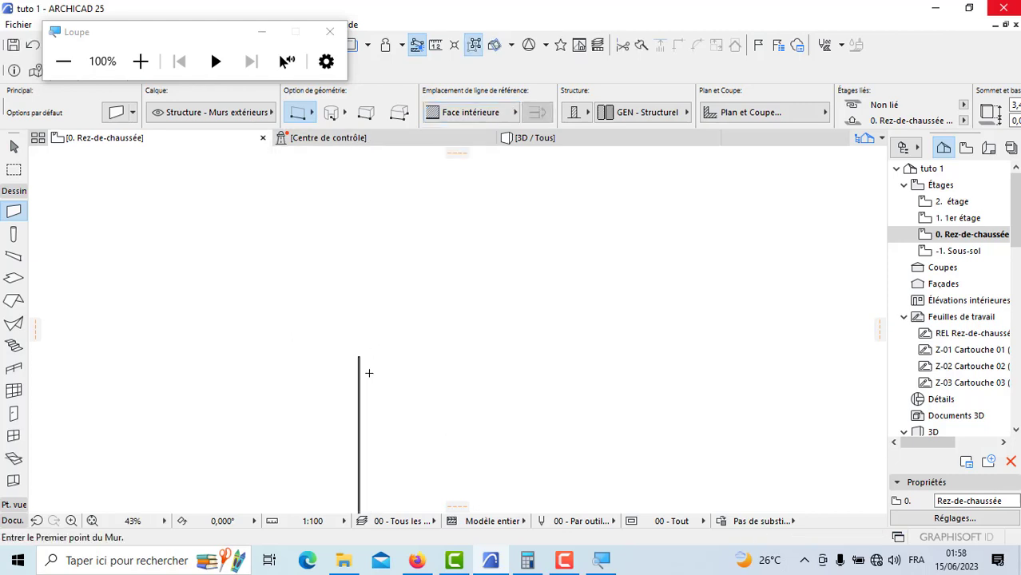
scroll(341, 321, "up", 8)
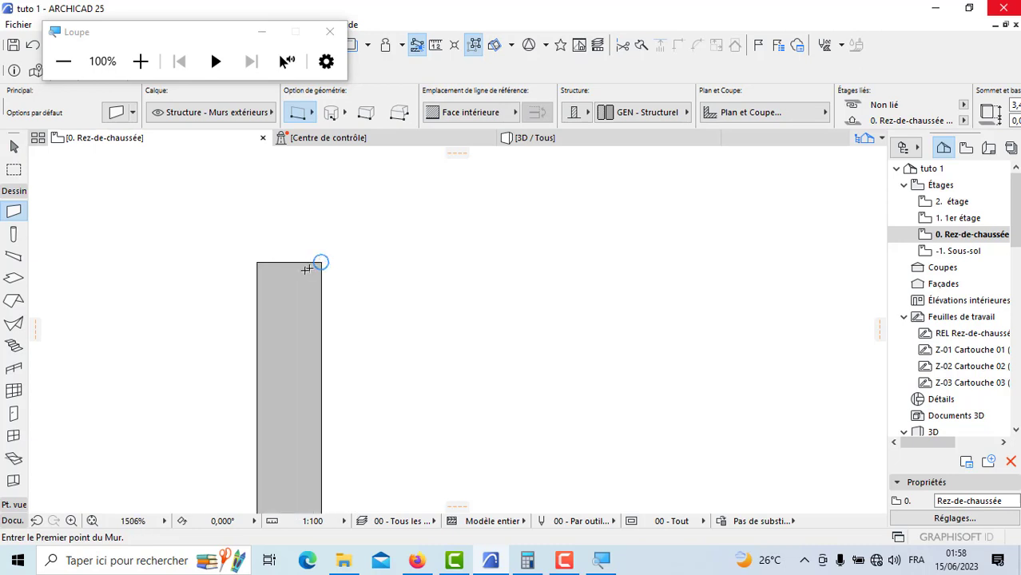
left_click(257, 261)
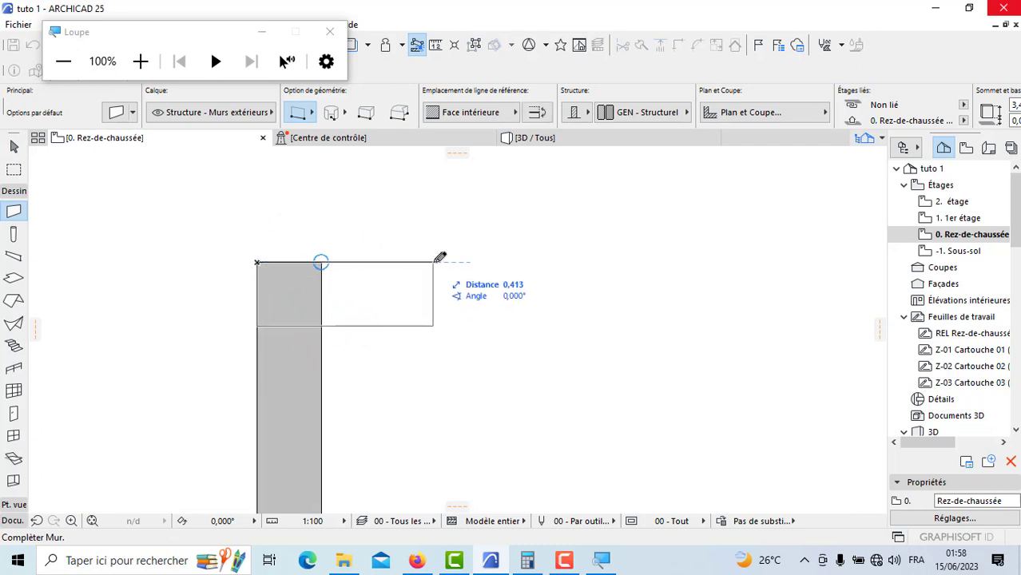
scroll(509, 245, "down", 1)
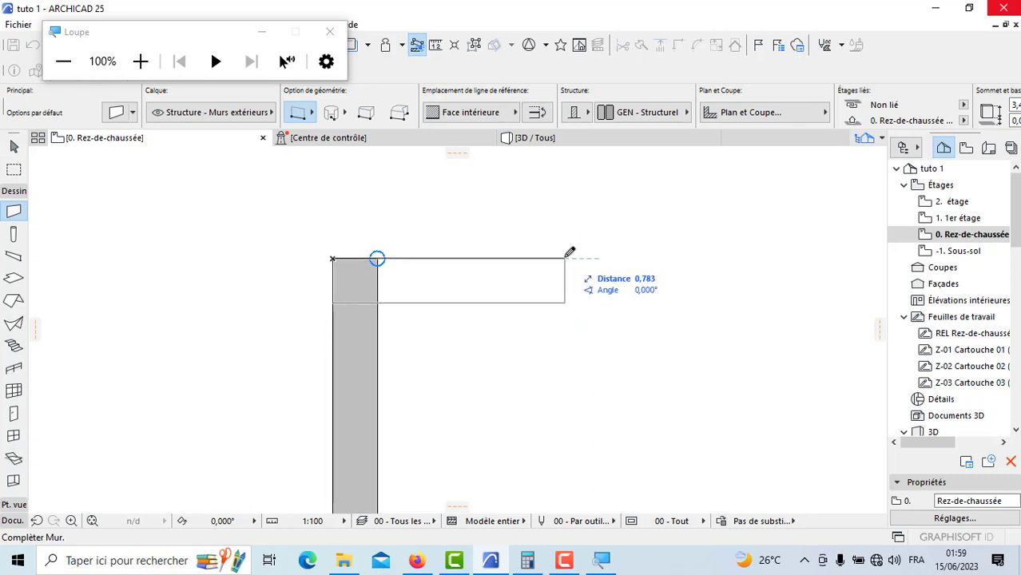
key("Return")
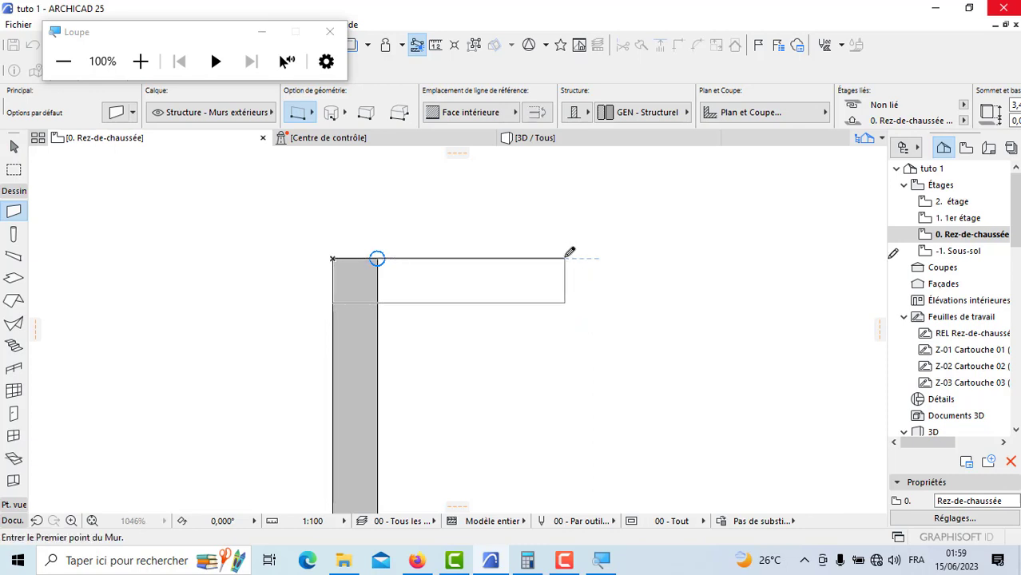
scroll(141, 337, "down", 10)
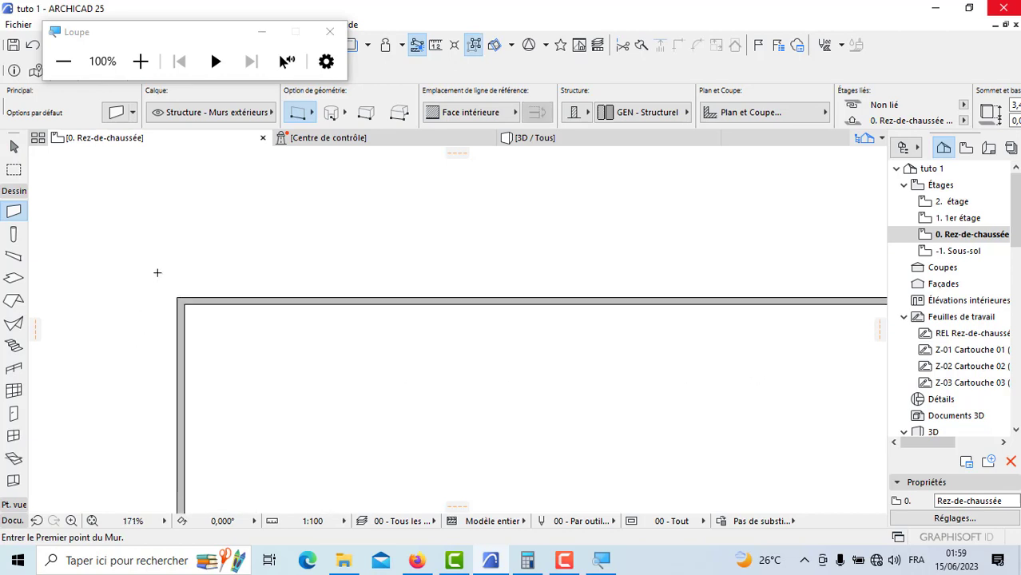
scroll(552, 297, "up", 12)
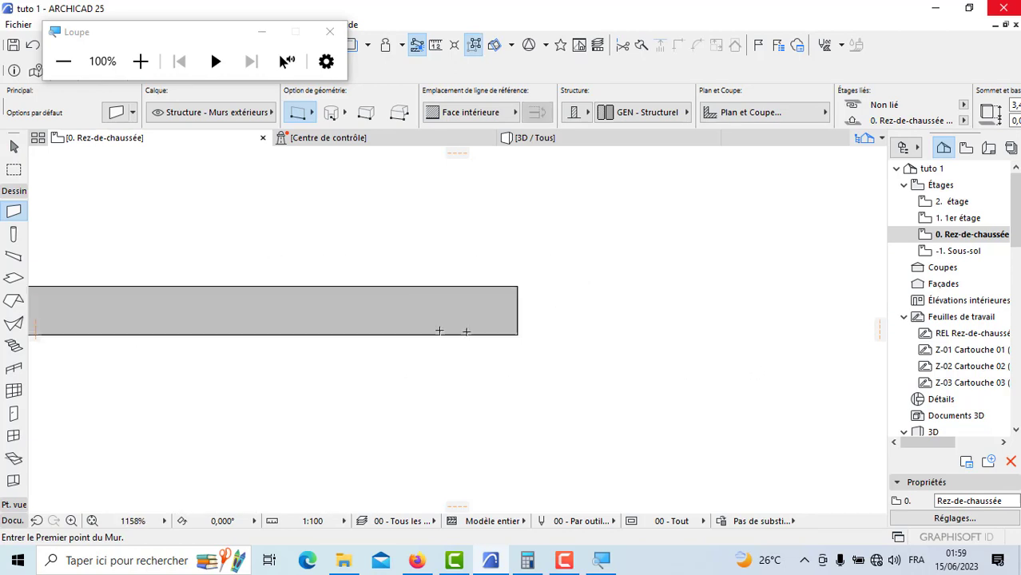
Step: Draw a vertical wall downward from the upper horizontal wall's free outer corner, matching the opposite vertical wall's length
left_click(561, 264)
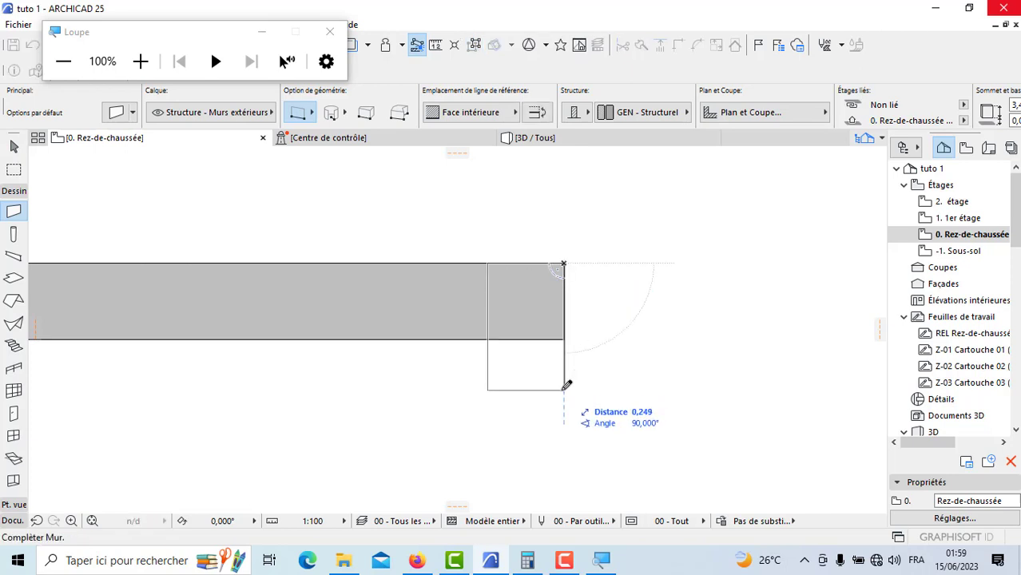
type("10")
key("Return")
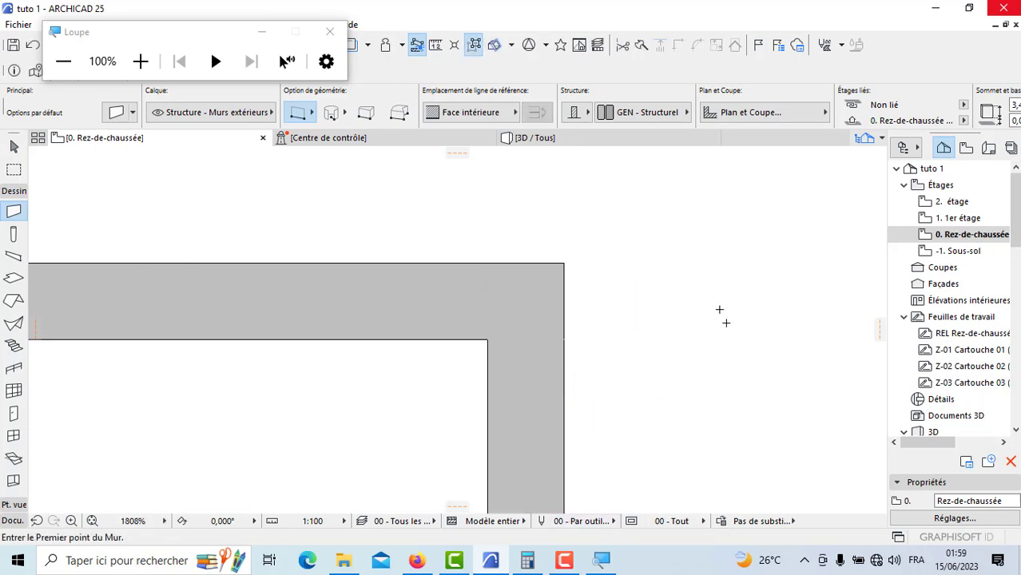
Step: Close the perimeter with a horizontal wall, distance 20 at 180°, joining the outer corners at the vertical walls' lower ends
scroll(726, 322, "down", 15)
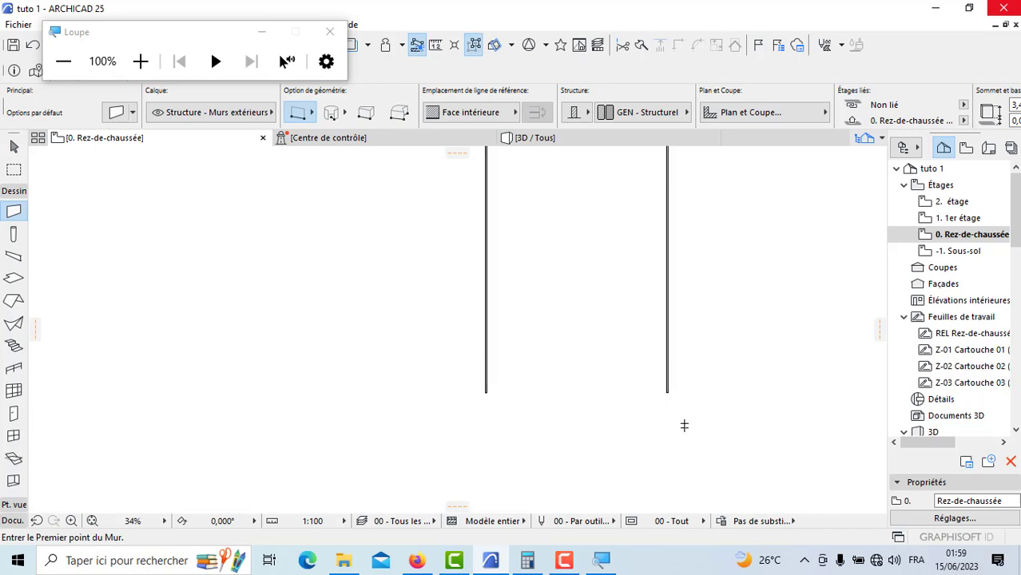
scroll(639, 349, "up", 13)
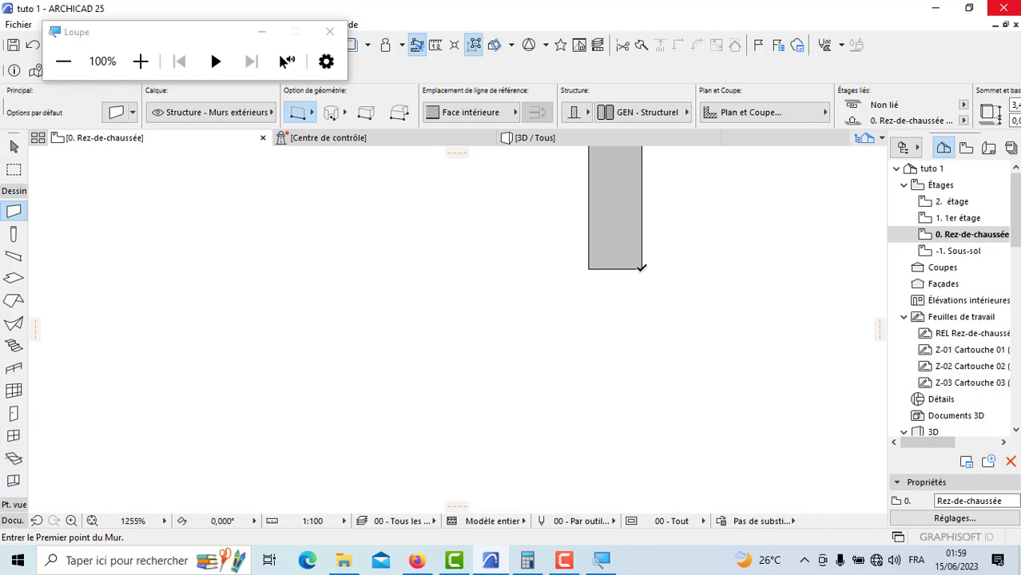
left_click(640, 267)
scroll(748, 404, "down", 5)
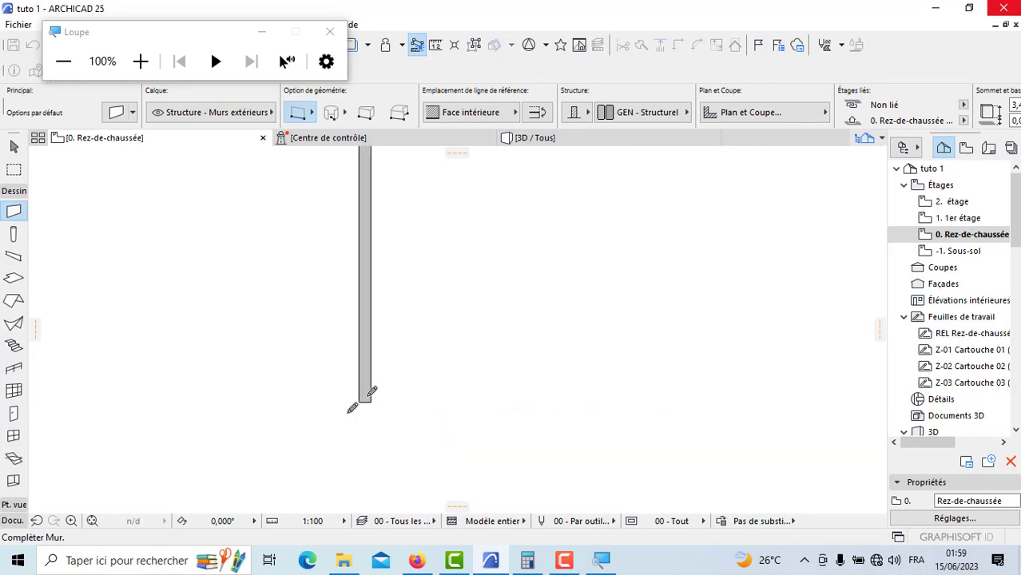
scroll(353, 409, "up", 6)
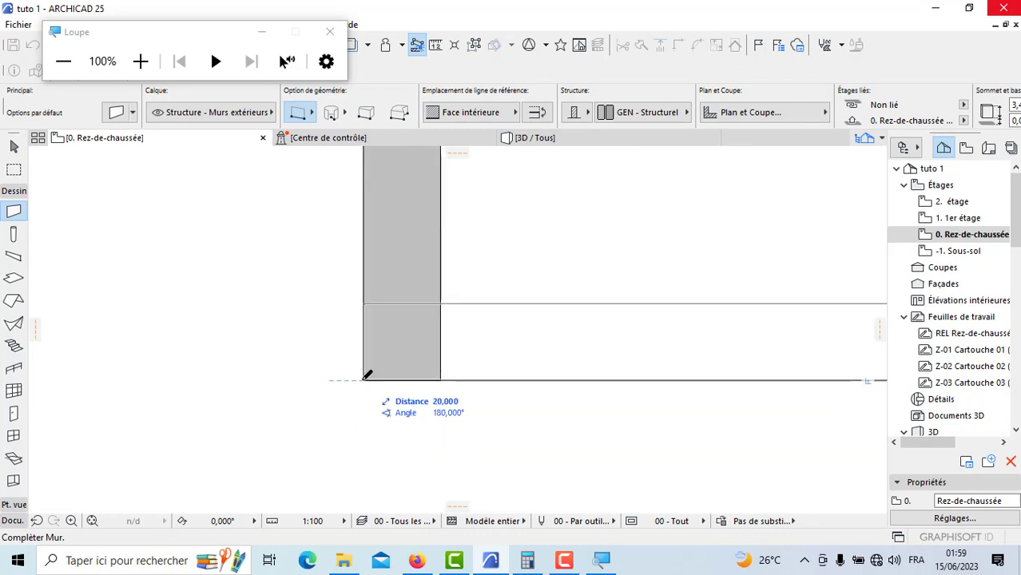
left_click(366, 378)
scroll(353, 433, "down", 6)
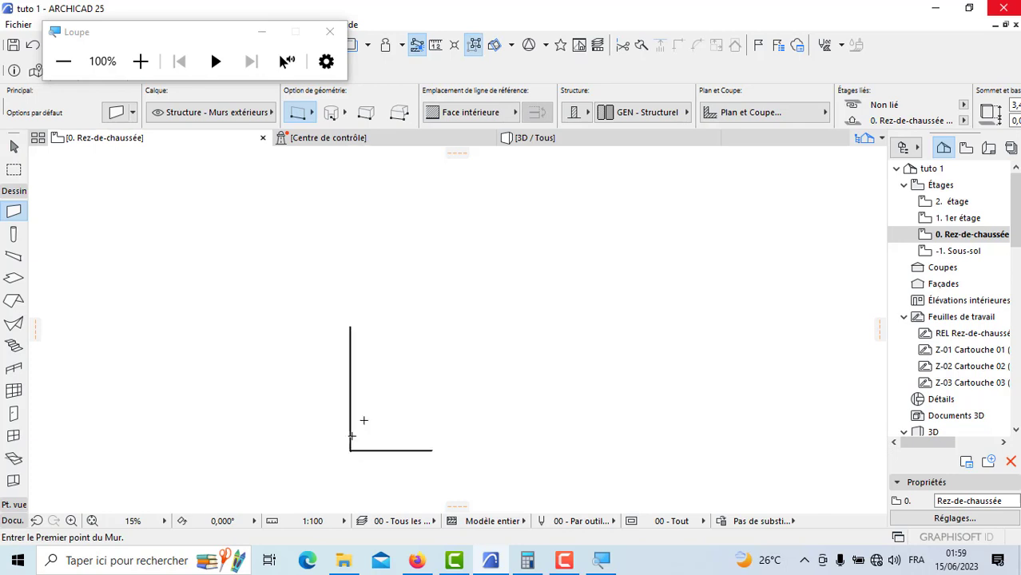
scroll(337, 421, "up", 4)
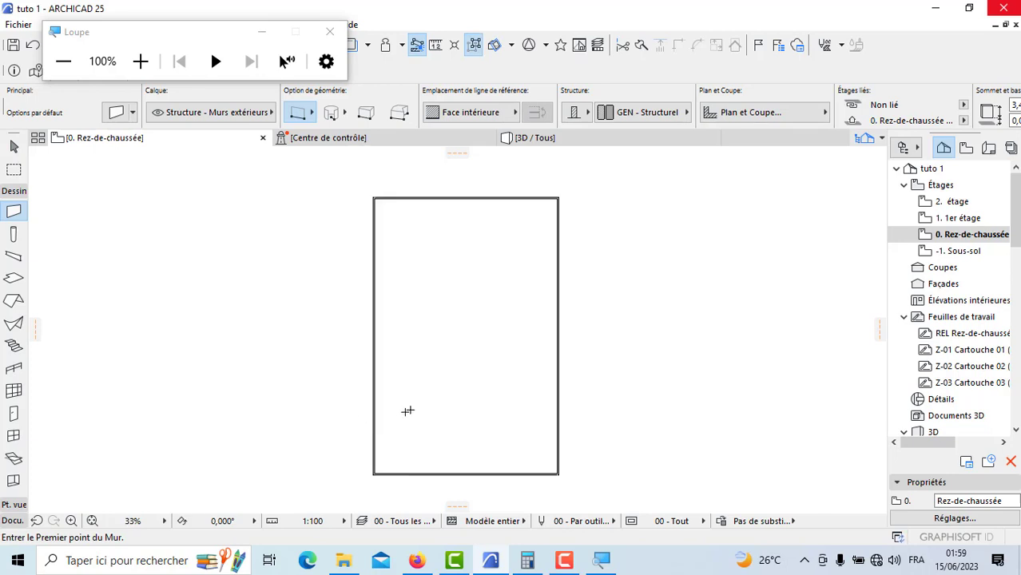
scroll(408, 411, "down", 1)
scroll(319, 383, "up", 1)
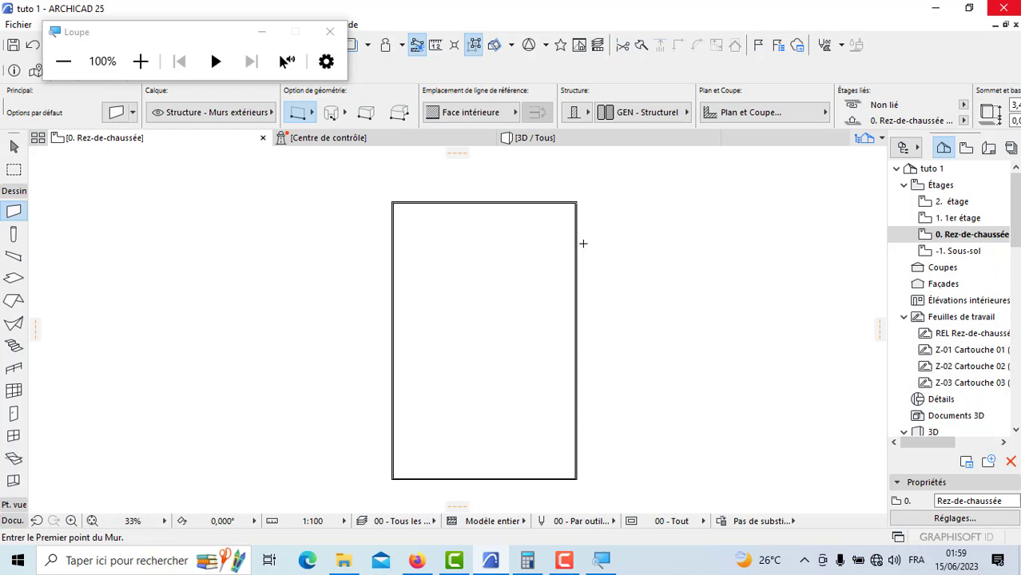
Step: Restore the ARCHICAD window down to uncover the PDF plan beside it, and set the Loupe magnification to 200%
left_click(969, 8)
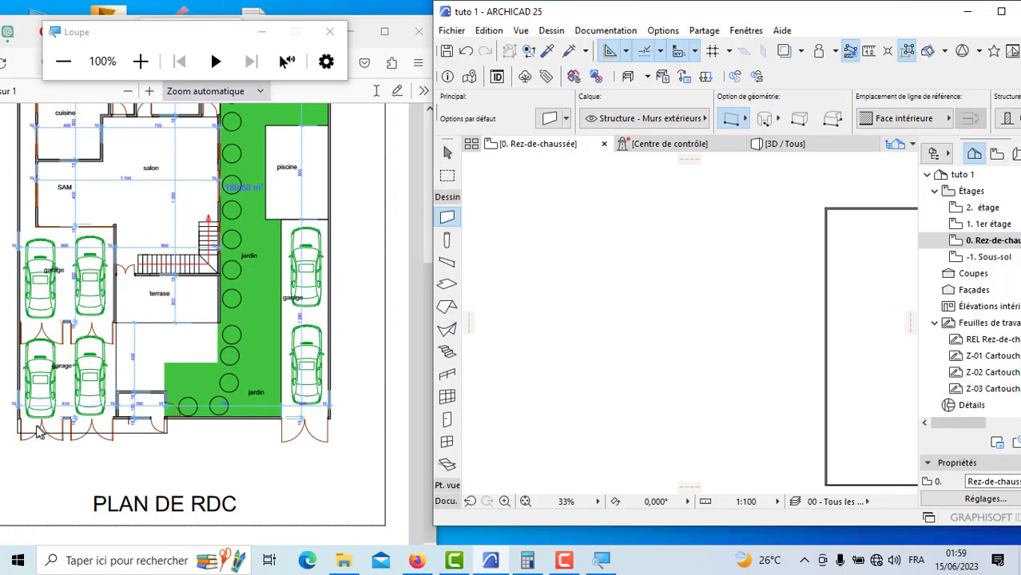
left_click(140, 62)
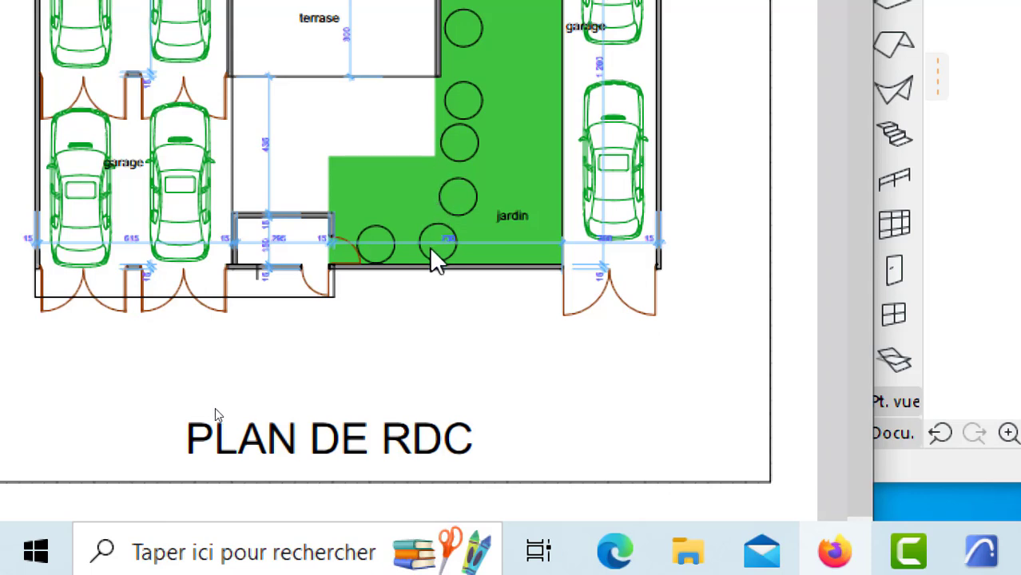
Step: Examine the dimensioned RDC plan from the garages and terrace up to the bedroom, office and garden
scroll(461, 141, "up", 2)
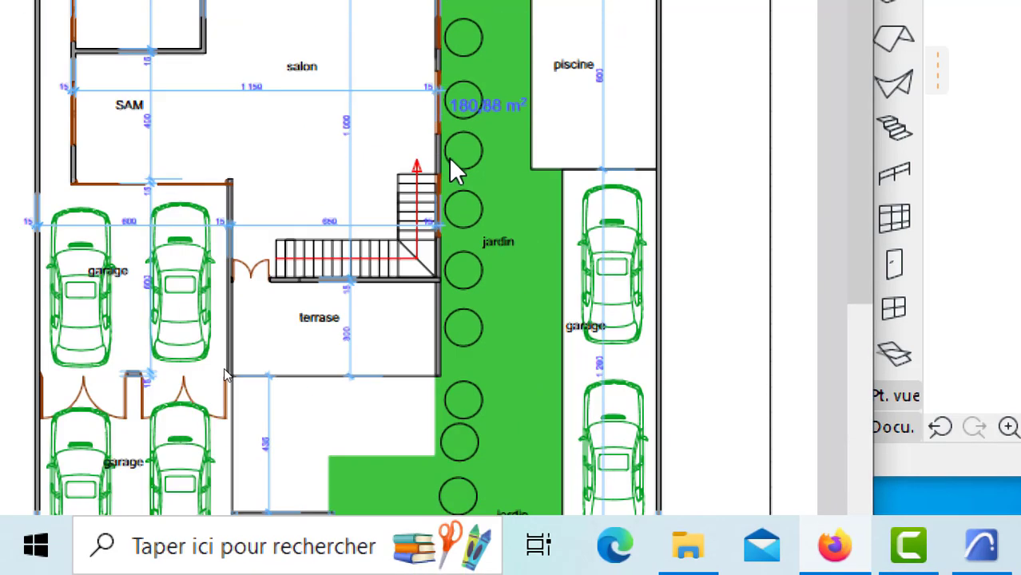
scroll(432, 199, "down", 1)
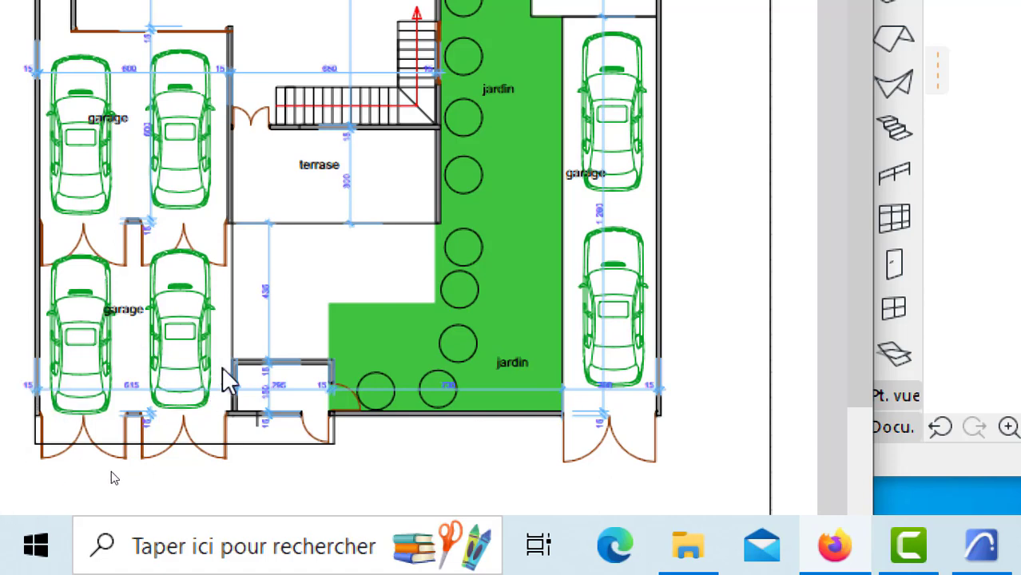
scroll(231, 389, "up", 2)
scroll(231, 389, "up", 5)
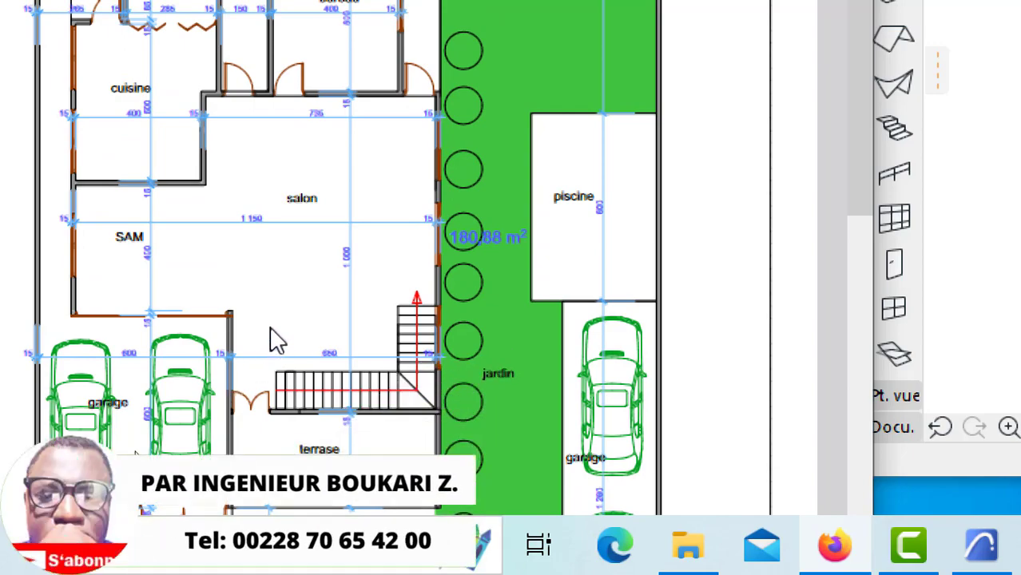
scroll(448, 302, "down", 4)
scroll(448, 302, "up", 4)
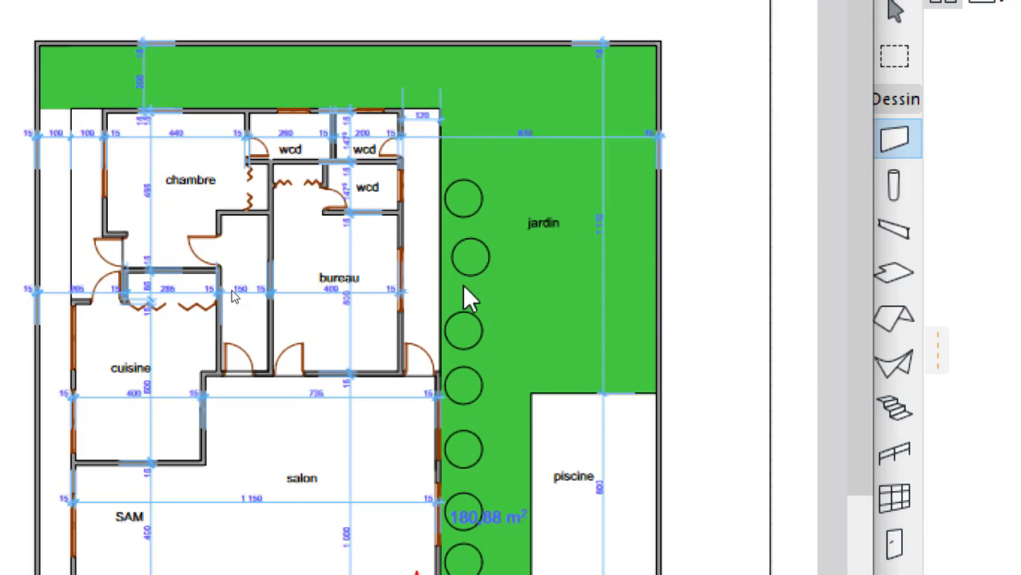
scroll(194, 433, "down", 5)
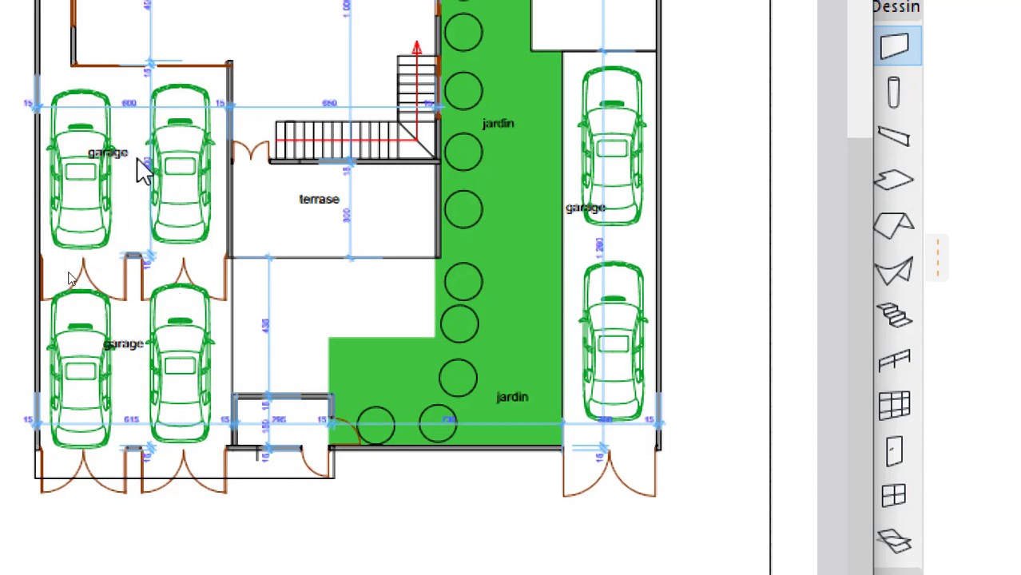
scroll(137, 157, "up", 5)
scroll(177, 233, "down", 5)
scroll(371, 303, "up", 5)
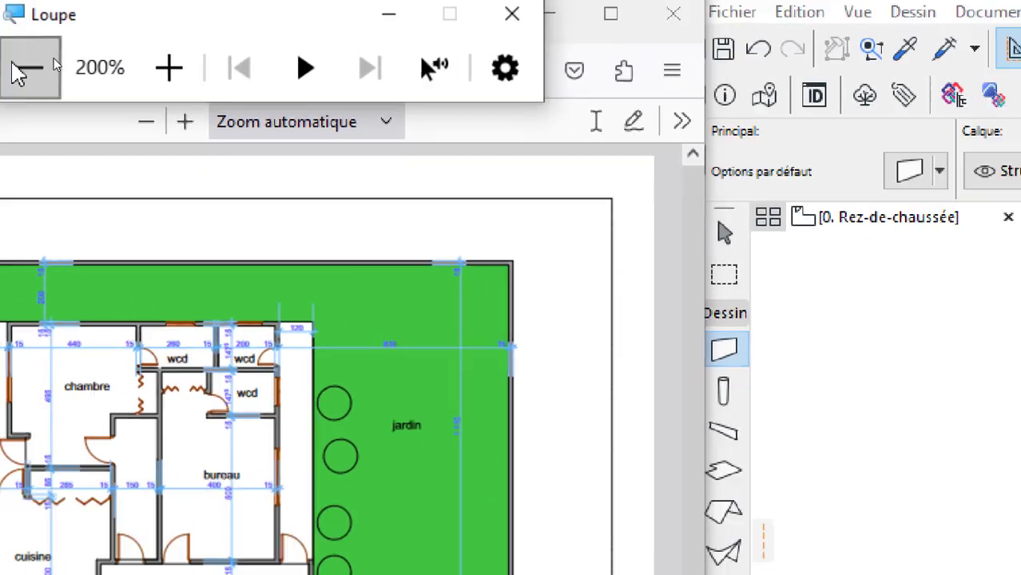
Step: Set the Loupe magnification back to 100% and enlarge the PDF plan itself to 130%
left_click(56, 70)
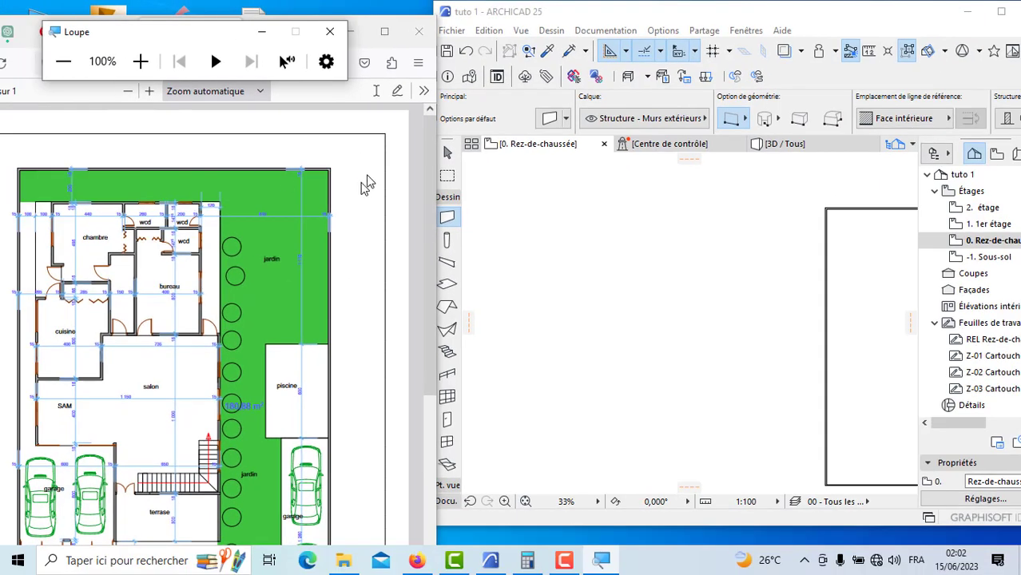
left_click(149, 92)
scroll(212, 302, "down", 5)
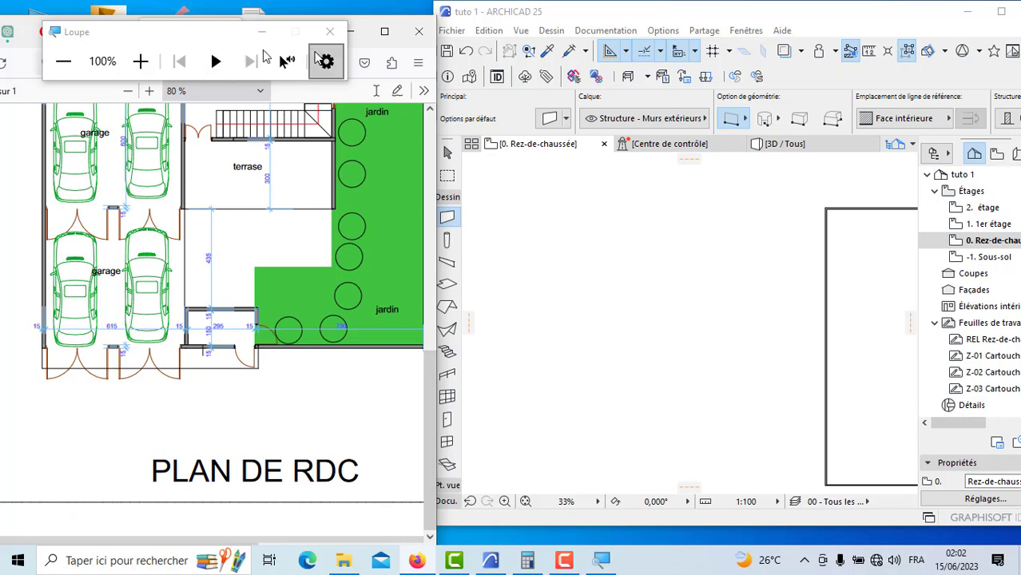
left_click_drag(205, 32, 221, 28)
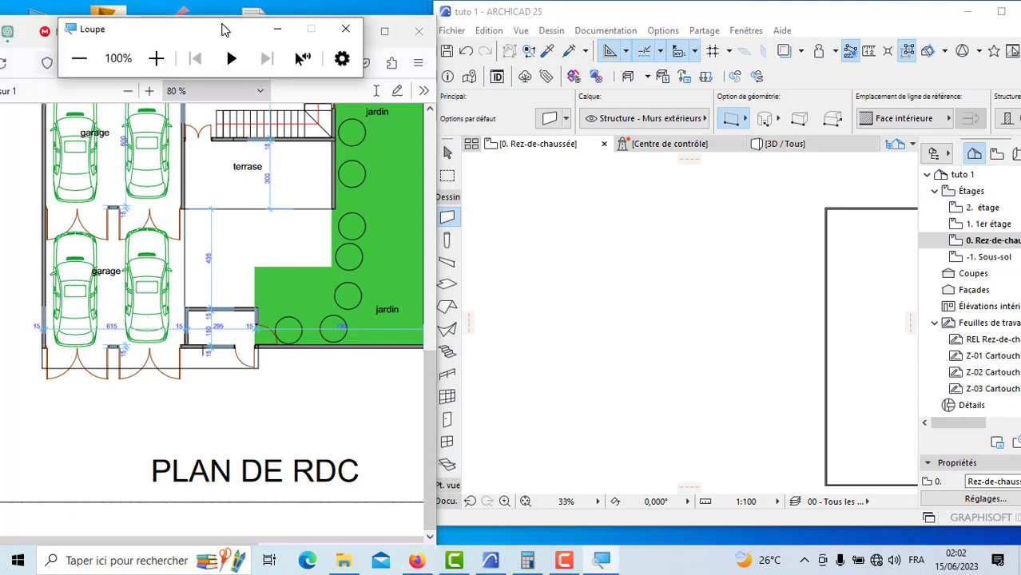
left_click(148, 91)
left_click(148, 91)
left_click(148, 91)
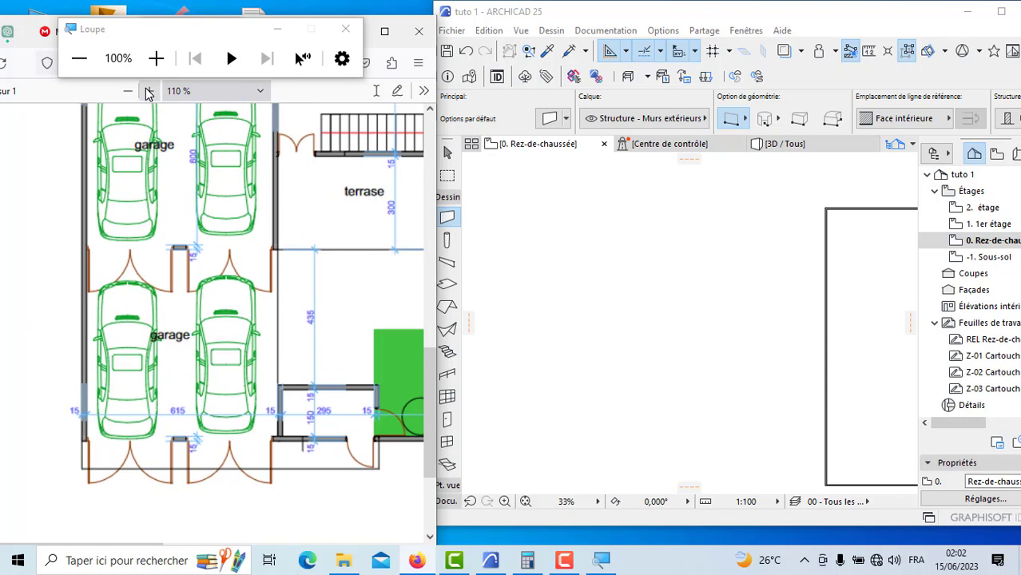
left_click(147, 89)
Step: Examine the wall dimensions around the two adjoining garages in the lower part of the RDC plan
scroll(247, 169, "up", 2)
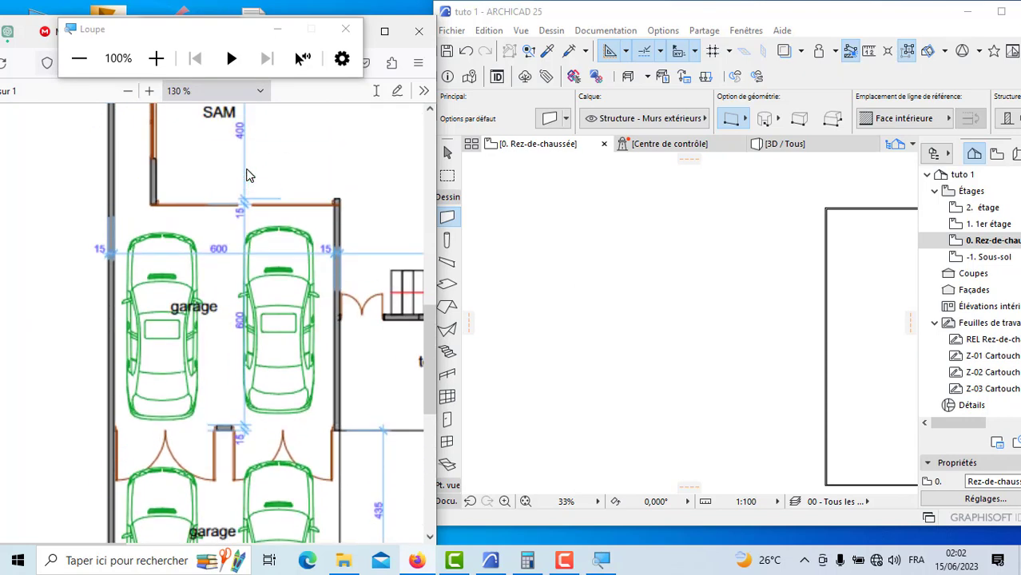
scroll(251, 200, "down", 2)
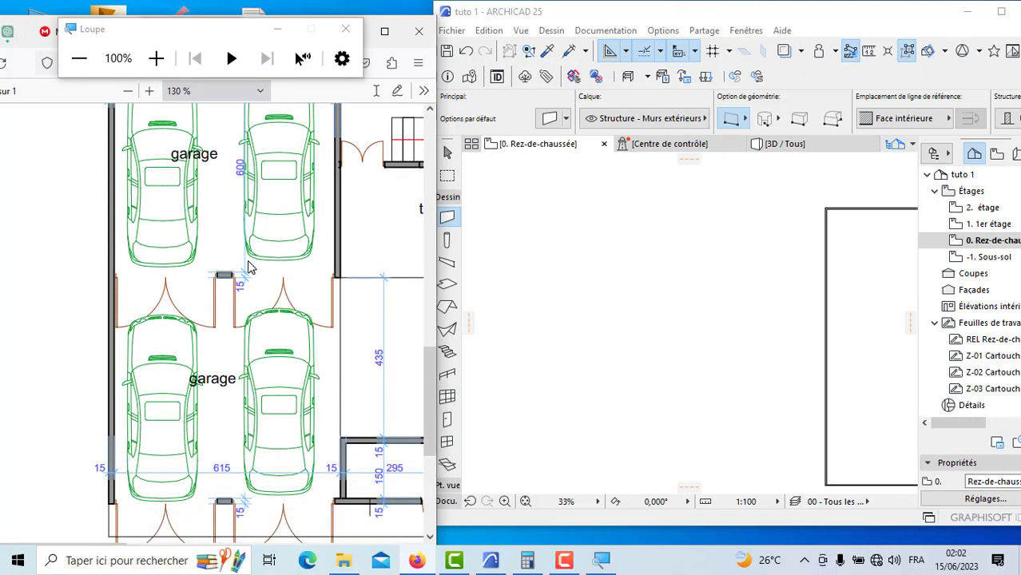
scroll(344, 360, "up", 2)
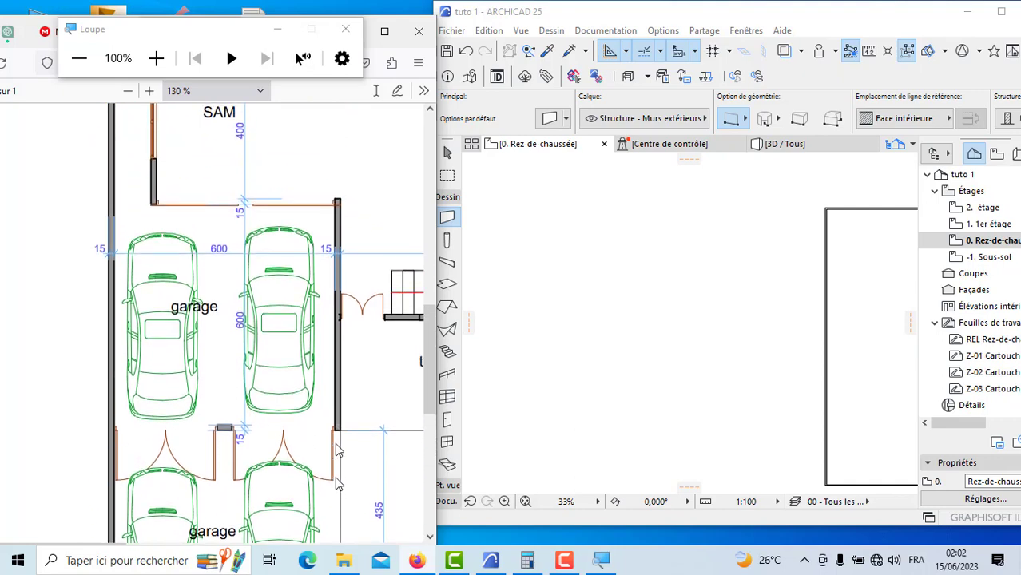
scroll(300, 265, "down", 4)
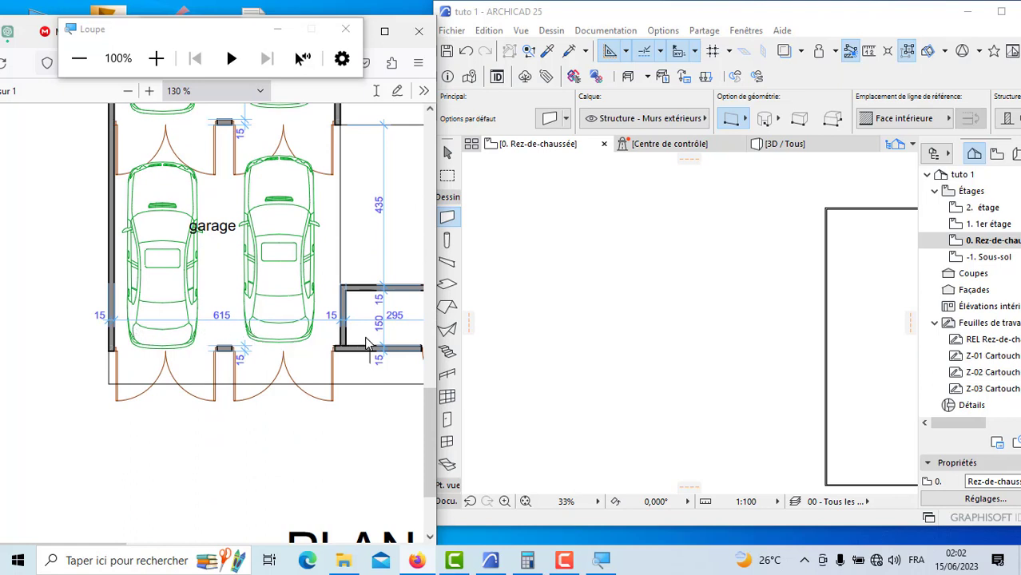
scroll(367, 351, "up", 3)
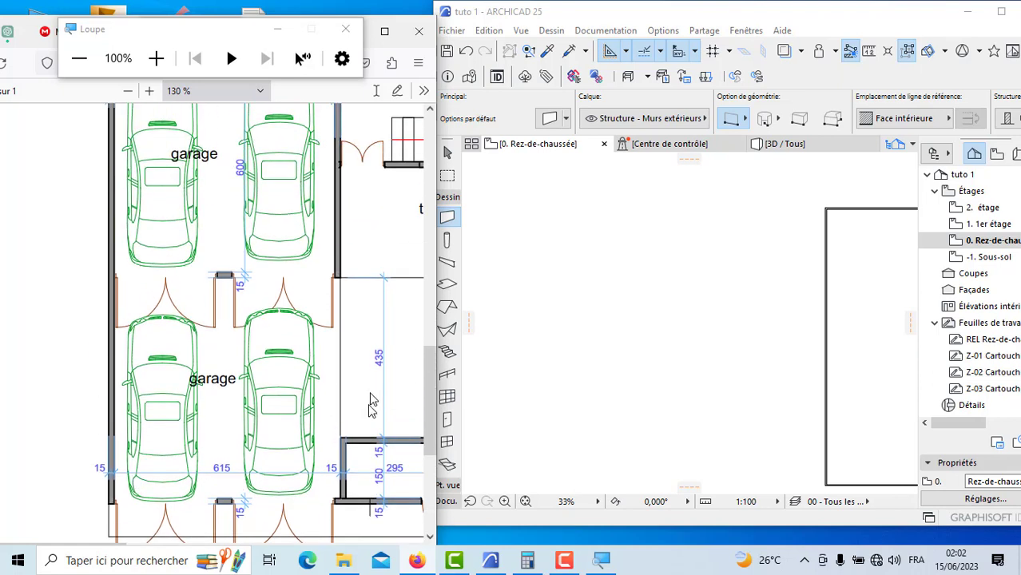
scroll(352, 380, "down", 2)
scroll(336, 396, "up", 2)
scroll(356, 467, "up", 2)
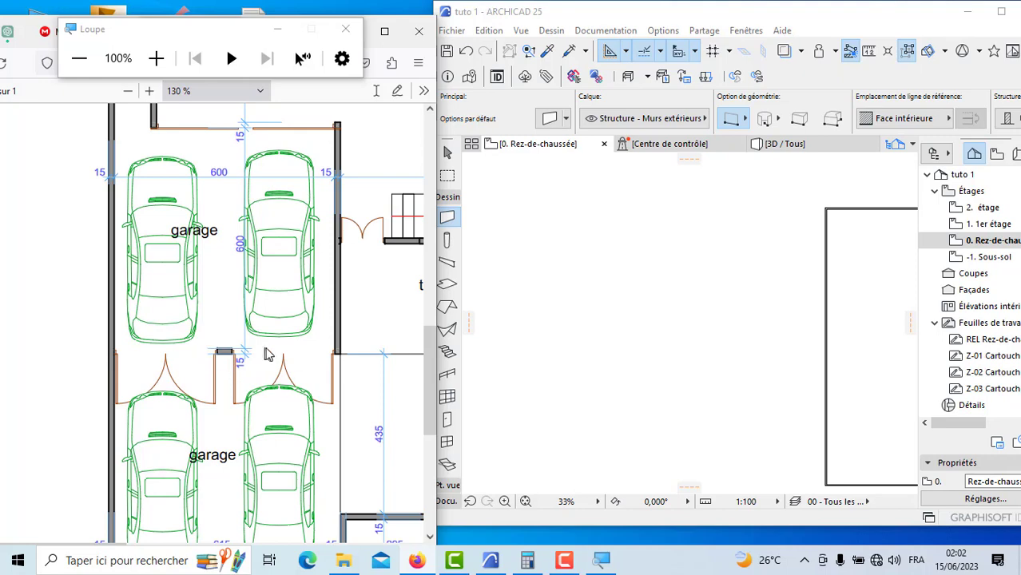
scroll(281, 376, "down", 1)
scroll(281, 375, "down", 5)
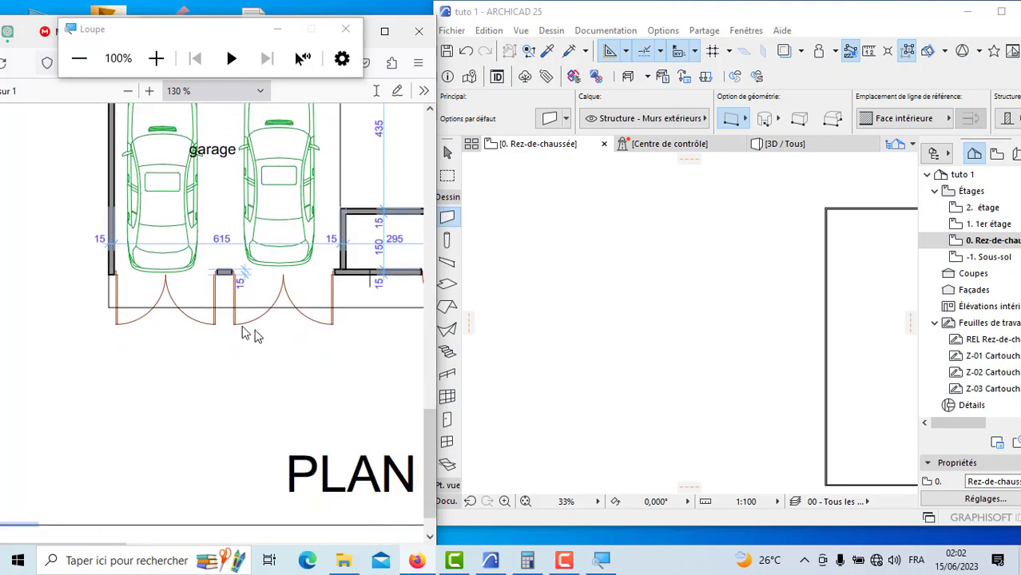
scroll(273, 303, "up", 2)
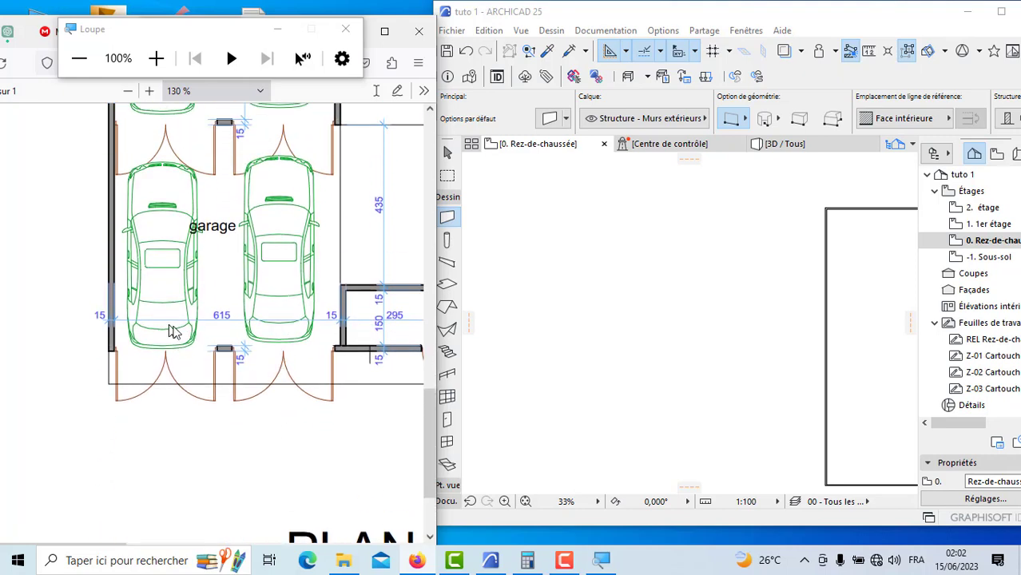
scroll(351, 352, "up", 6)
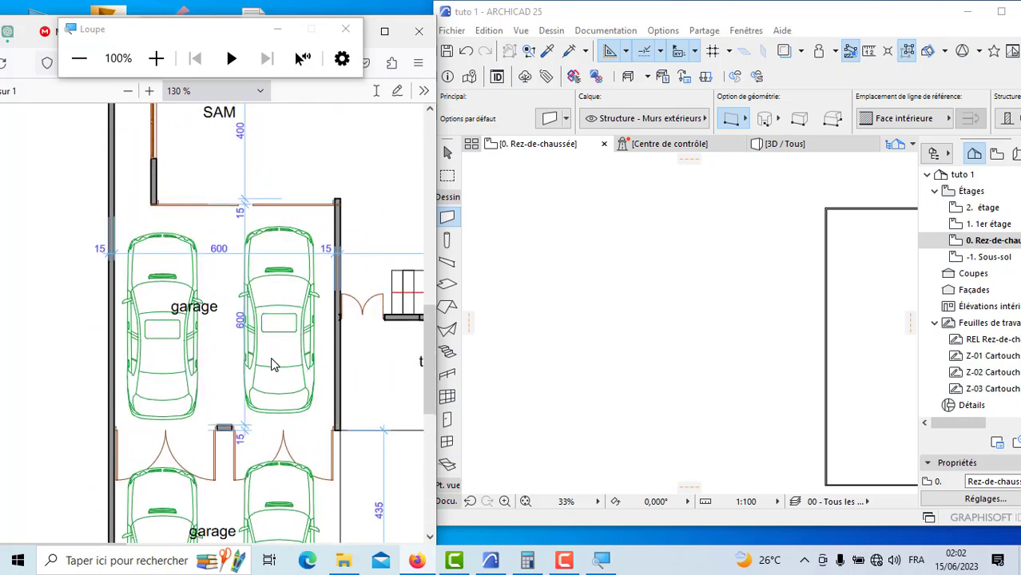
scroll(272, 365, "down", 4)
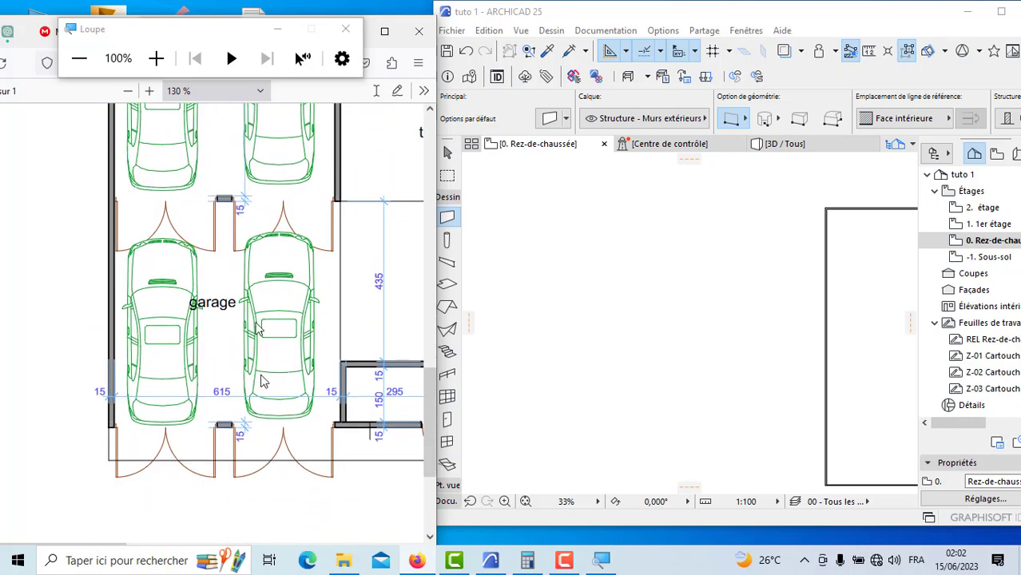
scroll(236, 249, "up", 5)
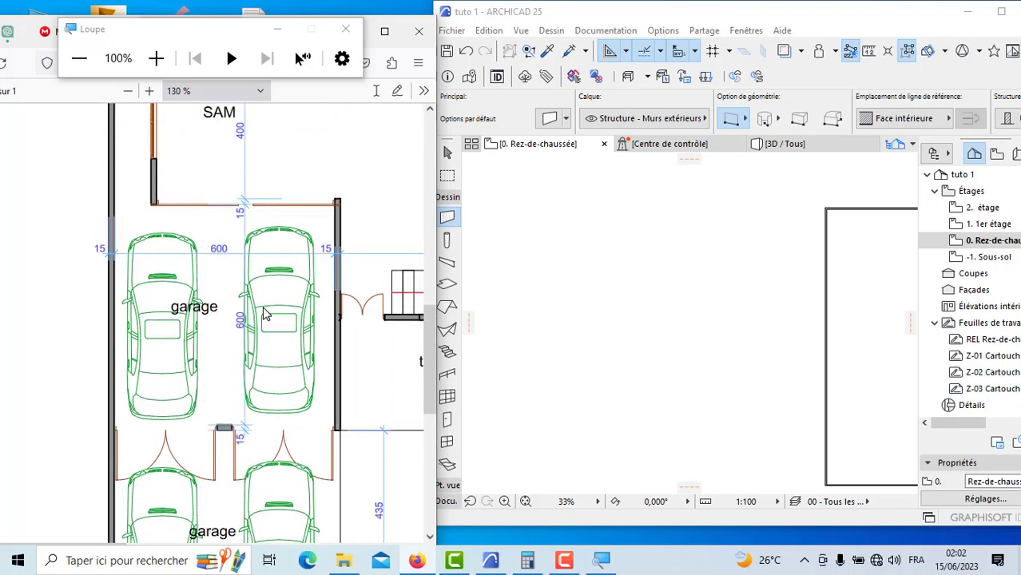
scroll(236, 327, "down", 4)
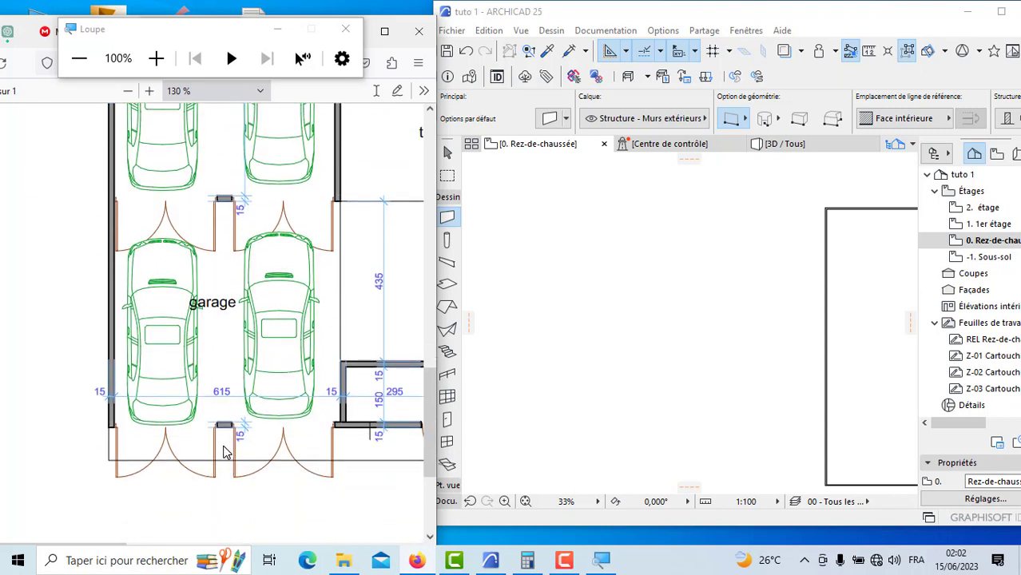
Step: Switch back to ARCHICAD and draw a guide polyline segment 6.15 m along the lower perimeter wall from its inner left corner
left_click(655, 374)
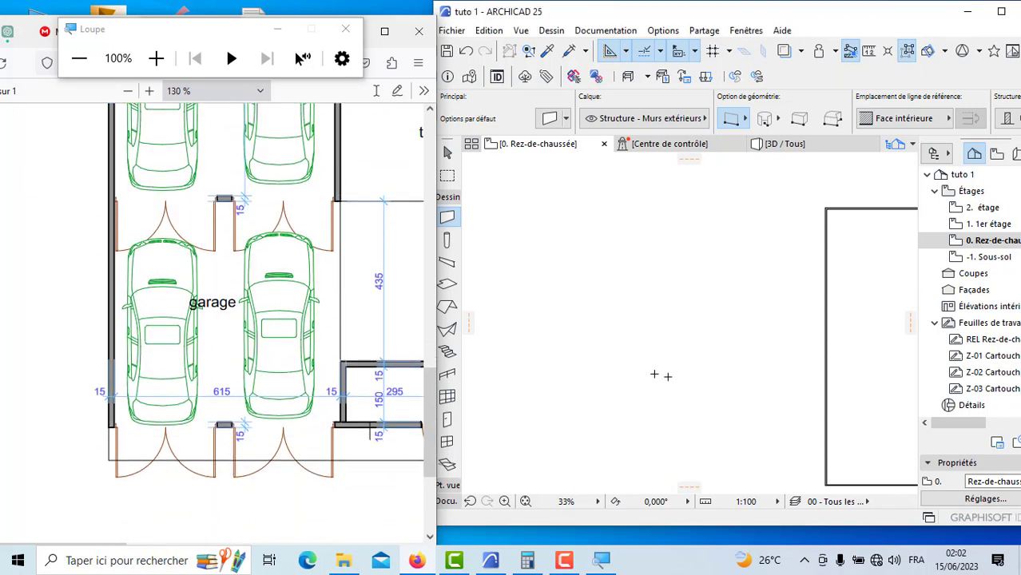
scroll(709, 353, "down", 4)
scroll(646, 332, "down", 2)
scroll(778, 348, "up", 4)
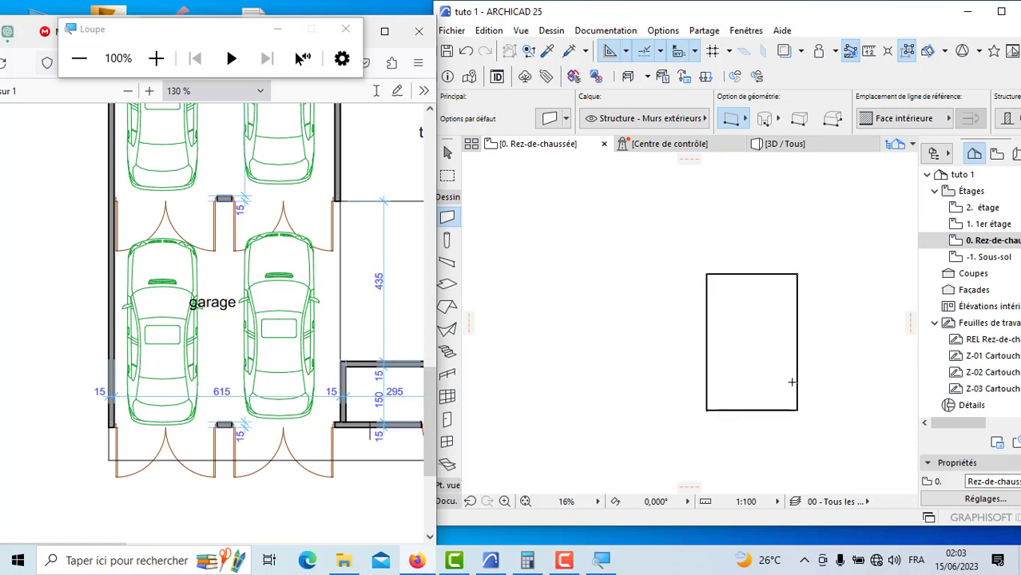
scroll(761, 391, "up", 3)
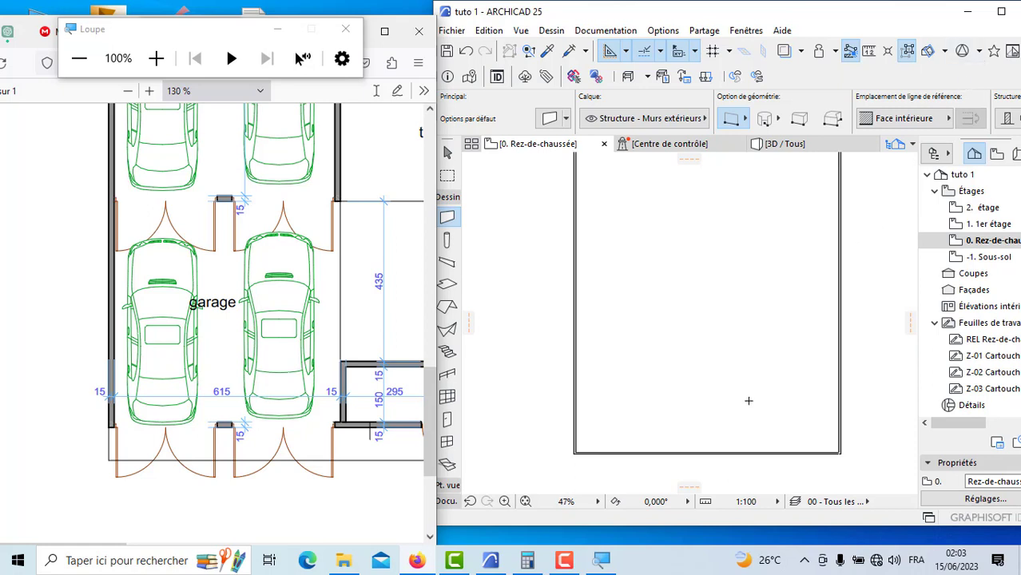
left_click(445, 502)
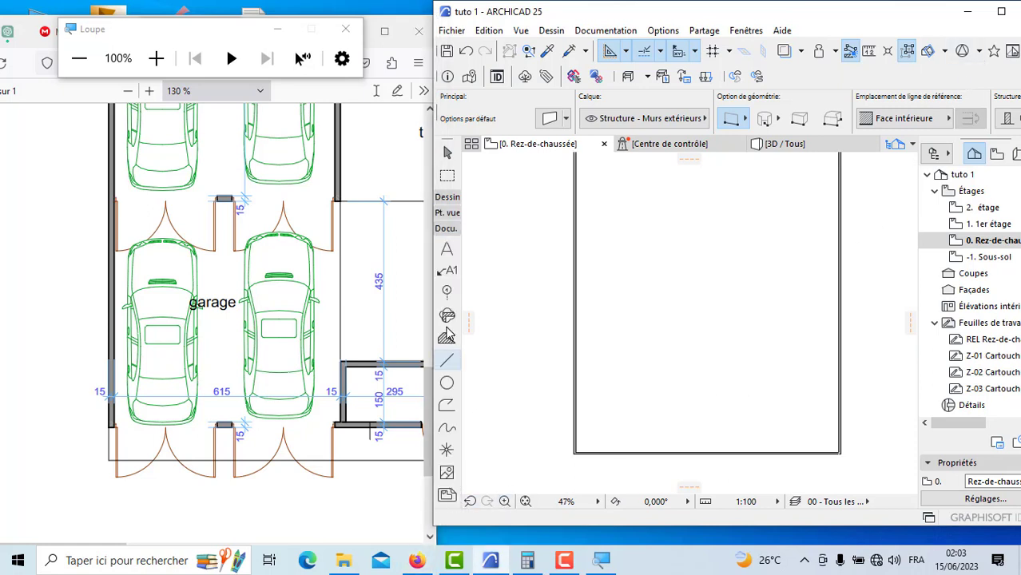
left_click(447, 361)
scroll(571, 415, "up", 9)
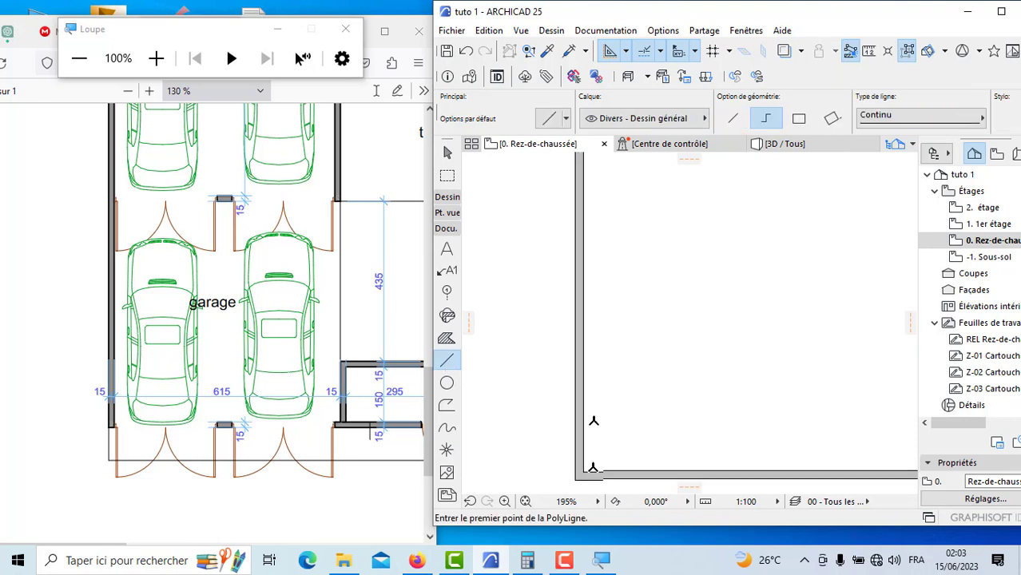
scroll(581, 384, "up", 1)
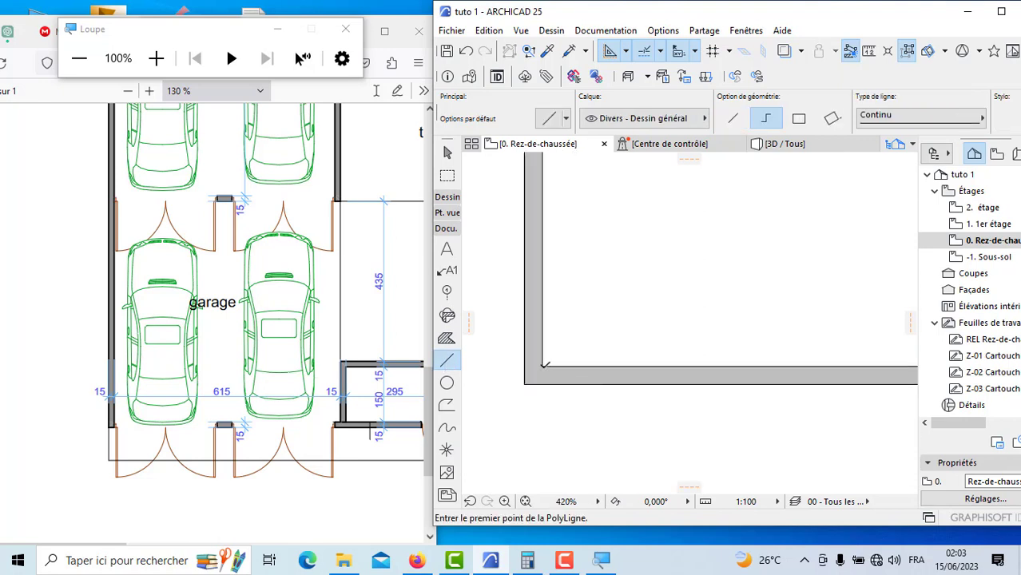
left_click(543, 365)
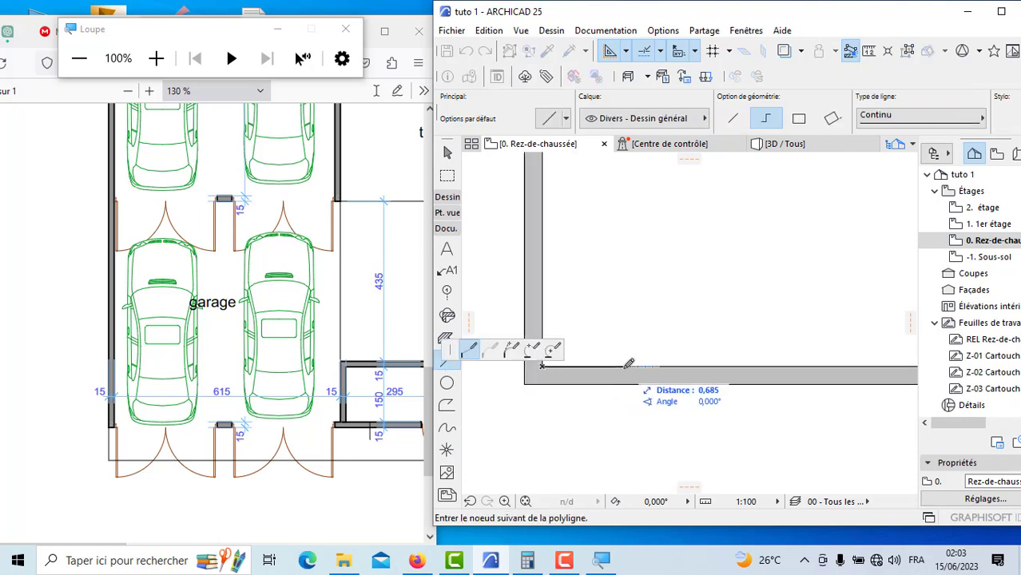
type("6,15")
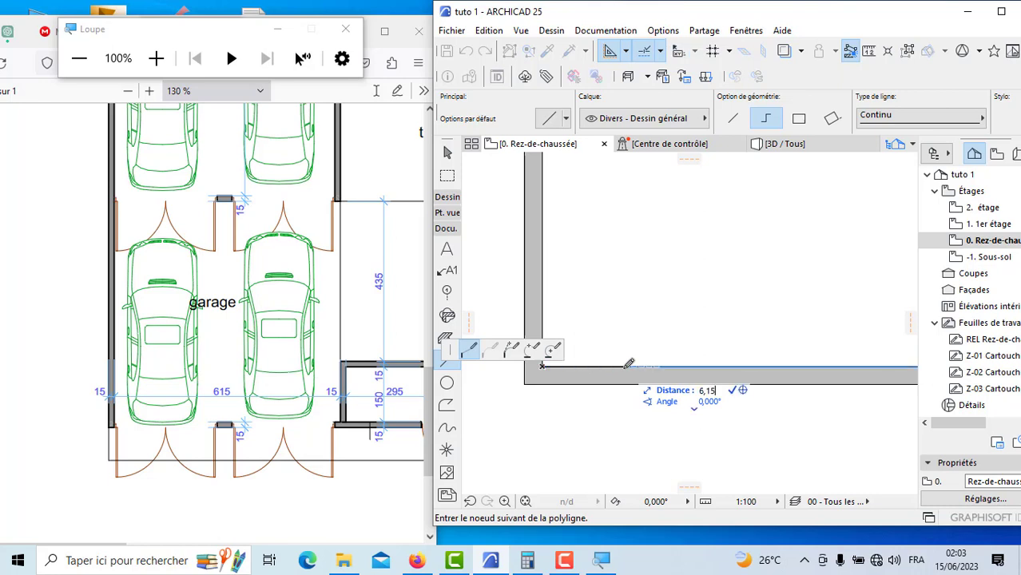
key("Return")
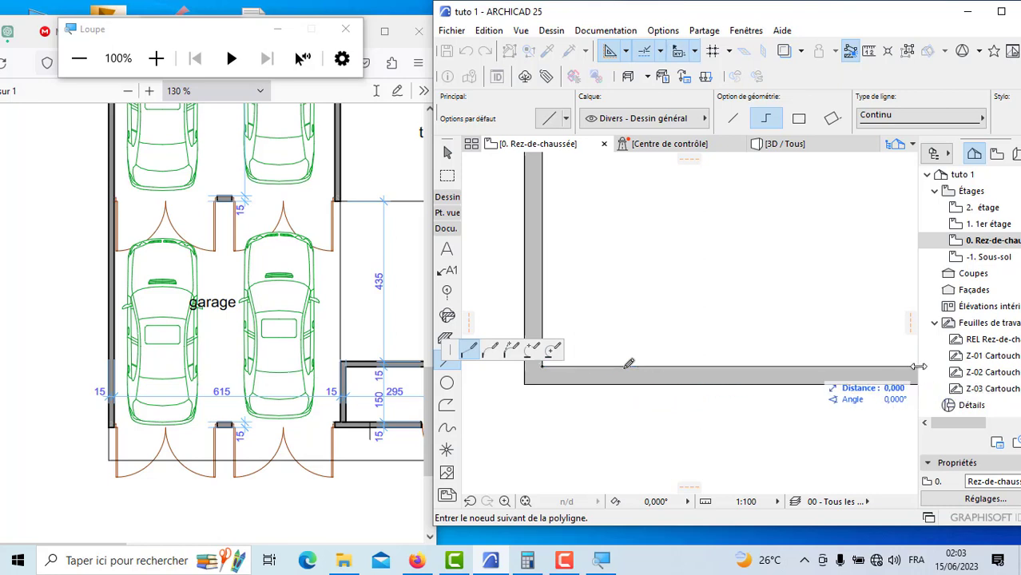
Step: Continue the guide polyline 6 m vertically into the plan and finish it there
scroll(518, 361, "down", 2)
scroll(518, 364, "down", 6)
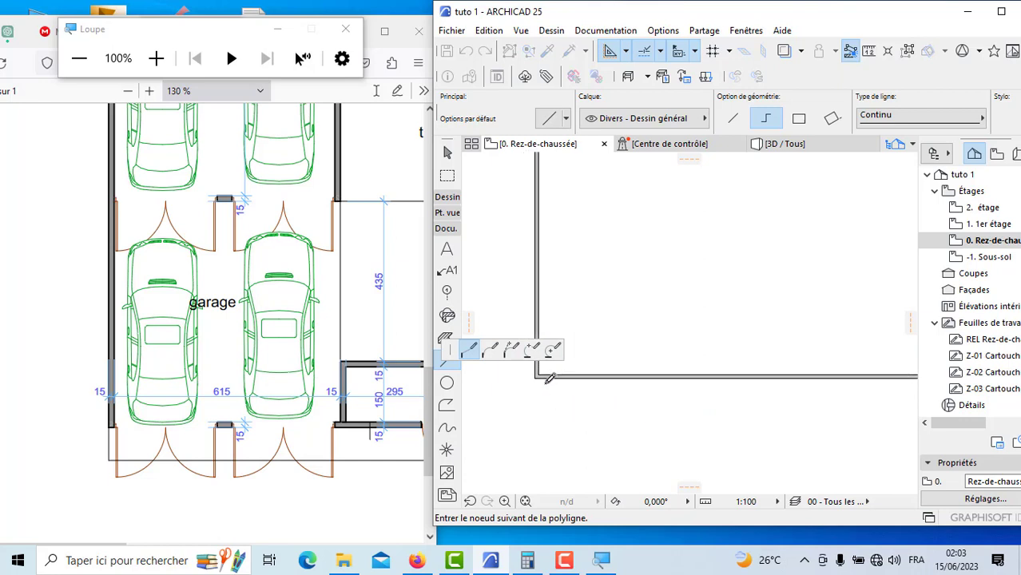
scroll(767, 352, "down", 2)
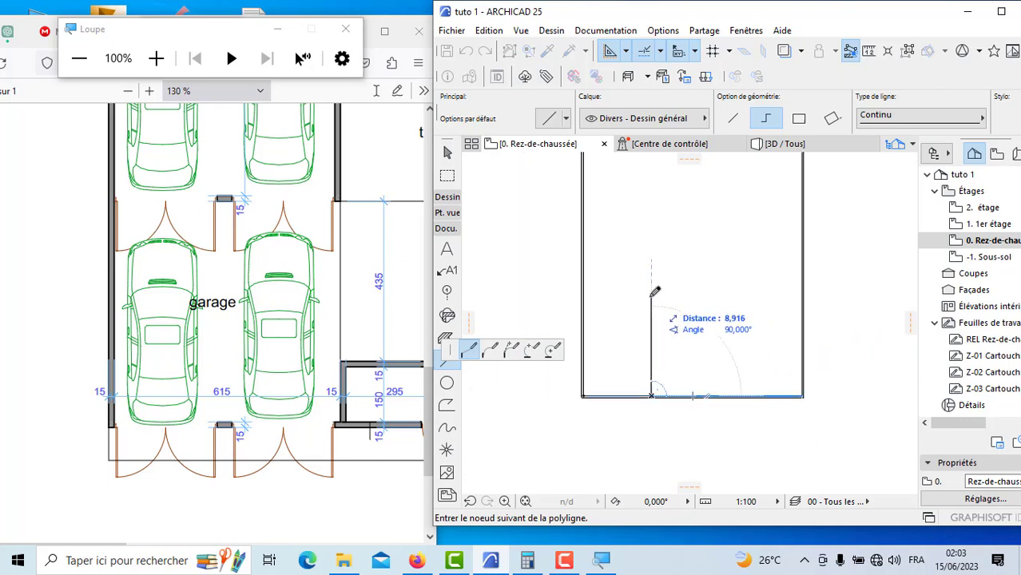
type("6")
key("Return")
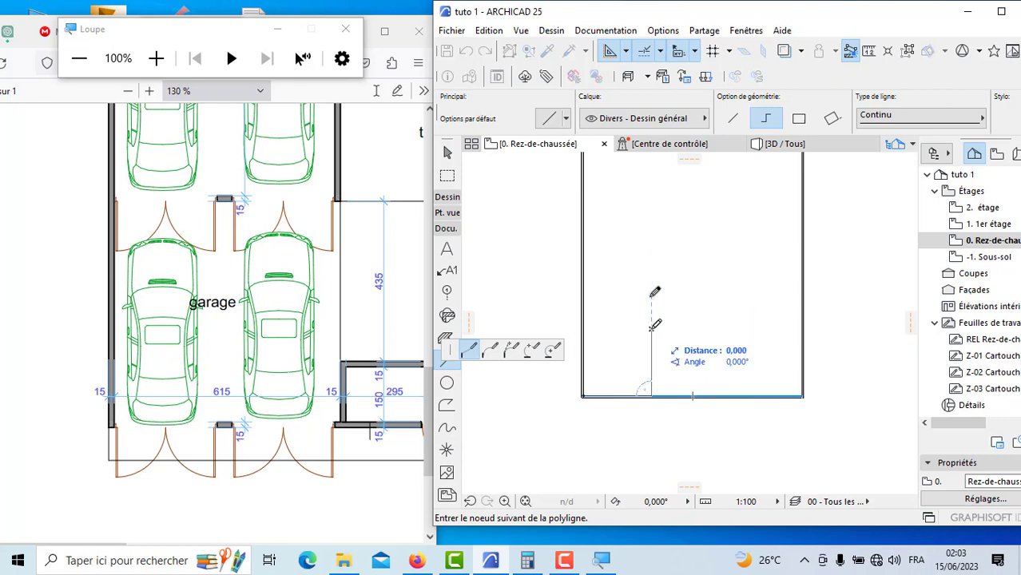
left_click(652, 326)
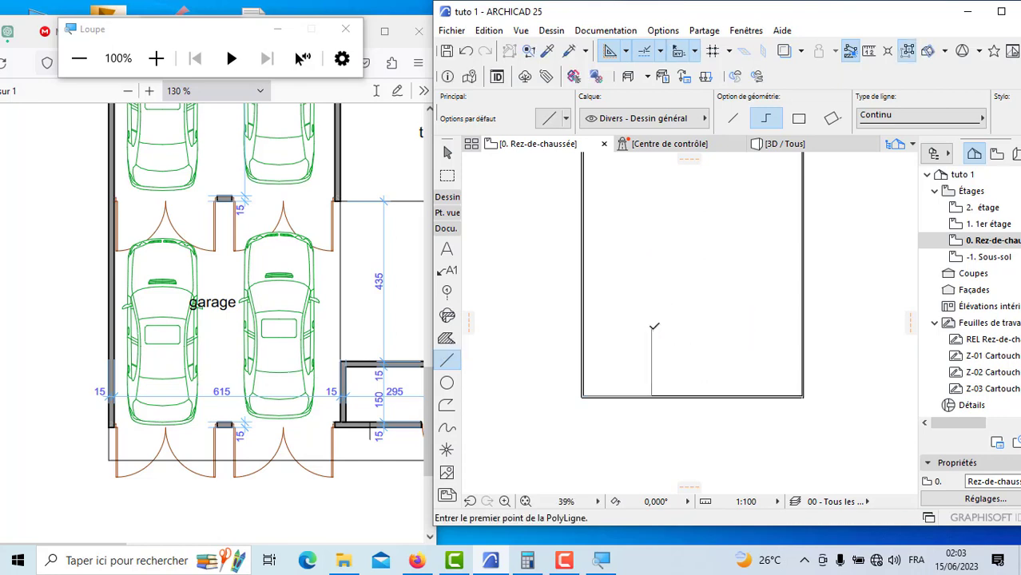
Step: Draw the lower garage's side wall 6 m up along the vertical guide line from the lower perimeter wall
scroll(682, 356, "up", 4)
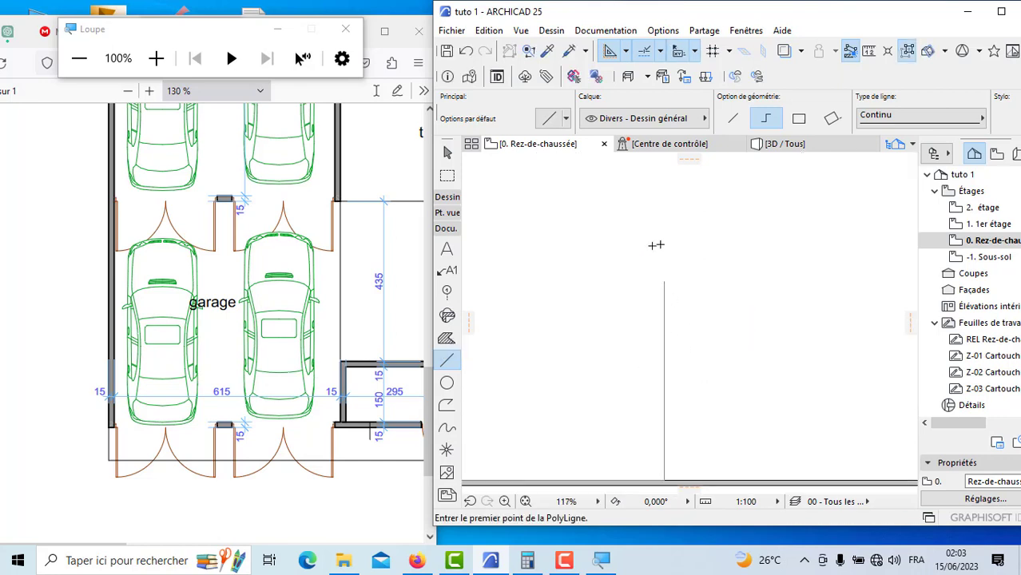
scroll(568, 281, "up", 1)
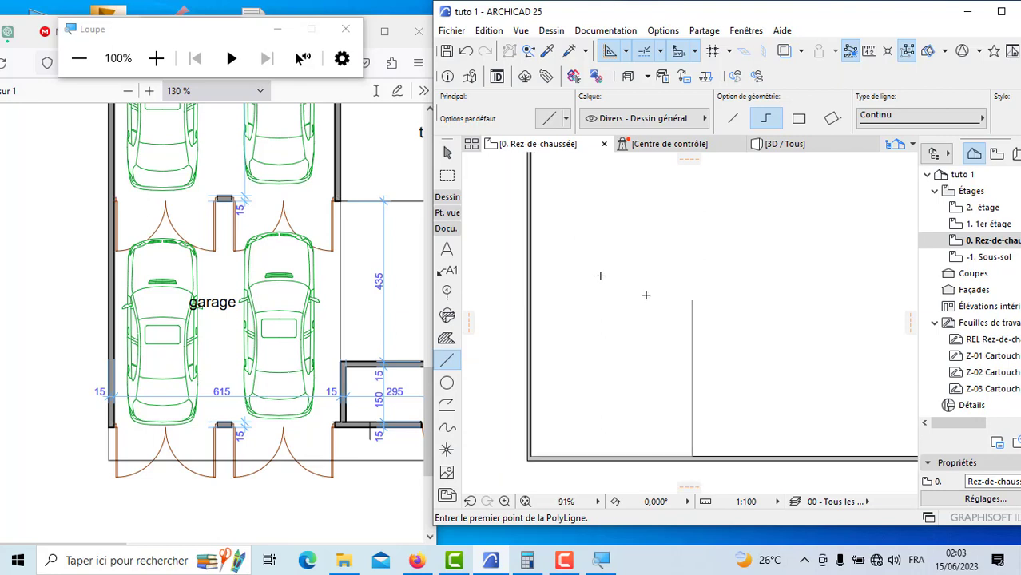
left_click(447, 197)
left_click(447, 217)
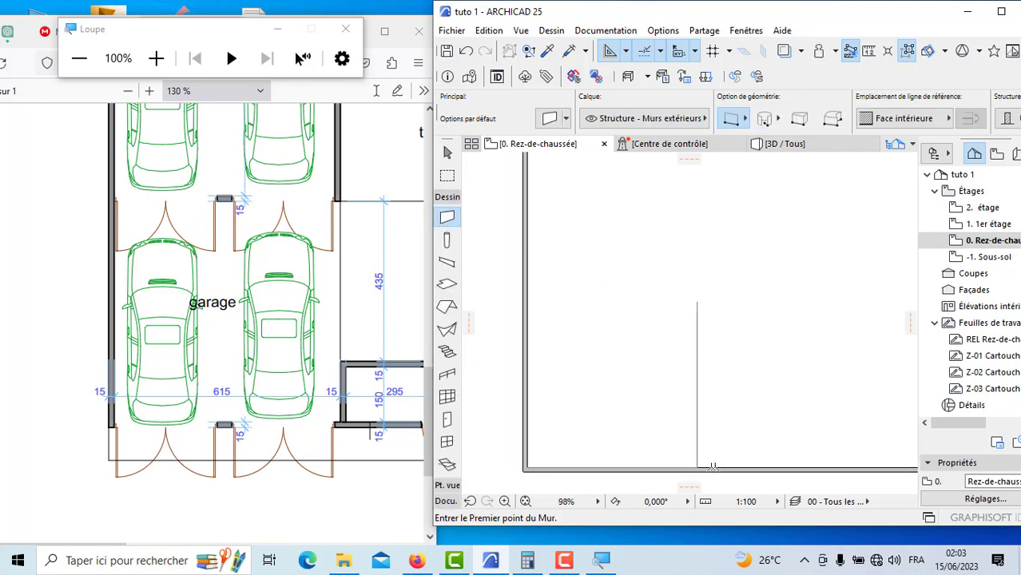
scroll(706, 470, "up", 4)
scroll(703, 468, "up", 1)
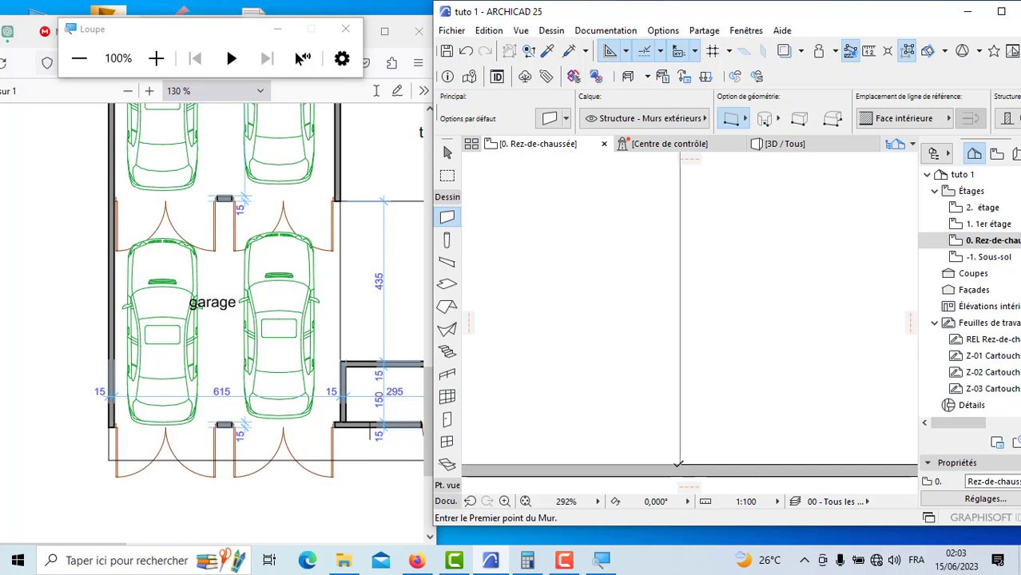
left_click(679, 466)
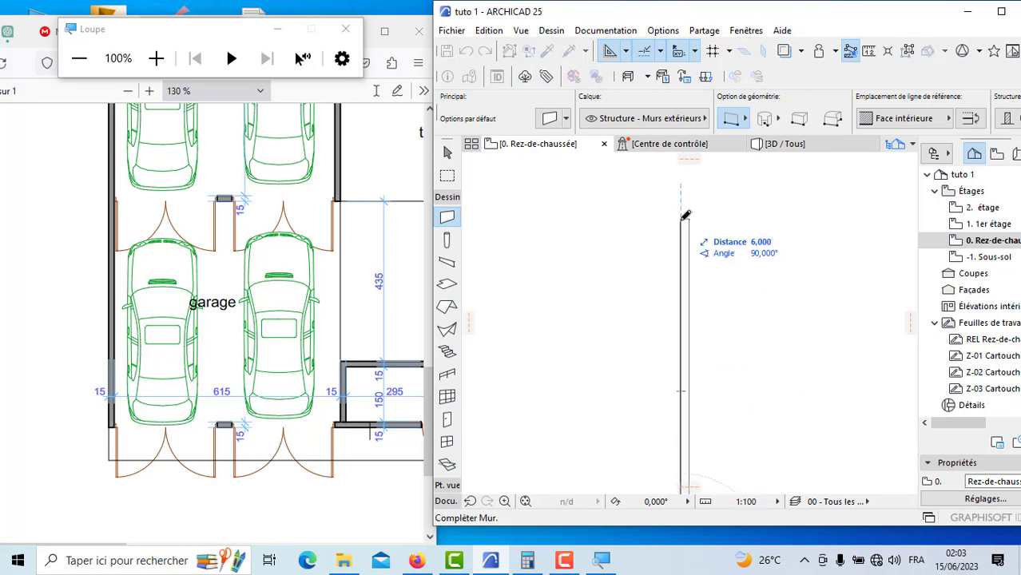
left_click(685, 216)
Step: Complete the lower garage with a 6.15 m horizontal wall from the side wall's upper end to the left perimeter wall
scroll(853, 345, "down", 2)
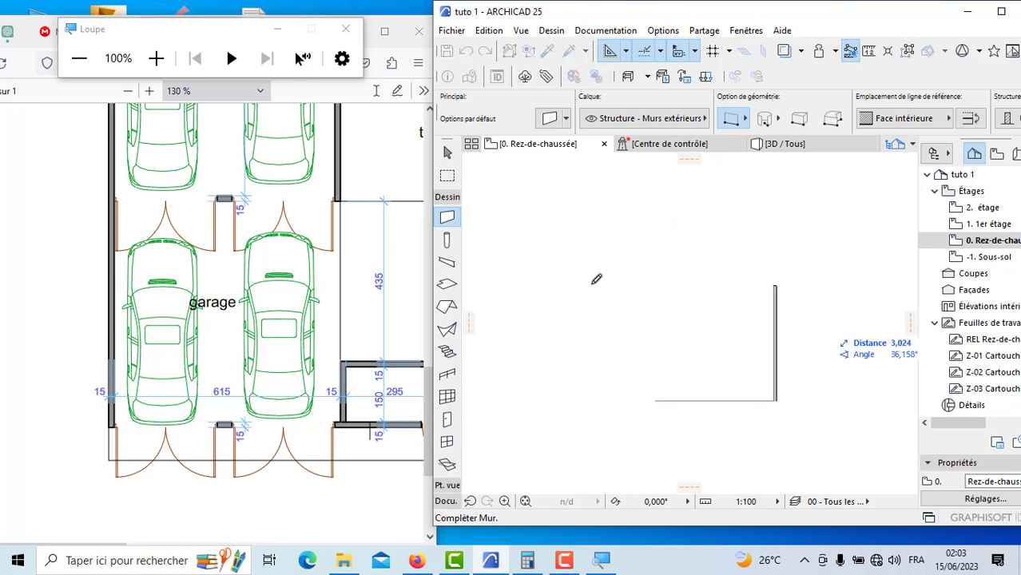
scroll(639, 281, "up", 2)
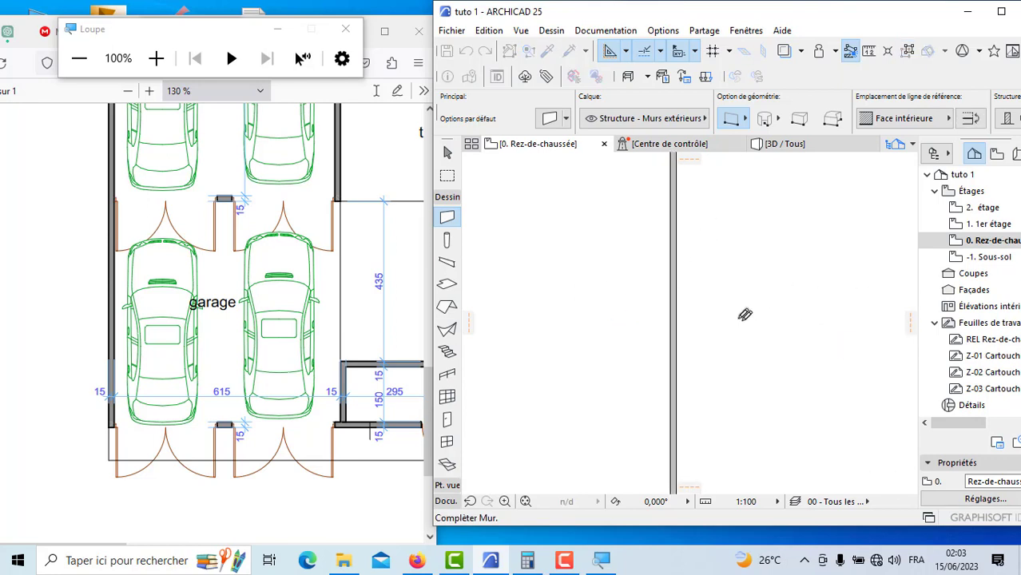
left_click(683, 287)
scroll(683, 288, "down", 3)
scroll(551, 333, "up", 4)
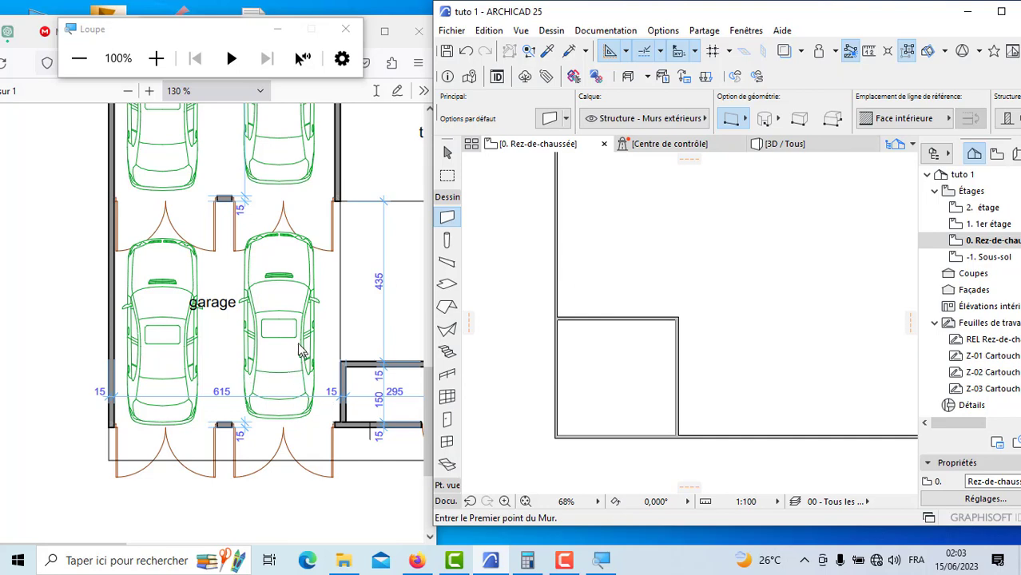
Step: Consult the upper garage dimensions in the PDF, and set the wall reference line to Face extérieure for its side wall
scroll(302, 351, "up", 3)
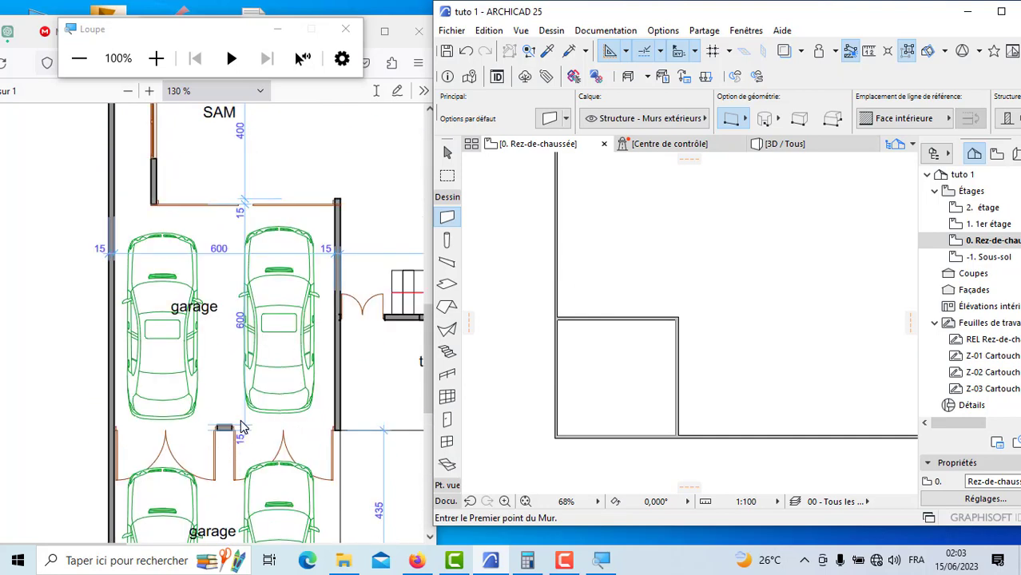
scroll(647, 354, "up", 6)
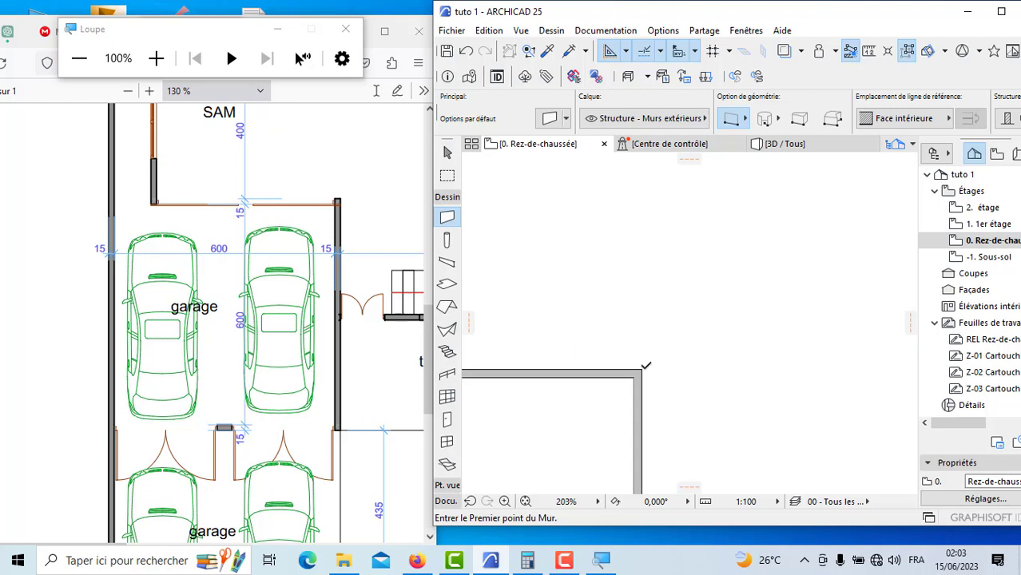
scroll(645, 366, "up", 8)
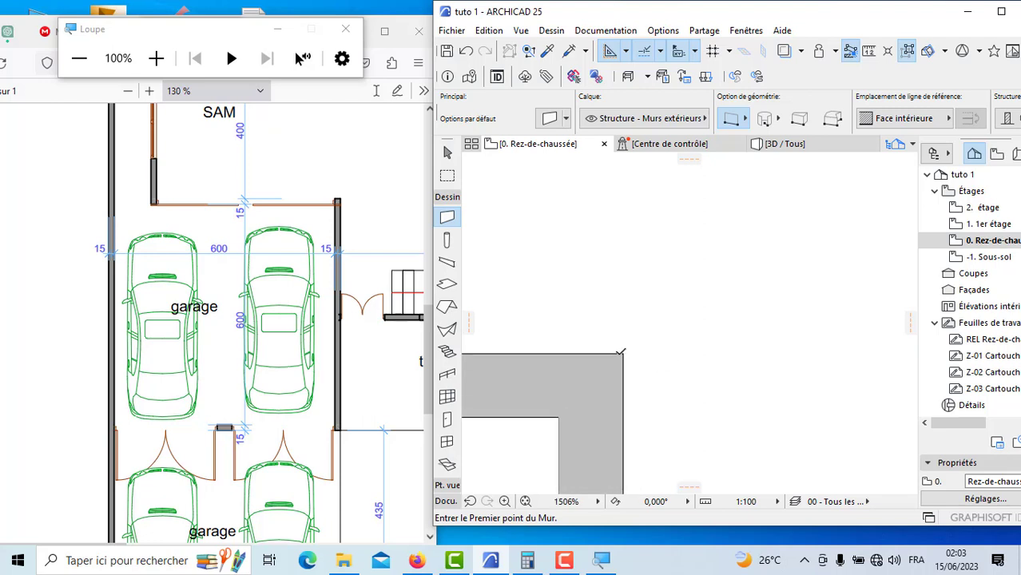
left_click(621, 351)
scroll(658, 290, "down", 3)
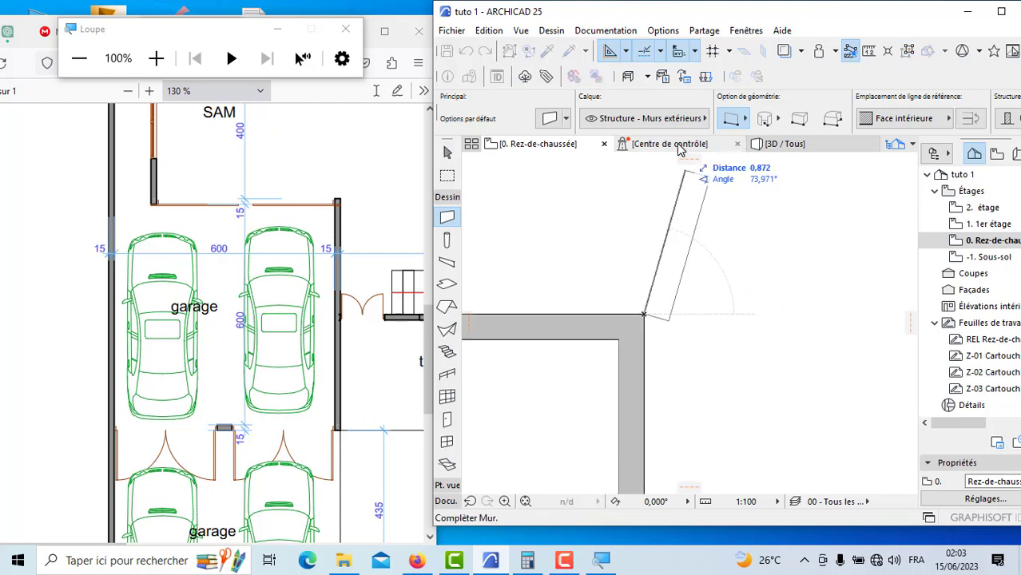
left_click(867, 119)
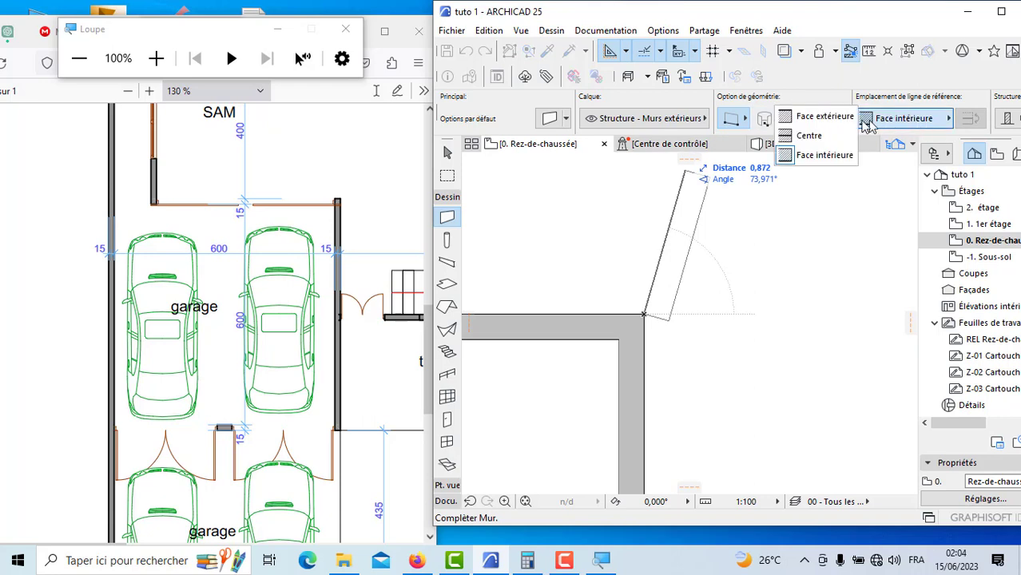
left_click(835, 118)
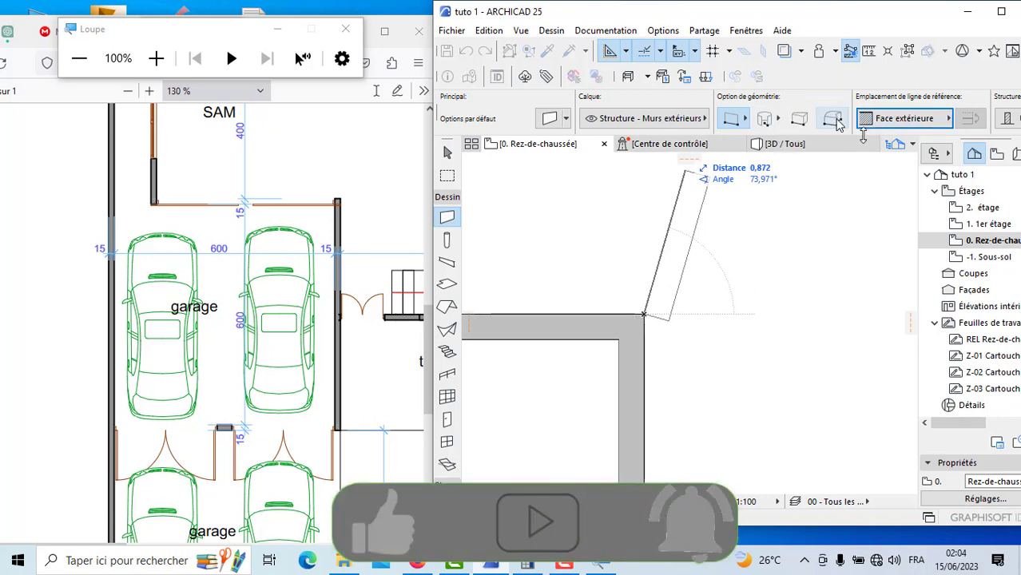
key("Escape")
Step: Draw the upper garage's side wall 6 m vertically from the lower garage's outer upper-right corner
scroll(747, 336, "down", 3)
scroll(721, 369, "down", 2)
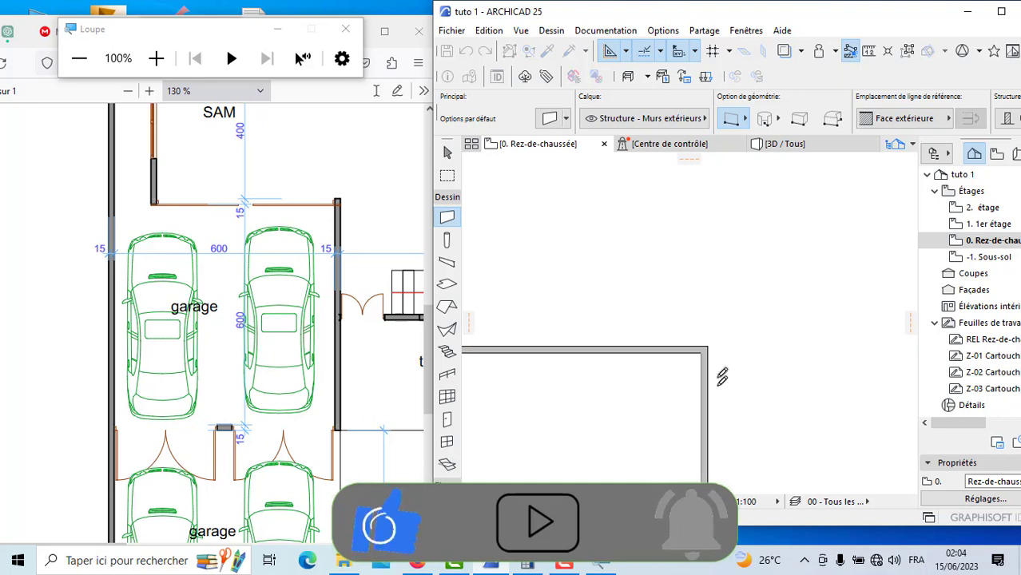
left_click(707, 353)
scroll(732, 335, "down", 3)
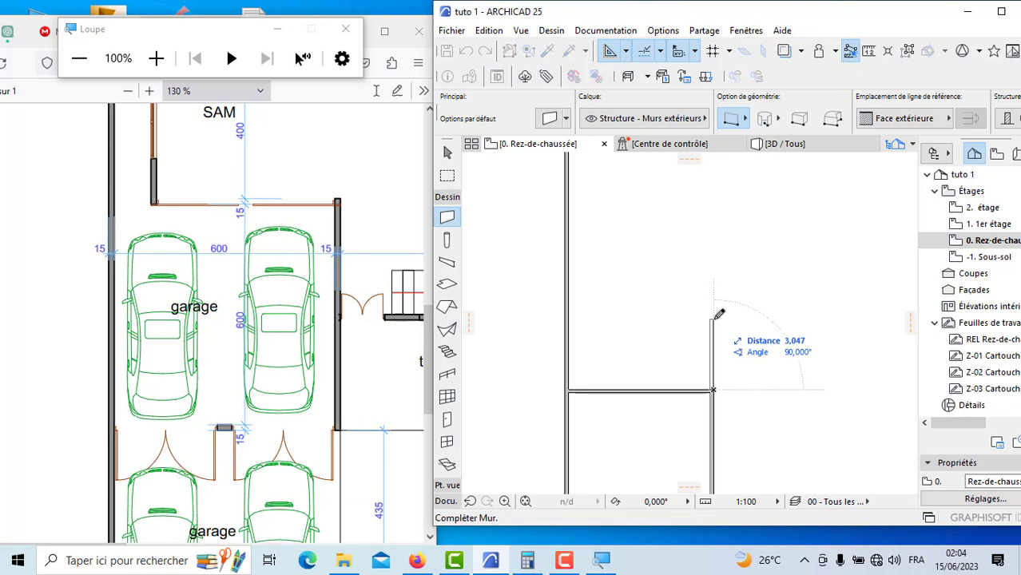
type("6")
key("Return")
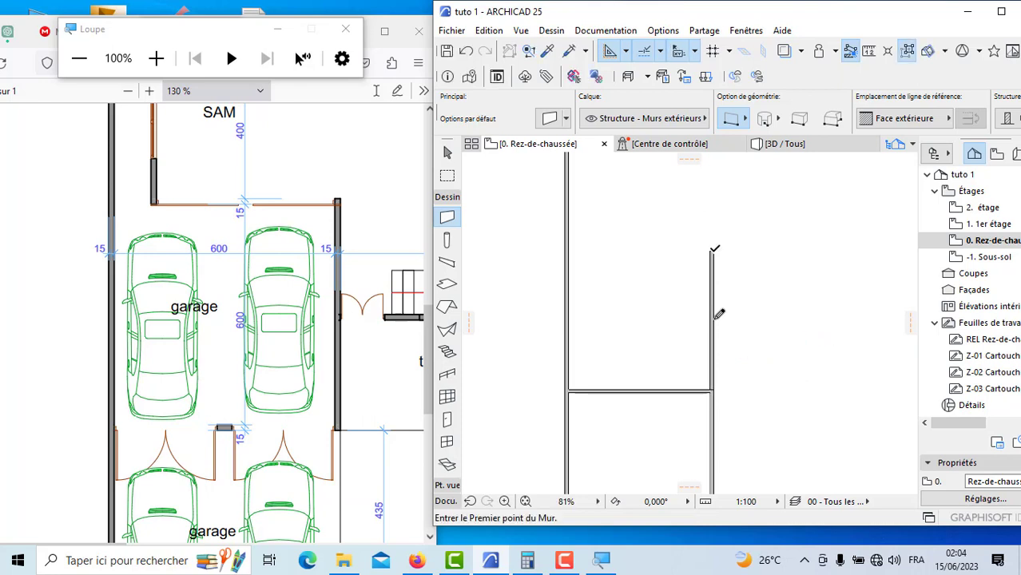
Step: Draw the upper garage's top wall from the side wall's upper-left corner to the left perimeter wall, with its reference line on Face intérieure
scroll(715, 255, "up", 5)
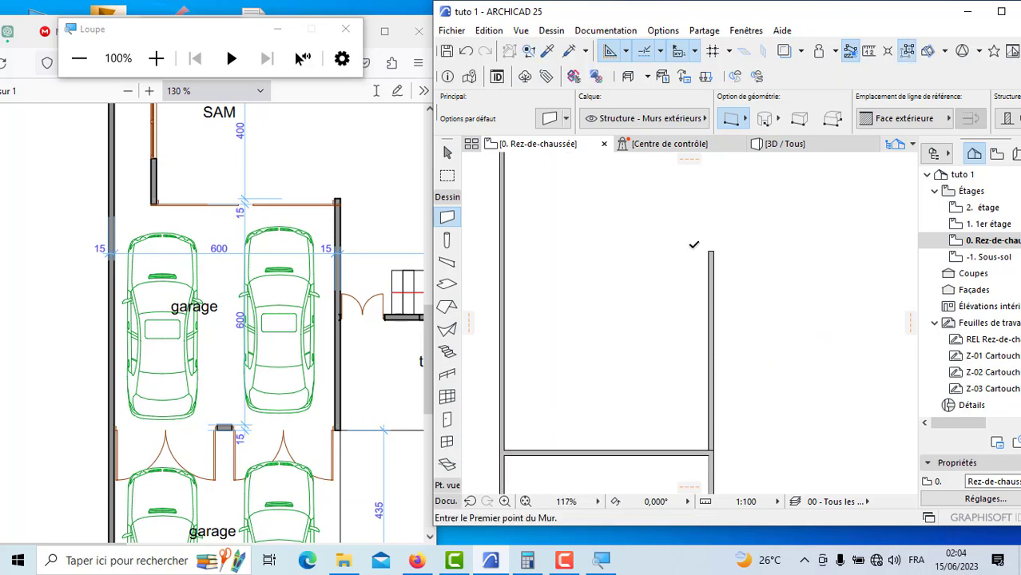
left_click(712, 210)
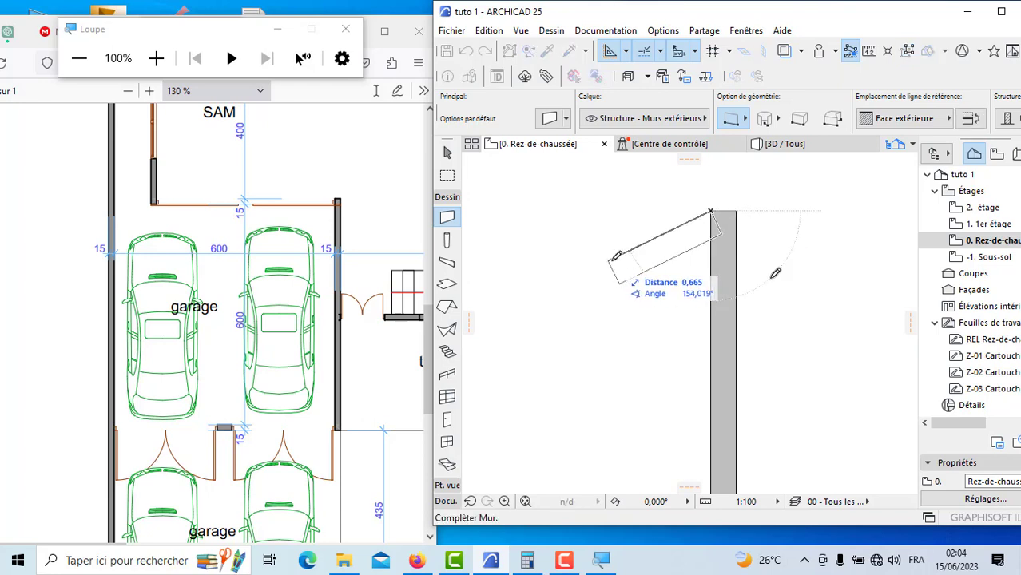
scroll(687, 260, "down", 1)
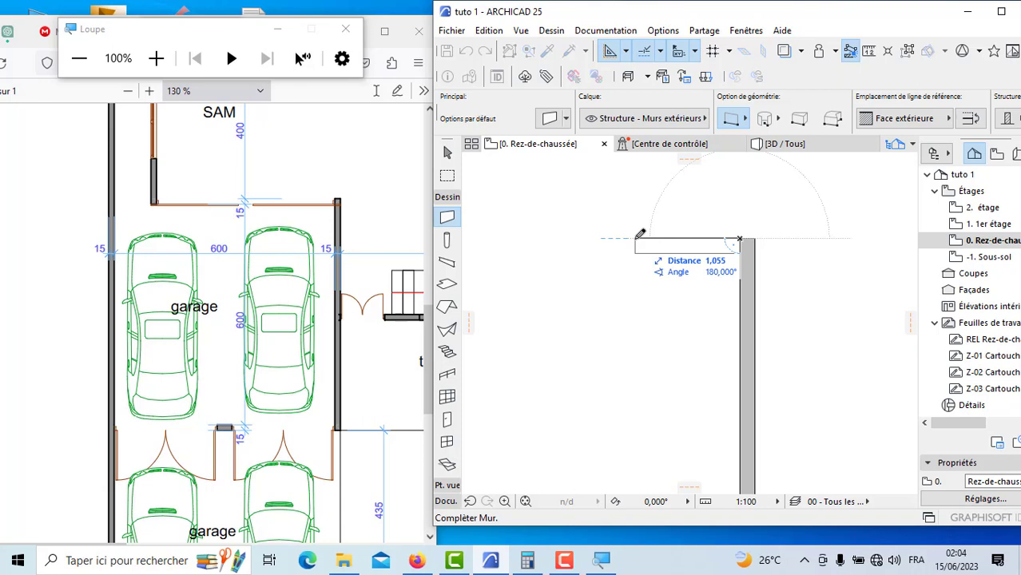
left_click(904, 119)
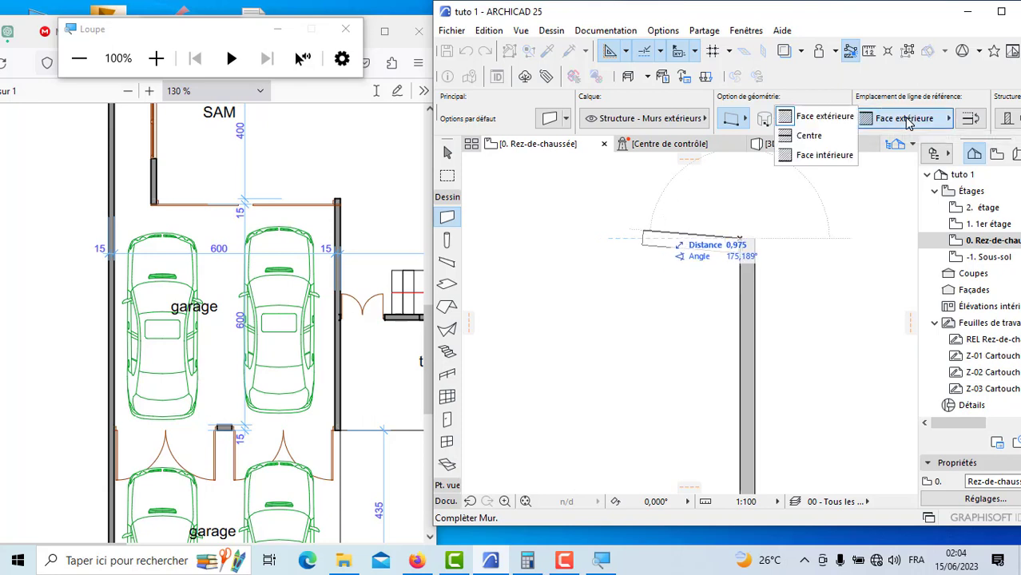
left_click(833, 154)
scroll(848, 253, "down", 2)
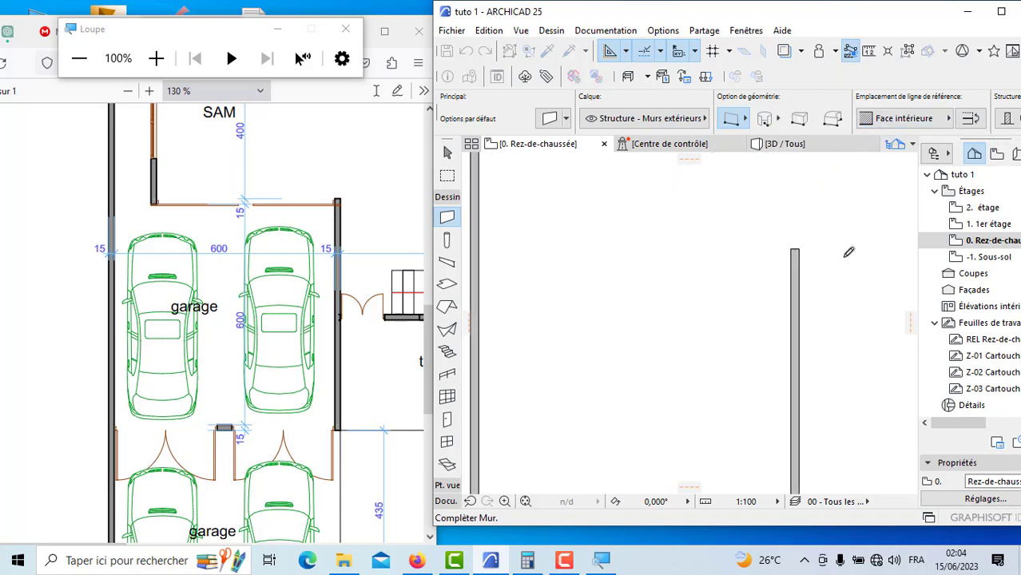
scroll(849, 252, "down", 3)
scroll(629, 249, "up", 3)
scroll(681, 265, "up", 1)
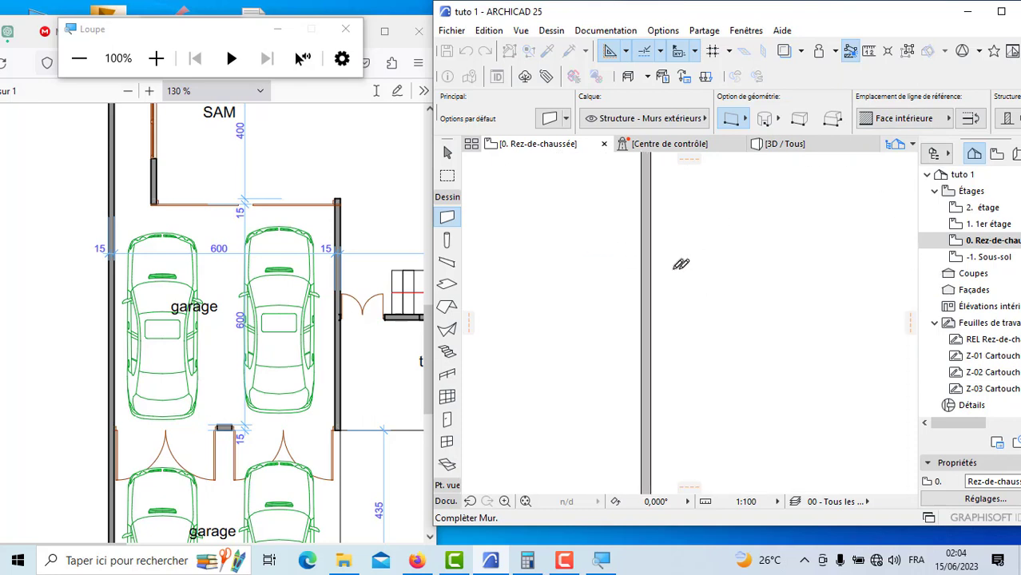
left_click(652, 251)
scroll(581, 296, "down", 5)
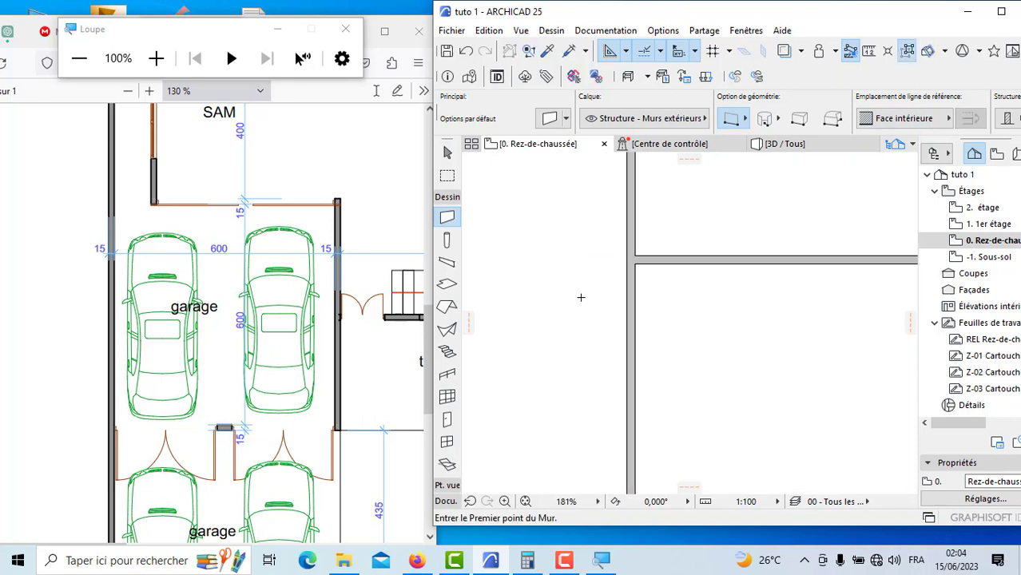
Step: Join the upper garage's side wall and top wall at their open corner with the Intersection command
scroll(752, 282, "up", 5)
scroll(750, 282, "up", 3)
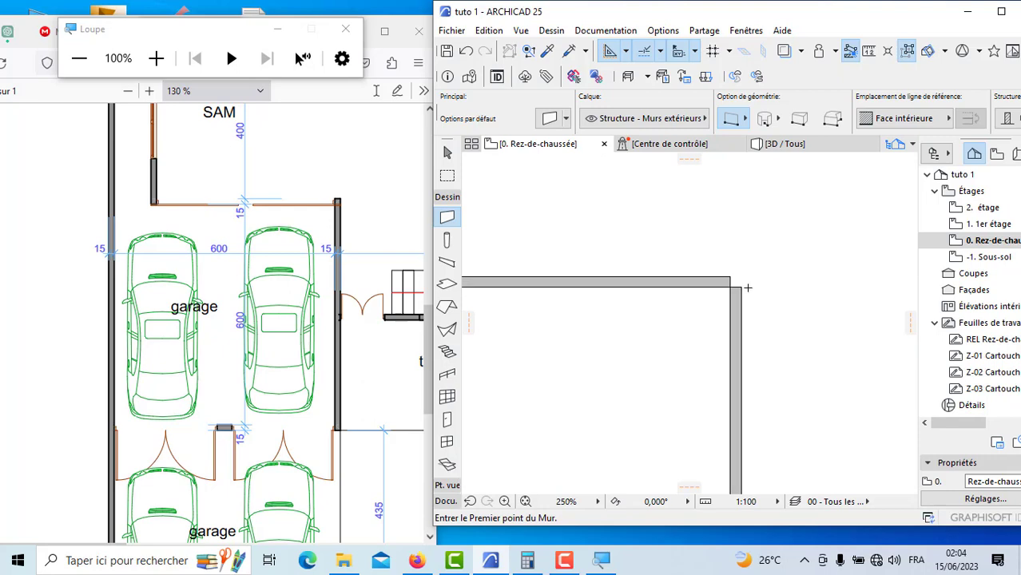
scroll(718, 289, "up", 1)
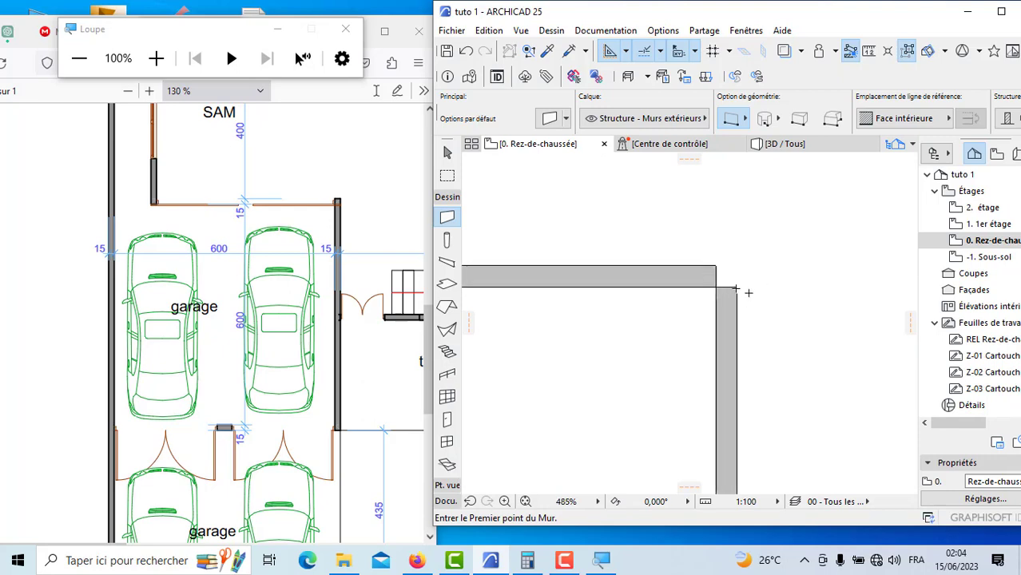
left_click(1002, 14)
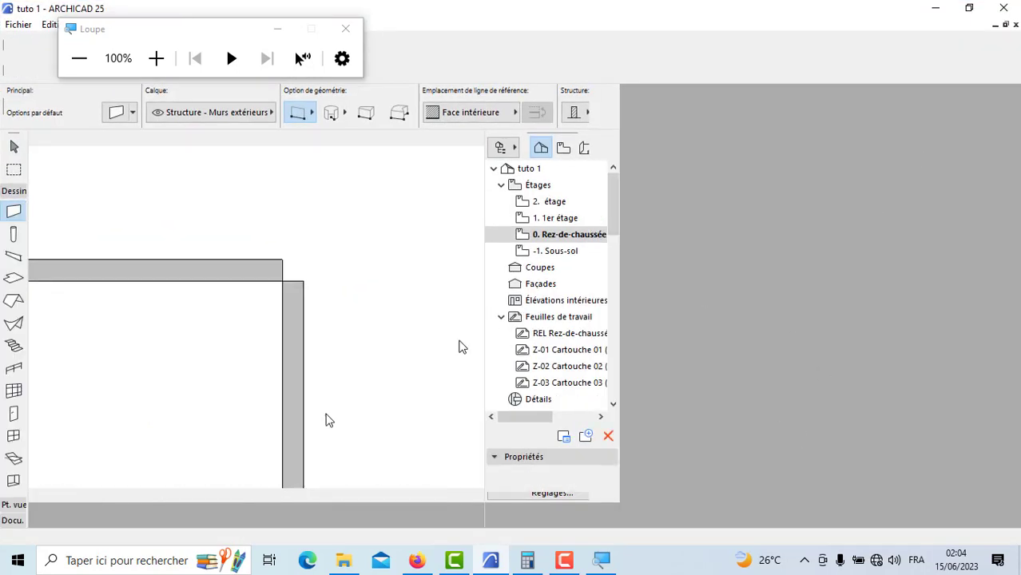
scroll(640, 359, "down", 2)
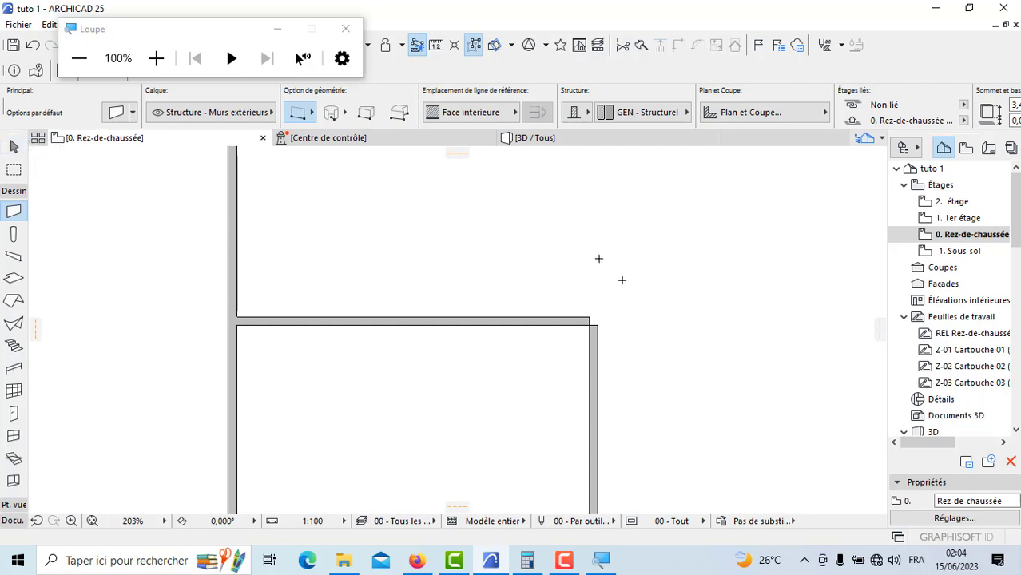
key("shift")
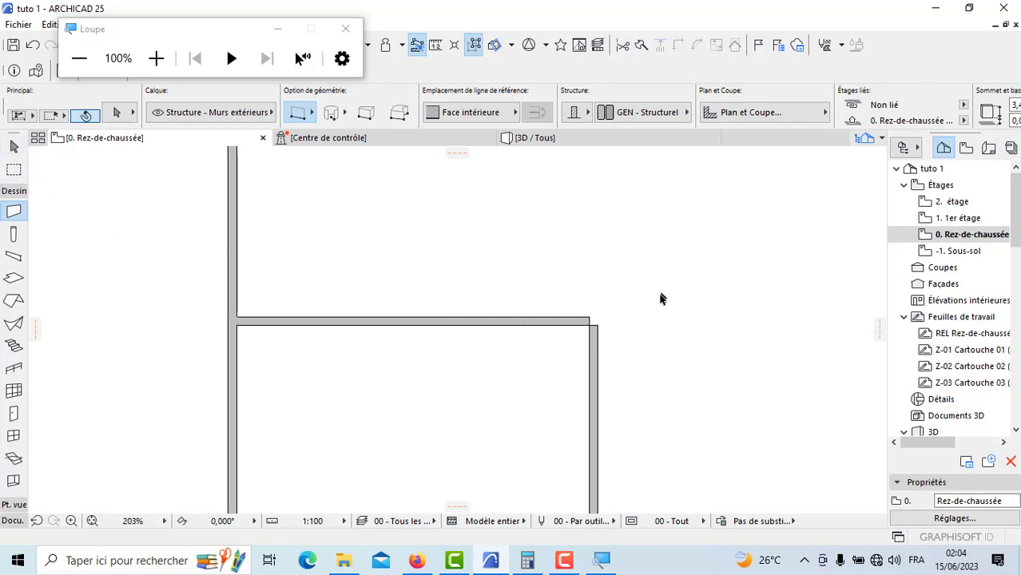
left_click(601, 387)
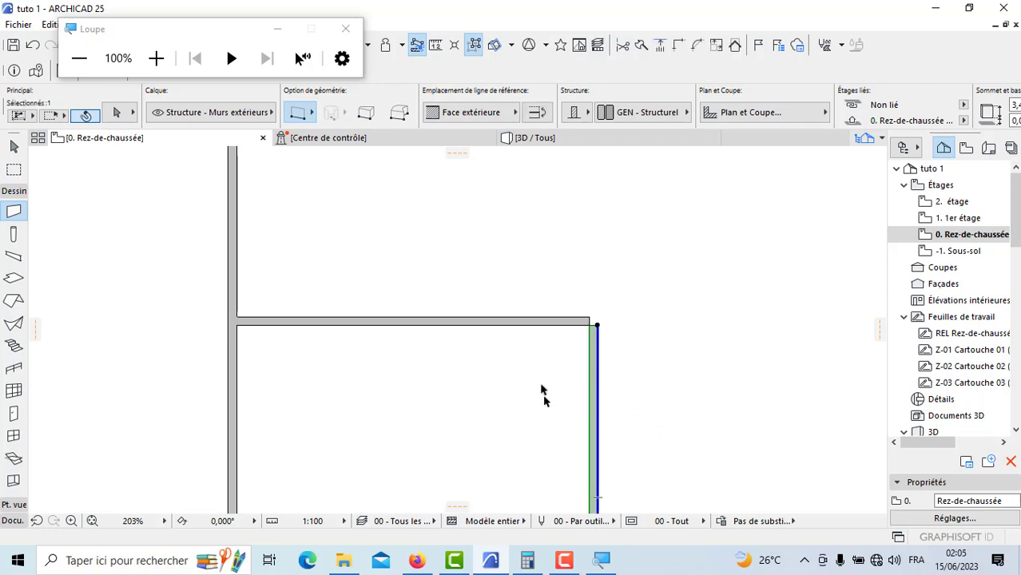
left_click(535, 323, "shift")
scroll(575, 340, "down", 4)
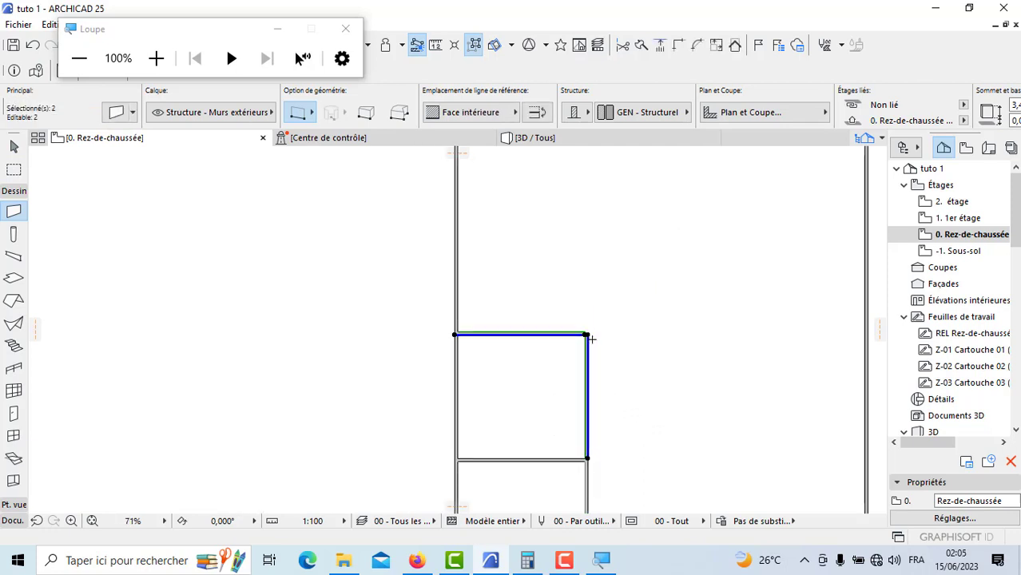
left_click(678, 50)
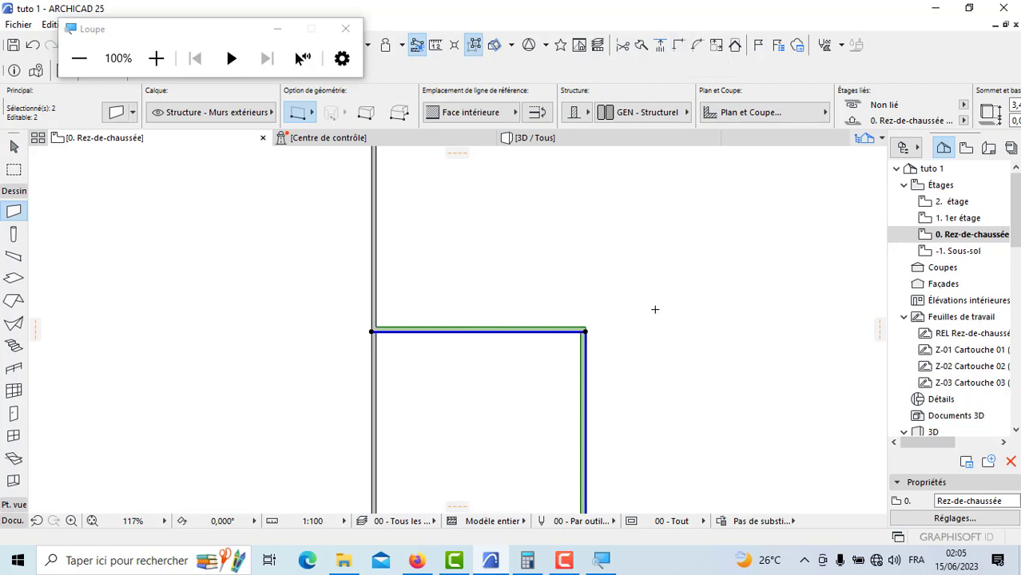
scroll(656, 309, "down", 10)
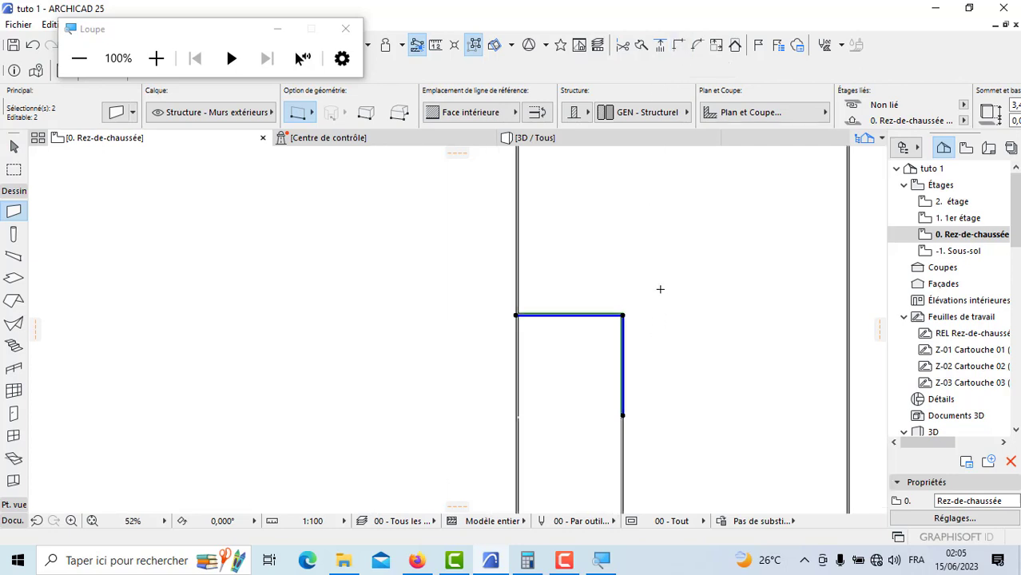
key("Escape")
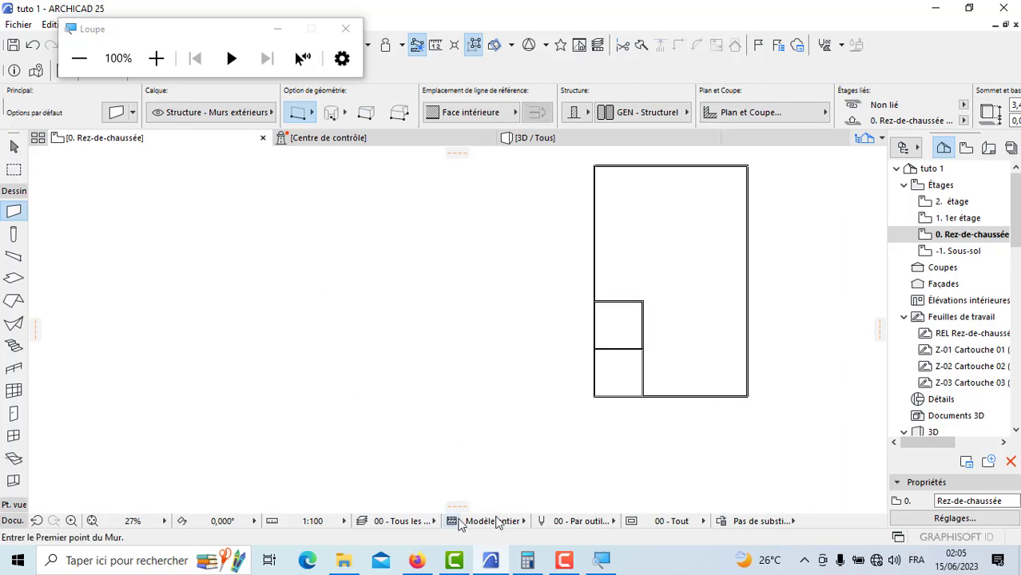
Step: Consult the PDF dimensions of the small room beside the lower garage, with the plan shown alongside
left_click(969, 8)
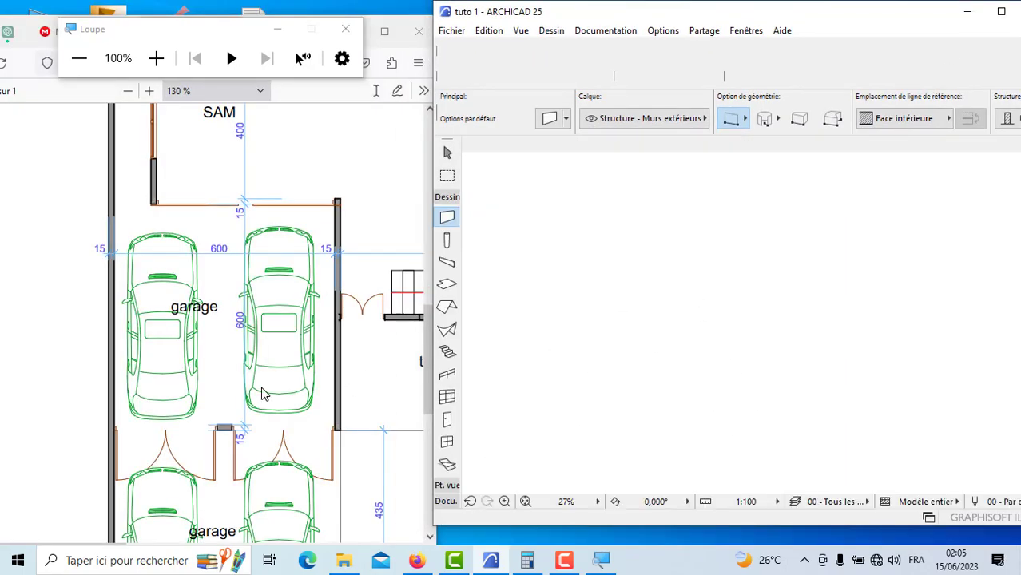
scroll(263, 388, "down", 5)
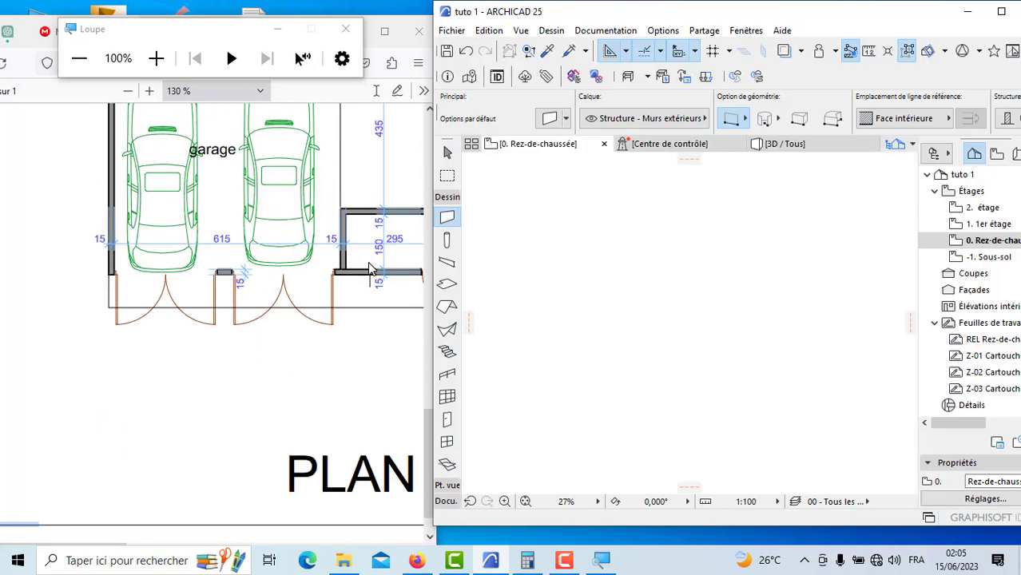
scroll(369, 268, "up", 1)
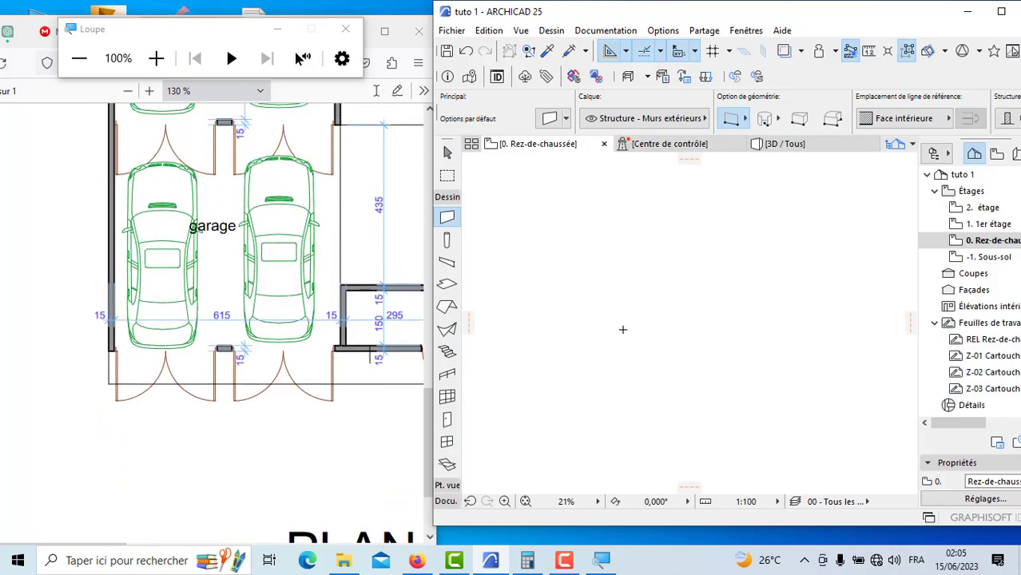
scroll(622, 329, "down", 4)
scroll(762, 364, "up", 2)
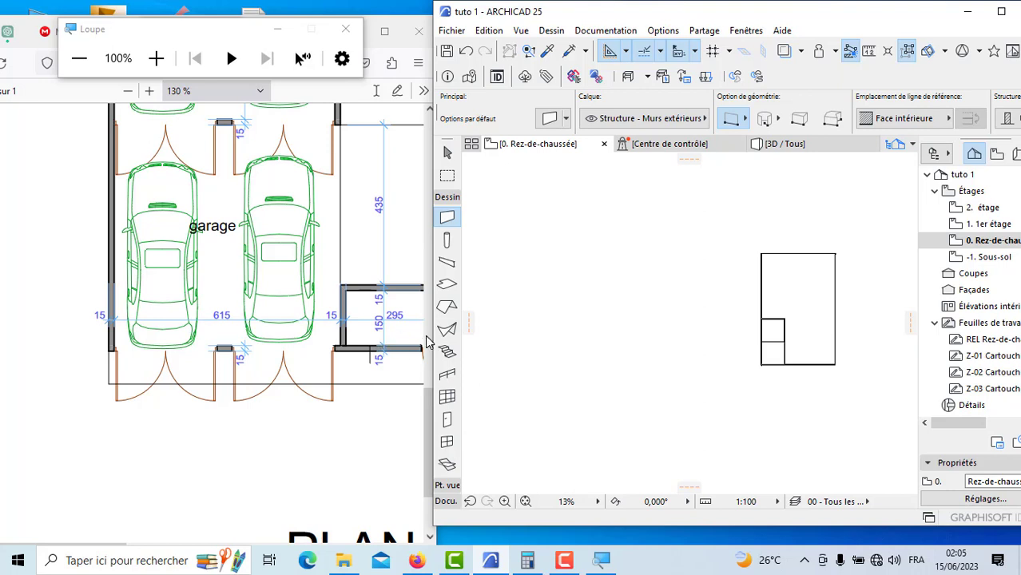
scroll(836, 369, "up", 3)
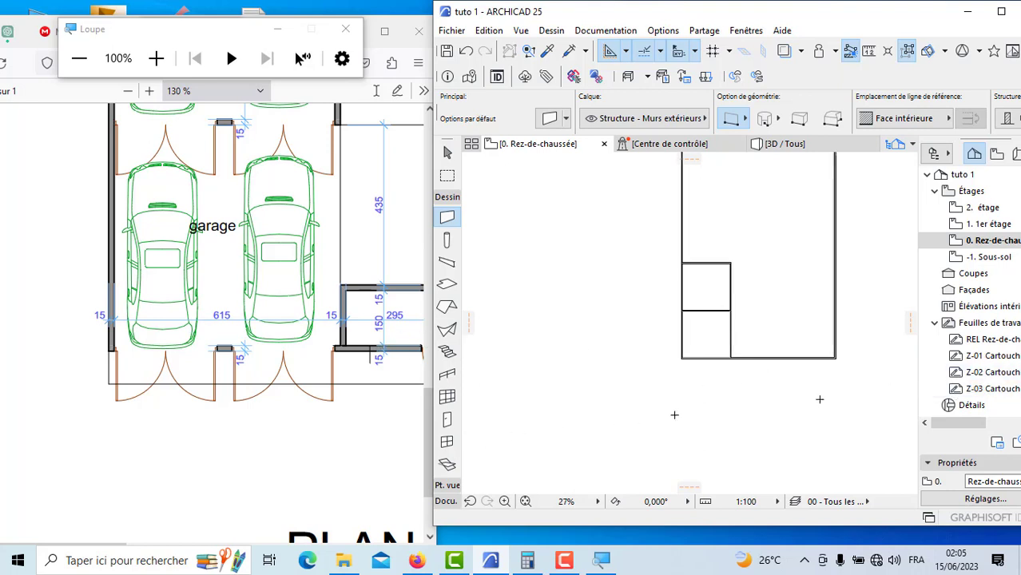
scroll(870, 384, "up", 3)
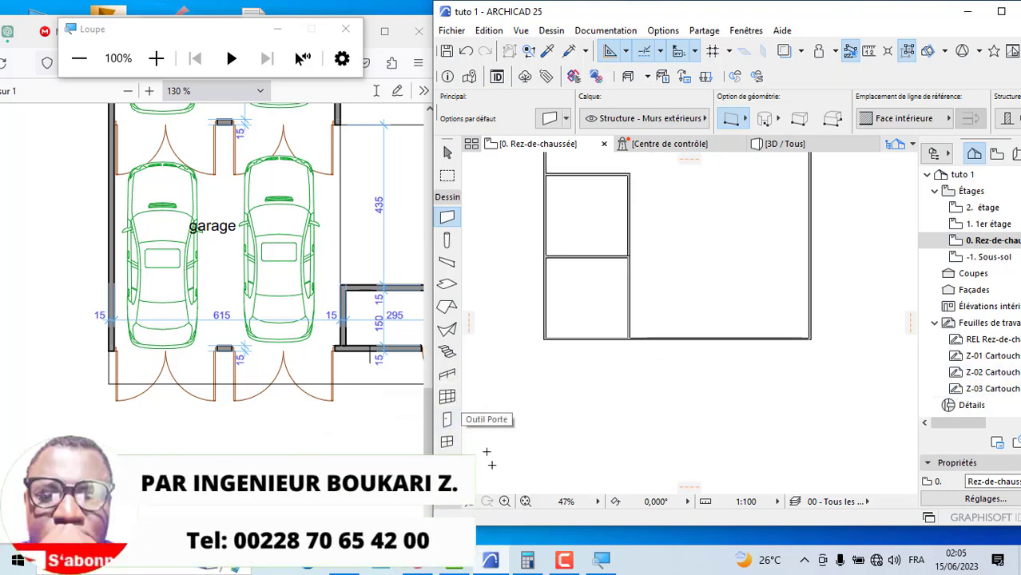
Step: Outline the small room with a polyline from the lower garage's inner corner: 1.5 m up its side wall, across, and down to the lower perimeter wall
left_click(446, 505)
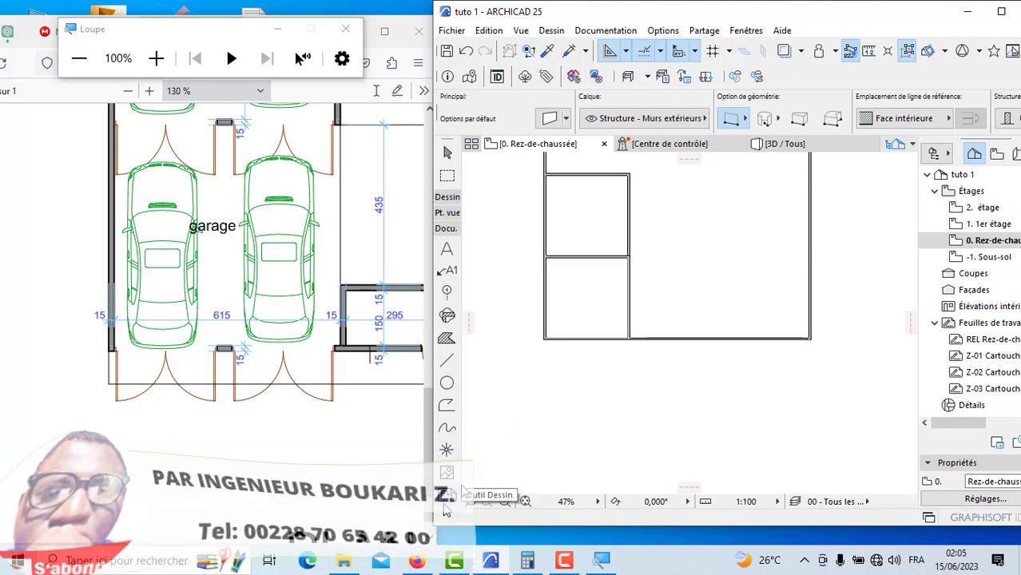
left_click(448, 364)
scroll(673, 340, "up", 9)
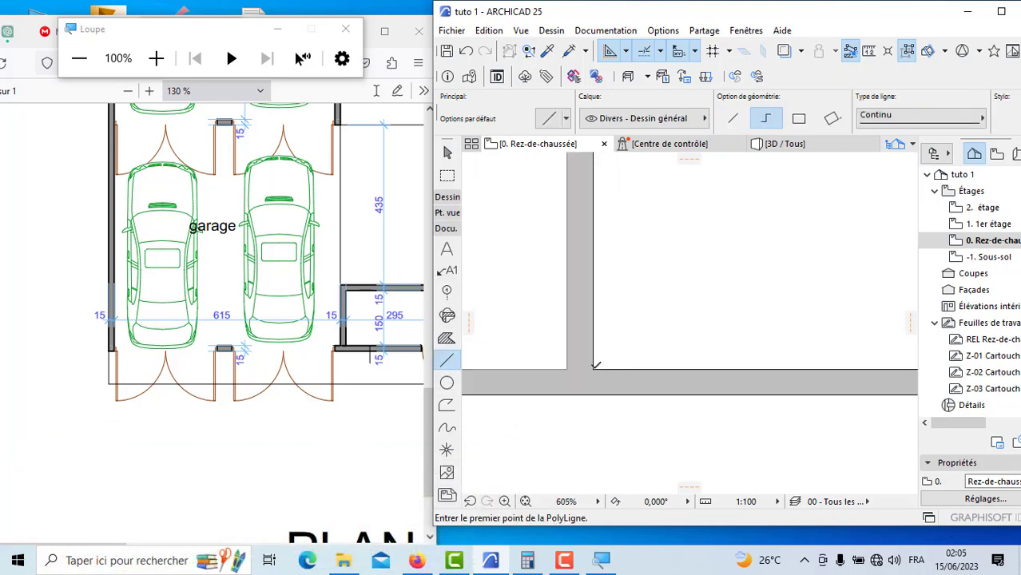
left_click(594, 367)
scroll(607, 450, "down", 3)
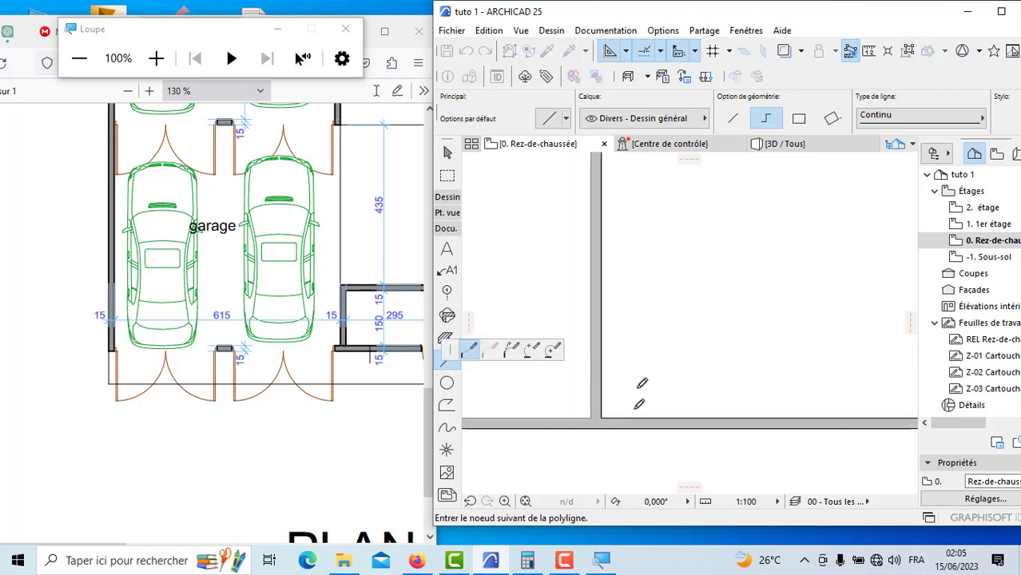
left_click(603, 337)
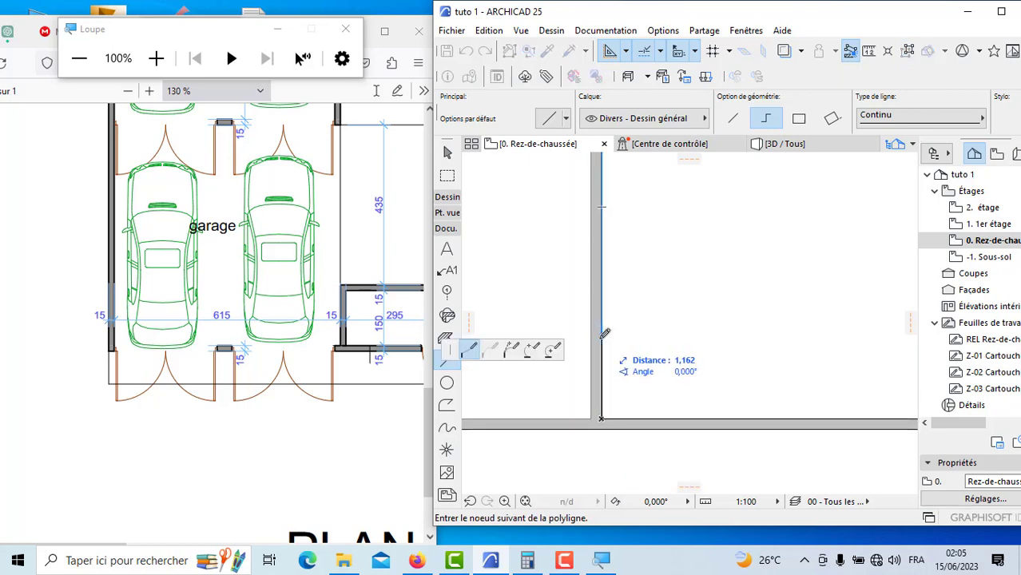
type("1,")
key("Return")
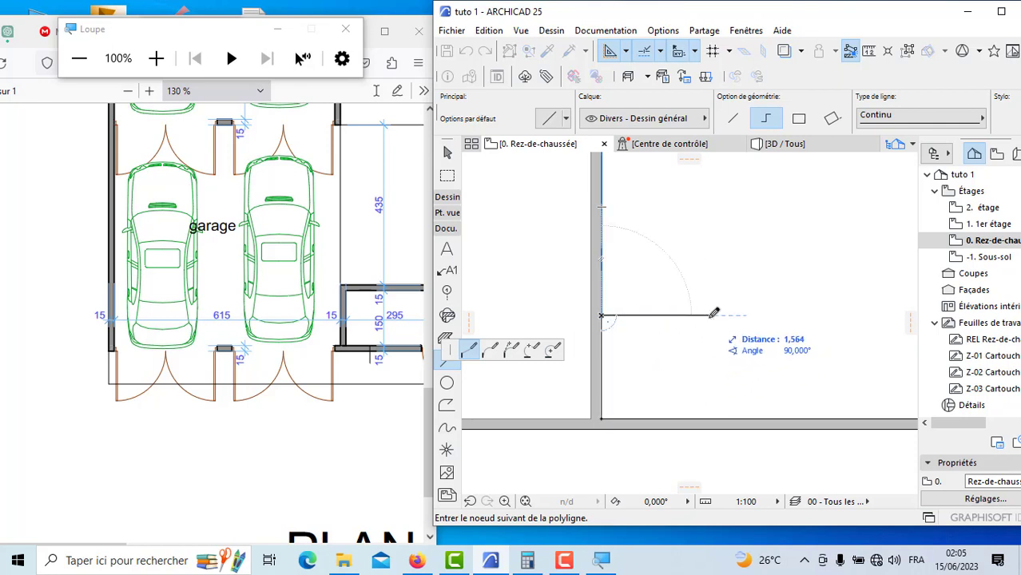
left_click(808, 315)
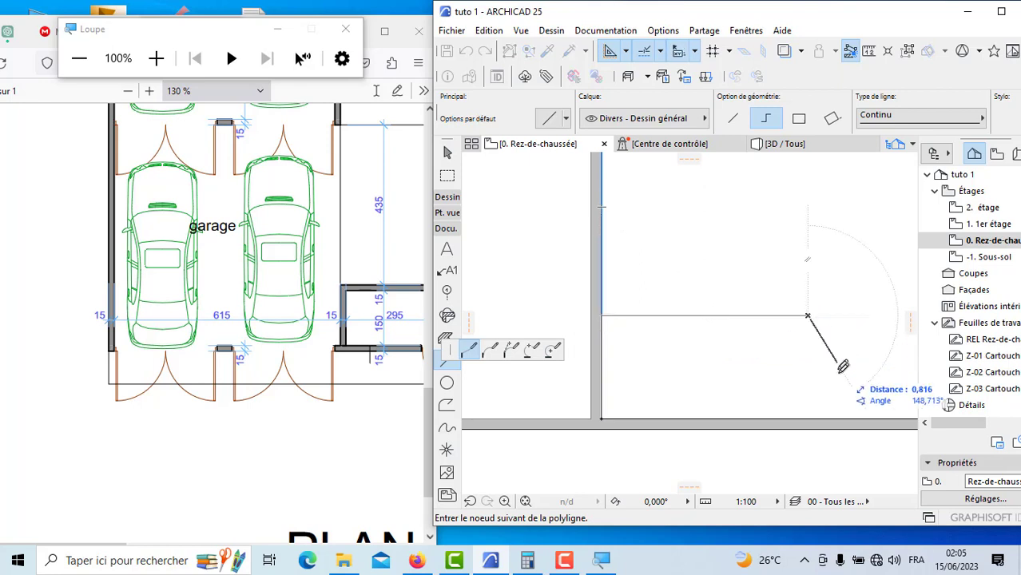
double_click(809, 417)
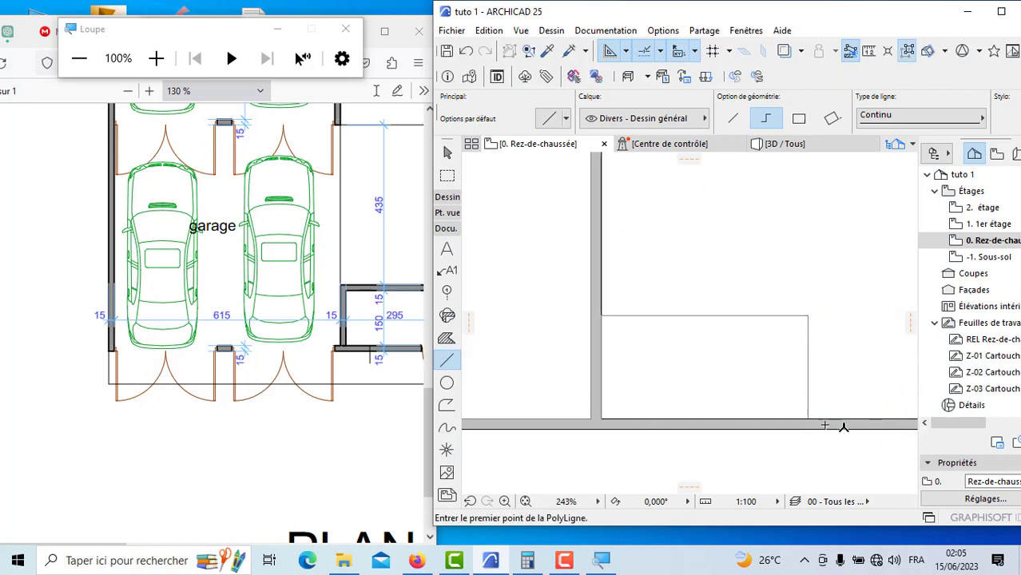
Step: Draw the small room's upper wall along the outline's top edge from the garage wall, with its reference line on Face extérieure
left_click(447, 197)
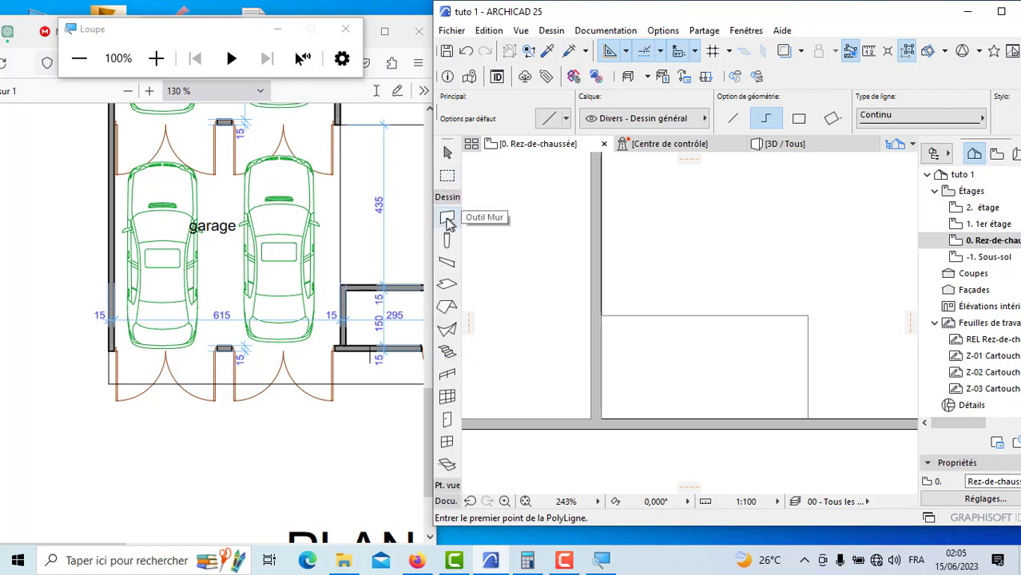
left_click(448, 217)
scroll(611, 308, "up", 5)
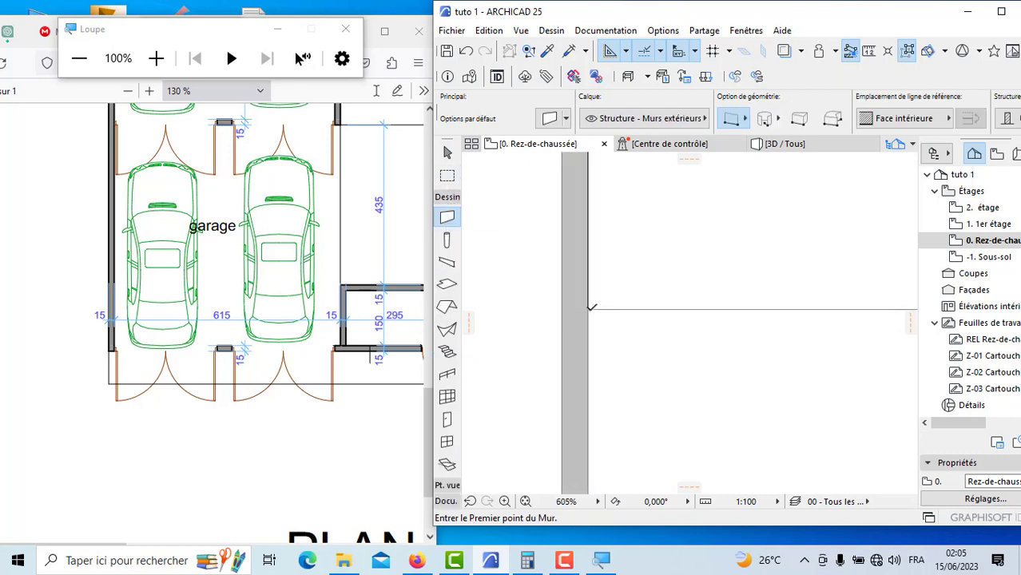
left_click(592, 307)
scroll(548, 315, "down", 3)
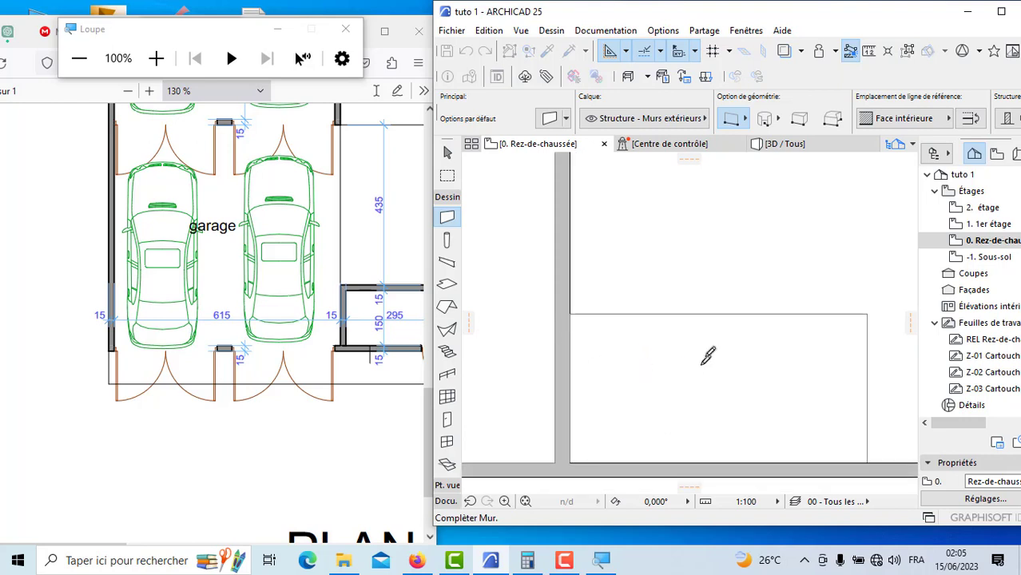
left_click(902, 122)
left_click(889, 128)
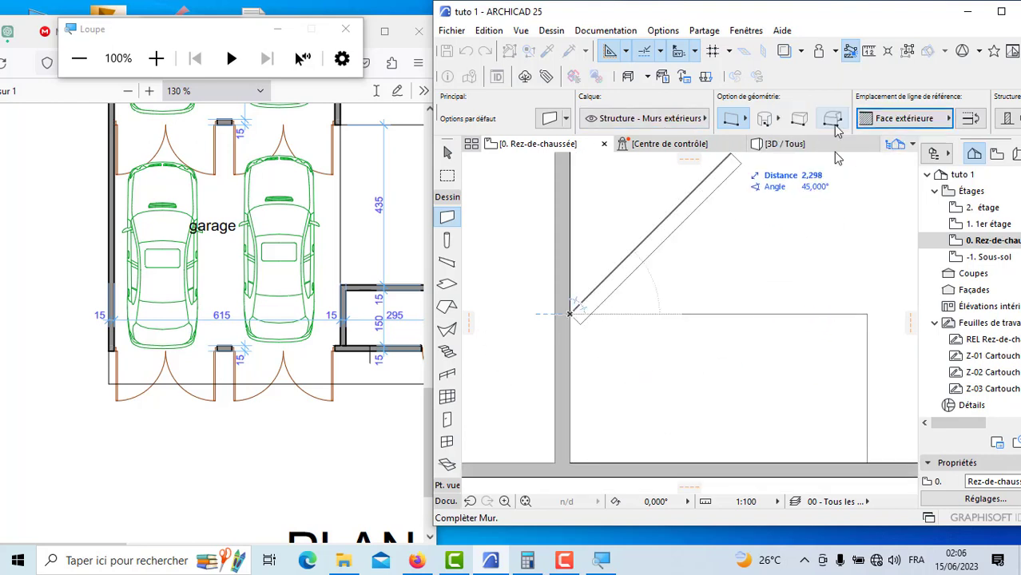
left_click(857, 314)
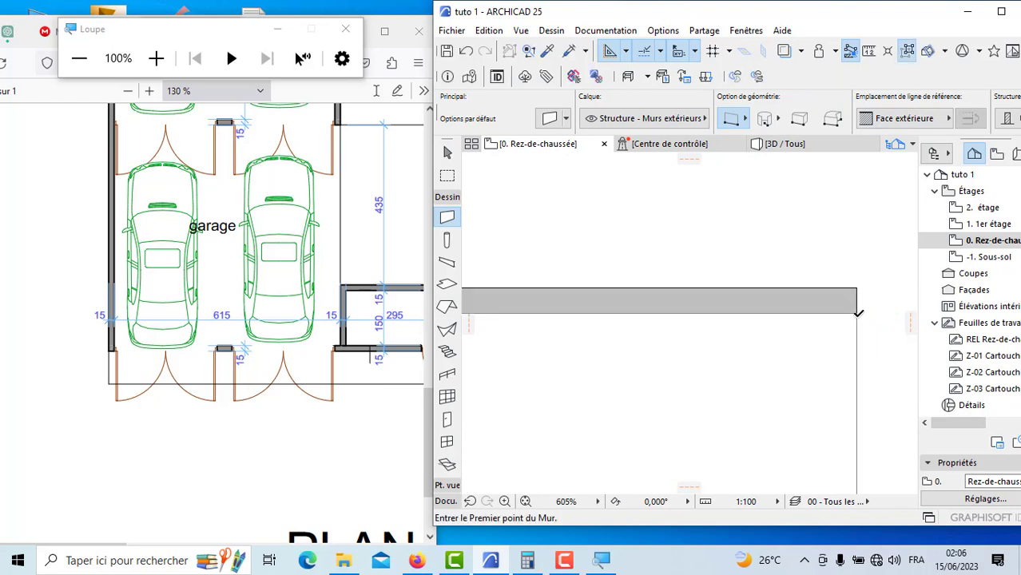
Step: Draw the small room's side wall along the outline from the upper wall's end down to the lower perimeter wall
left_click(858, 314)
scroll(765, 310, "down", 5)
scroll(812, 433, "up", 1)
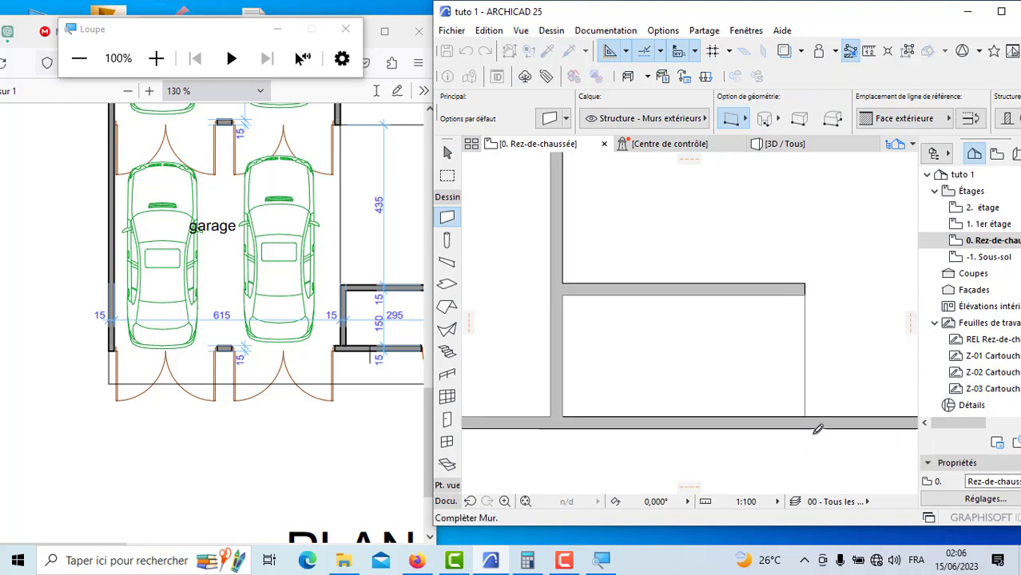
scroll(819, 430, "up", 2)
left_click(803, 394)
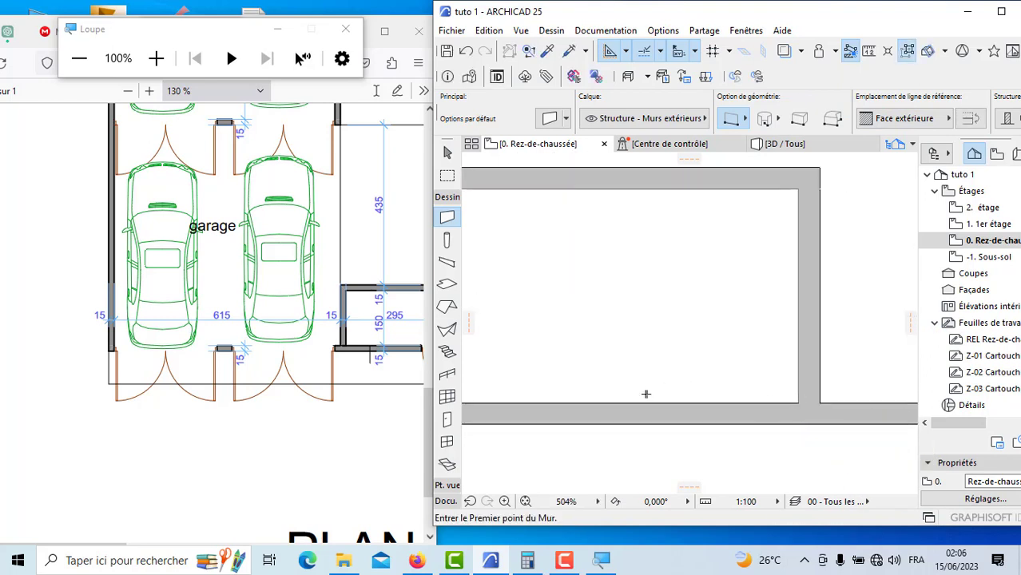
Step: Review the garages and small room in the PDF against the modelled plan, taking in the surrounding ground-floor layout
scroll(646, 394, "down", 10)
scroll(212, 351, "down", 3)
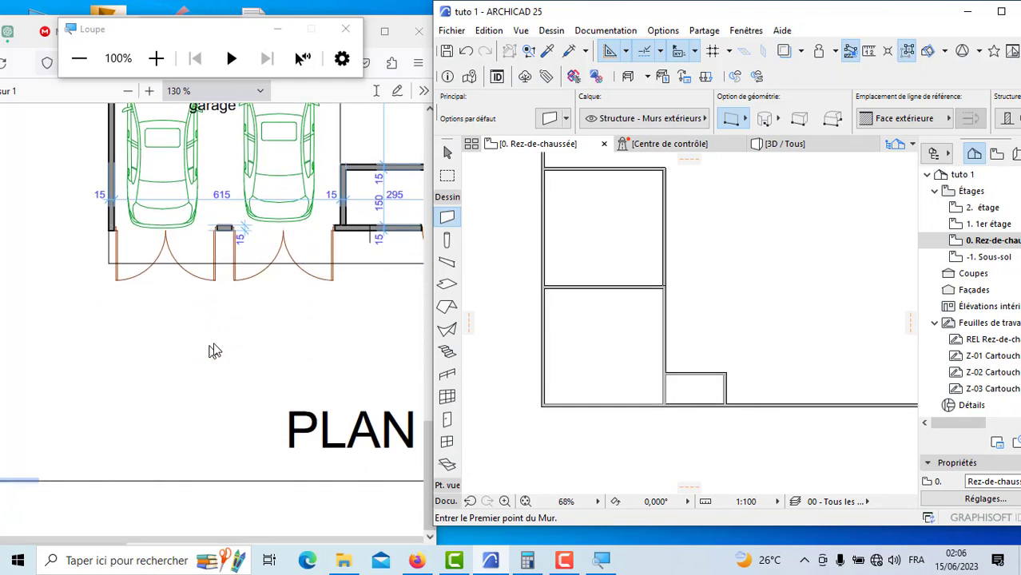
scroll(224, 344, "up", 6)
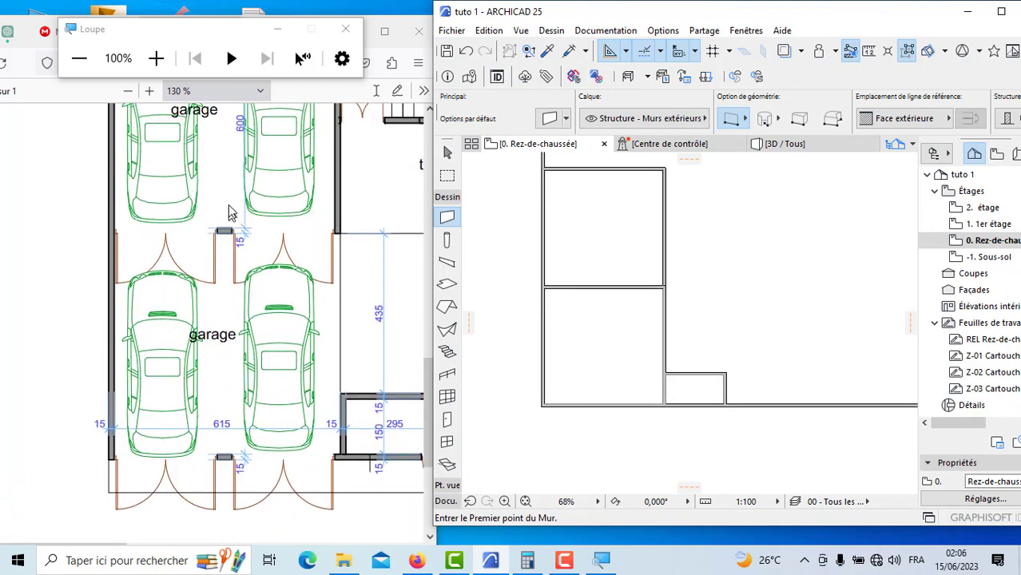
left_click_drag(320, 346, 232, 334)
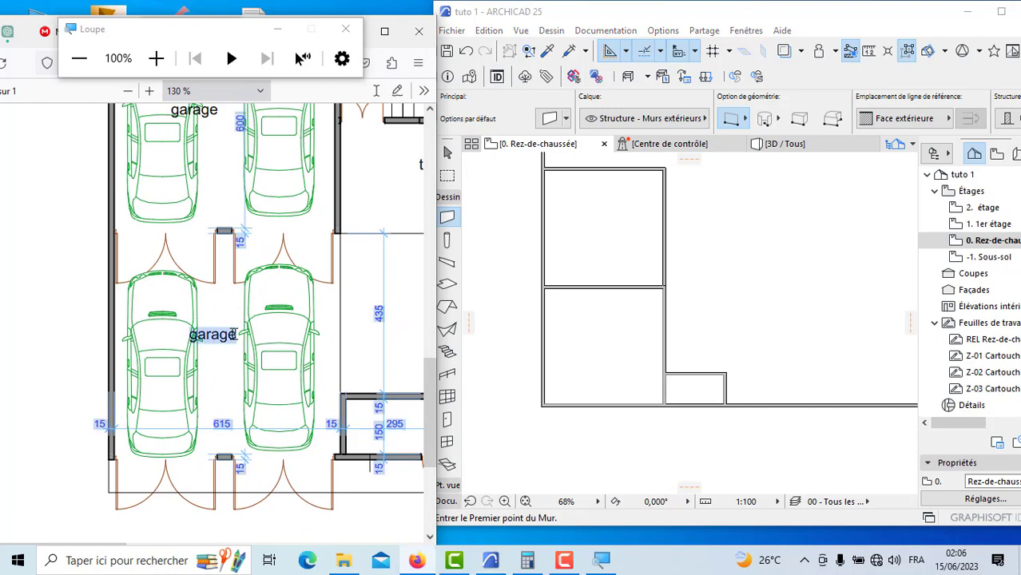
left_click(376, 362)
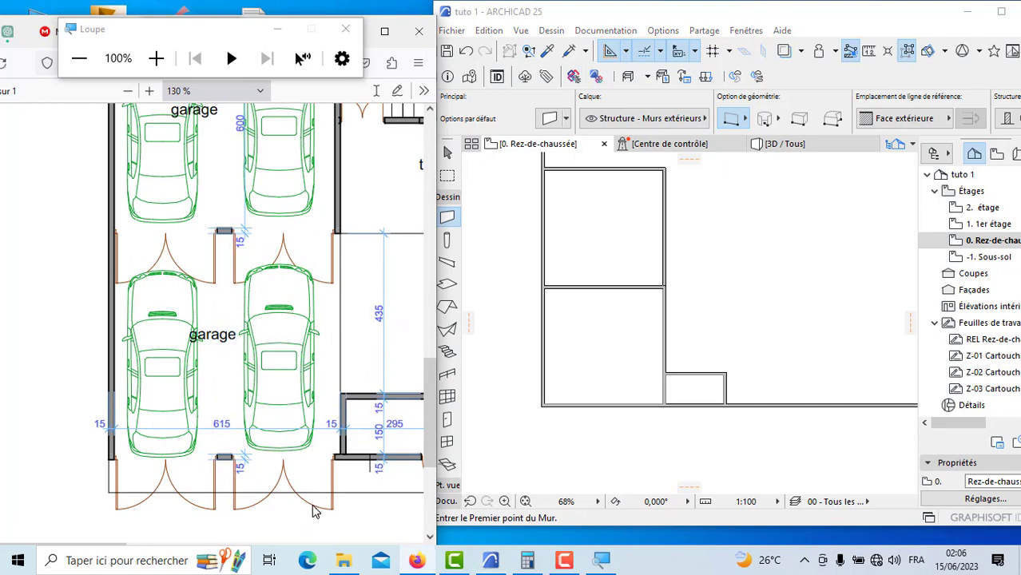
scroll(244, 384, "down", 3)
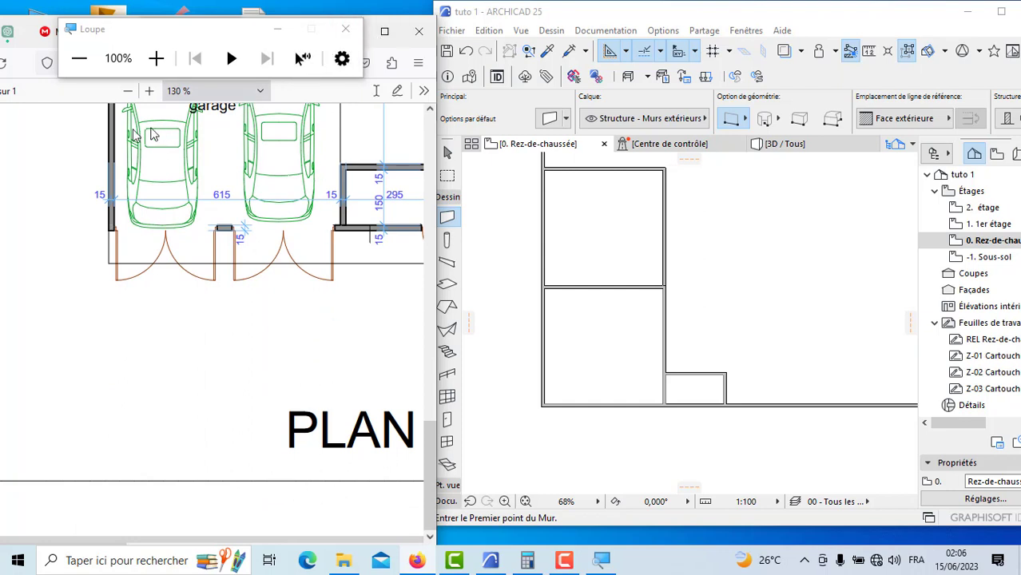
left_click(130, 93)
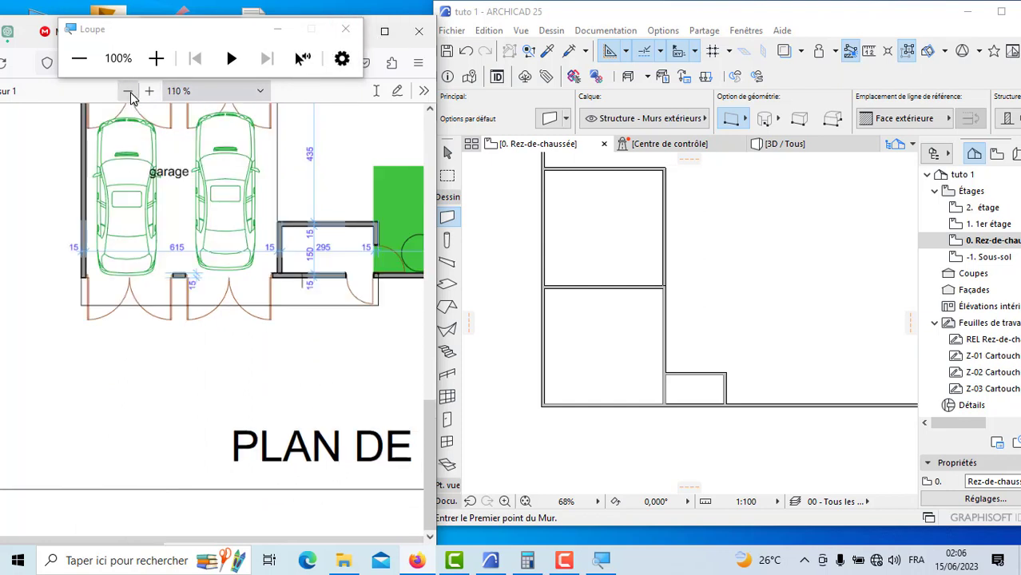
left_click(130, 92)
left_click(129, 93)
left_click(130, 92)
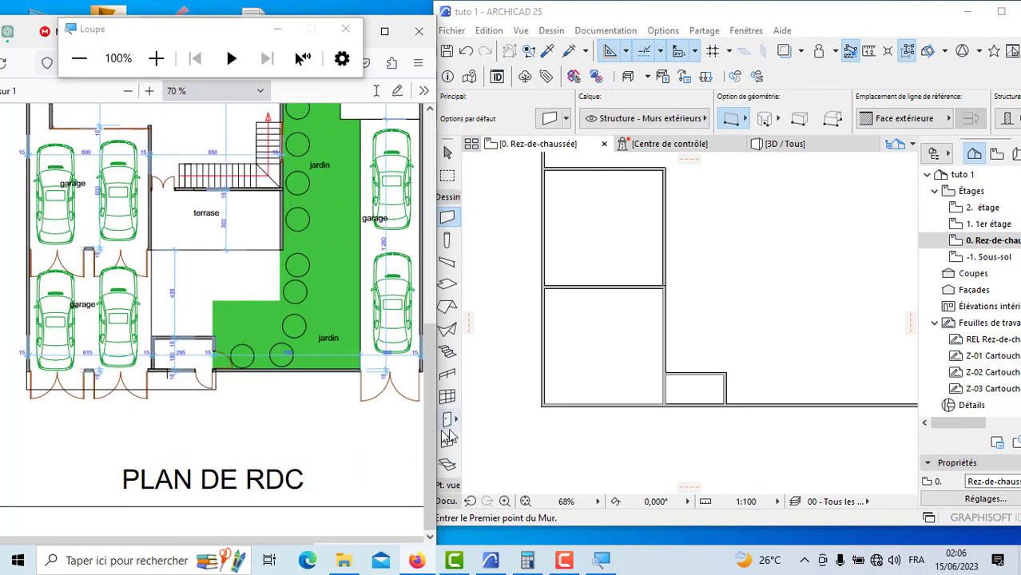
Step: Consult the terrace dimensions in the PDF and locate the matching area beside the garages in the modelled plan
scroll(719, 392, "down", 5)
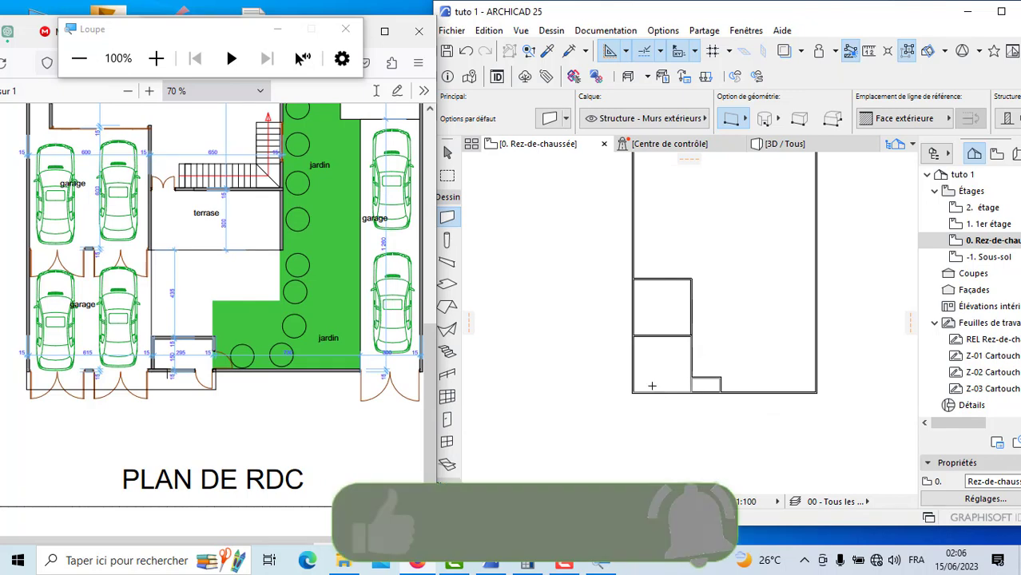
scroll(637, 252, "up", 2)
scroll(92, 239, "up", 2)
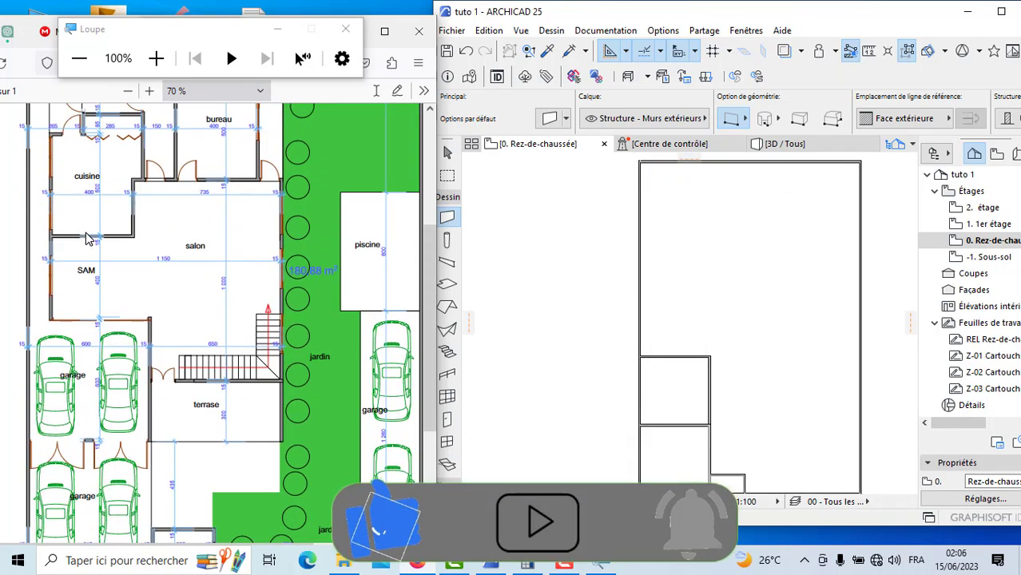
scroll(158, 276, "down", 2)
scroll(227, 331, "up", 2)
scroll(230, 329, "down", 2)
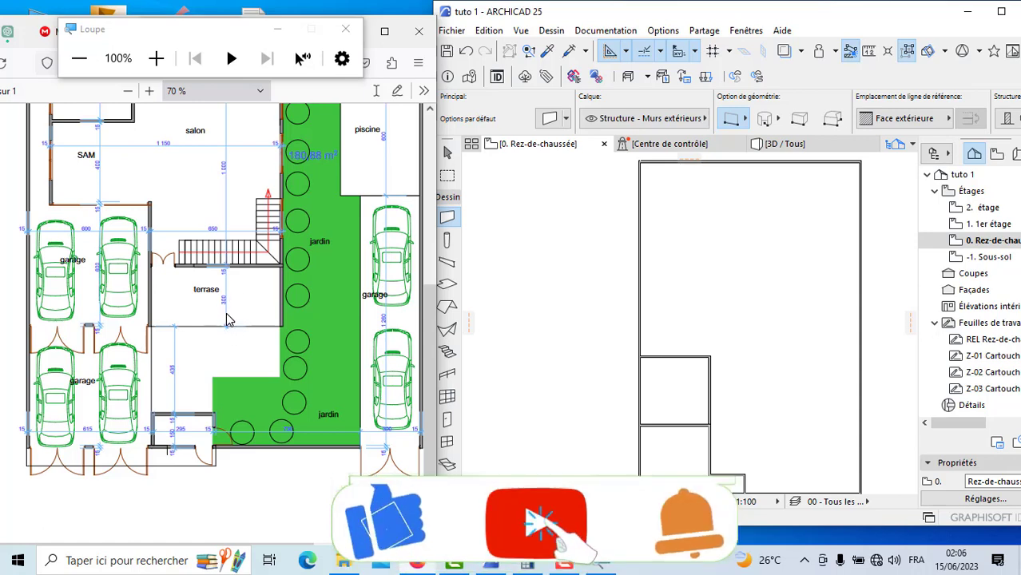
left_click(148, 92)
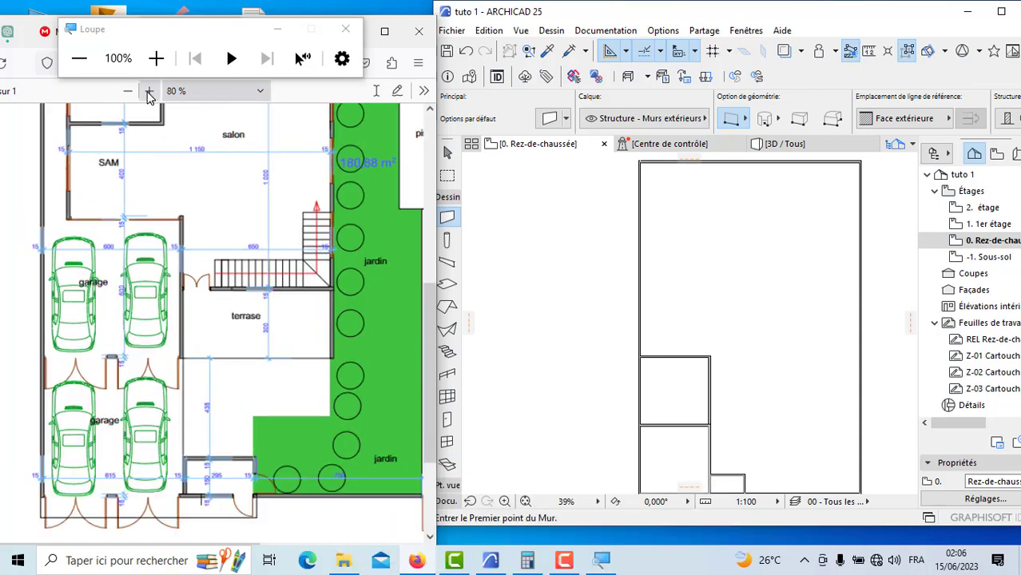
left_click(149, 91)
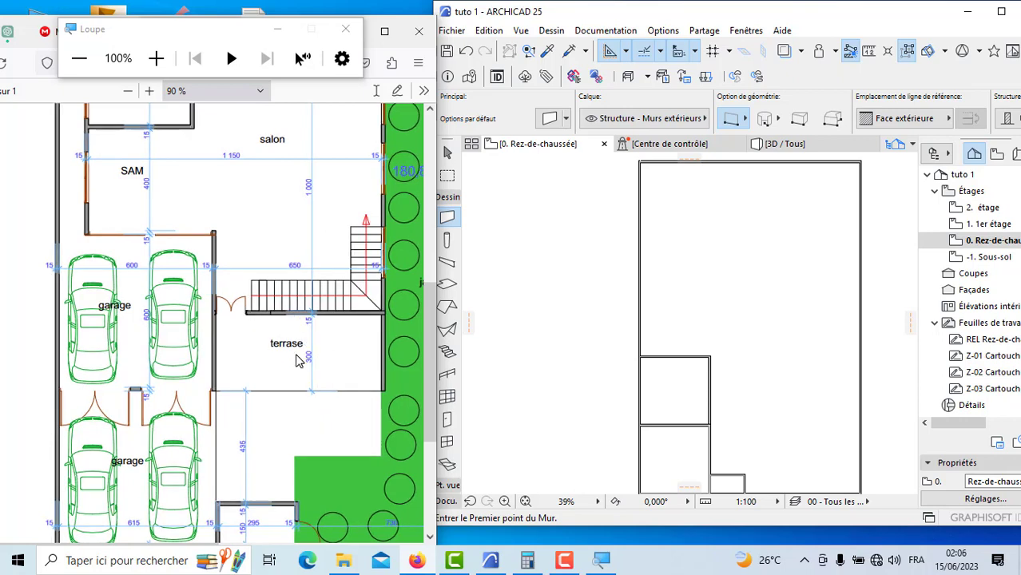
scroll(295, 359, "down", 2)
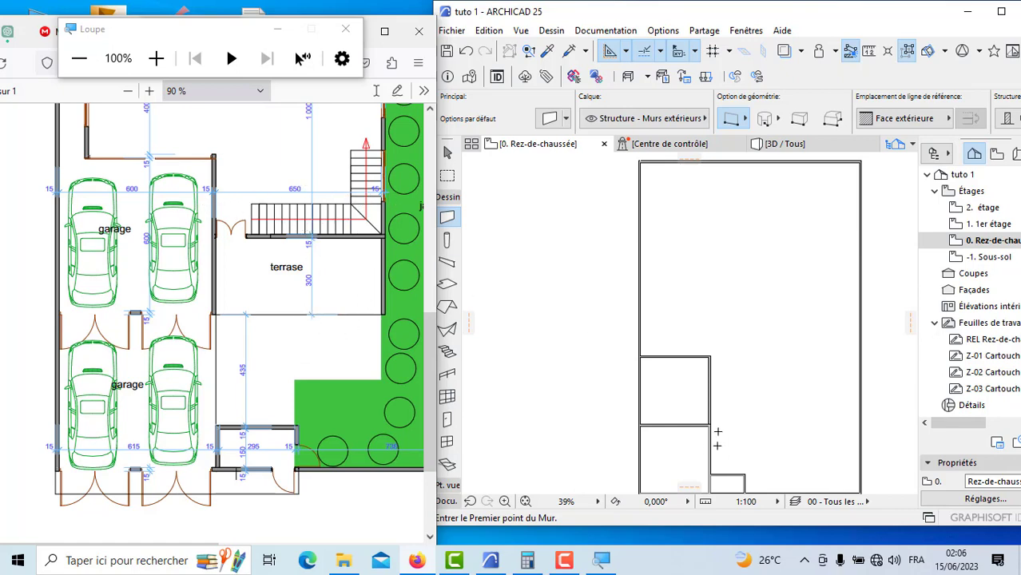
scroll(722, 424, "down", 2)
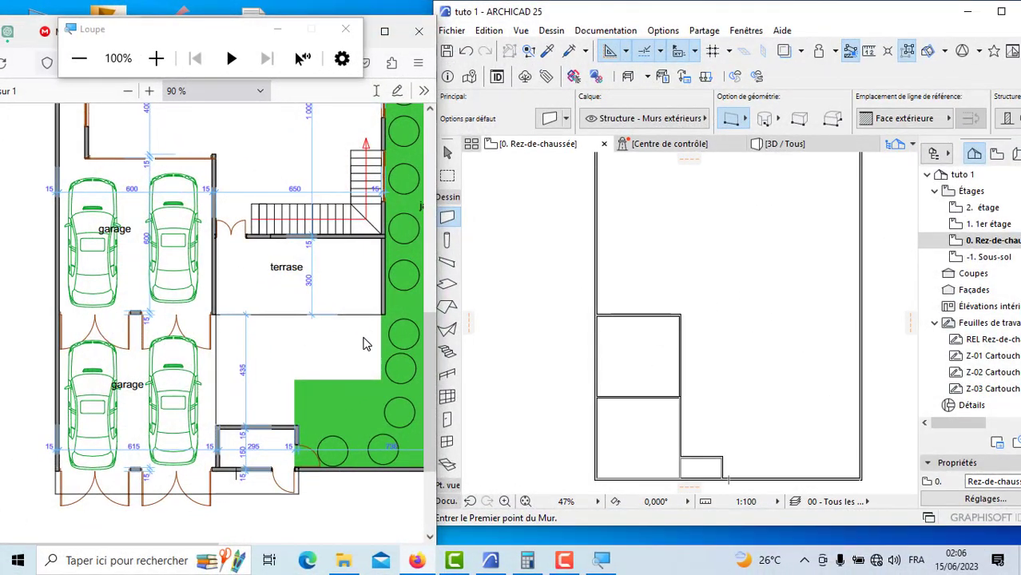
Step: Ready the Line tool in polyline mode at the junction of the garages' dividing wall and side wall
left_click(447, 501)
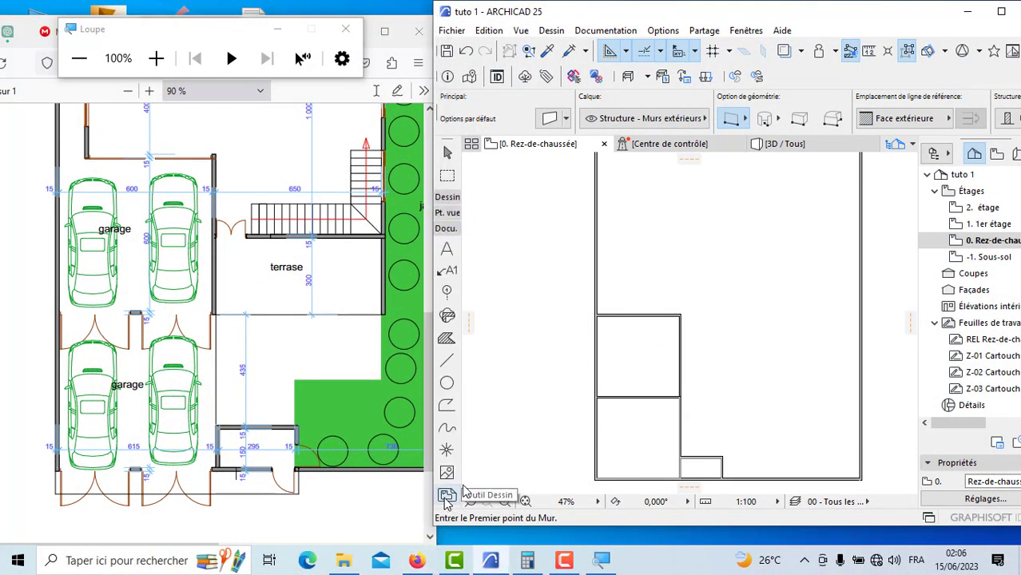
left_click(449, 364)
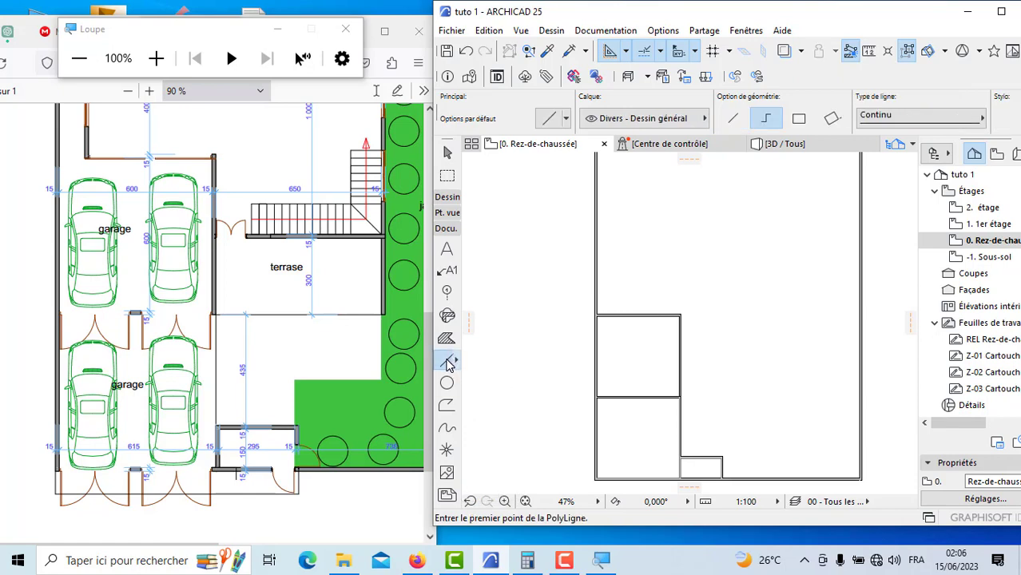
scroll(692, 366, "up", 8)
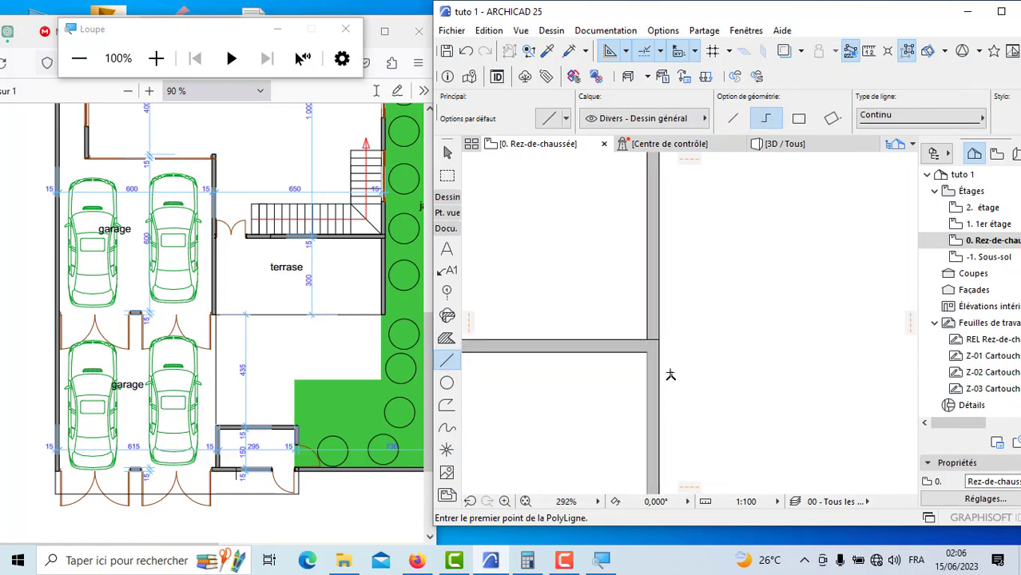
scroll(663, 359, "up", 3)
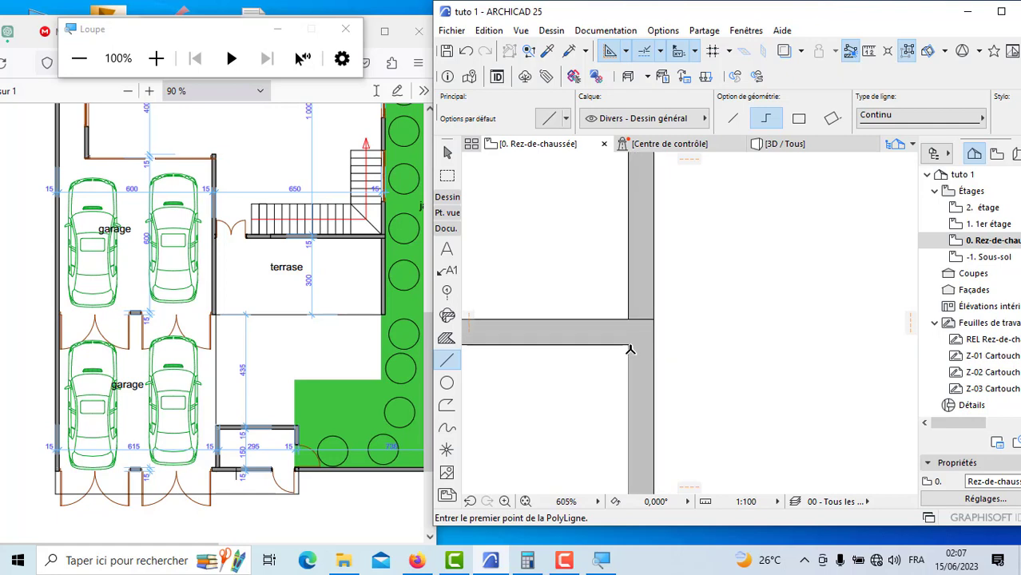
left_click(629, 345)
scroll(631, 345, "up", 2)
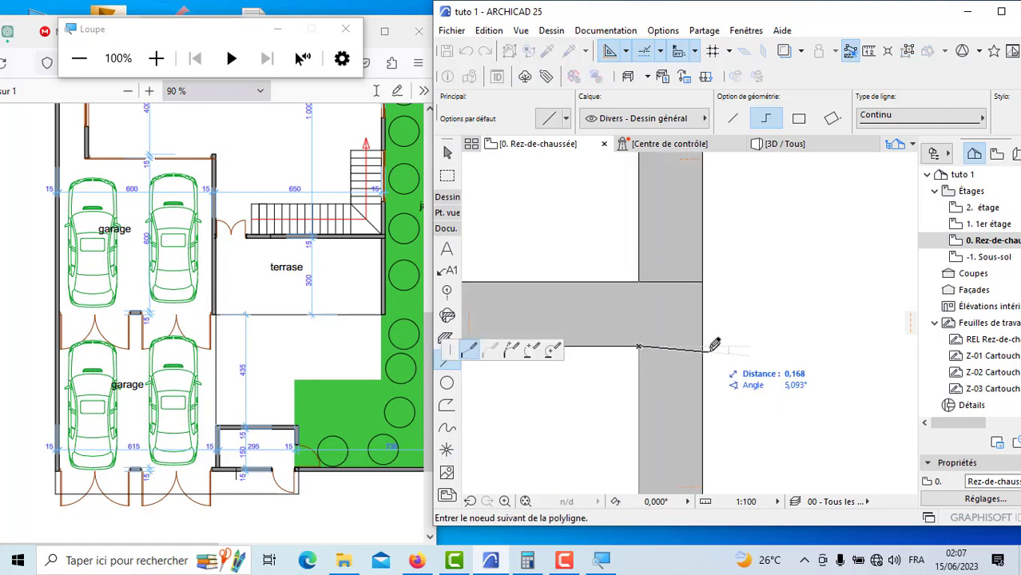
scroll(711, 342, "down", 4)
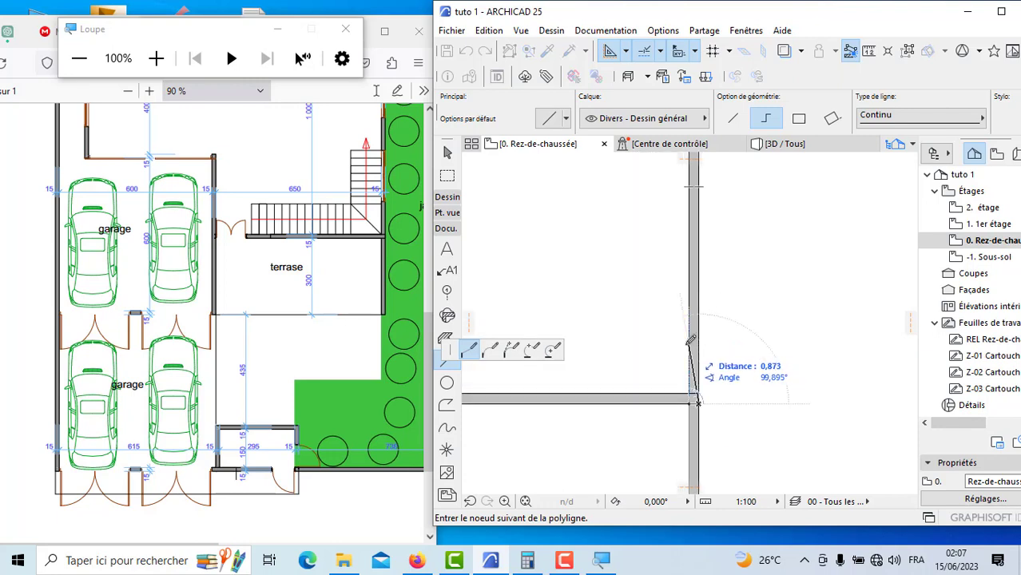
left_click(690, 341)
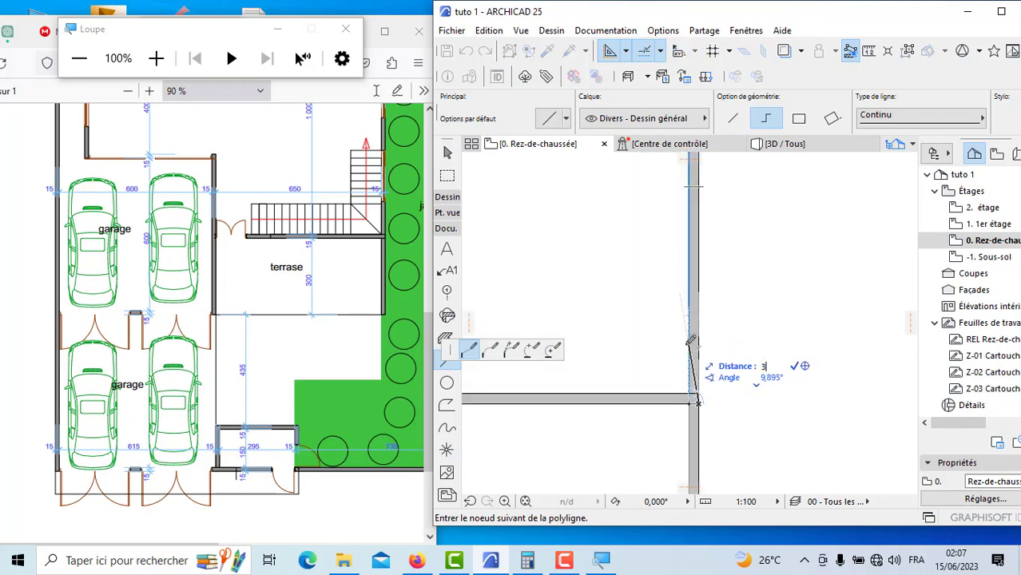
left_click(667, 196)
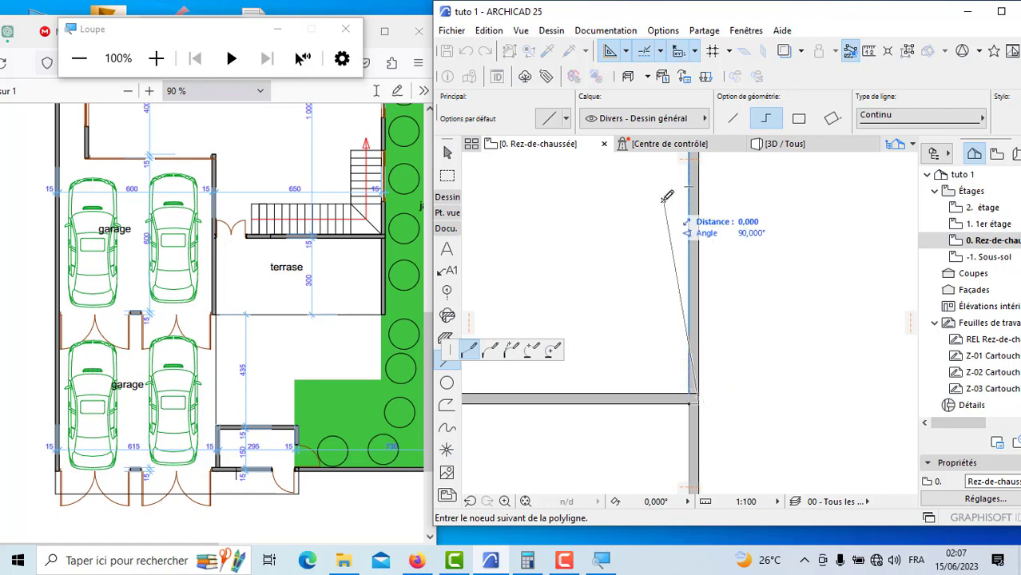
key("Escape")
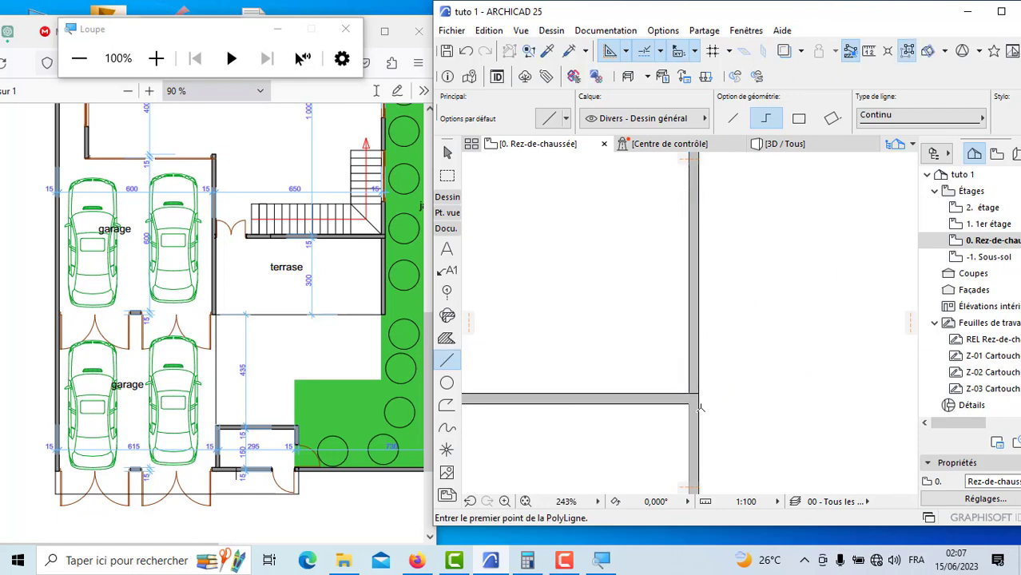
Step: Start the terrace outline at the garage wall junction, crossing the side wall's 0.15 m thickness and running 3 m up its outer face
scroll(697, 406, "up", 3)
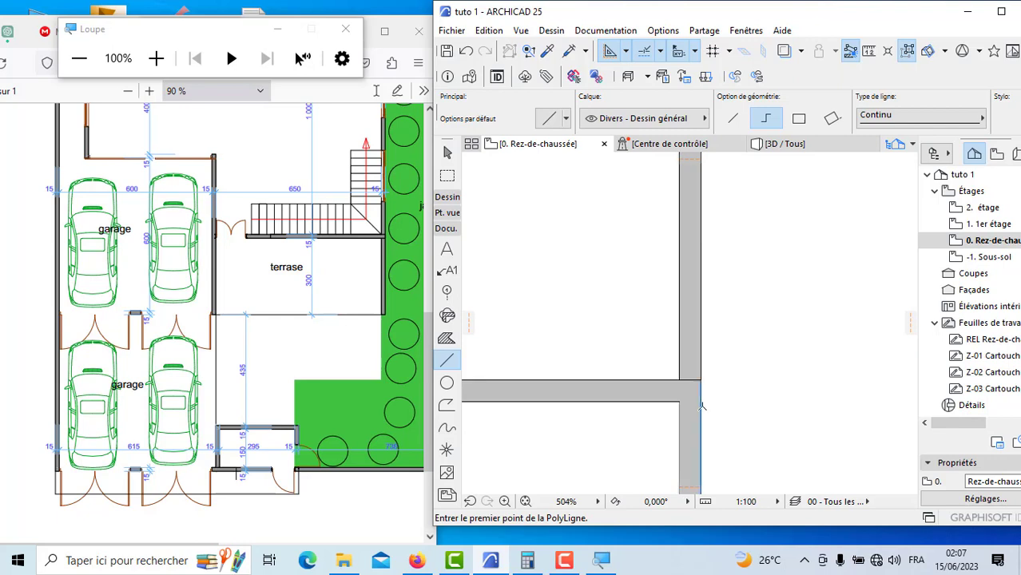
left_click(680, 402)
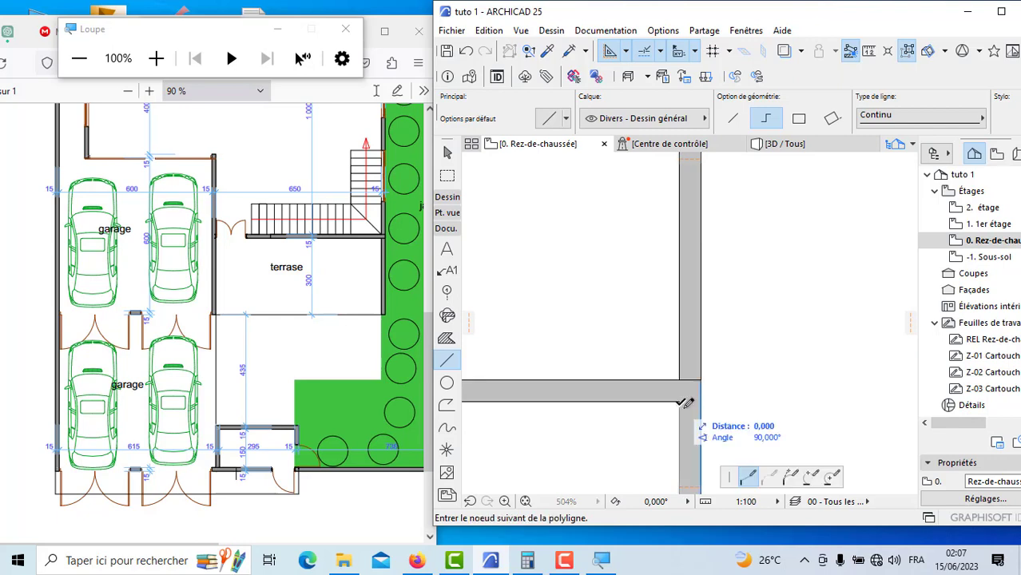
scroll(688, 409, "up", 3)
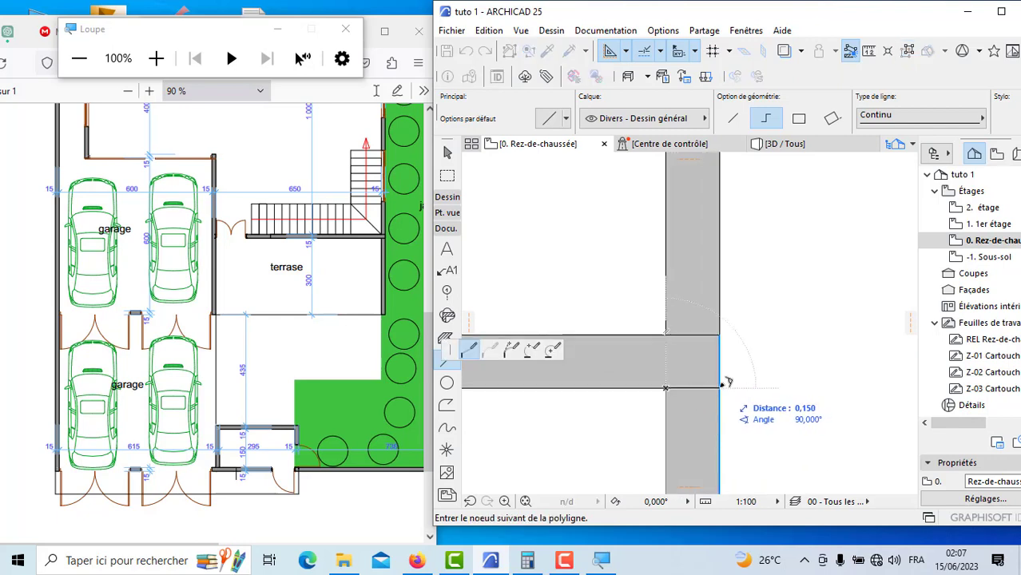
left_click(720, 388)
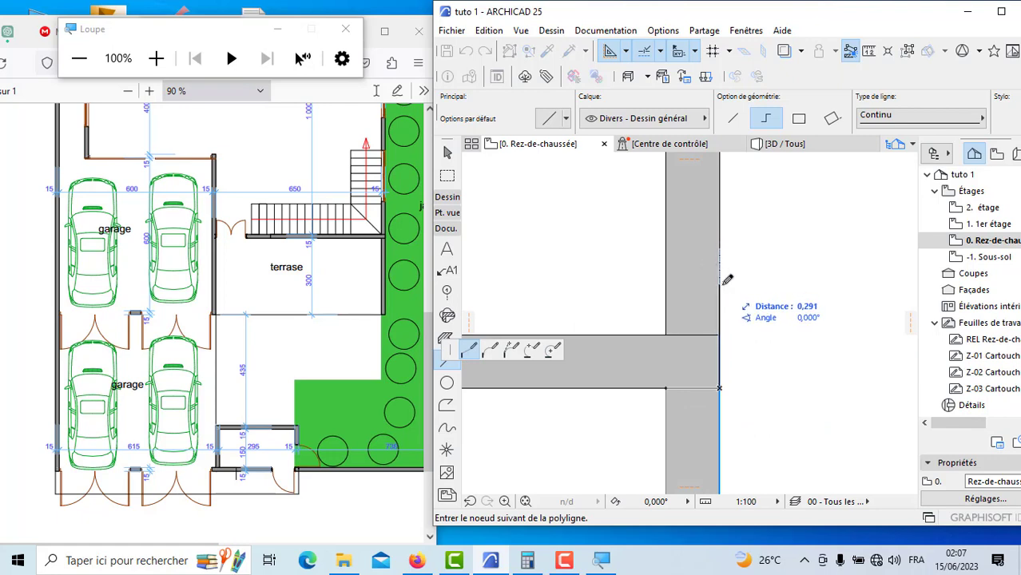
type("3")
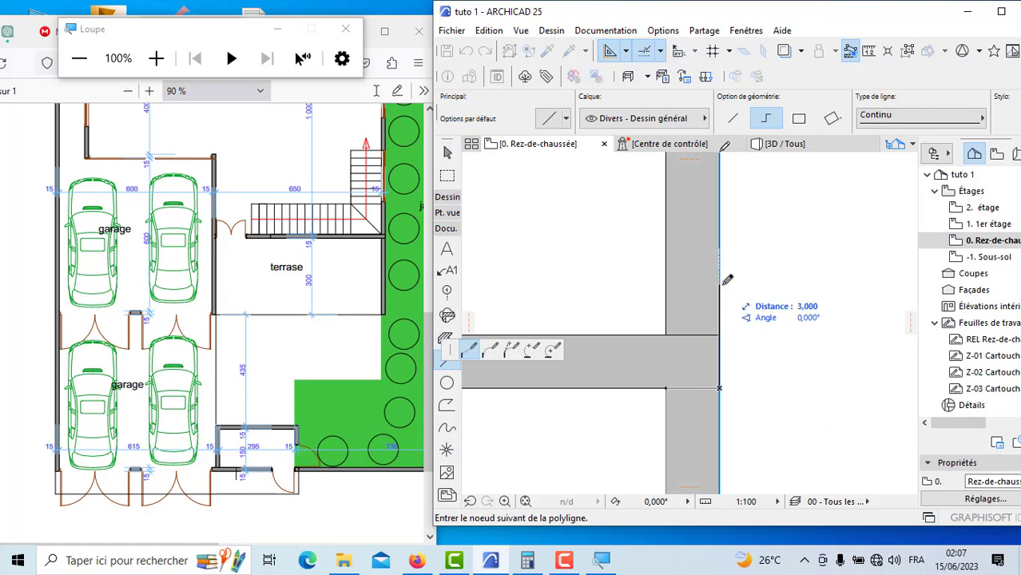
key("Return")
Step: Extend the terrace outline 6.5 m horizontally away from the garages' side wall
scroll(573, 478, "down", 7)
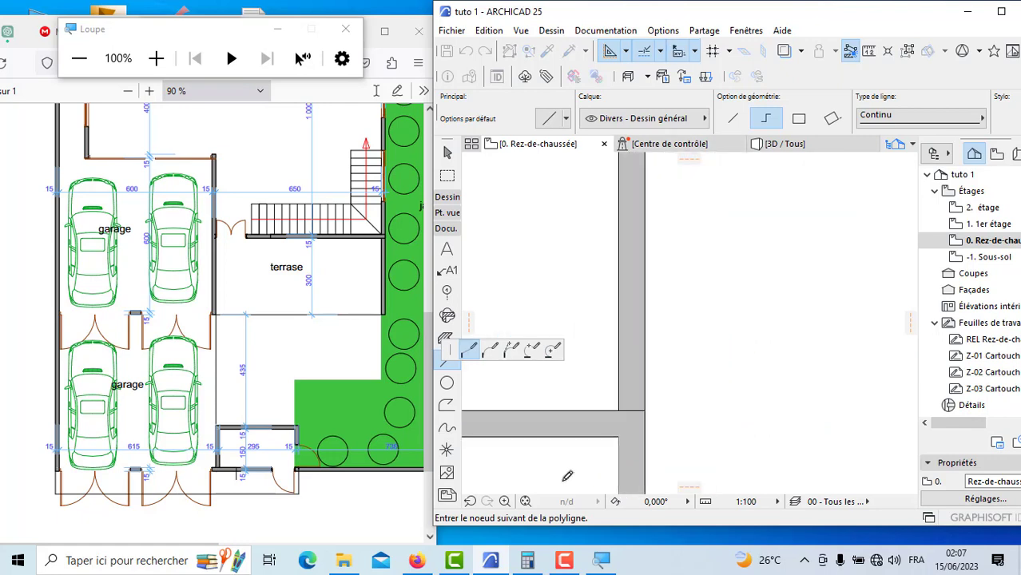
scroll(629, 426, "down", 2)
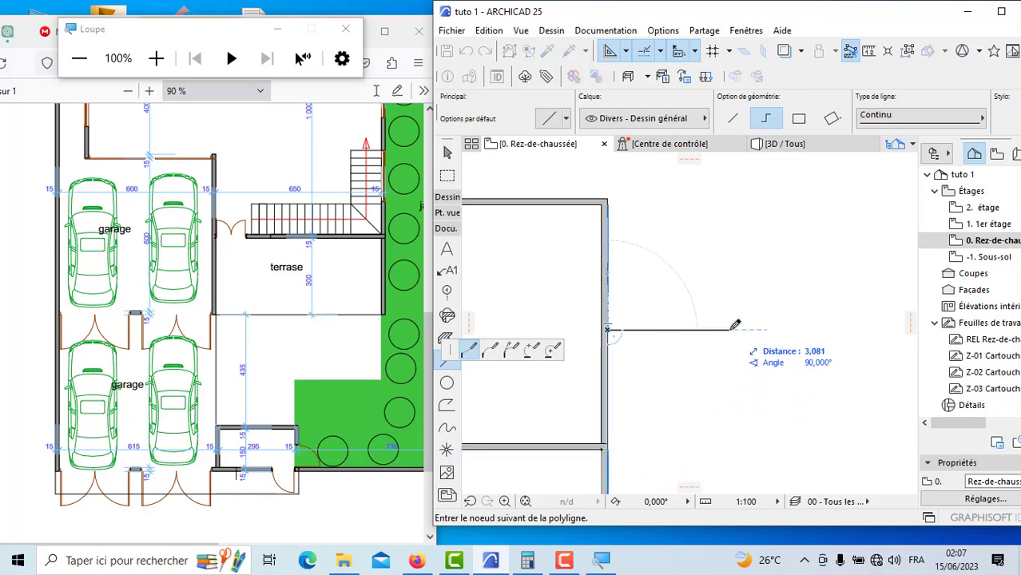
type("6,500")
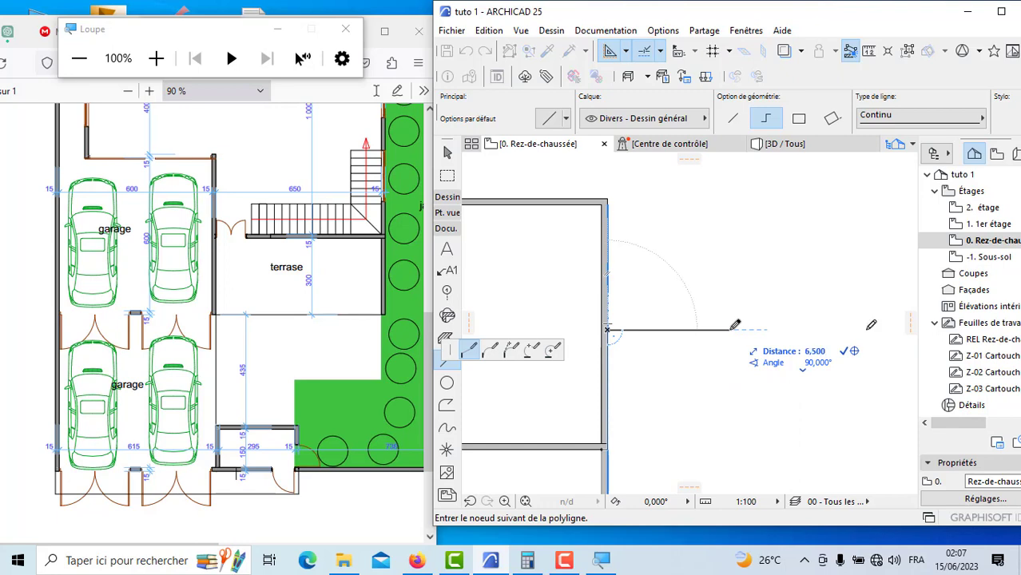
key("Return")
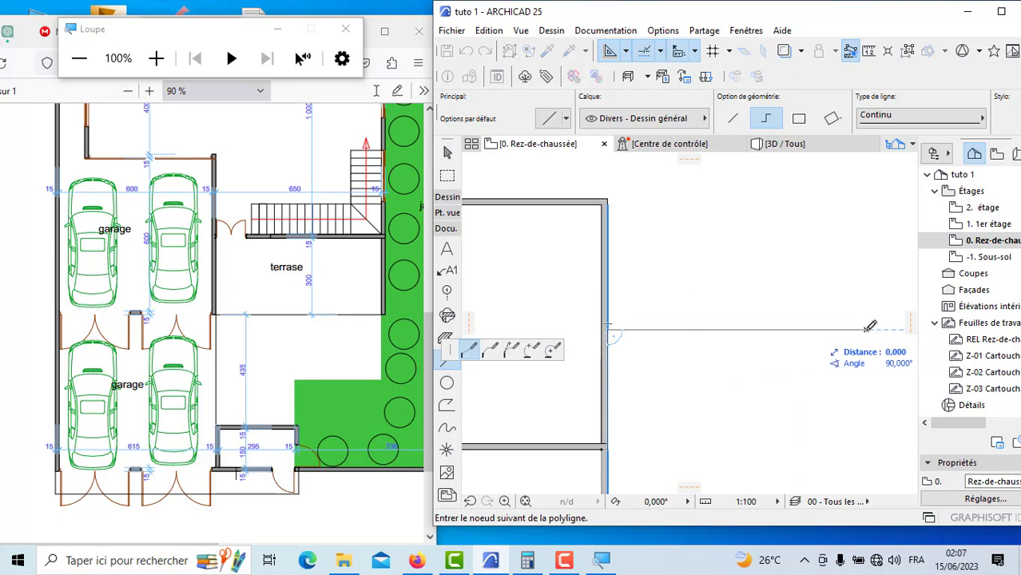
Step: Close the terrace outline down to the level of the garages' dividing wall and back to its starting junction
scroll(763, 328, "down", 3)
scroll(831, 386, "up", 3)
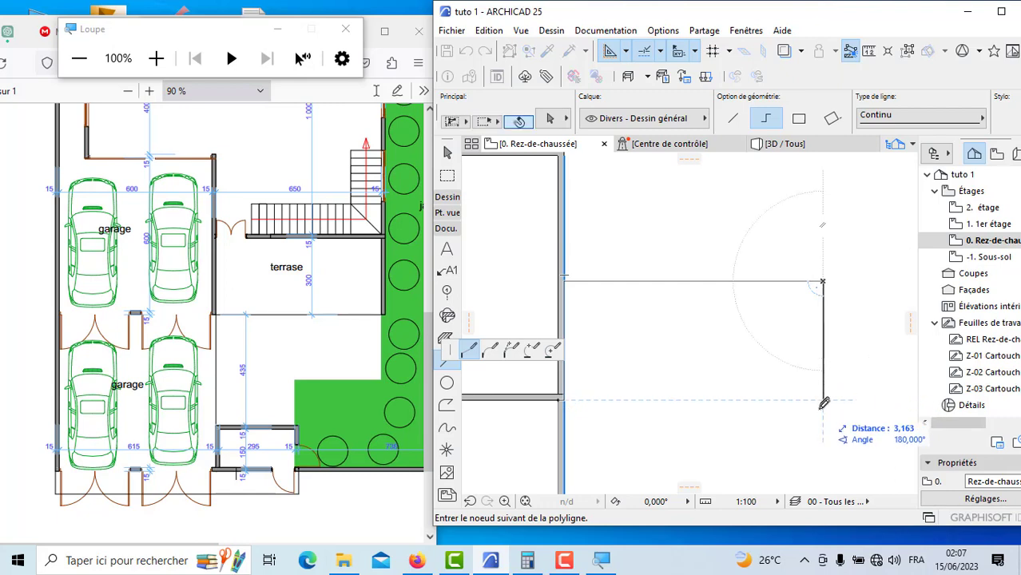
left_click(823, 408)
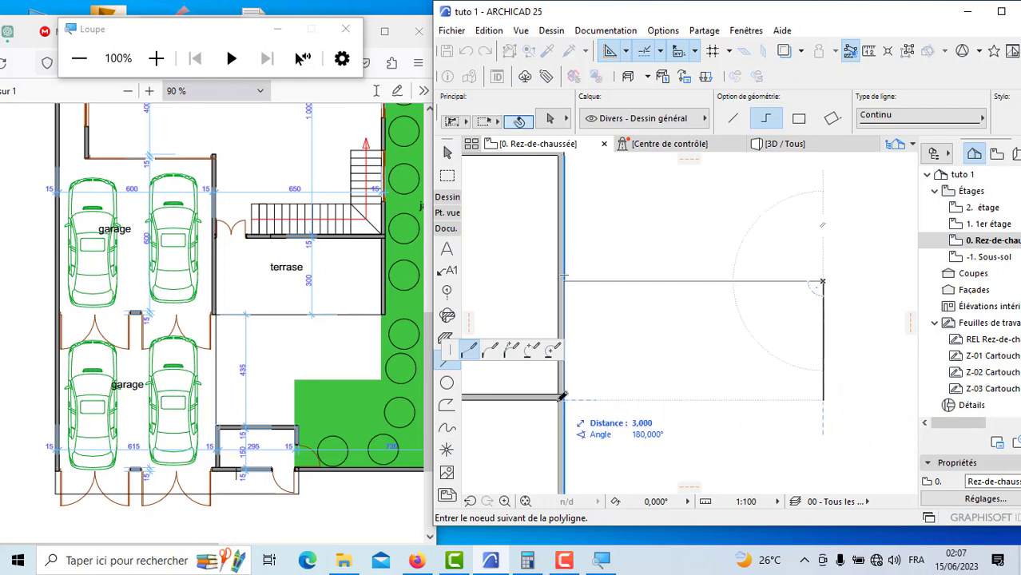
scroll(573, 399, "up", 2)
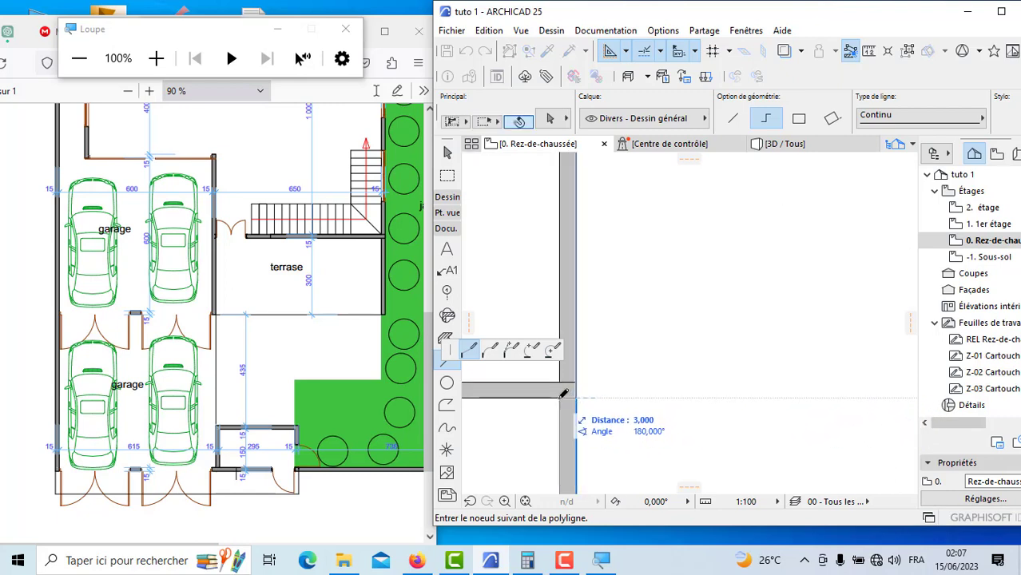
left_click(564, 395)
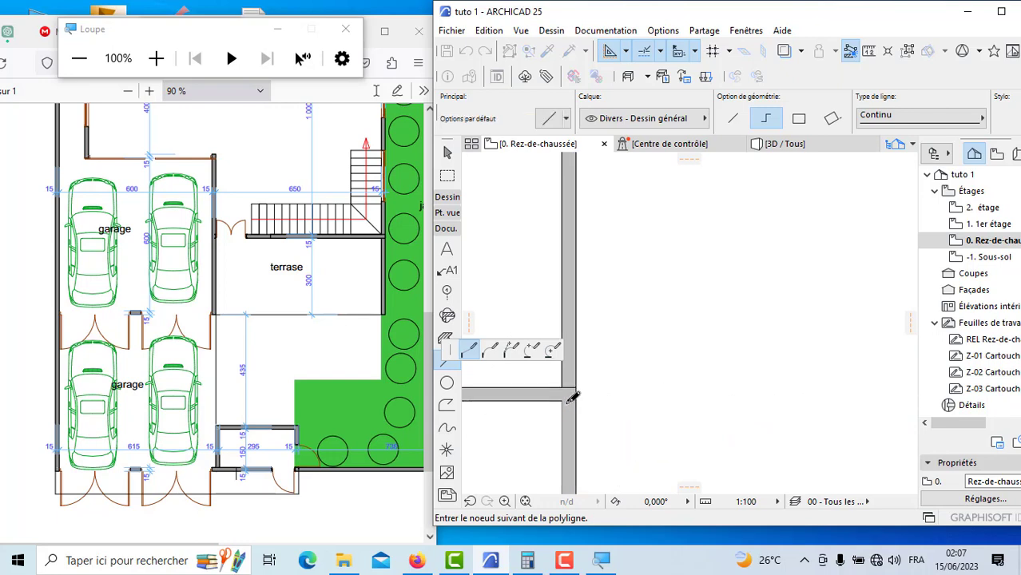
double_click(562, 396)
scroll(582, 405, "down", 10)
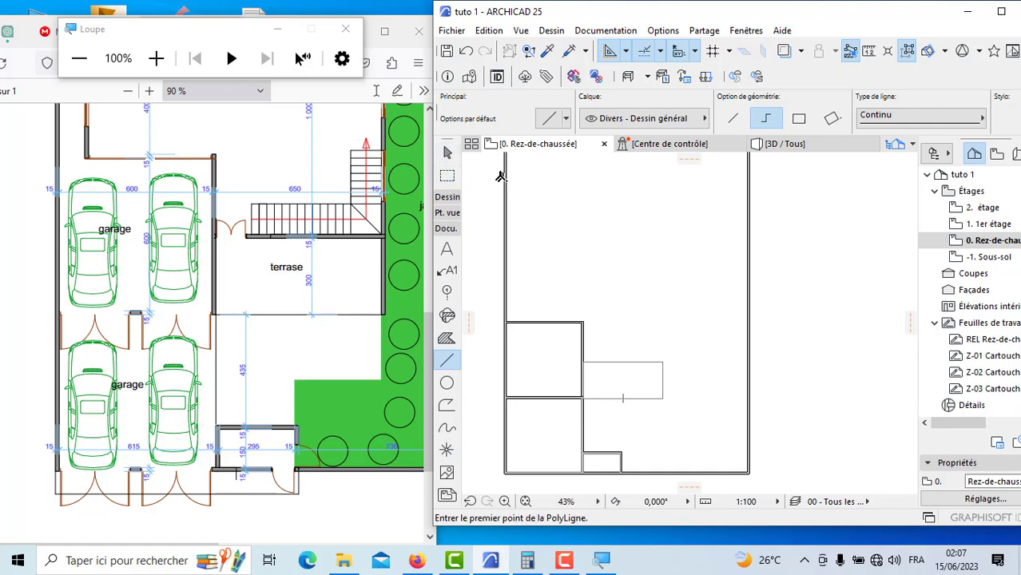
Step: Draw the terrace's upper exterior wall 6.5 m along the outline from the garages' side wall to the outer corner
left_click(447, 197)
left_click(447, 216)
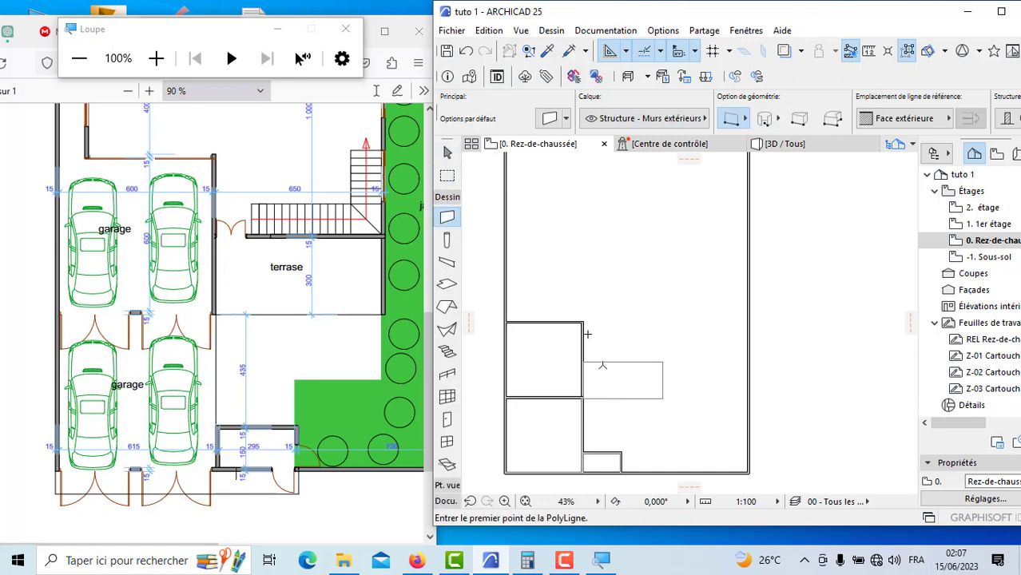
scroll(598, 366, "up", 4)
scroll(544, 327, "up", 10)
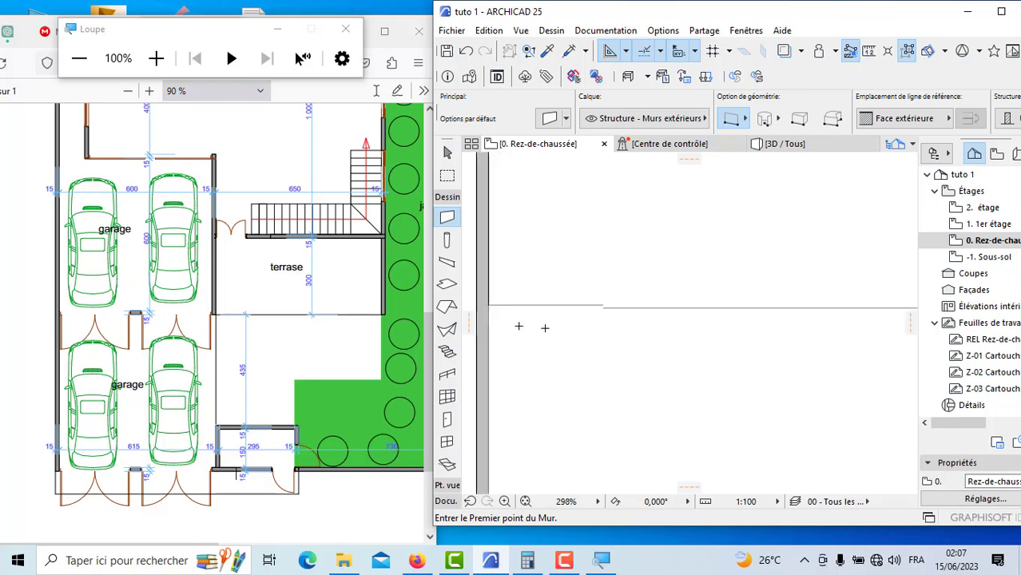
left_click(492, 296)
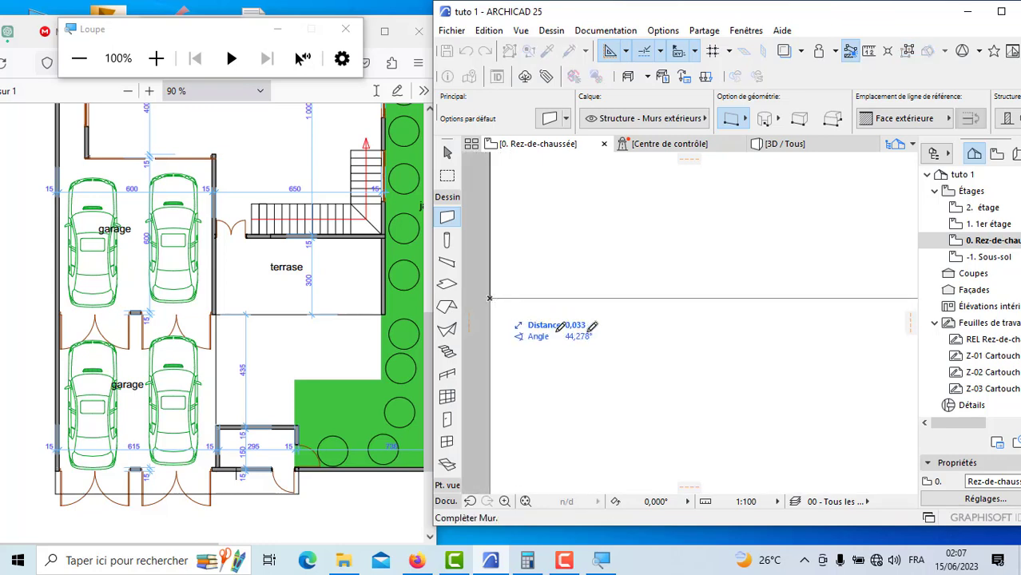
scroll(507, 290, "down", 8)
scroll(680, 300, "down", 6)
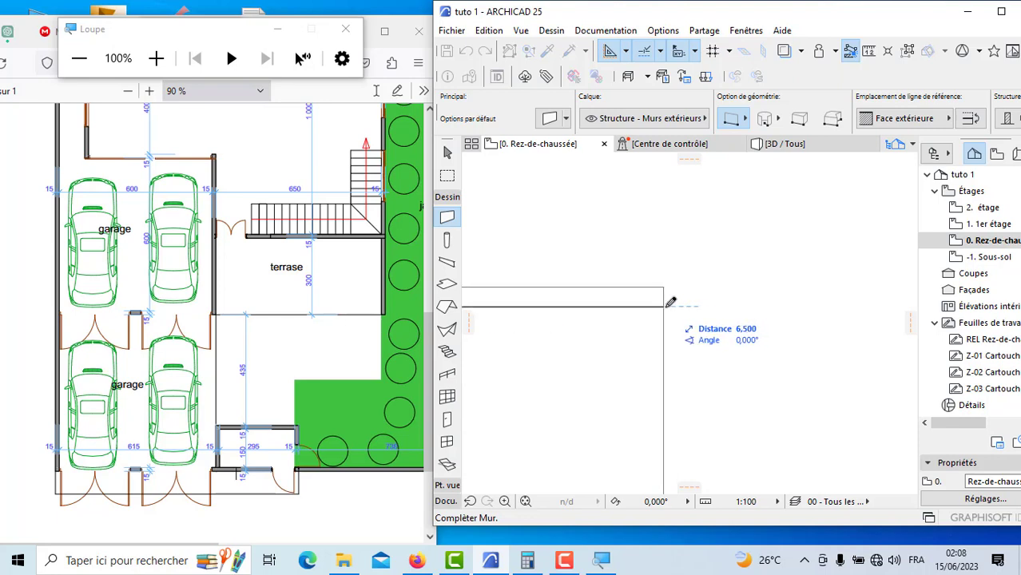
left_click(666, 304)
Step: Draw the terrace's 3 m side wall down the outline from the upper outer corner to the lower edge
scroll(668, 304, "down", 5)
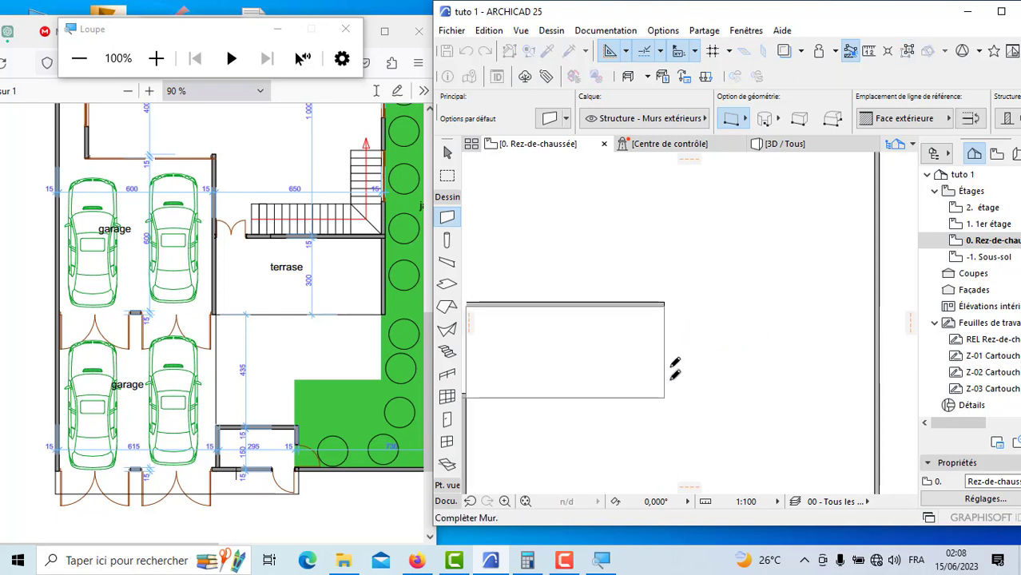
scroll(670, 389, "up", 3)
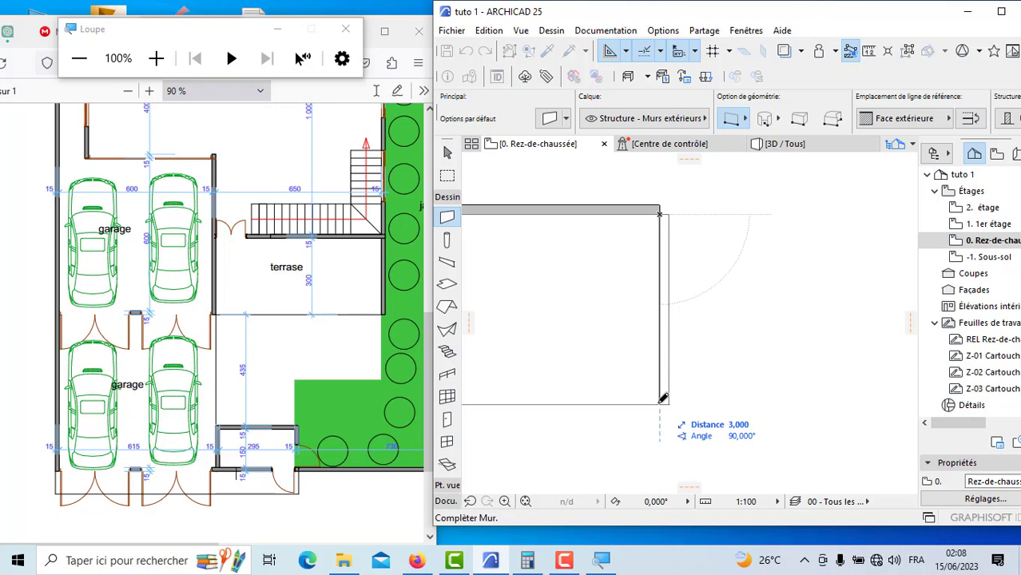
left_click(660, 405)
scroll(669, 412, "down", 4)
scroll(711, 404, "down", 5)
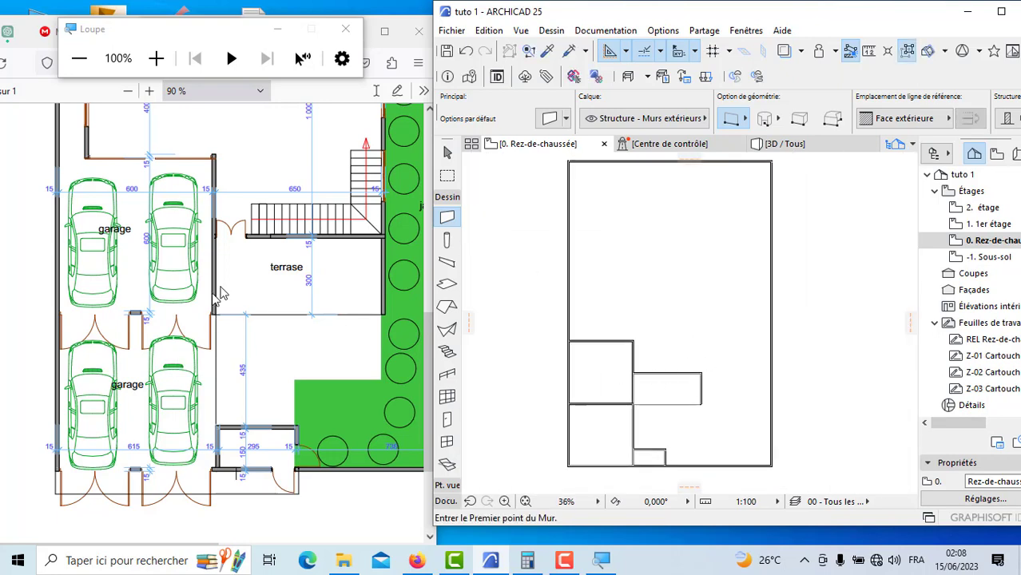
Step: Consult the salon dimensions in the PDF and draw its side wall 10 m upward from the terrace's upper outer corner in ARCHICAD
left_click(295, 352)
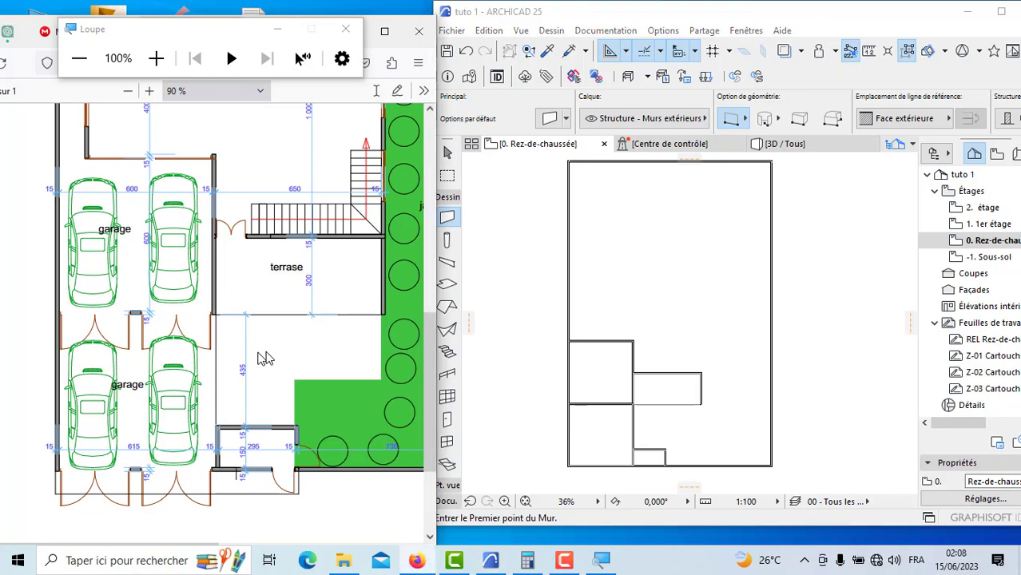
scroll(330, 255, "up", 3)
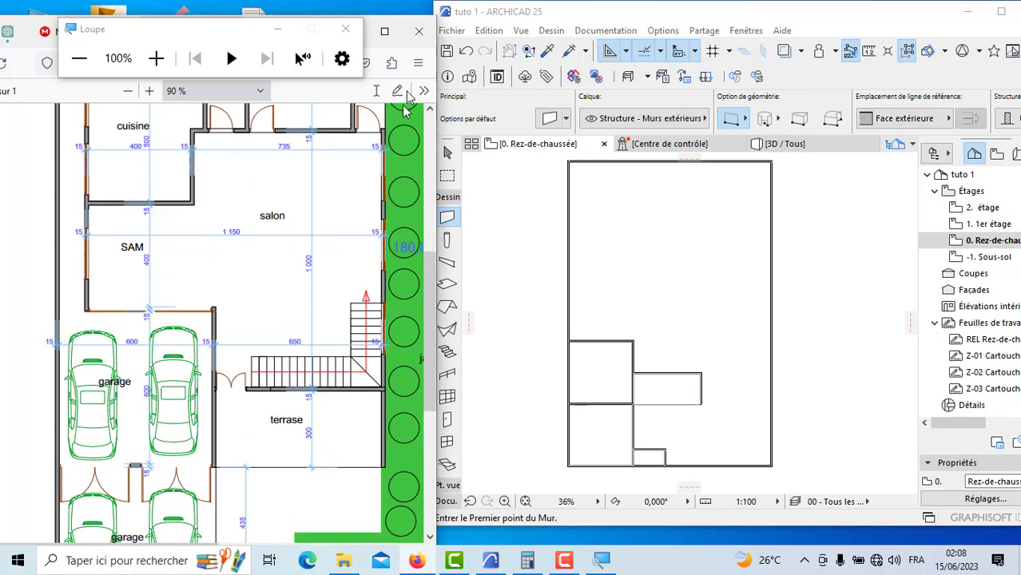
scroll(648, 364, "up", 10)
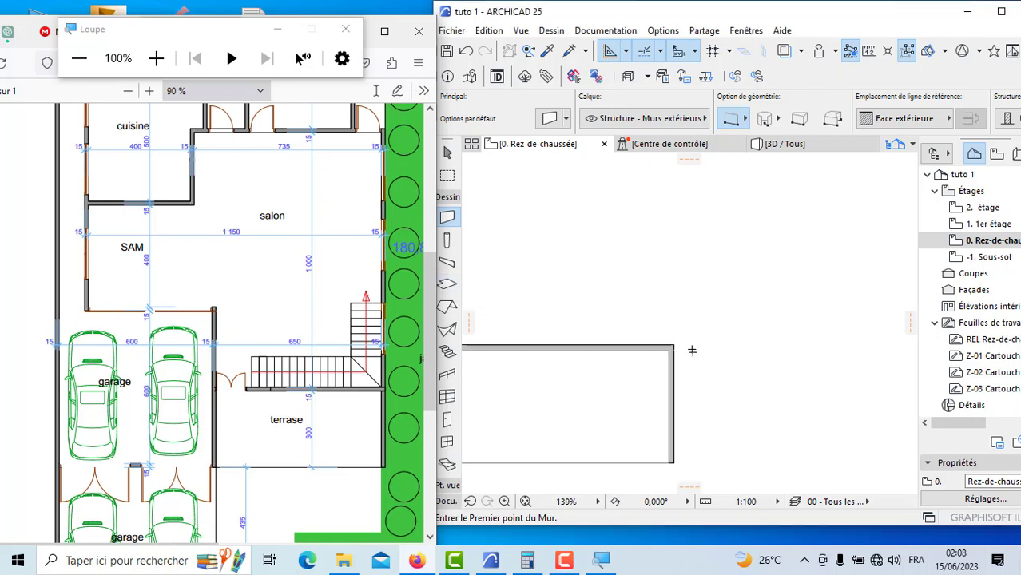
left_click(642, 334)
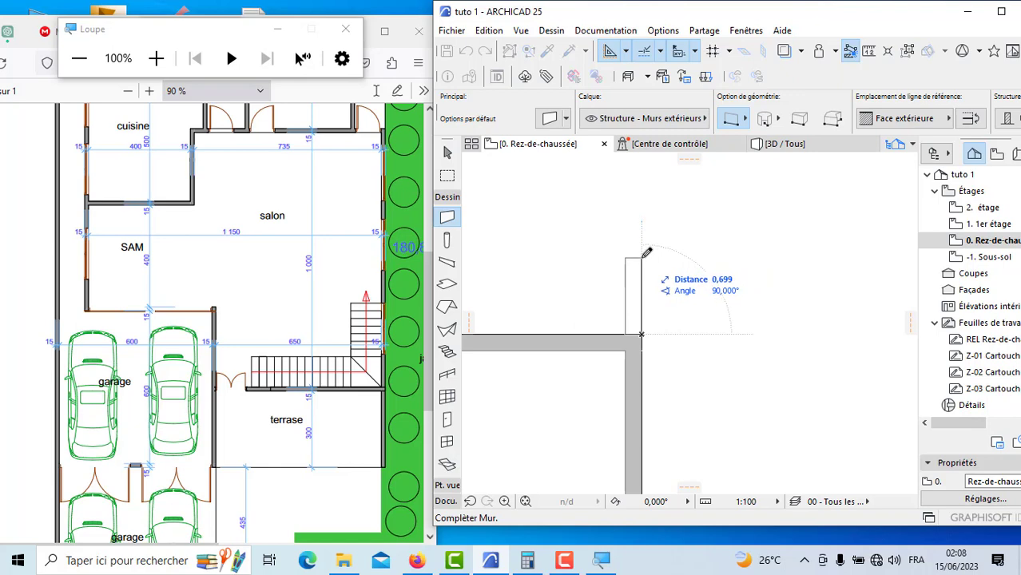
key("Tab")
type("10")
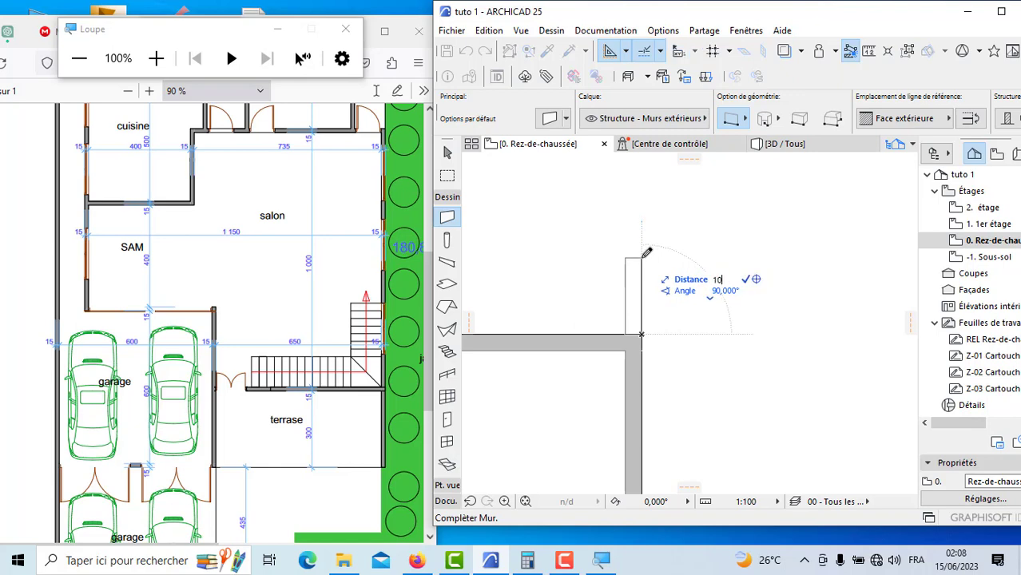
key("Return")
scroll(679, 354, "down", 10)
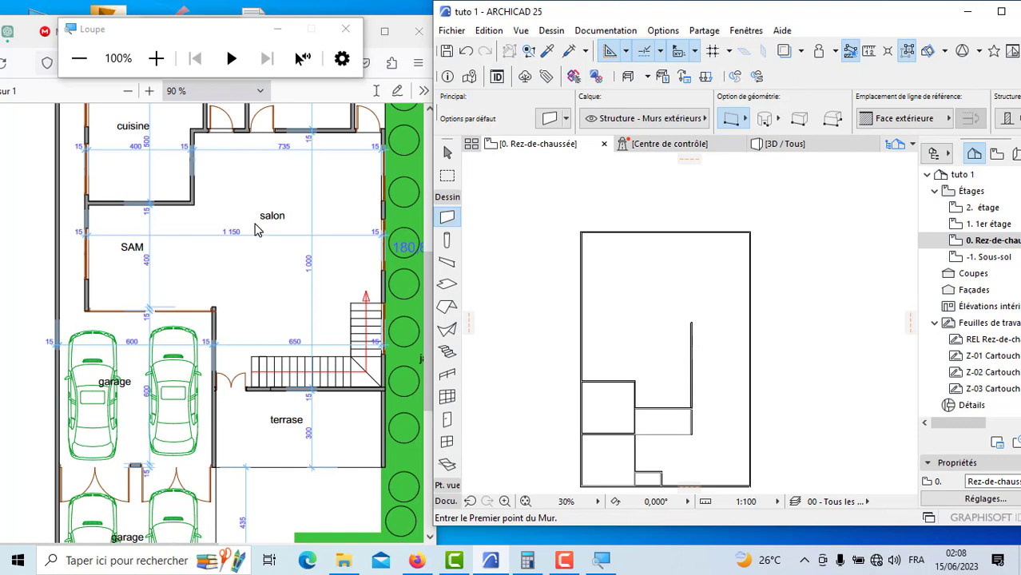
Step: Draw the salon's upper wall 6.35 m inward from the side wall's inner top corner, with the reference line on Face intérieure
scroll(256, 230, "up", 2)
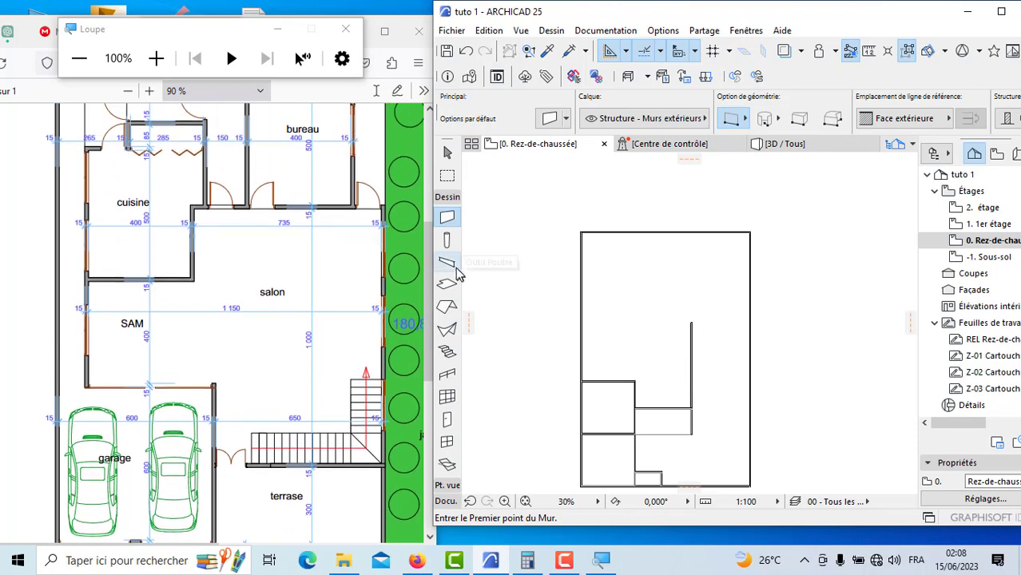
scroll(706, 324, "up", 12)
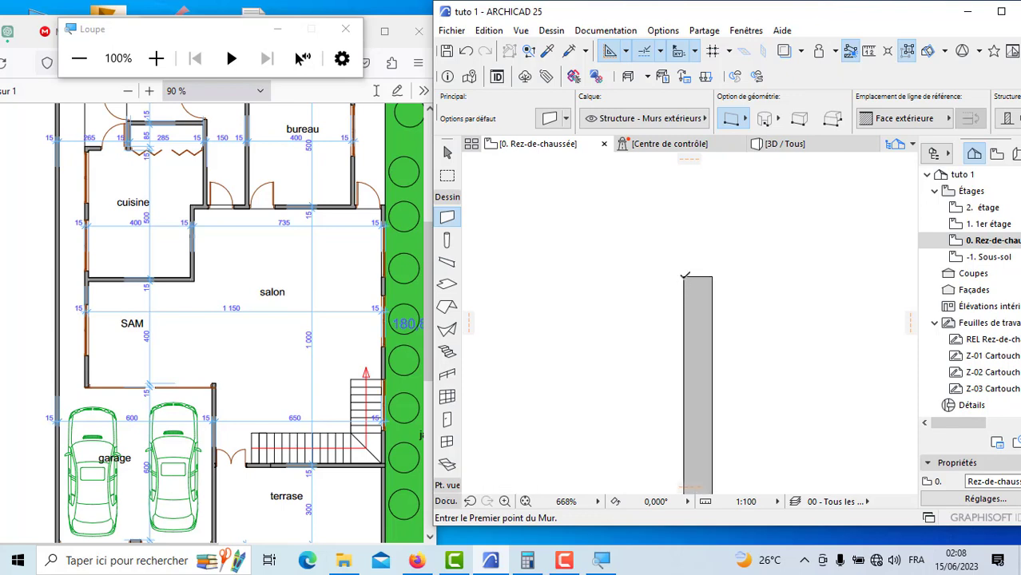
left_click(685, 277)
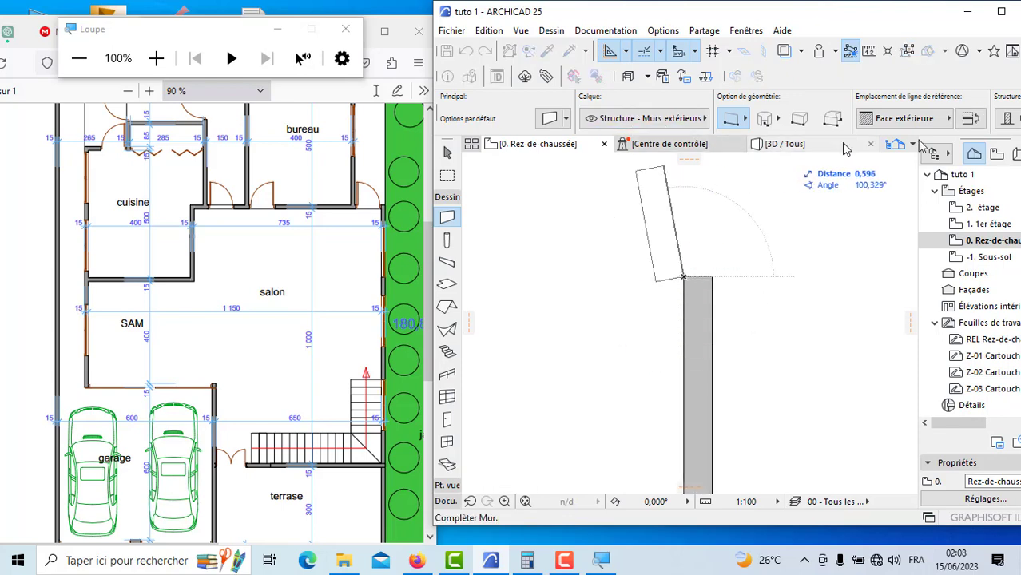
left_click(919, 120)
left_click(823, 165)
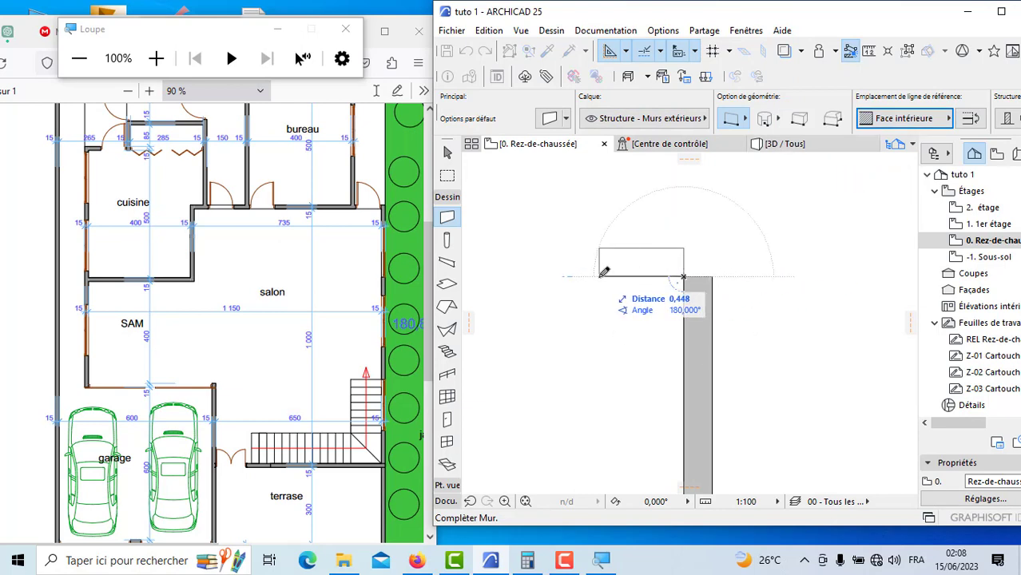
type("6")
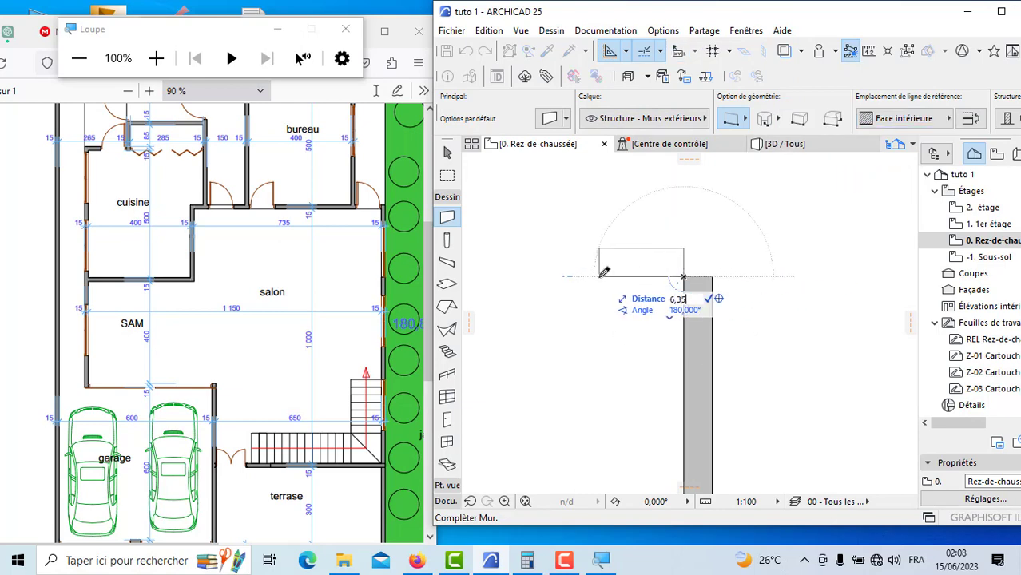
type(",35")
key("Return")
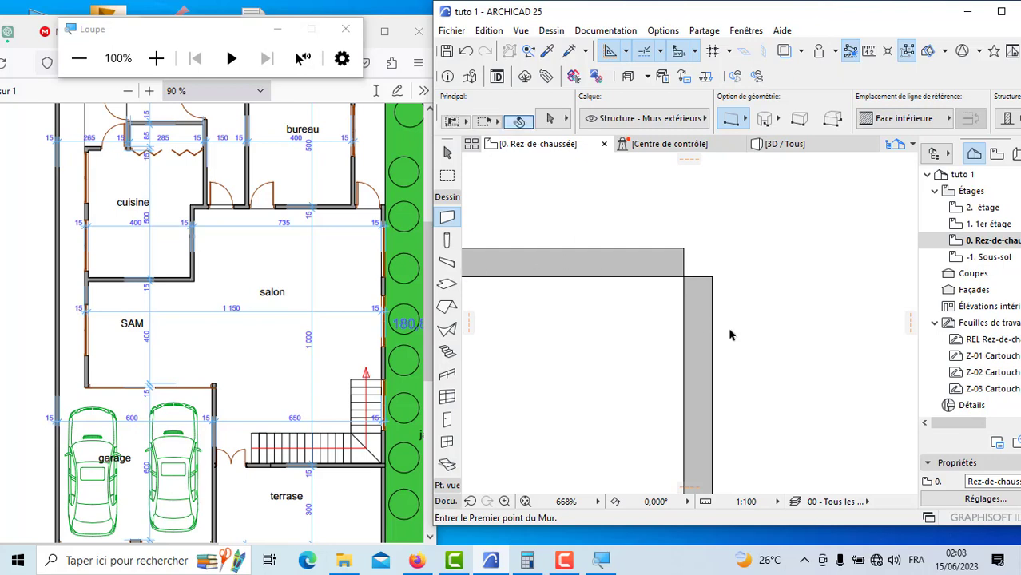
Step: Select the salon's upper wall and side wall and intersect them into a closed corner, then clear the selection
left_click(730, 327, "shift")
left_click(627, 227, "shift")
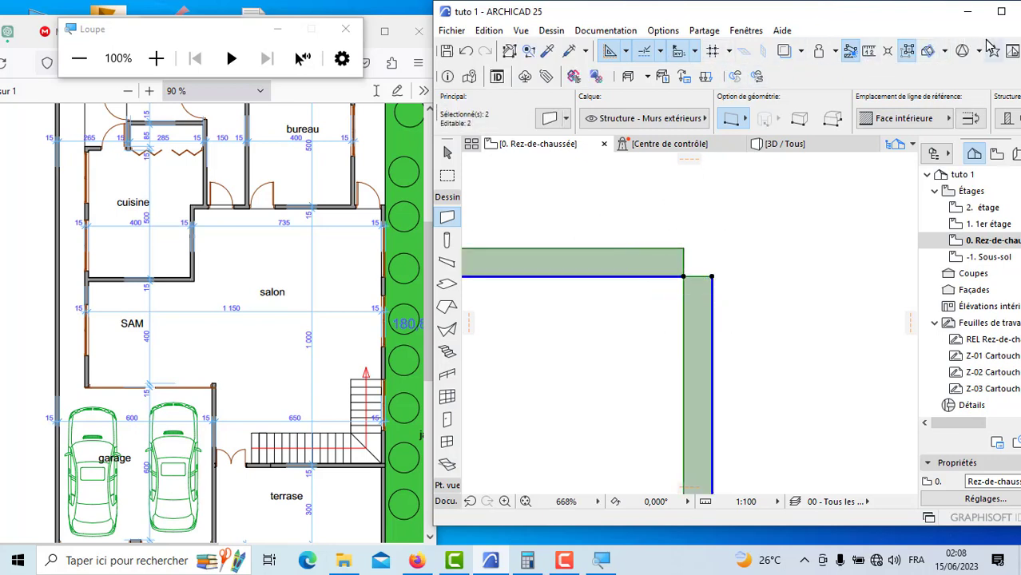
left_click(1001, 12)
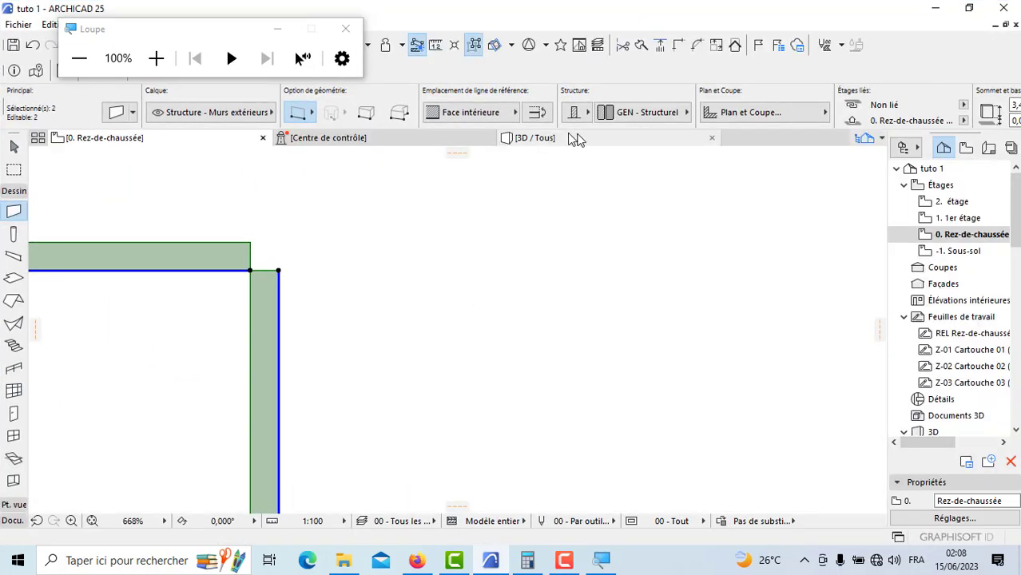
left_click(679, 46)
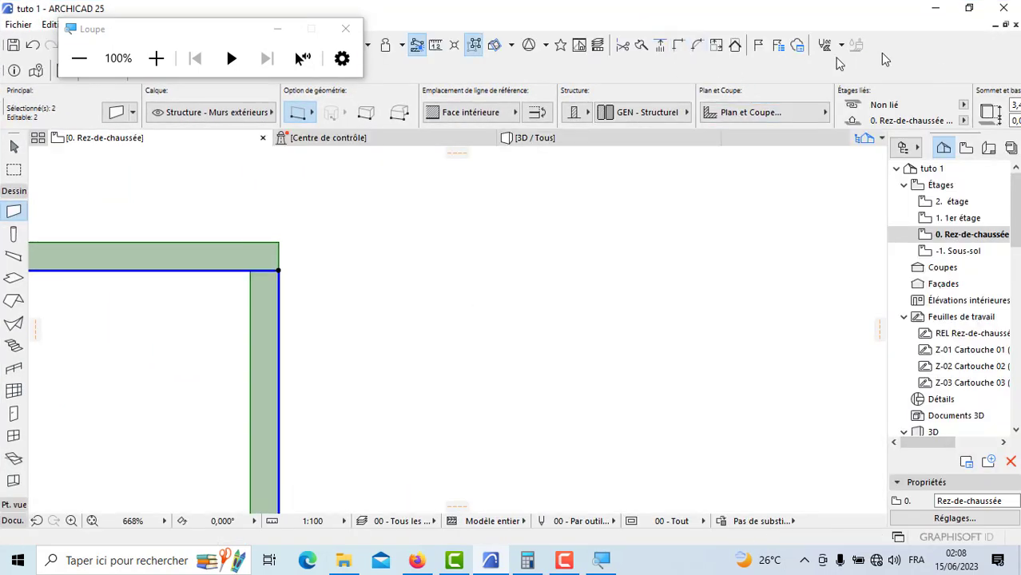
left_click(969, 8)
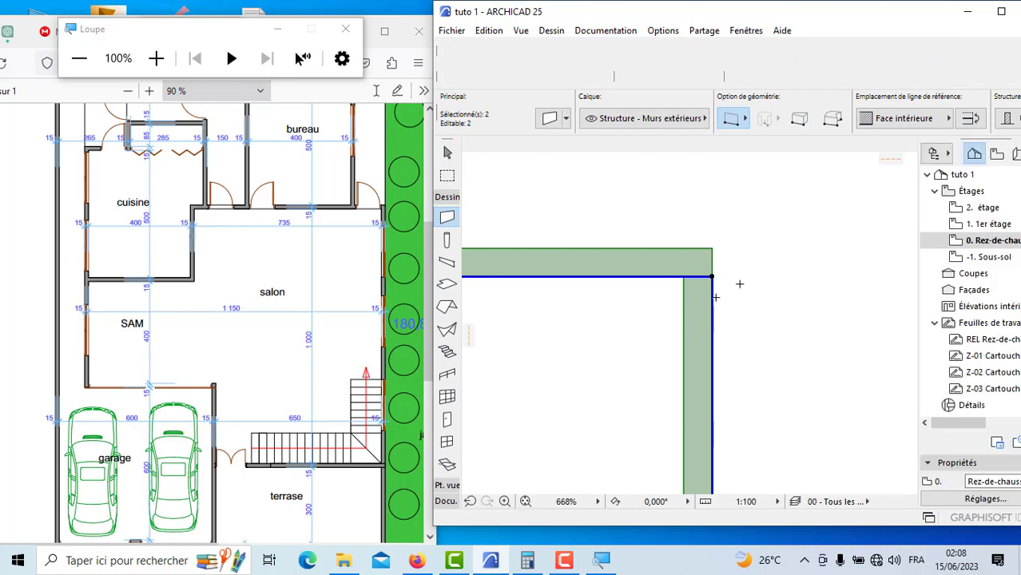
scroll(743, 284, "down", 5)
scroll(748, 285, "down", 5)
key("Escape")
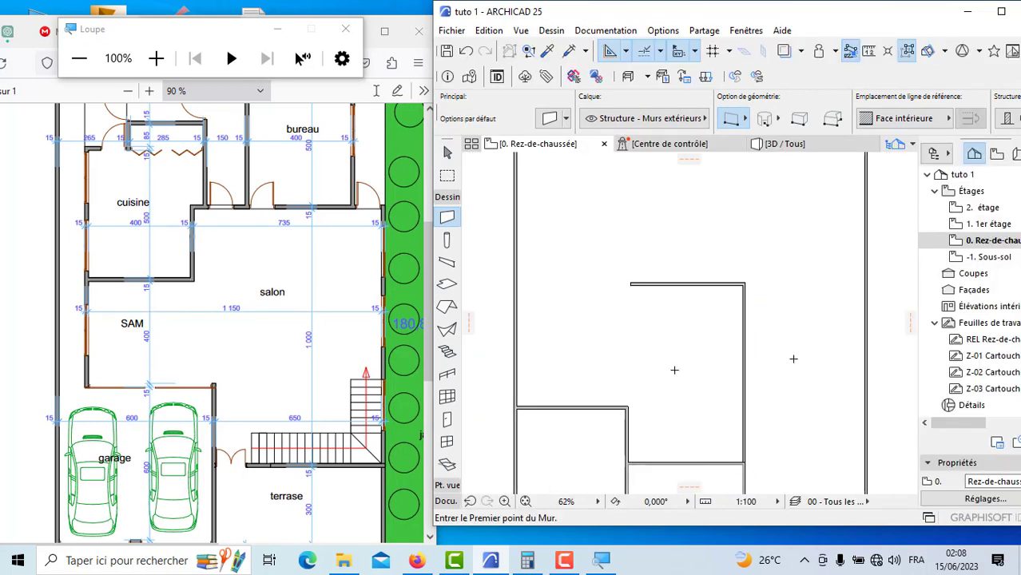
Step: Compare the PDF's SAM and salon layout with the walls drawn above the garages
scroll(244, 288, "up", 1)
scroll(240, 300, "down", 3)
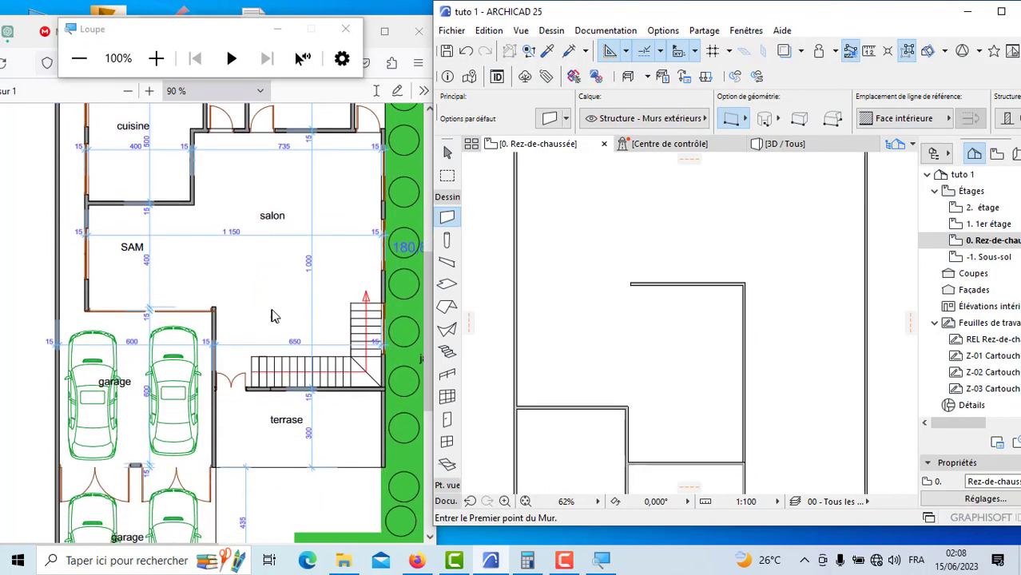
scroll(260, 290, "up", 2)
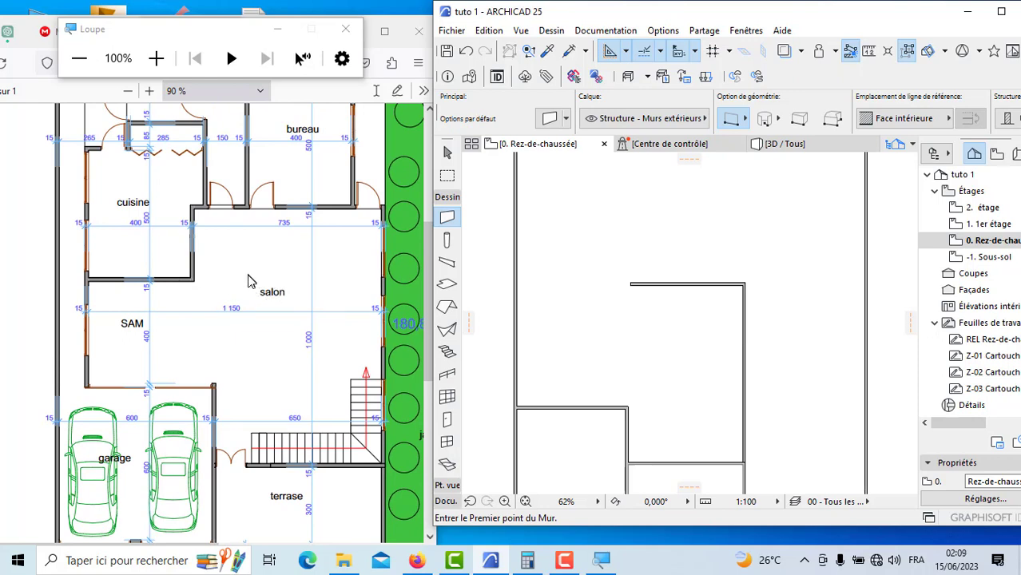
scroll(667, 320, "down", 2)
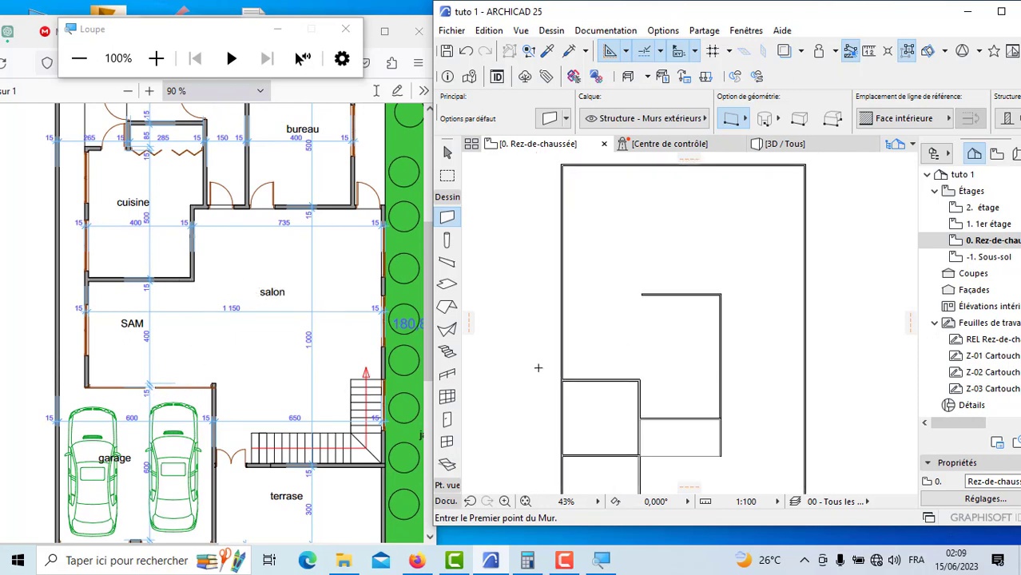
scroll(539, 368, "up", 1)
scroll(581, 382, "up", 3)
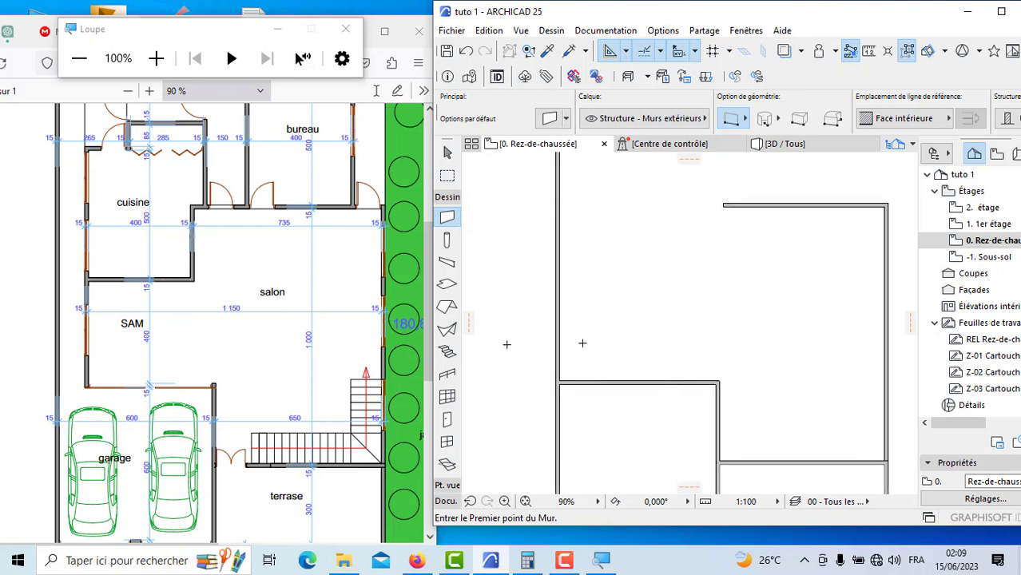
Step: Draw a guide polyline about 1 m along the garage's upper wall from the boundary wall, then about 16.8 m upward
left_click(447, 502)
scroll(652, 369, "down", 5)
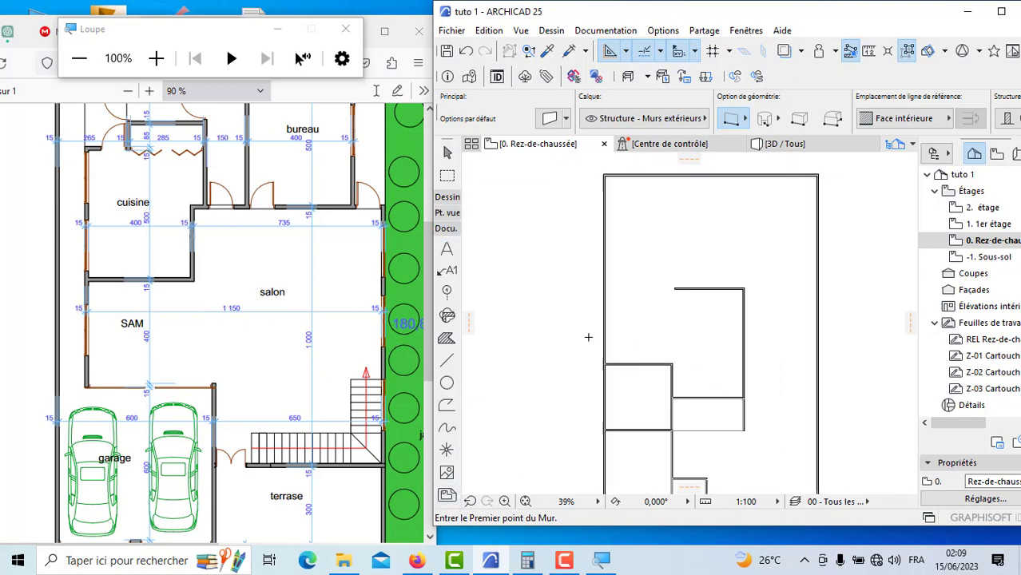
scroll(588, 337, "down", 2)
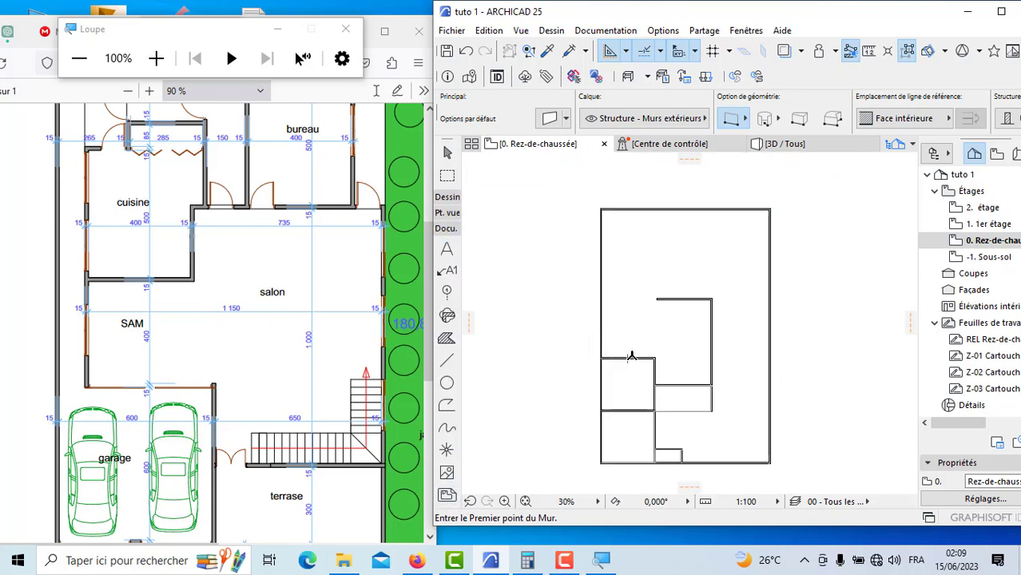
scroll(648, 367, "up", 3)
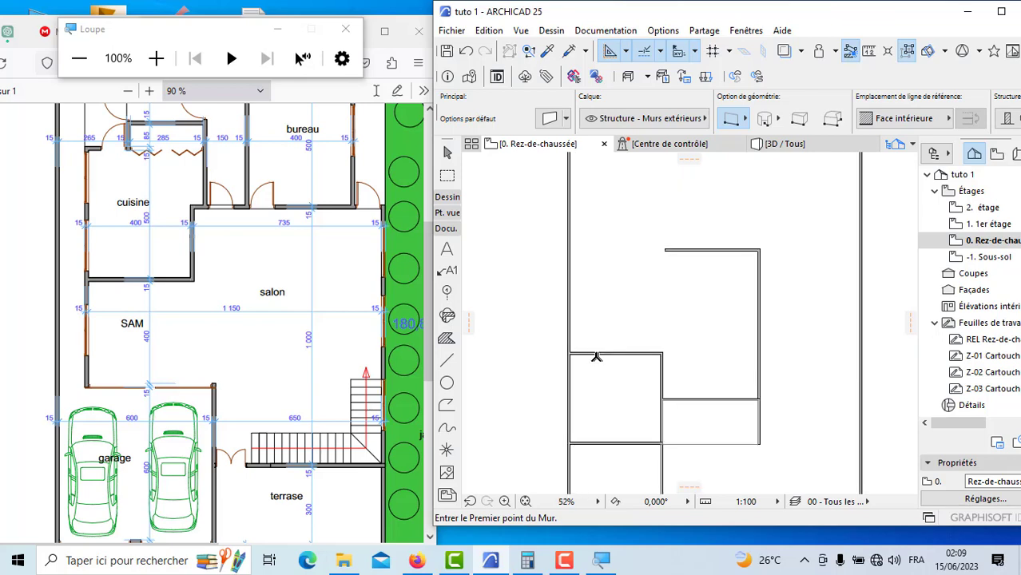
scroll(136, 285, "up", 5)
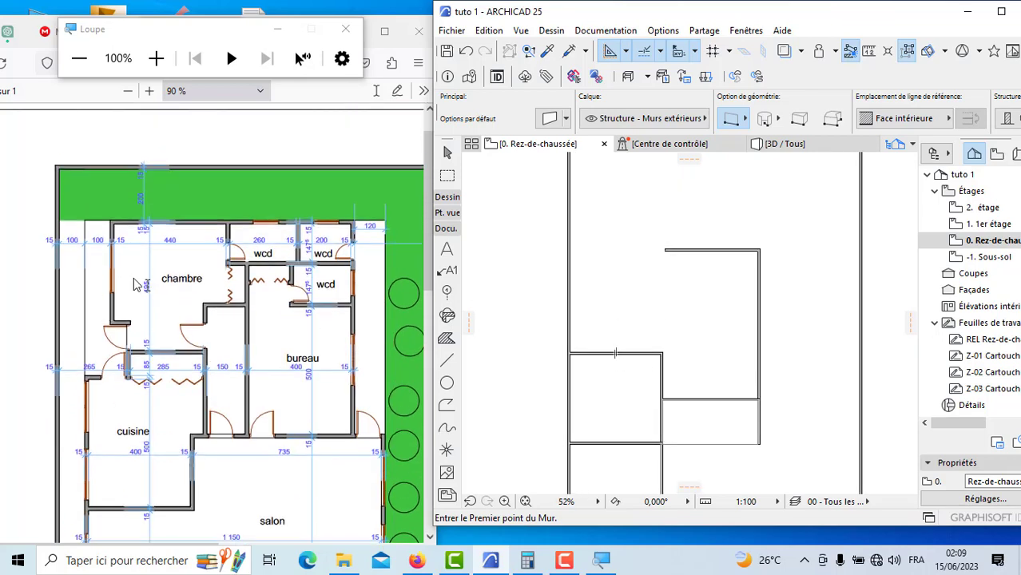
scroll(128, 244, "down", 5)
scroll(591, 356, "up", 2)
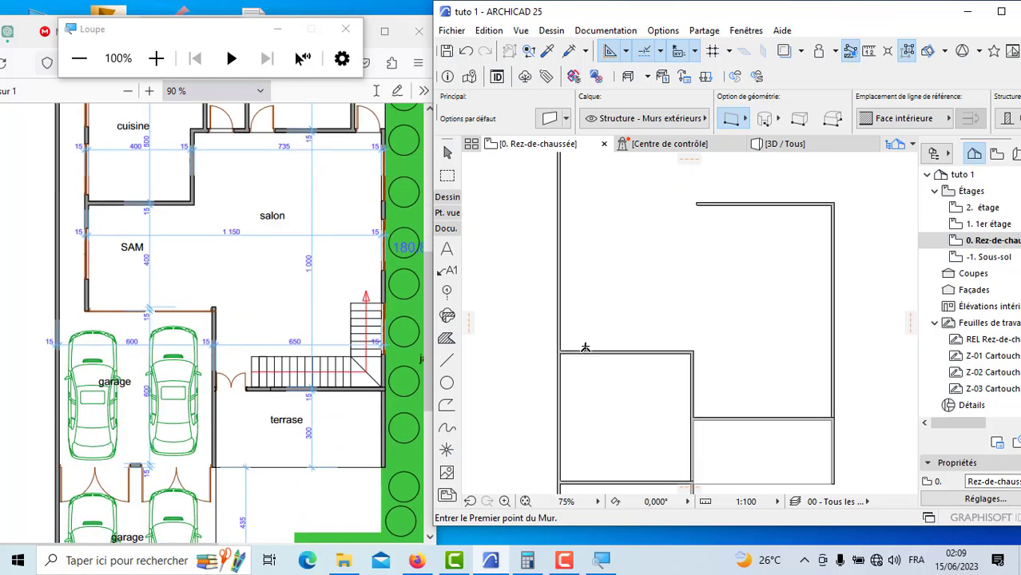
scroll(586, 345, "down", 2)
scroll(604, 338, "up", 1)
scroll(595, 342, "down", 2)
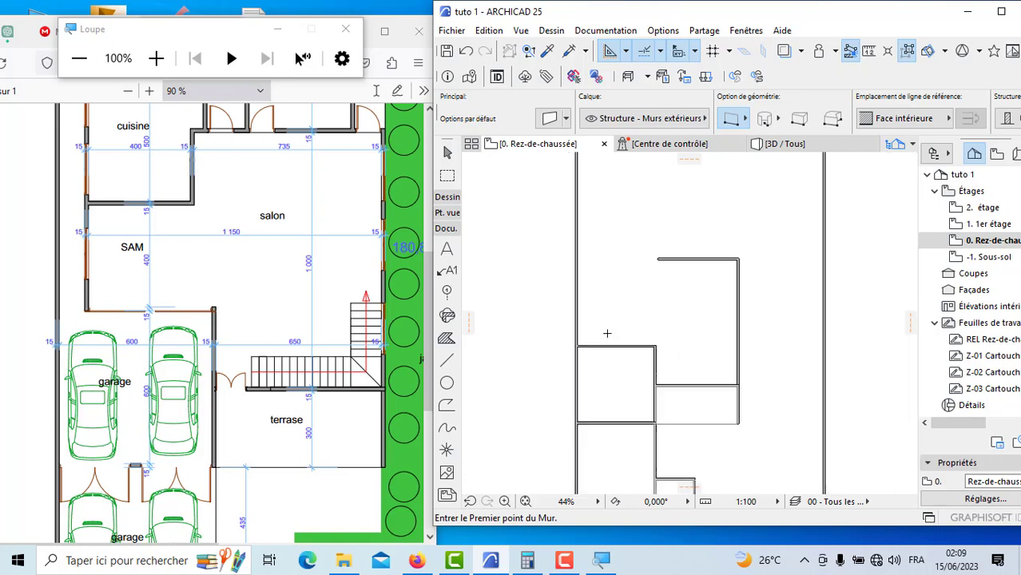
scroll(587, 342, "up", 3)
scroll(583, 341, "up", 4)
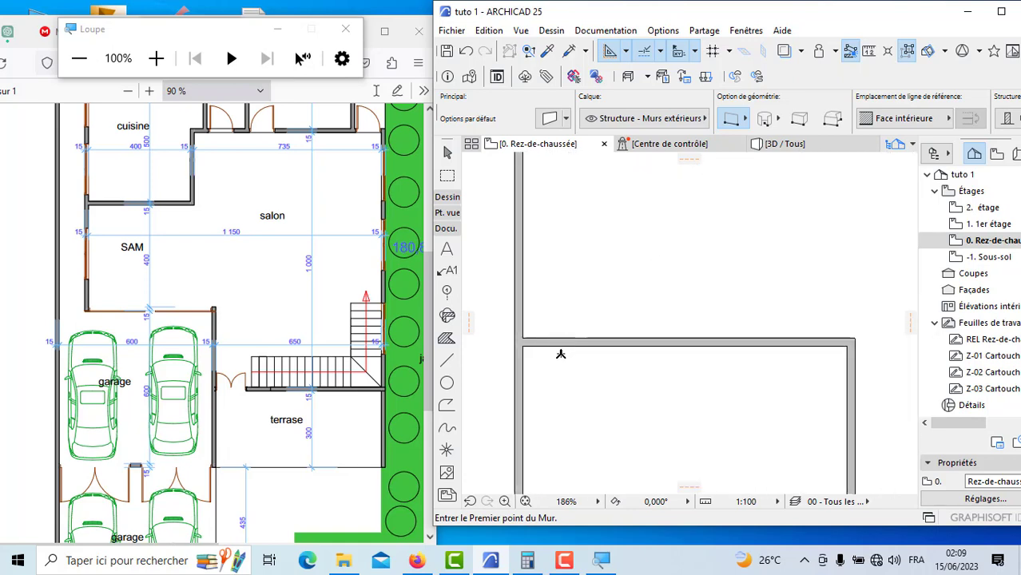
left_click(446, 361)
scroll(557, 336, "up", 3)
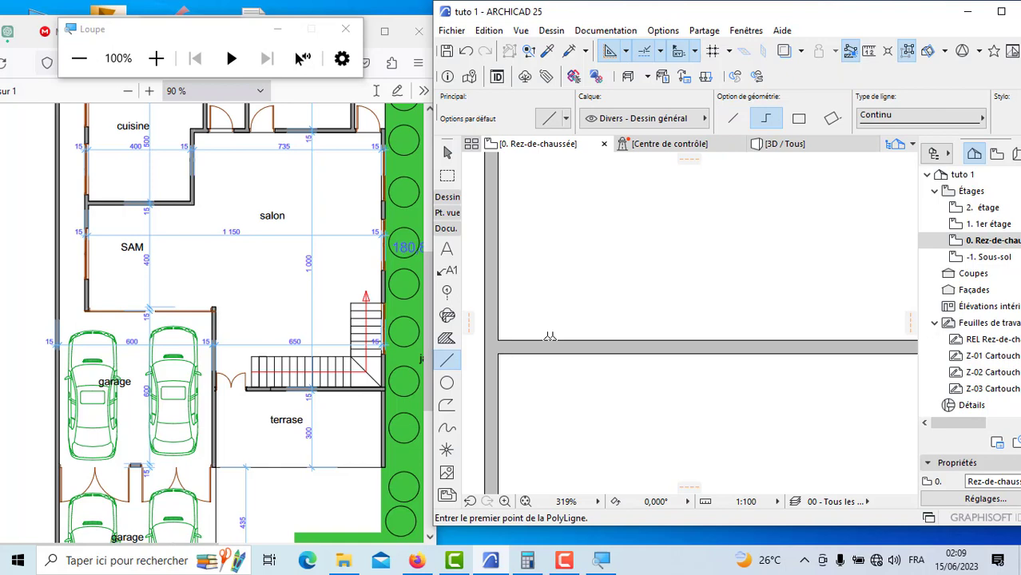
left_click(500, 336)
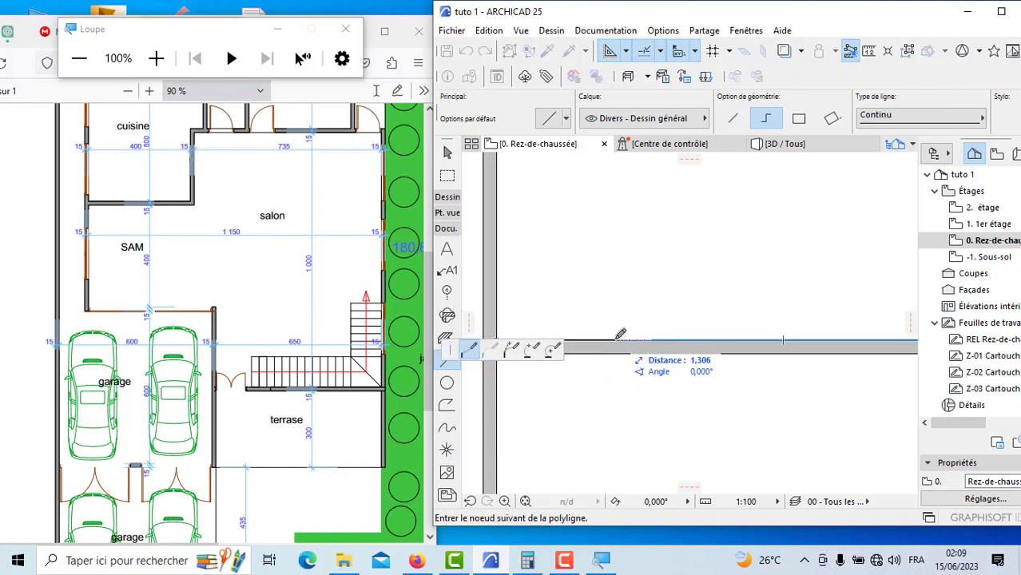
left_click(593, 337)
scroll(592, 336, "down", 5)
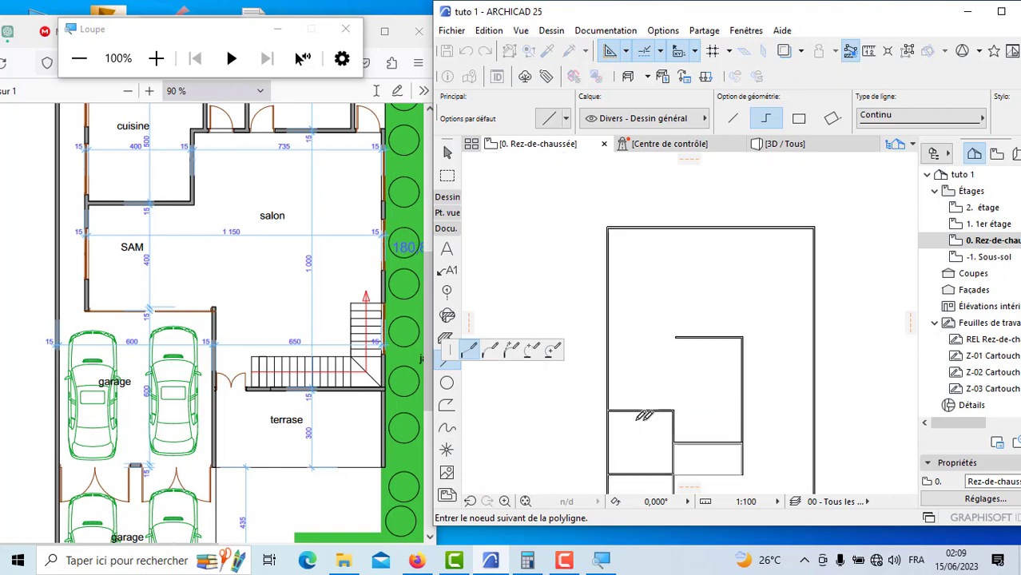
double_click(620, 238)
Step: Draw the SAM's exterior side wall 4 m upward along the guide line from the garage's upper wall
left_click(450, 199)
left_click(448, 219)
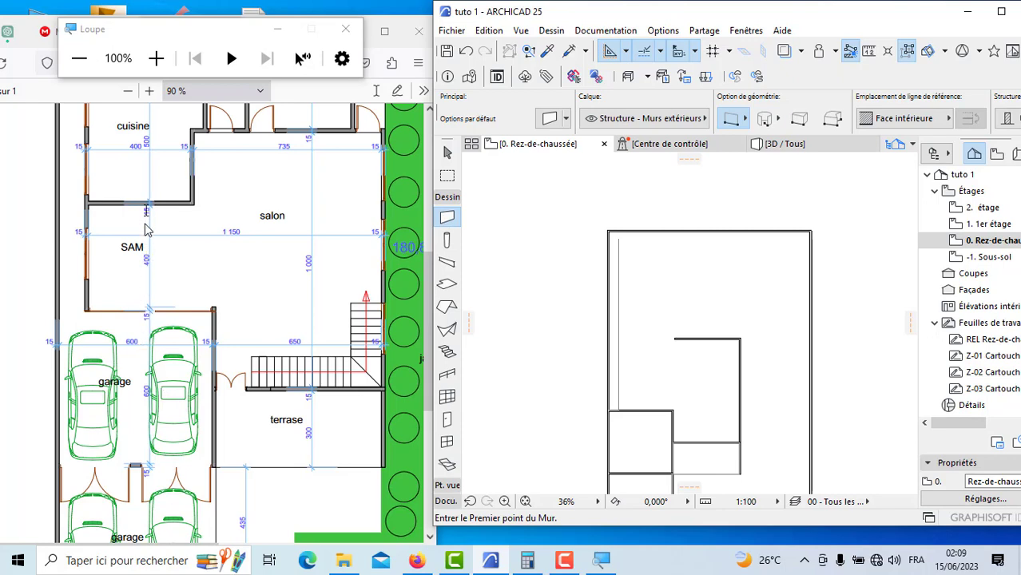
scroll(620, 404, "up", 10)
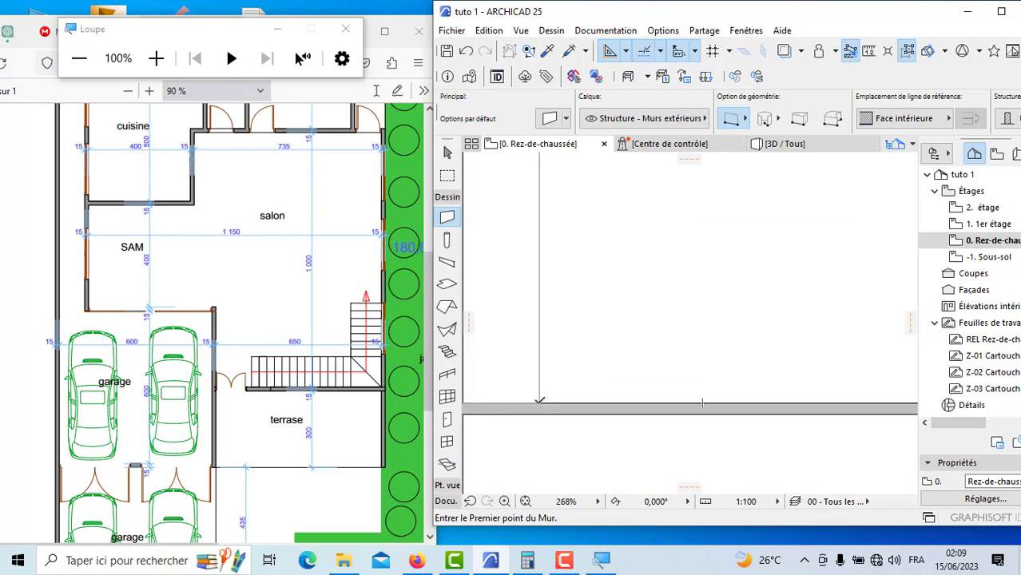
left_click(539, 402)
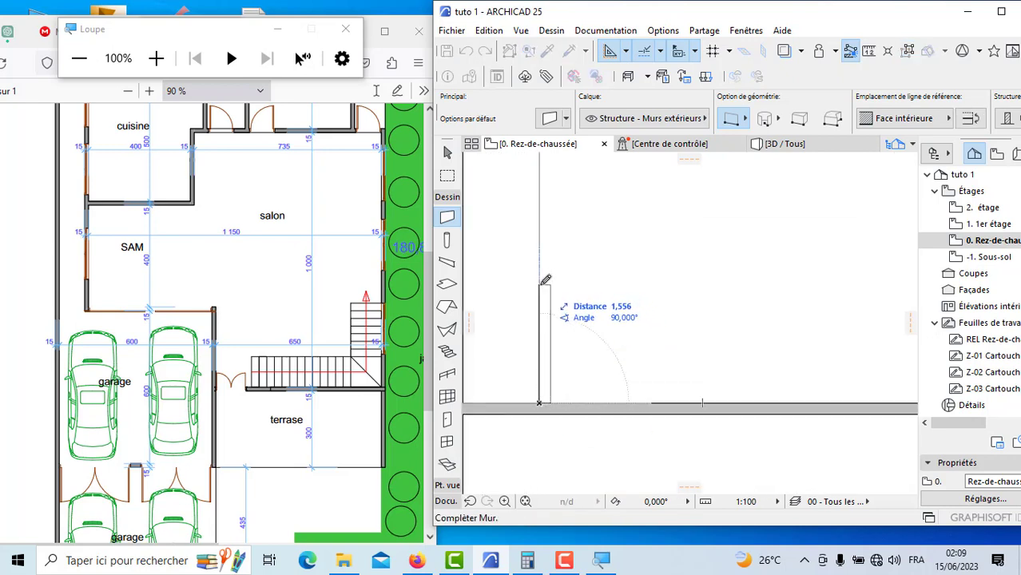
key("Tab")
type("6")
key("Return")
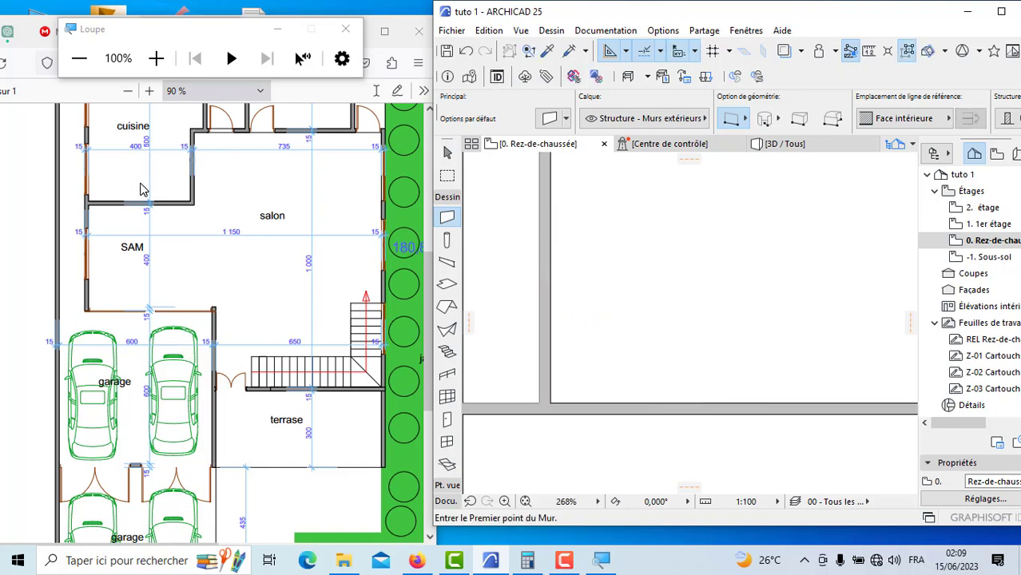
Step: Draw the wall between the SAM and cuisine 4 m inward from the side wall's inner top corner, with the reference line on Face extérieure
scroll(143, 192, "up", 2)
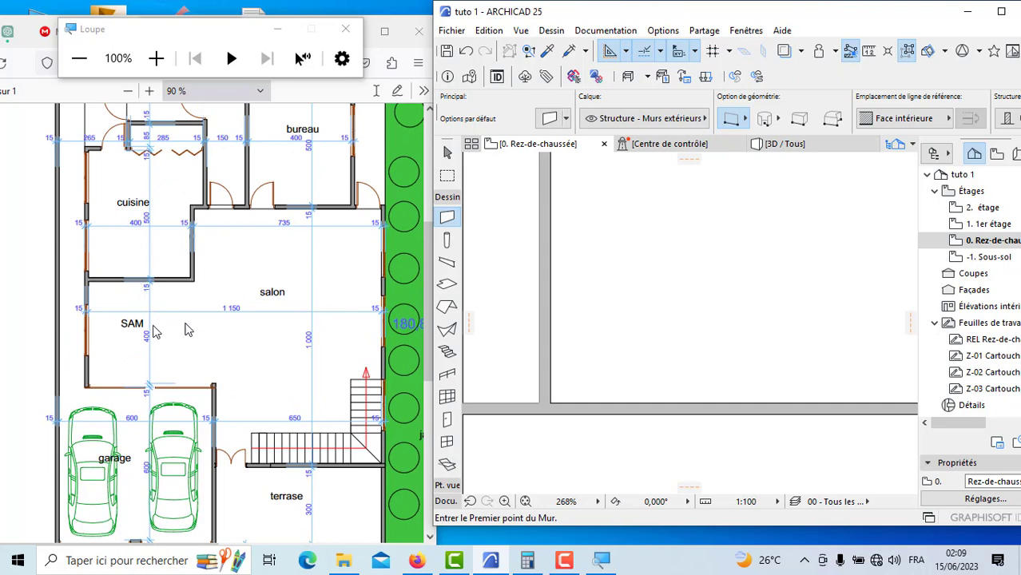
scroll(587, 358, "up", 6)
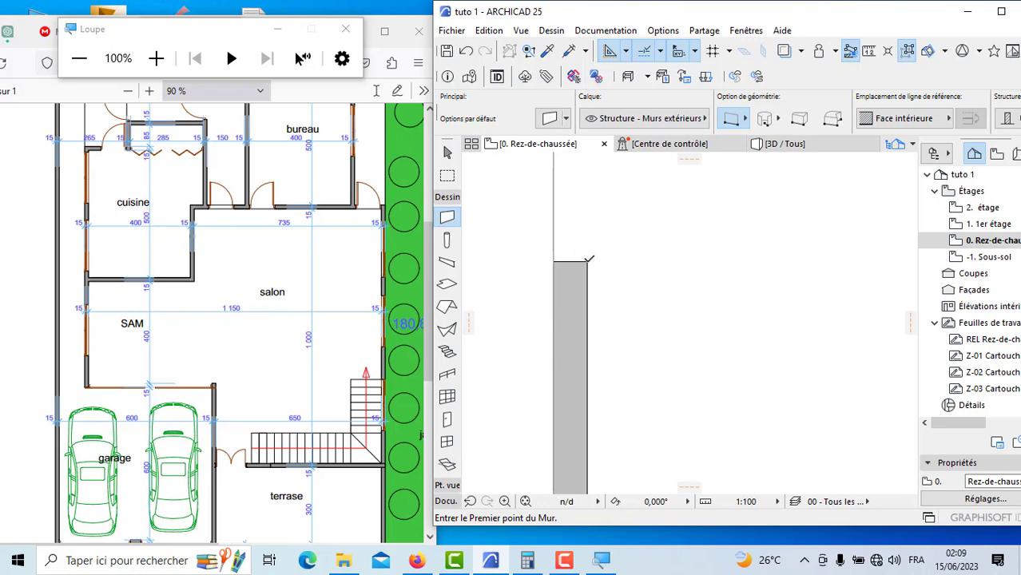
left_click(587, 261)
left_click(907, 122)
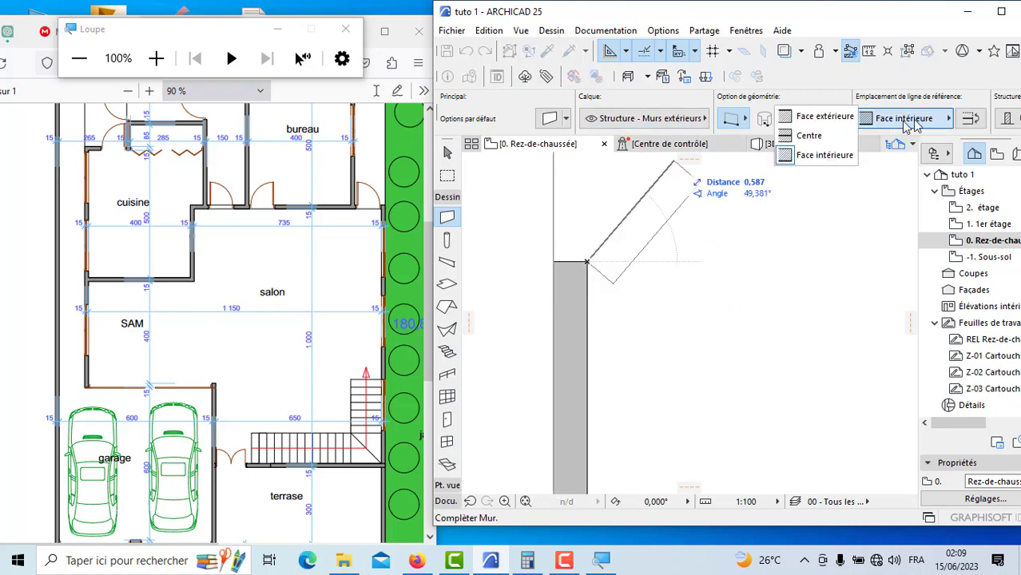
left_click(827, 117)
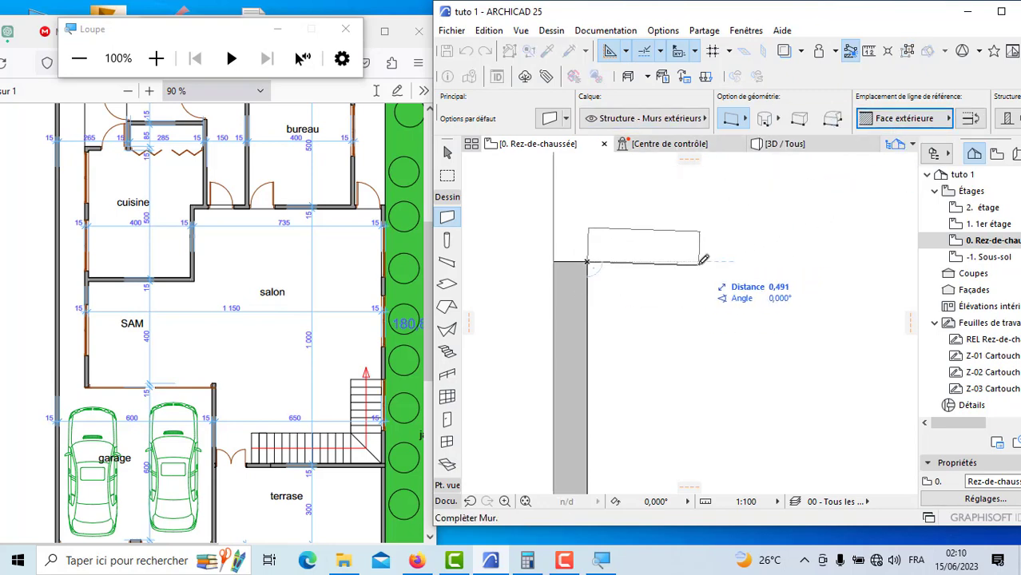
type("4")
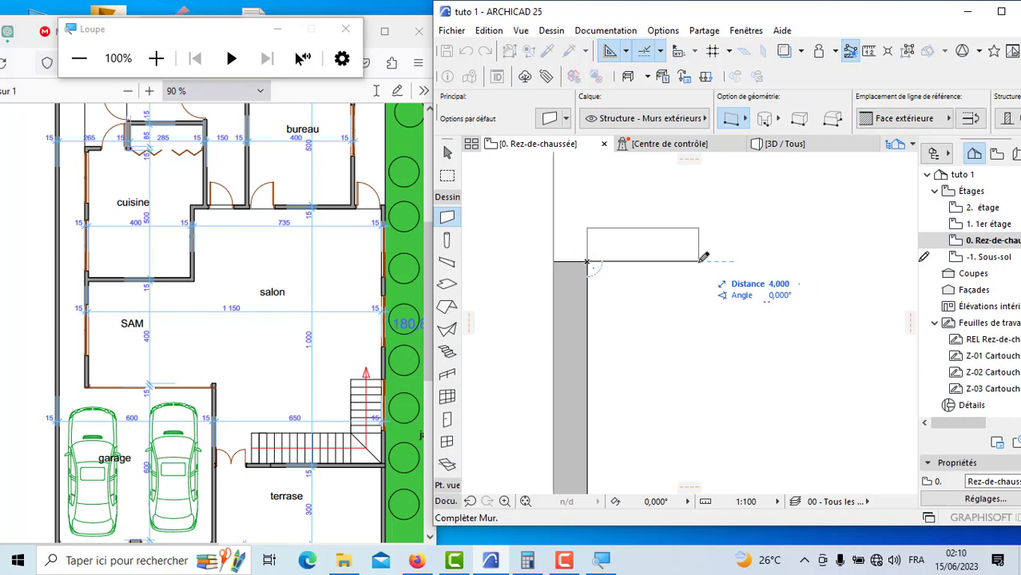
key("Return")
Step: Examine the cuisine, bureau and chambre dimensions in the PDF against the modelled walls
scroll(582, 339, "down", 5)
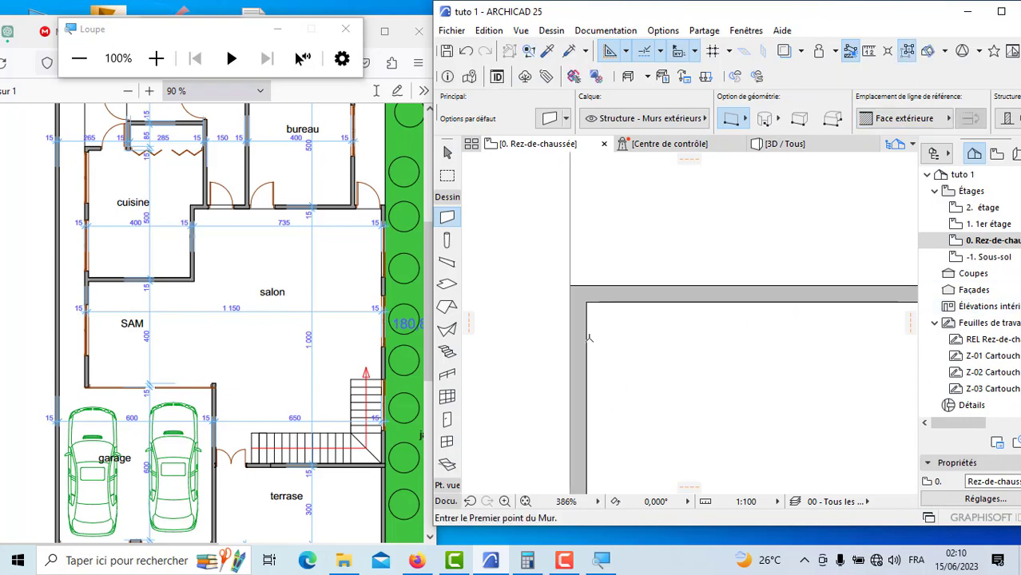
scroll(618, 349, "down", 3)
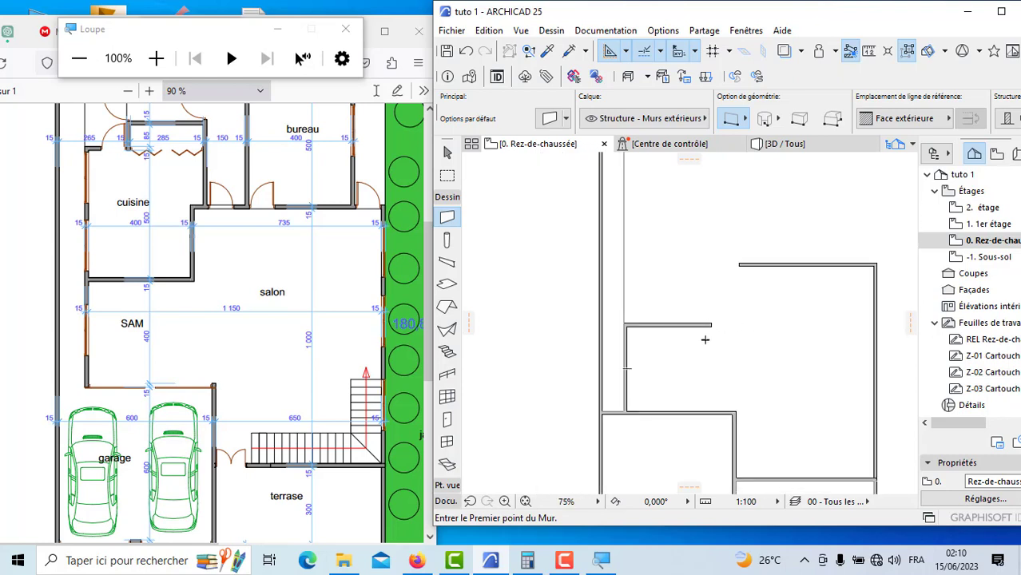
scroll(687, 343, "down", 1)
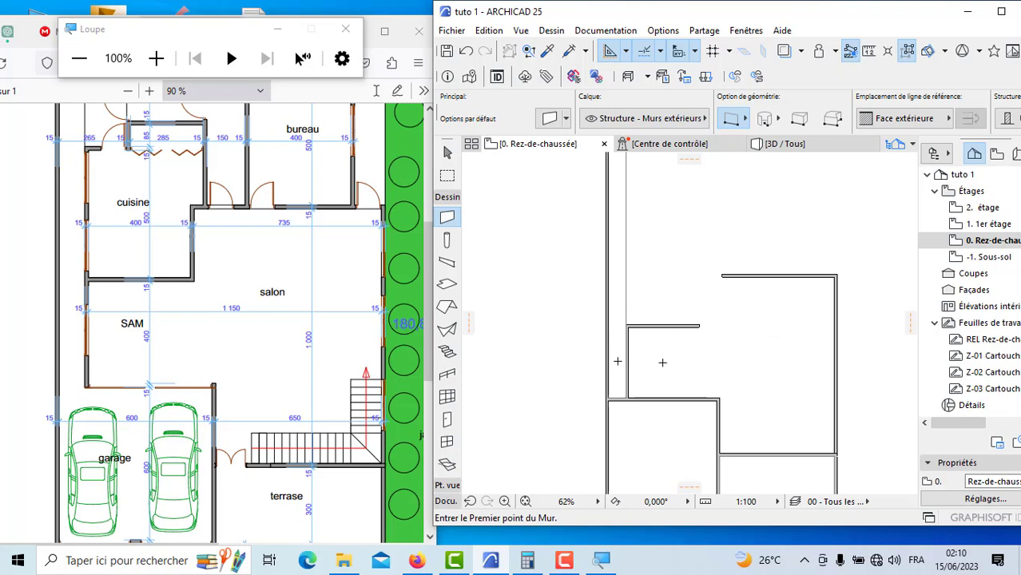
scroll(585, 353, "down", 2)
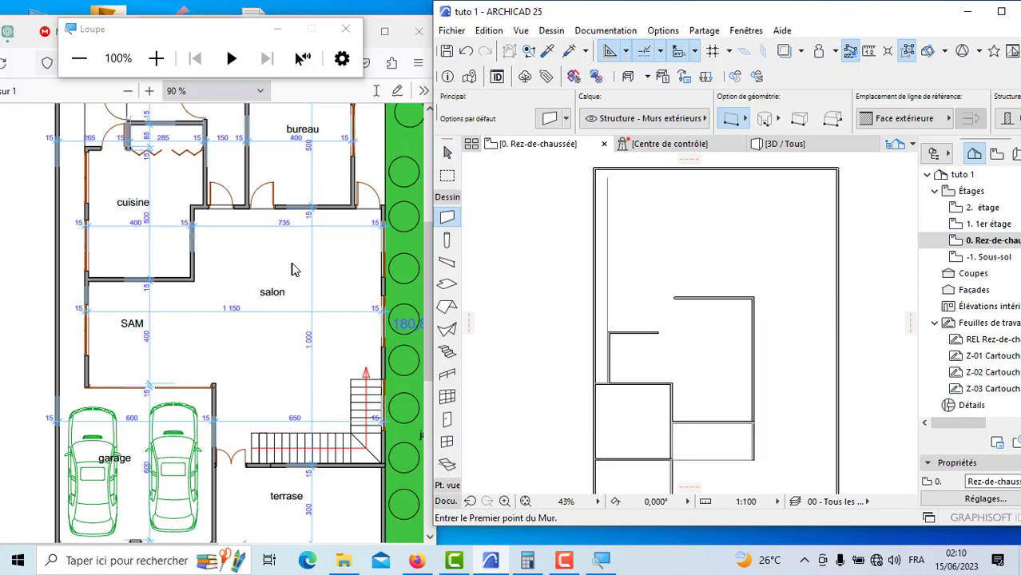
left_click(324, 259)
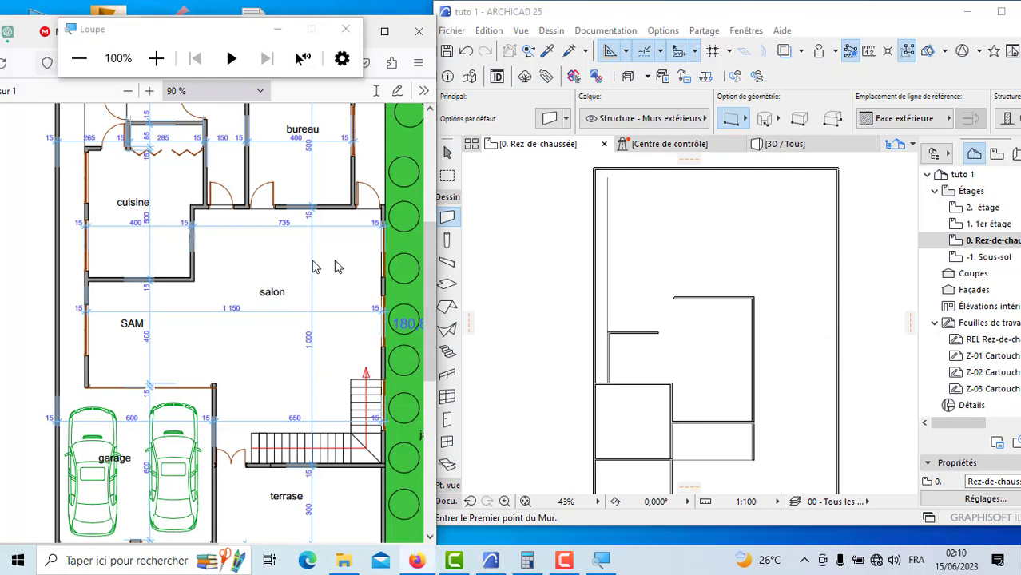
scroll(309, 251, "up", 5)
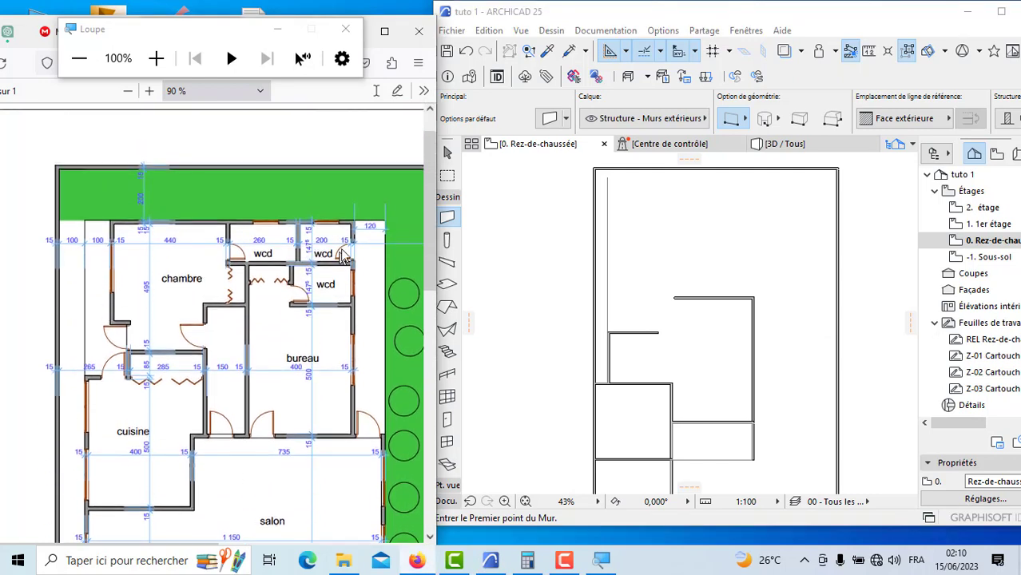
scroll(344, 254, "down", 3)
scroll(360, 221, "up", 2)
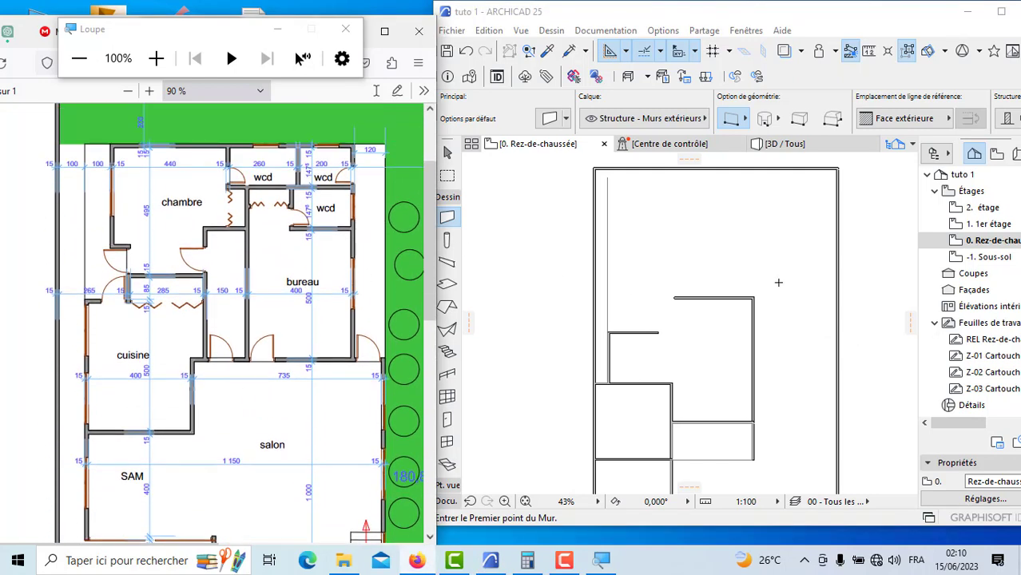
Step: Draw a vertical guide polyline upward from the outer upper corner of the salon's exterior side wall
left_click(446, 501)
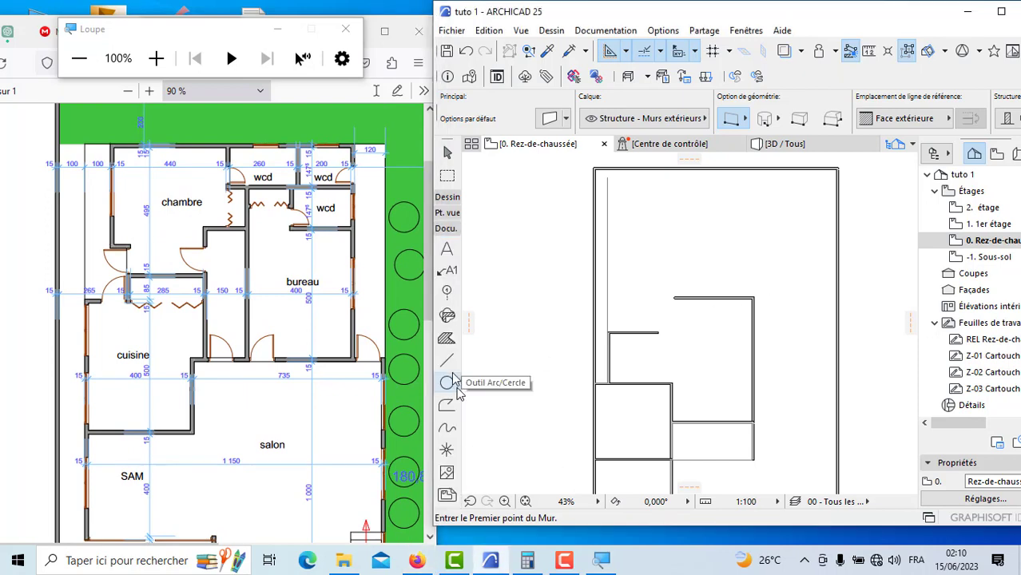
left_click(446, 361)
scroll(762, 297, "up", 5)
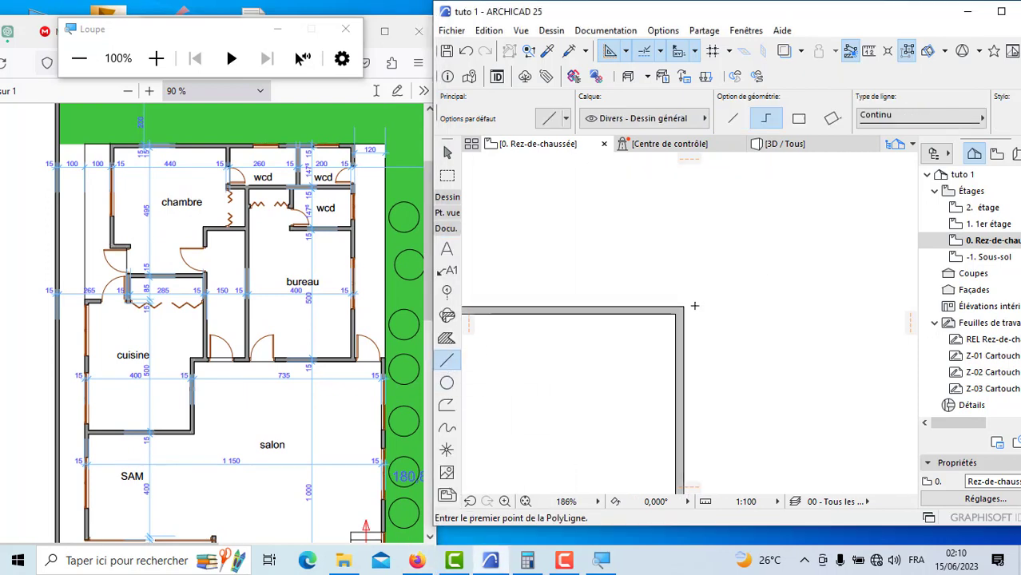
left_click(685, 306)
scroll(717, 405, "down", 5)
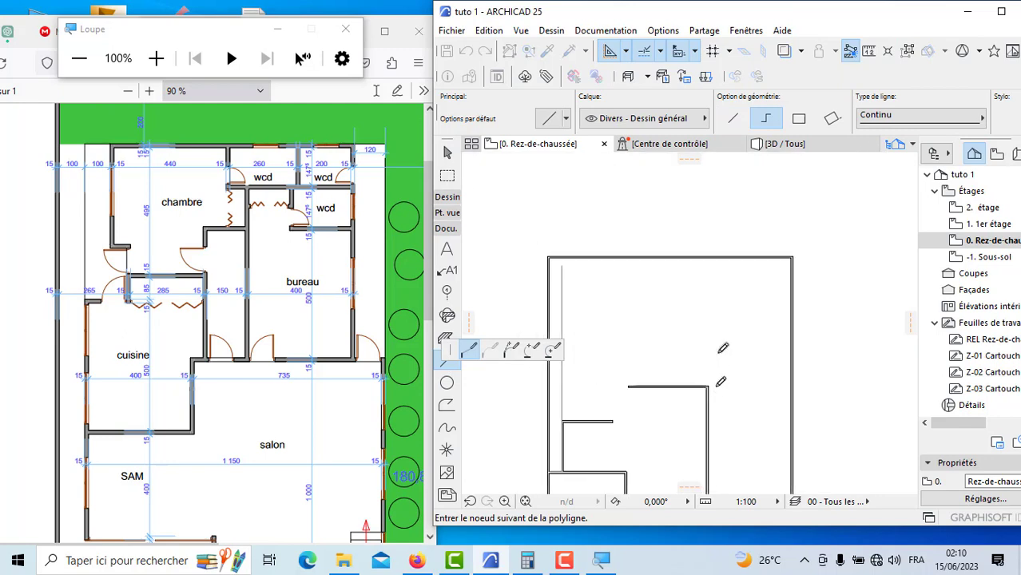
key("Escape")
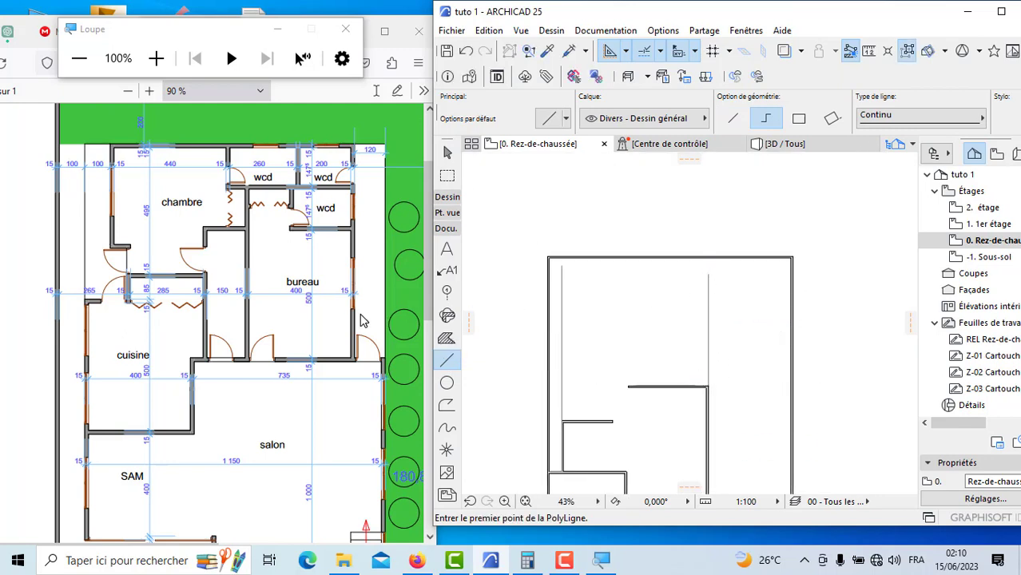
Step: Draw a guide polyline 1.2 m inward along the salon's upper wall from its outer corner, and about 8.5 m upward
scroll(360, 319, "up", 3)
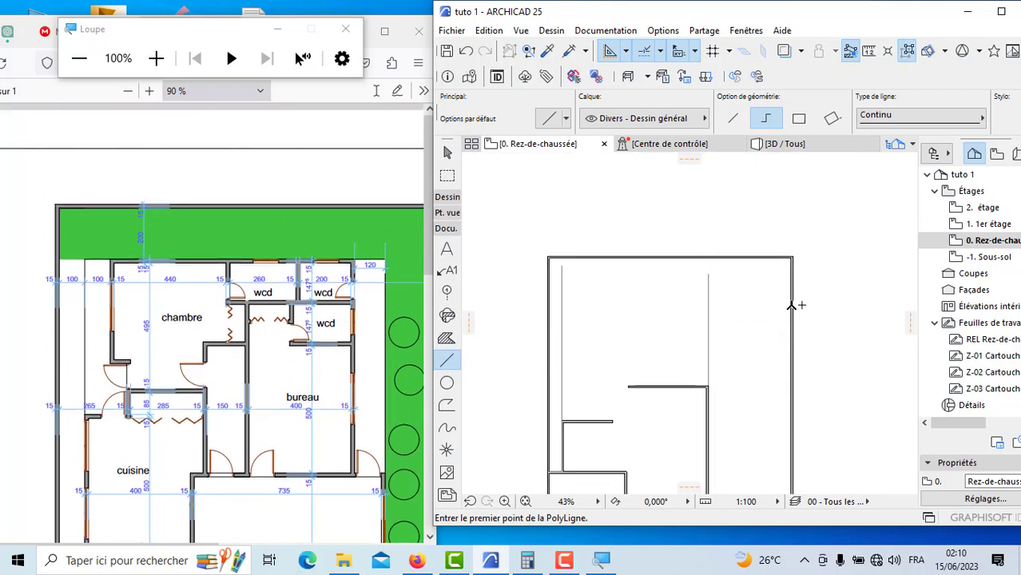
scroll(700, 397, "up", 6)
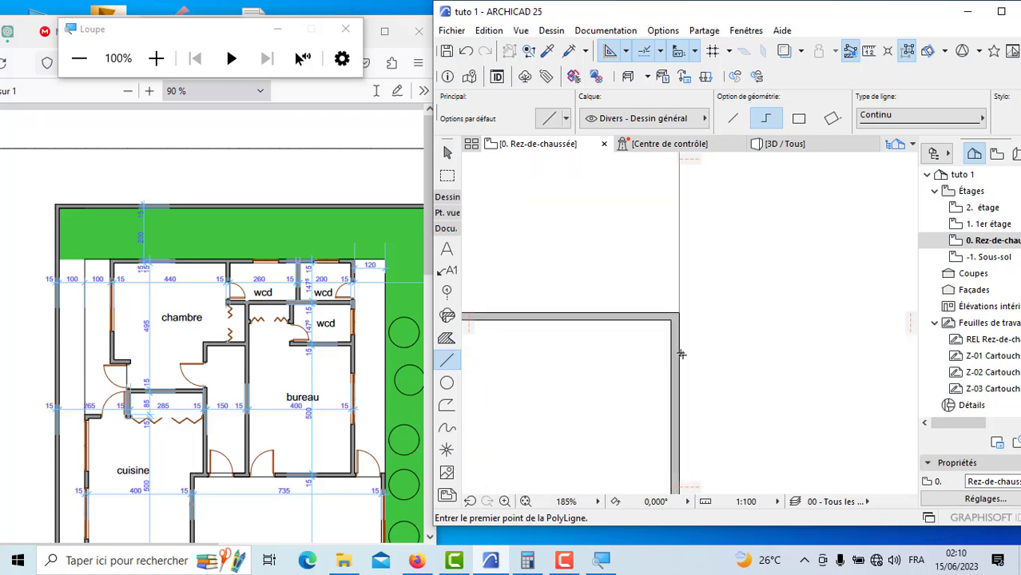
left_click(679, 312)
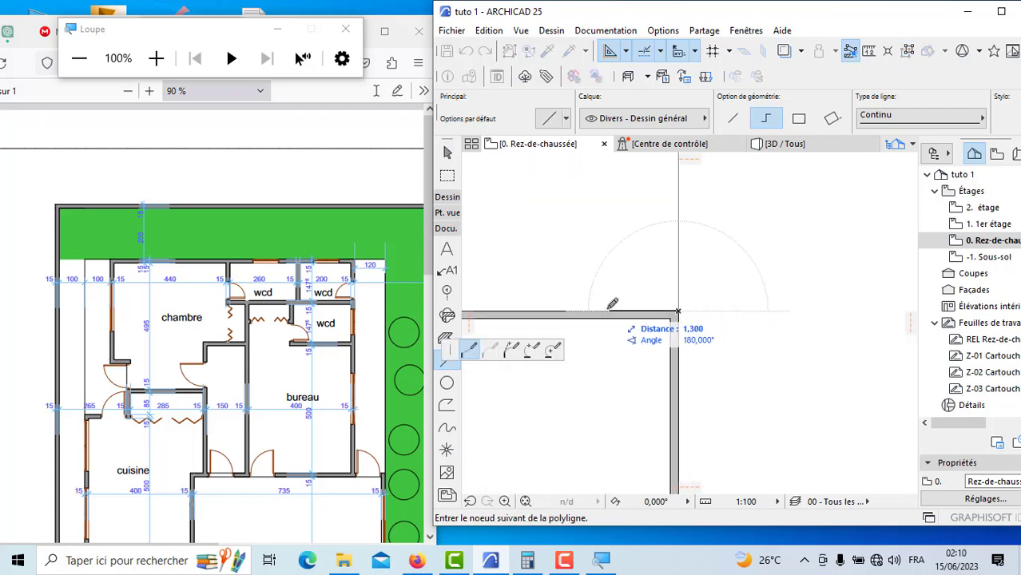
type("1")
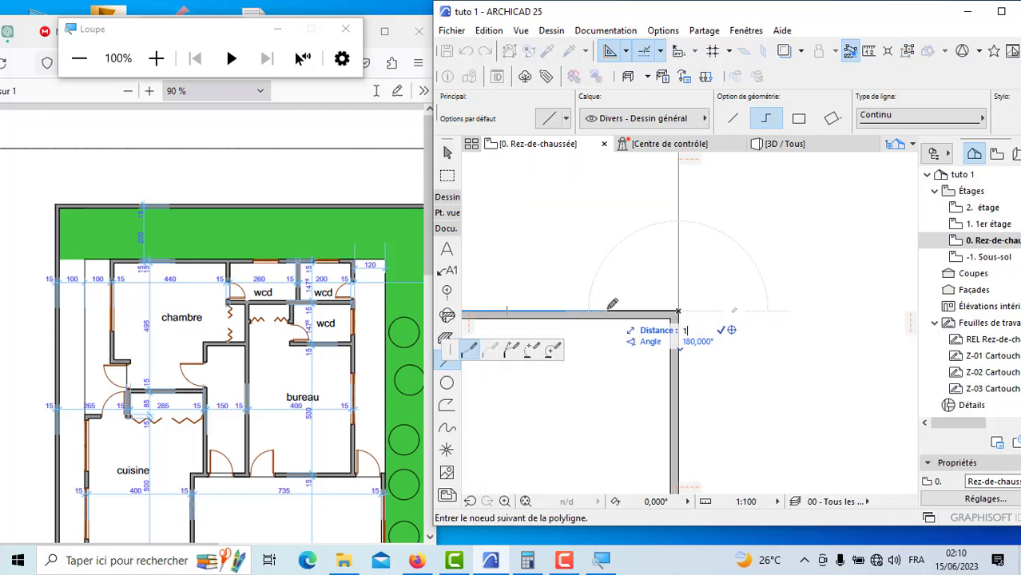
type(",2")
key("Return")
scroll(616, 306, "down", 4)
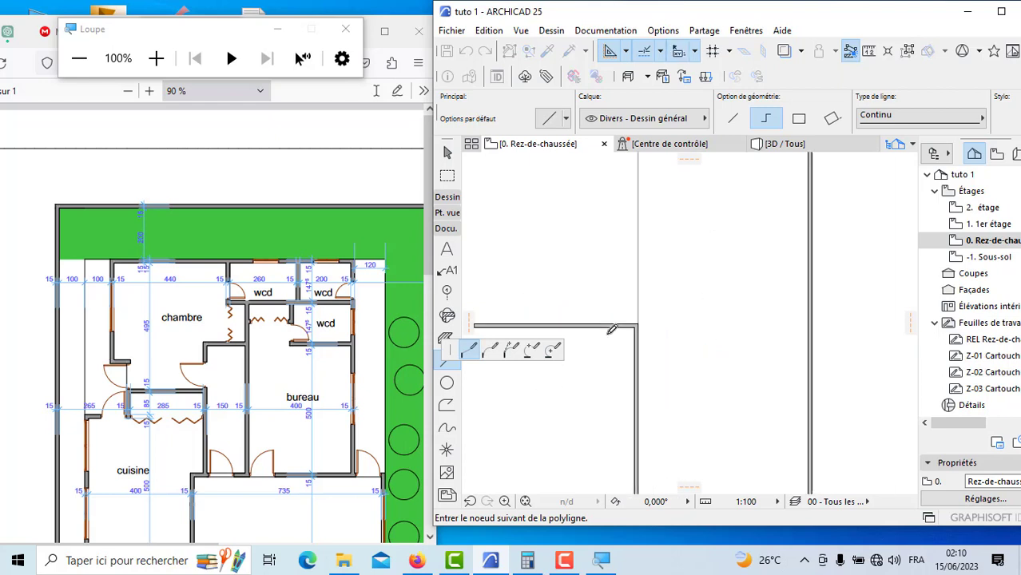
double_click(609, 240)
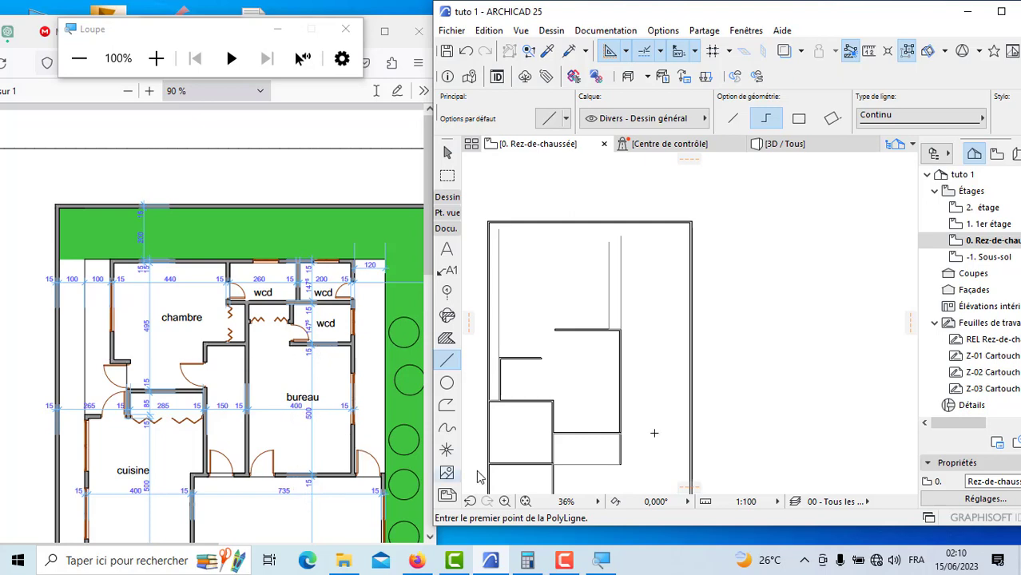
Step: Draw the bureau's exterior side wall 5 m upward along the inner guide line from the salon's upper wall
scroll(607, 313, "up", 2)
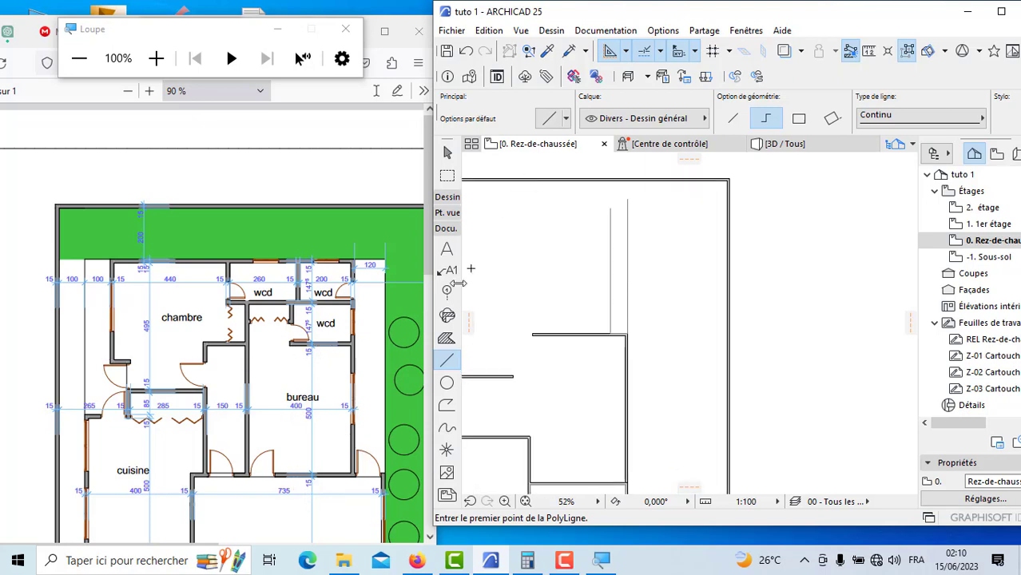
left_click(448, 197)
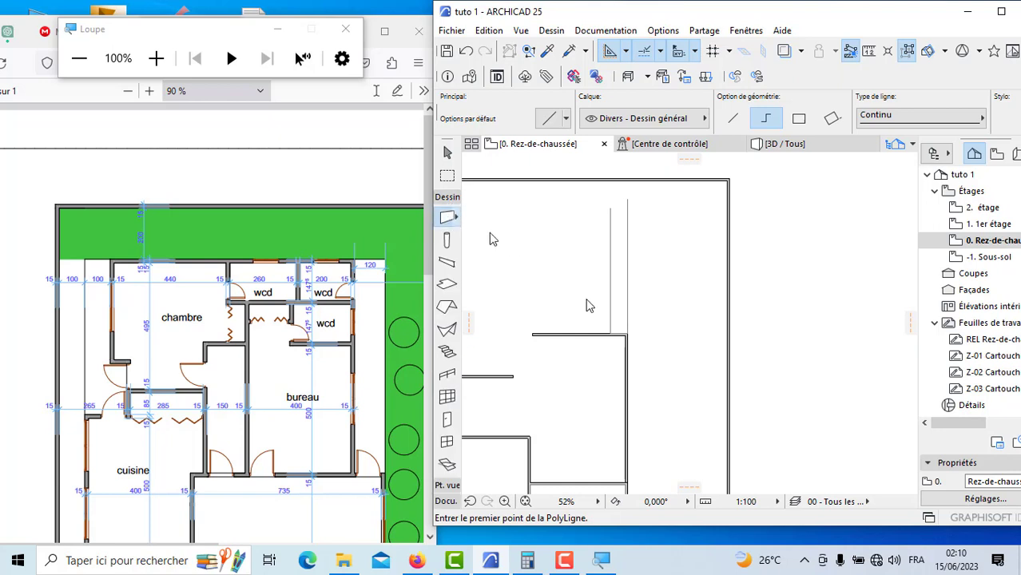
scroll(598, 319, "up", 8)
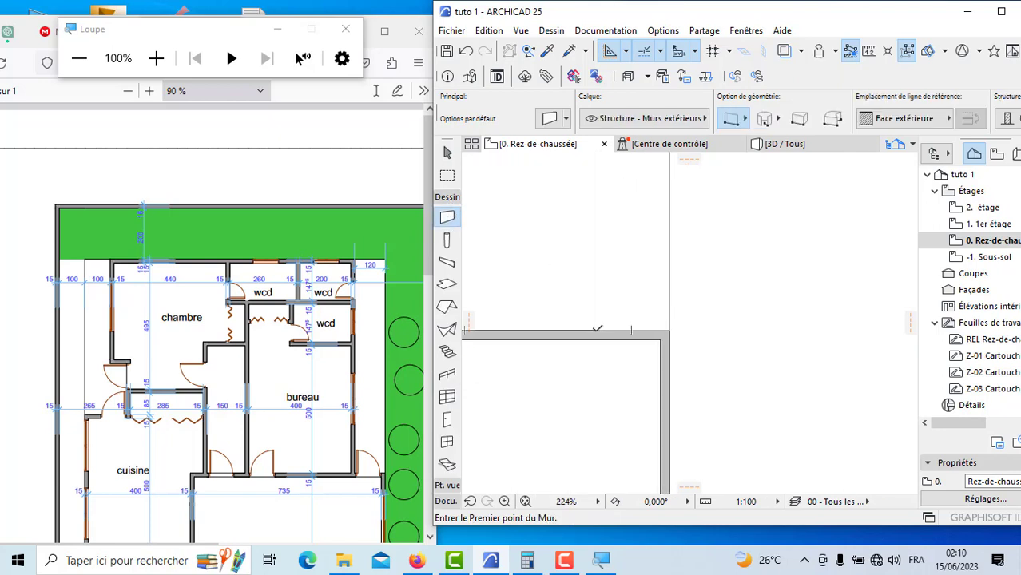
left_click(594, 329)
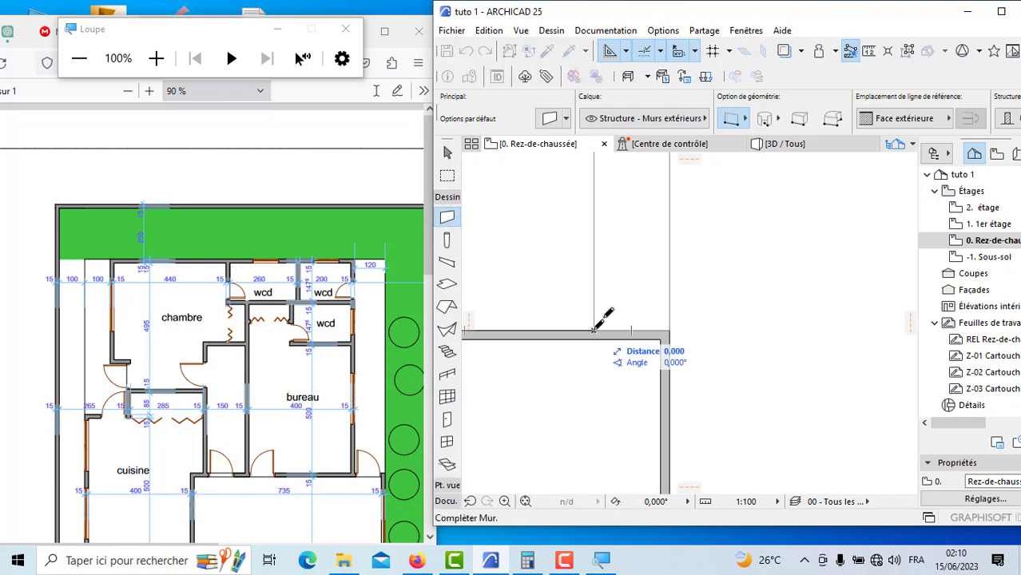
left_click(596, 261)
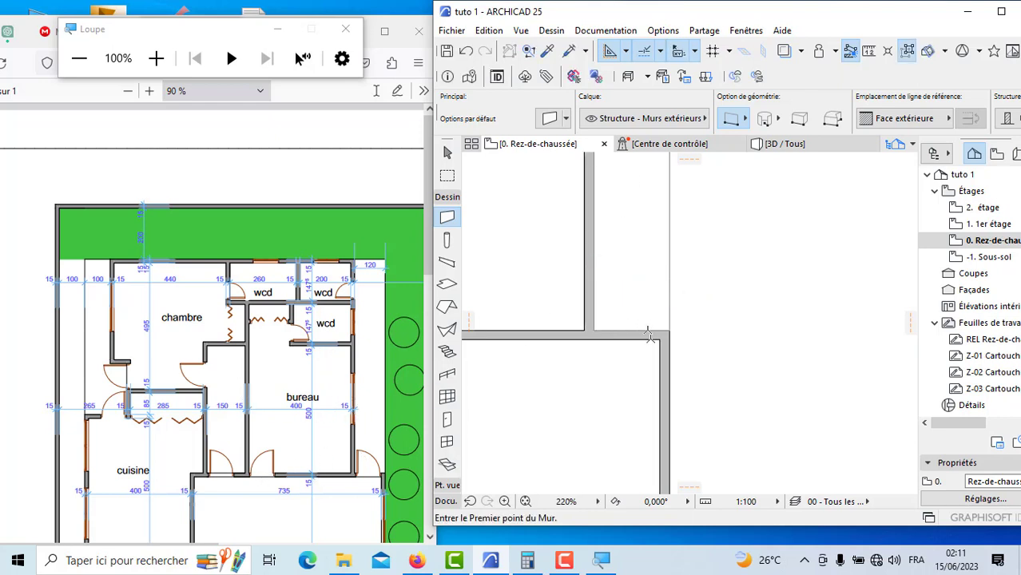
Step: Draw the bureau's upper wall 4 m inward from the side wall's inner top corner, with the reference line on Face intérieure
scroll(649, 334, "down", 5)
scroll(636, 284, "up", 2)
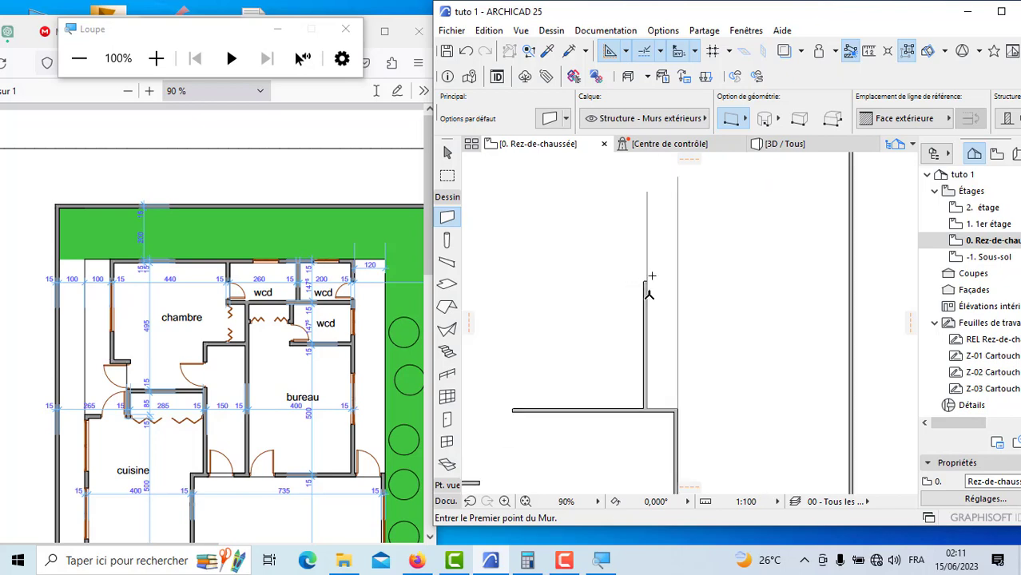
scroll(652, 277, "down", 2)
scroll(644, 279, "up", 6)
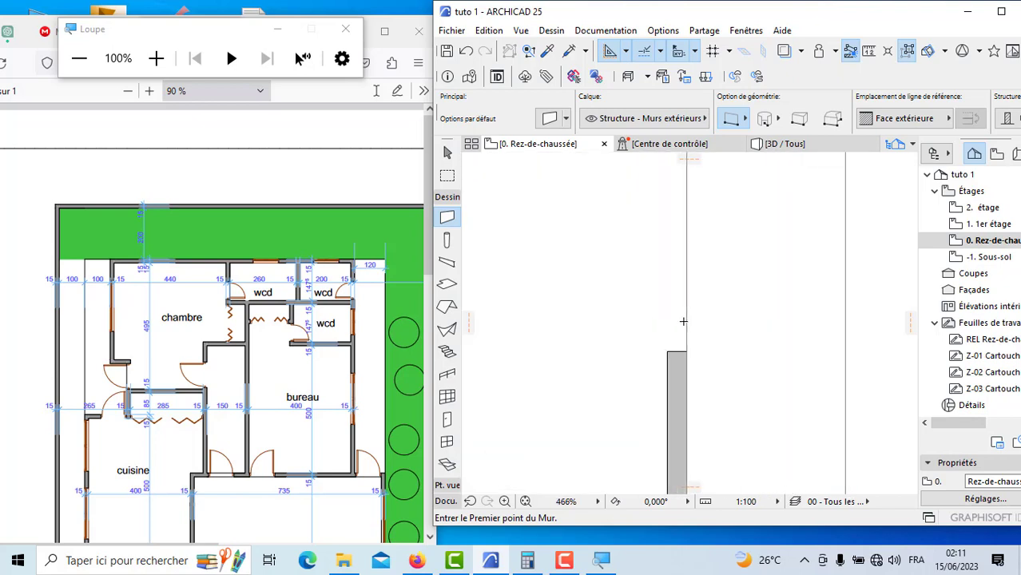
scroll(683, 321, "up", 2)
left_click(663, 376)
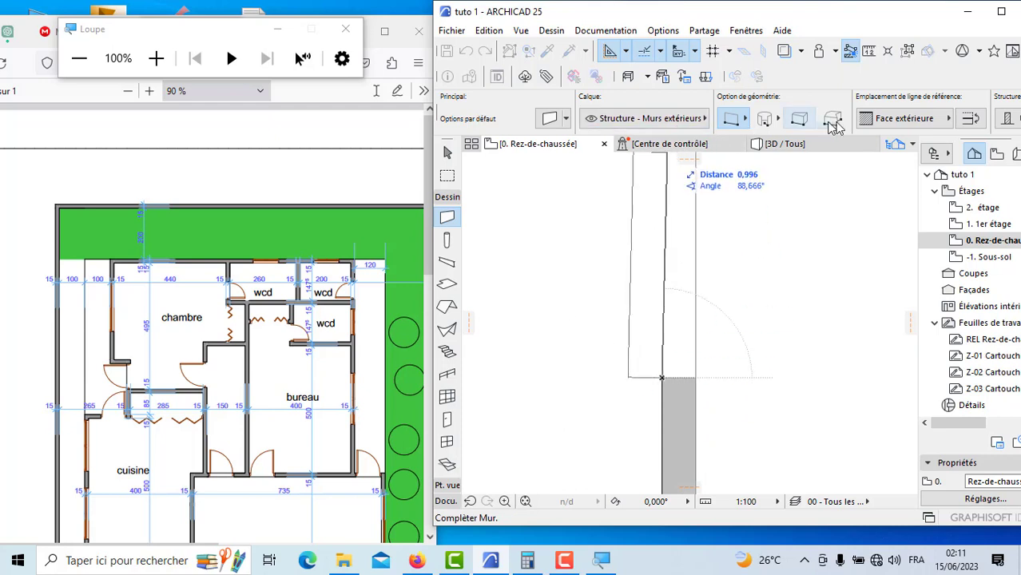
left_click(891, 122)
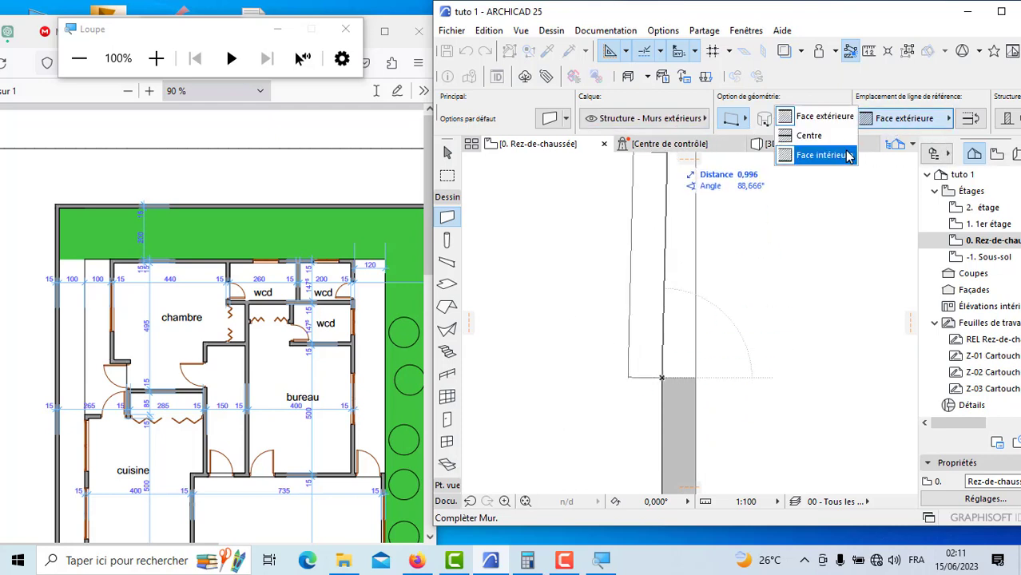
left_click(823, 155)
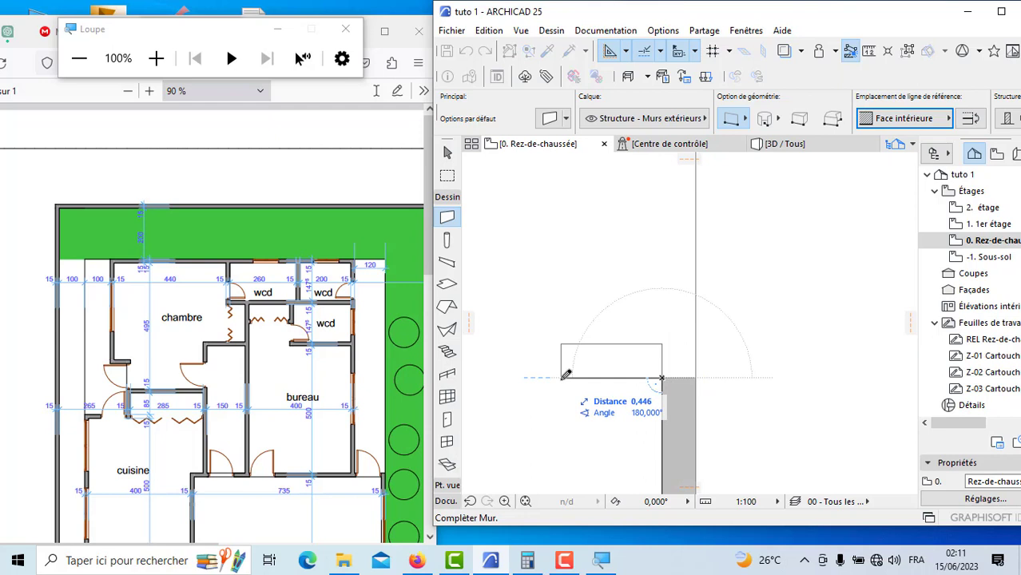
key("Return")
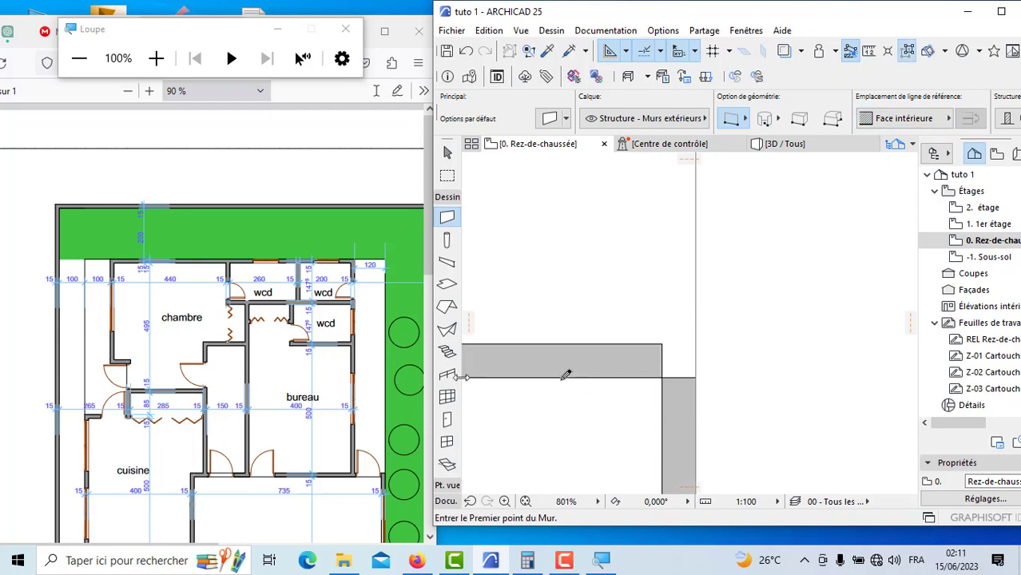
Step: Join the bureau's upper wall and exterior side wall at their corner with the Intersection command
left_click(595, 358, "shift")
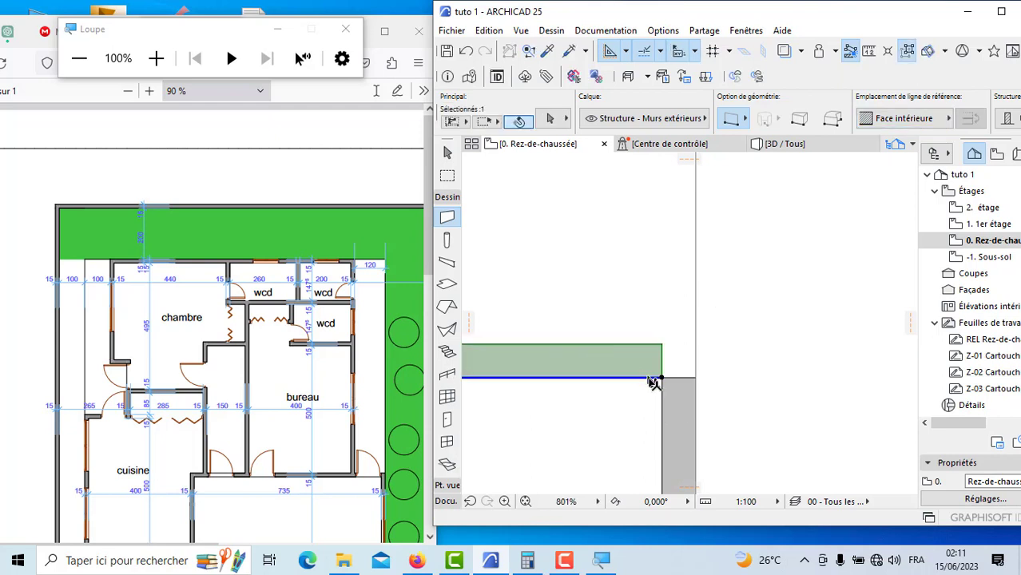
left_click(676, 411, "shift")
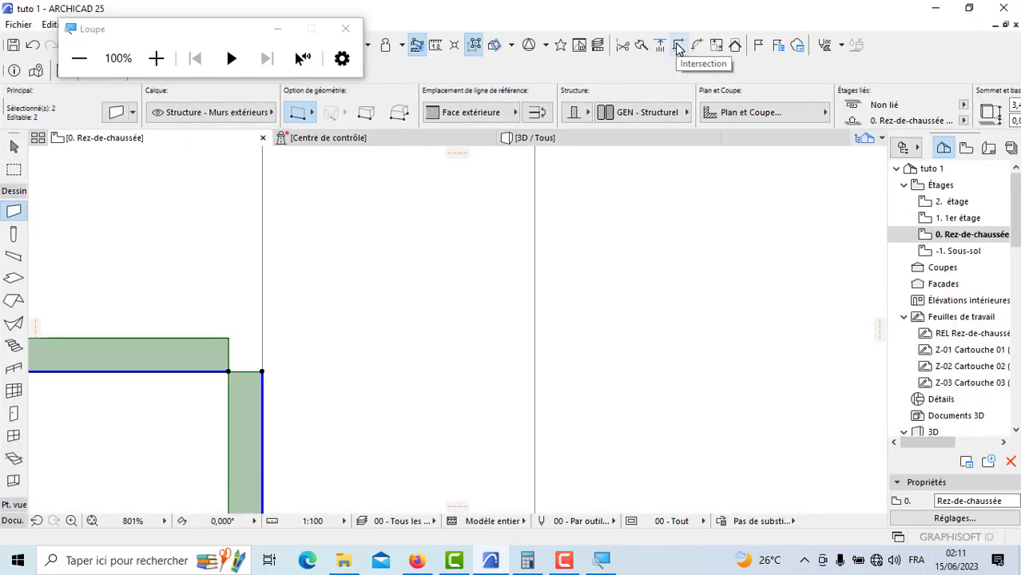
left_click(678, 47)
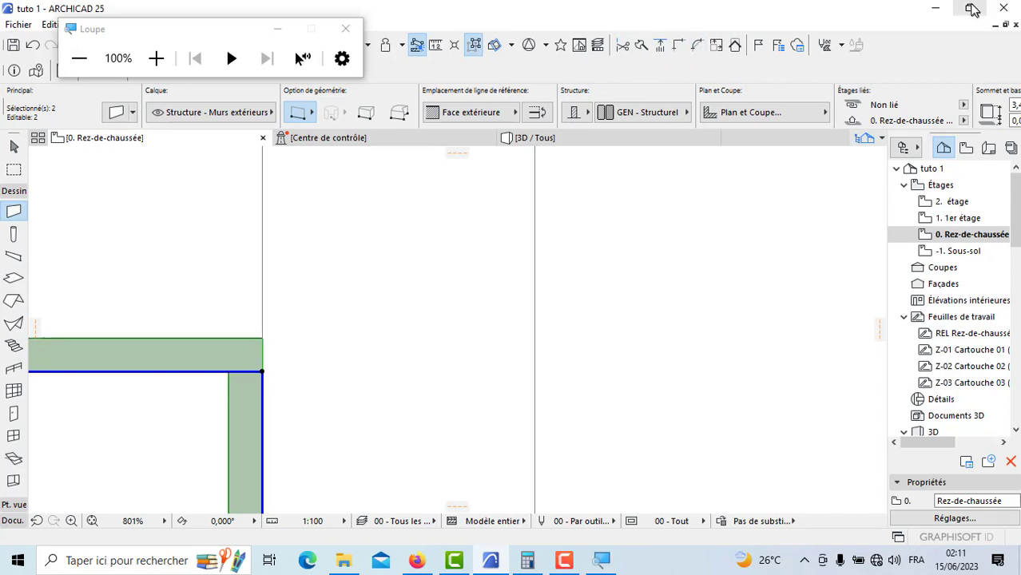
left_click(970, 8)
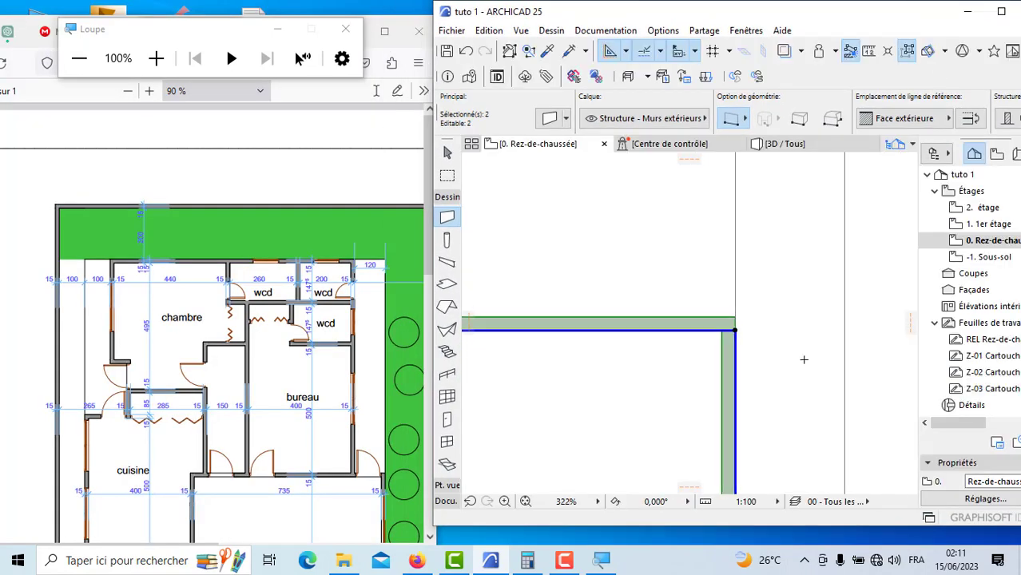
key("Escape")
Step: Draw the bureau's inner side wall 5 m downward from the free end of its upper wall to the salon's upper wall
scroll(797, 358, "down", 3)
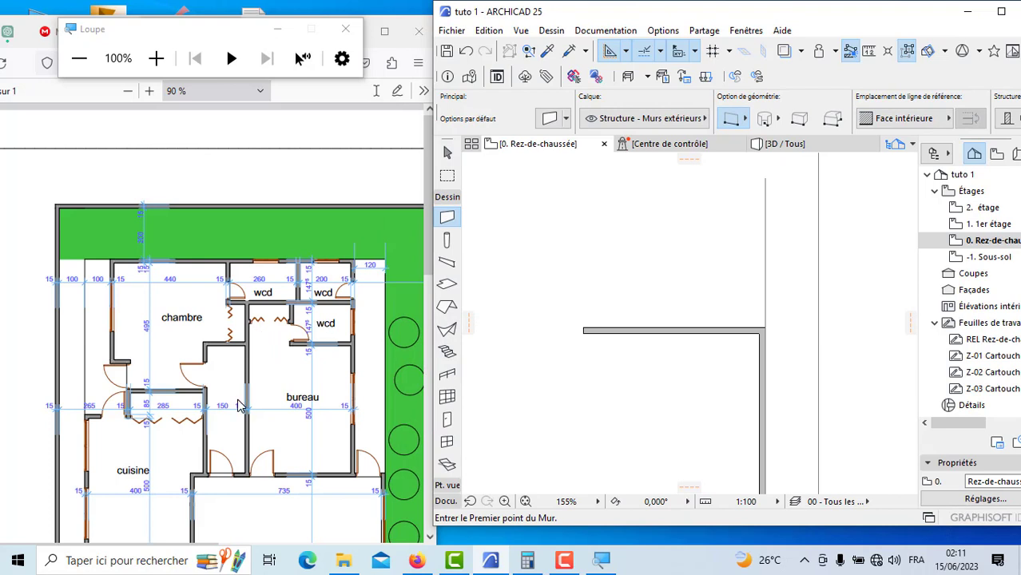
scroll(634, 316, "down", 5)
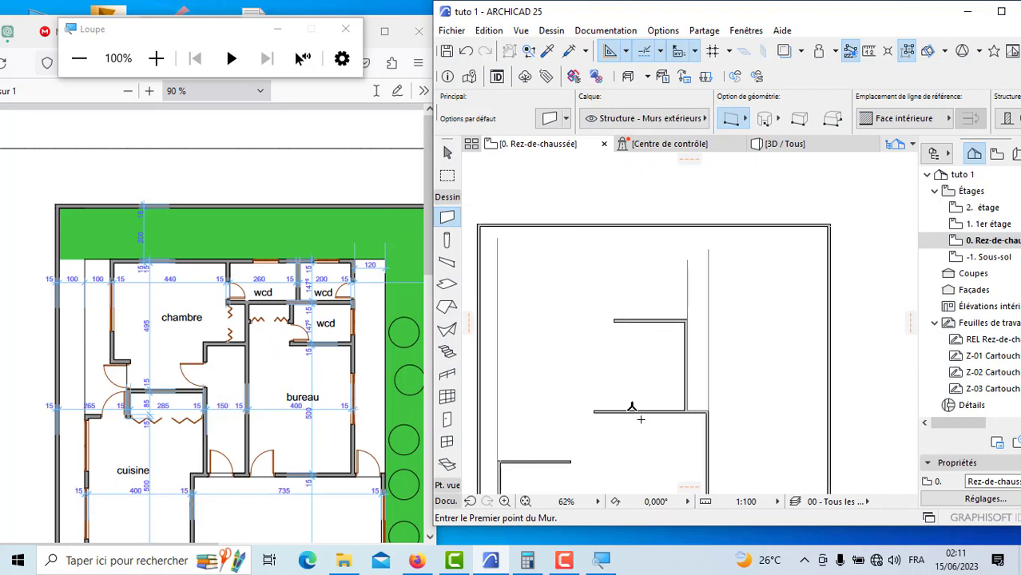
scroll(624, 378, "up", 3)
scroll(612, 294, "up", 10)
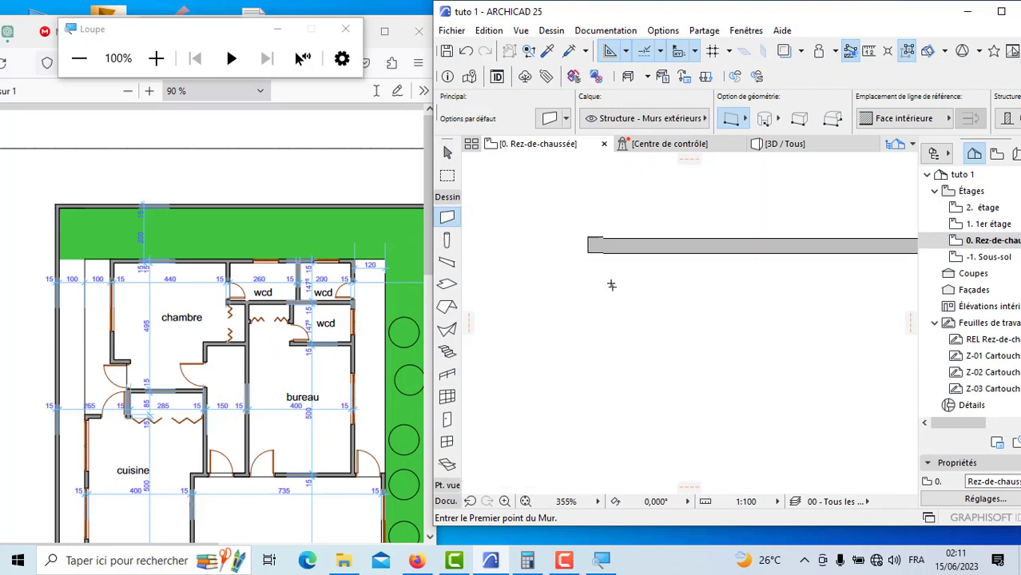
left_click(569, 225)
scroll(586, 234, "down", 10)
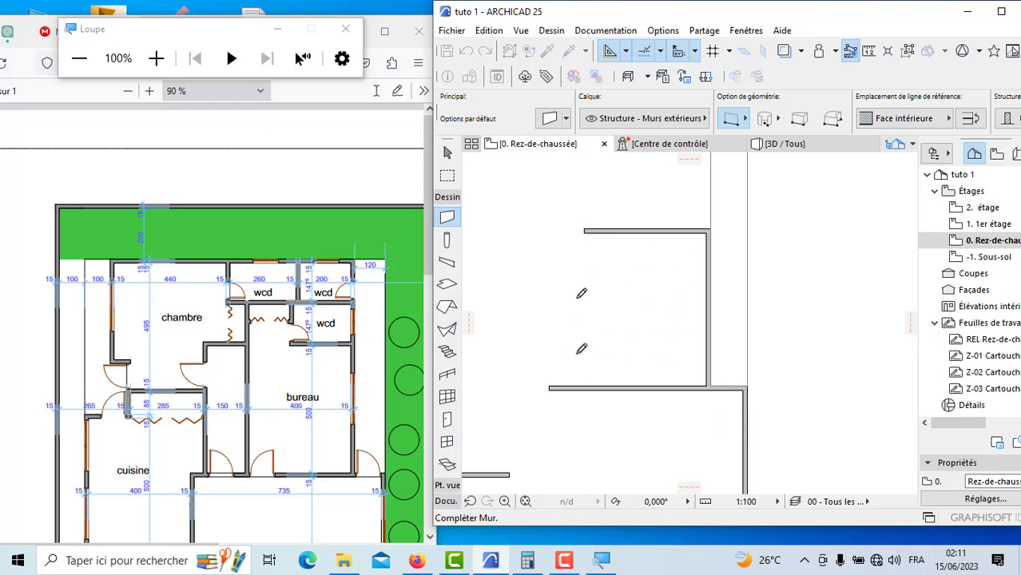
scroll(581, 350, "up", 3)
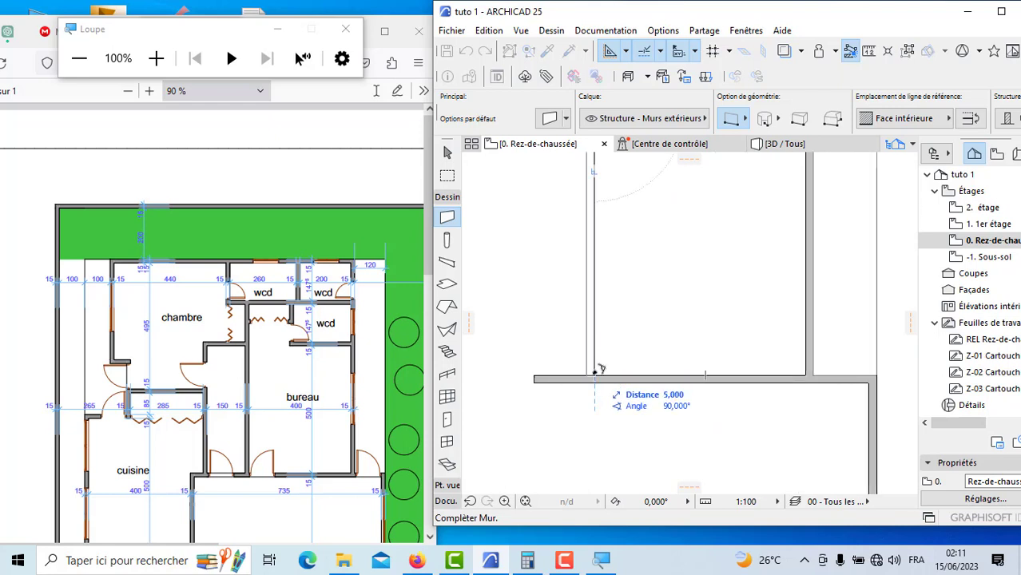
left_click(598, 369)
scroll(637, 372, "down", 5)
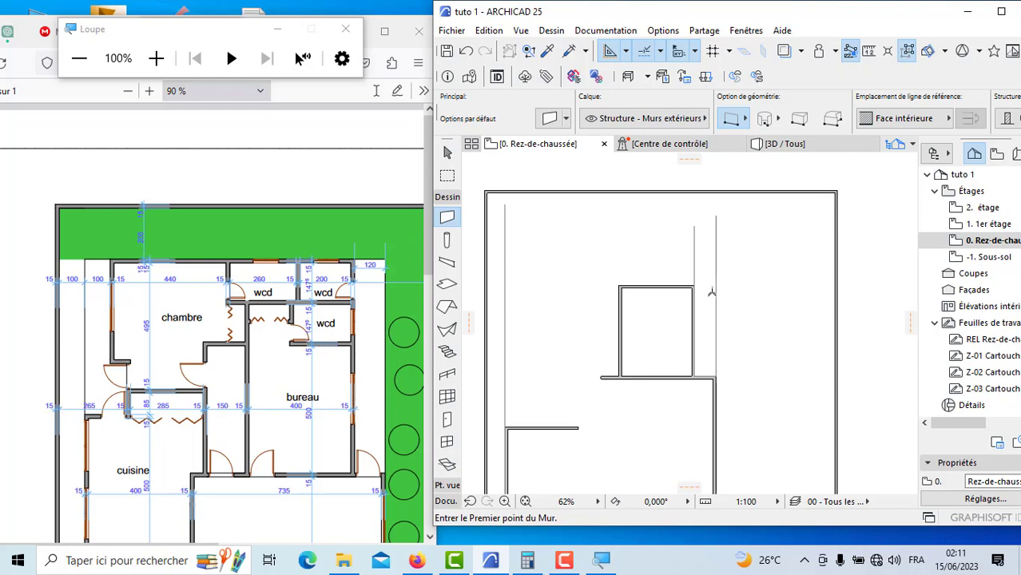
Step: Draw the wcd's exterior side wall about 1.47 m upward from the bureau's outer corner, with the reference line on Face extérieure
scroll(711, 292, "up", 5)
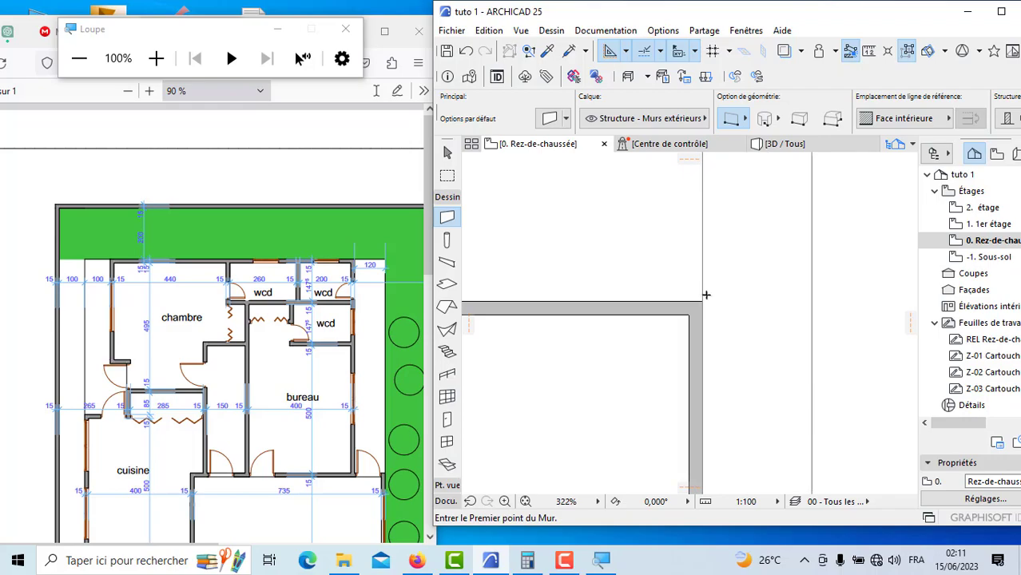
left_click(703, 301)
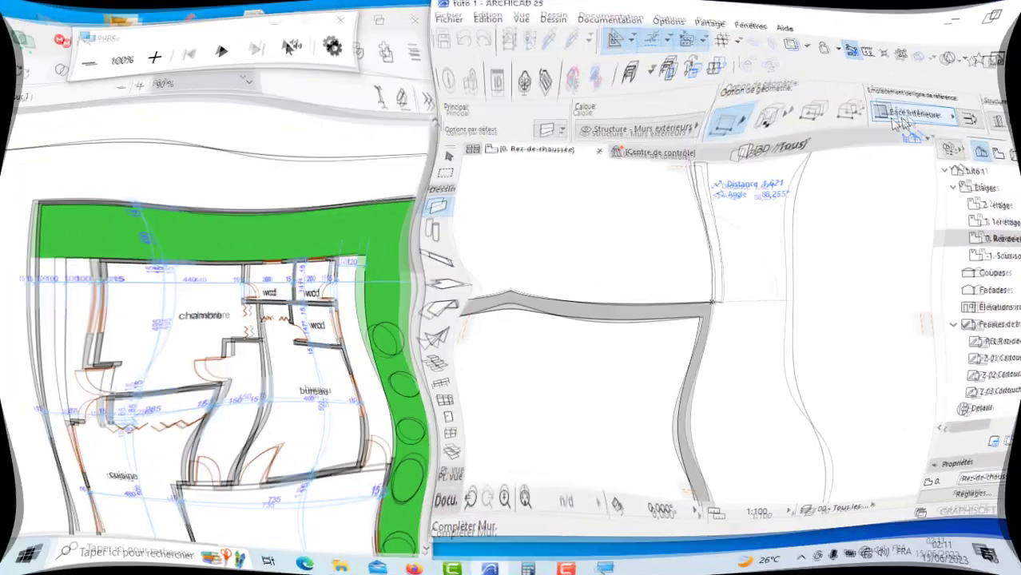
left_click(901, 120)
left_click(825, 117)
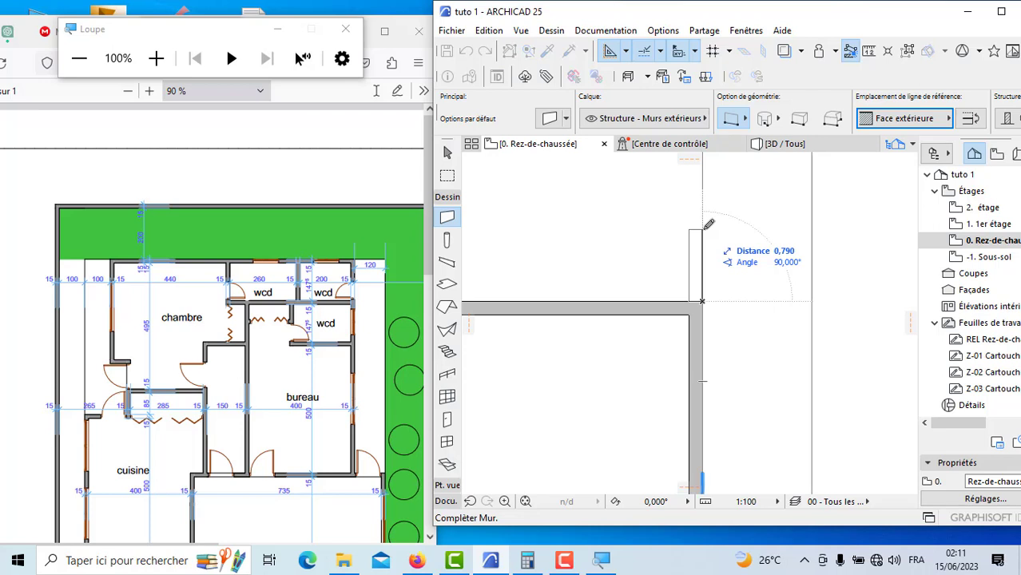
type("1,4")
key("Return")
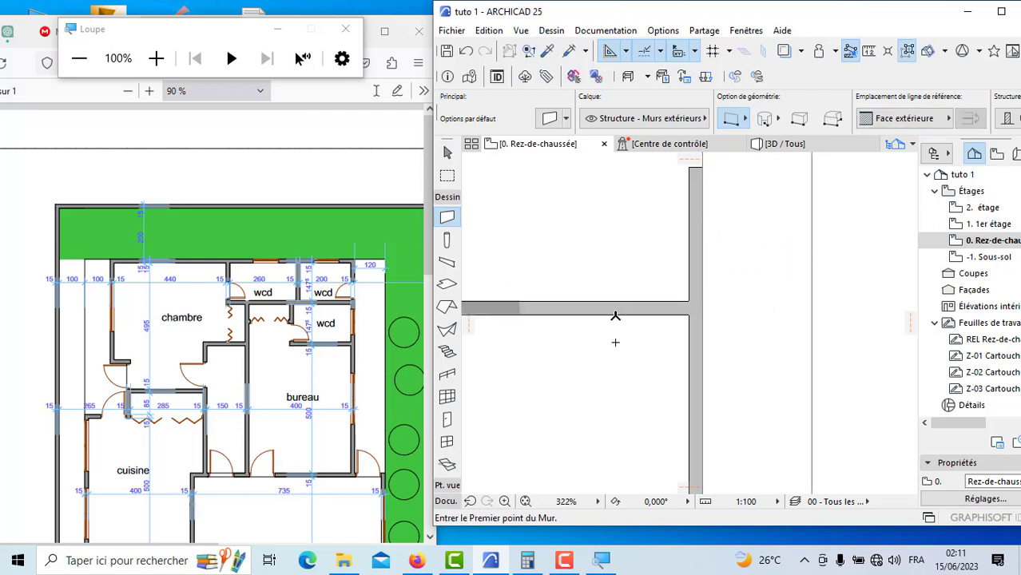
Step: Draw the wcd's upper wall inward from the exterior side wall's inner top corner, with the reference line on Face intérieure
scroll(618, 313, "down", 2)
scroll(658, 239, "up", 3)
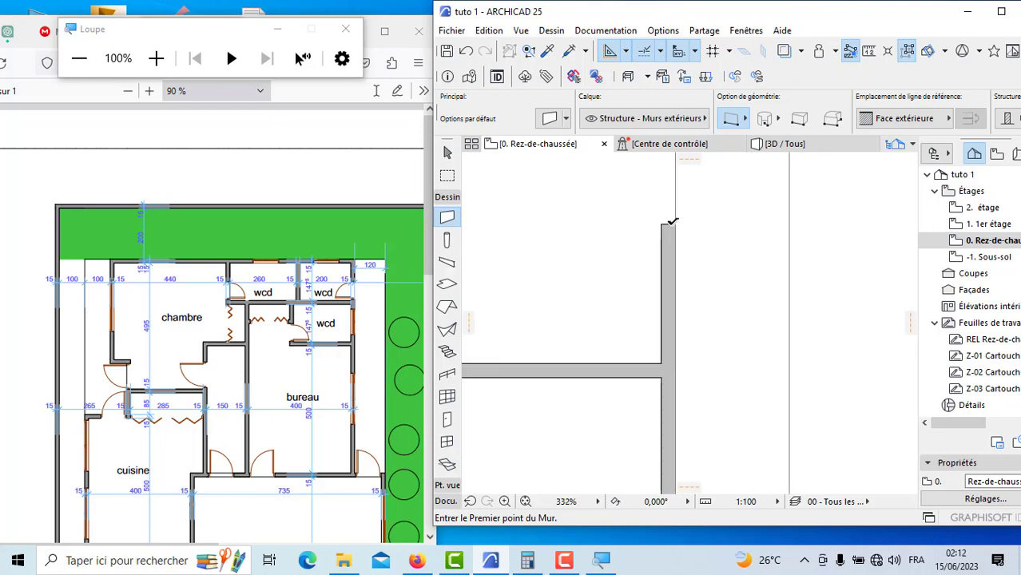
left_click(653, 224)
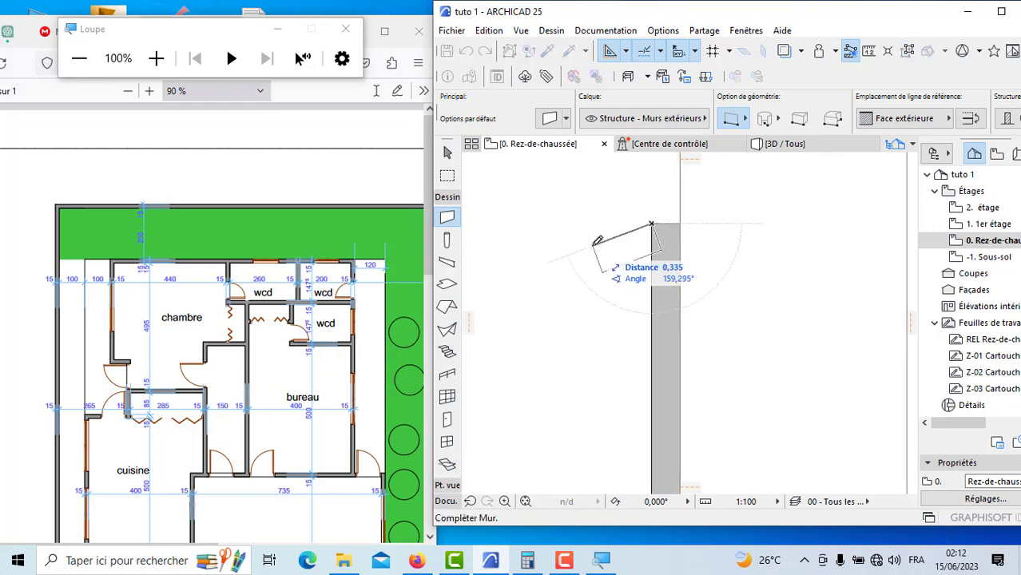
left_click(893, 122)
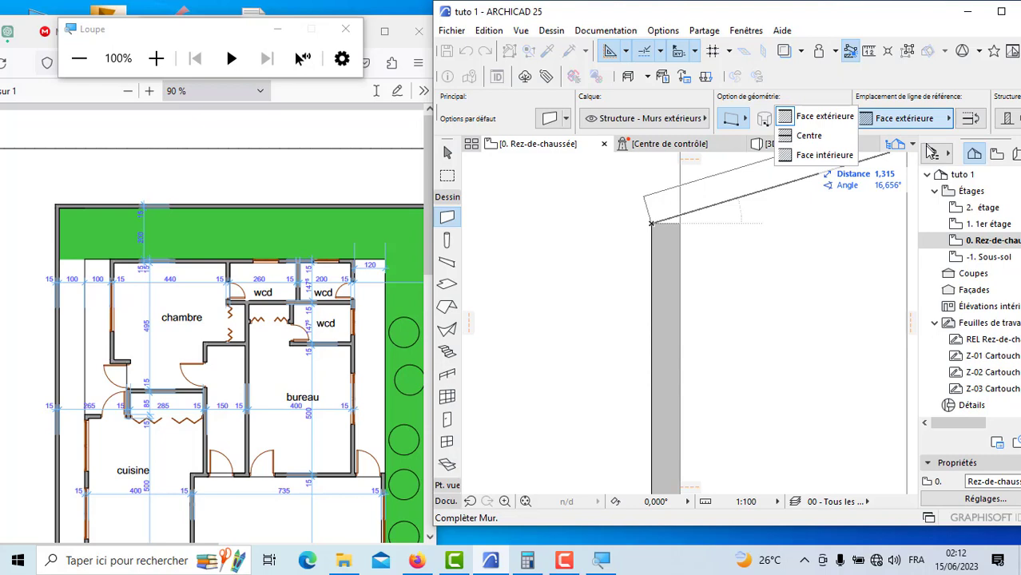
left_click(850, 164)
scroll(875, 253, "down", 2)
scroll(875, 252, "down", 2)
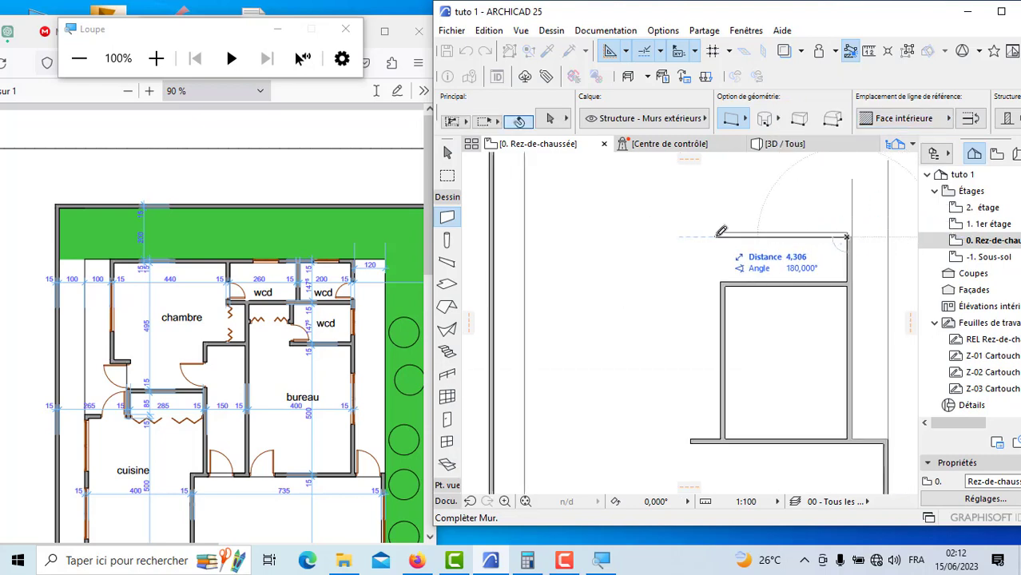
left_click(735, 251)
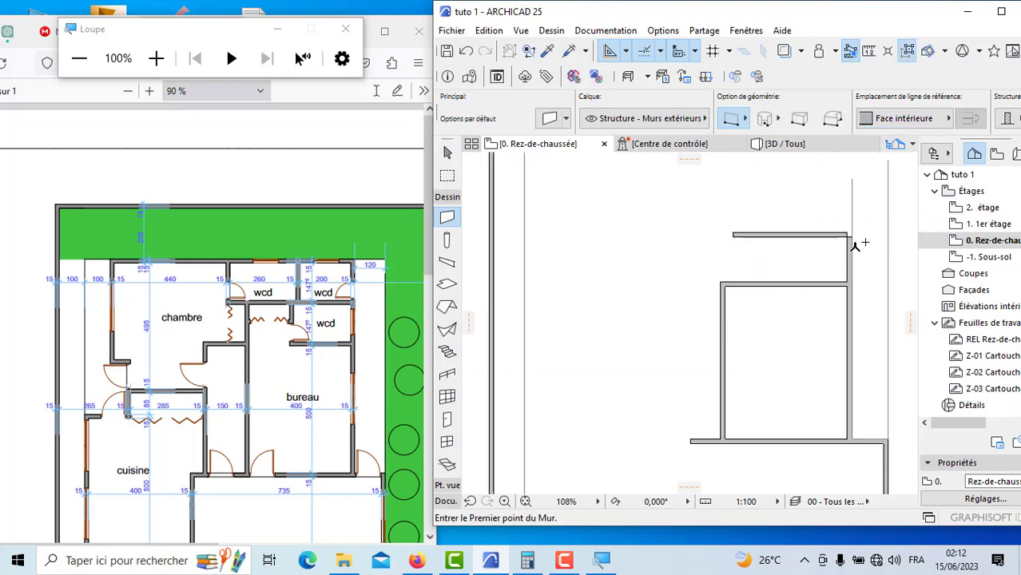
Step: Join the wcd's upper wall and exterior side wall at their corner with the Intersection command
scroll(864, 242, "up", 2)
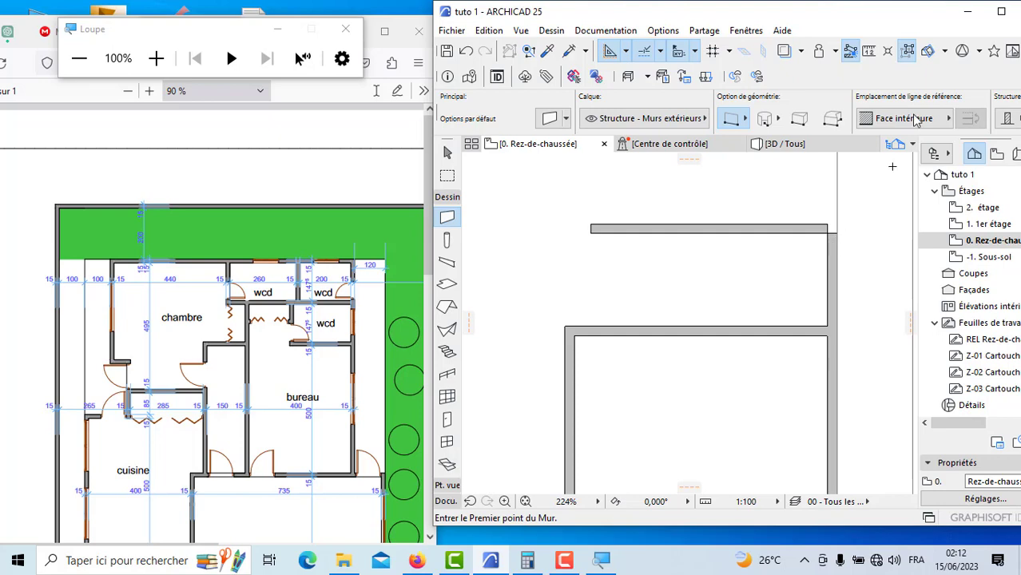
left_click(1001, 11)
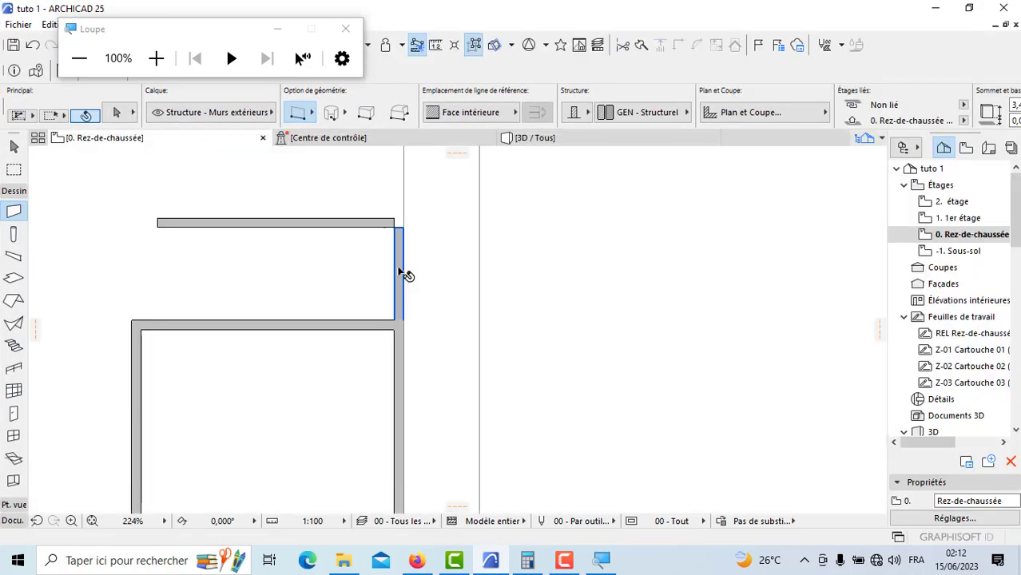
left_click(402, 273, "shift")
left_click(359, 225, "shift")
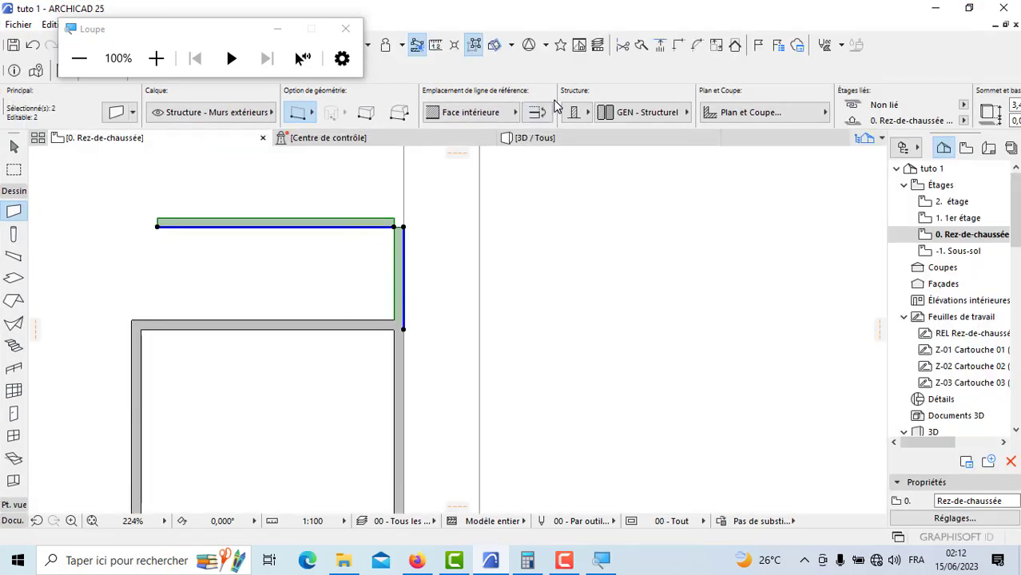
scroll(657, 241, "down", 4)
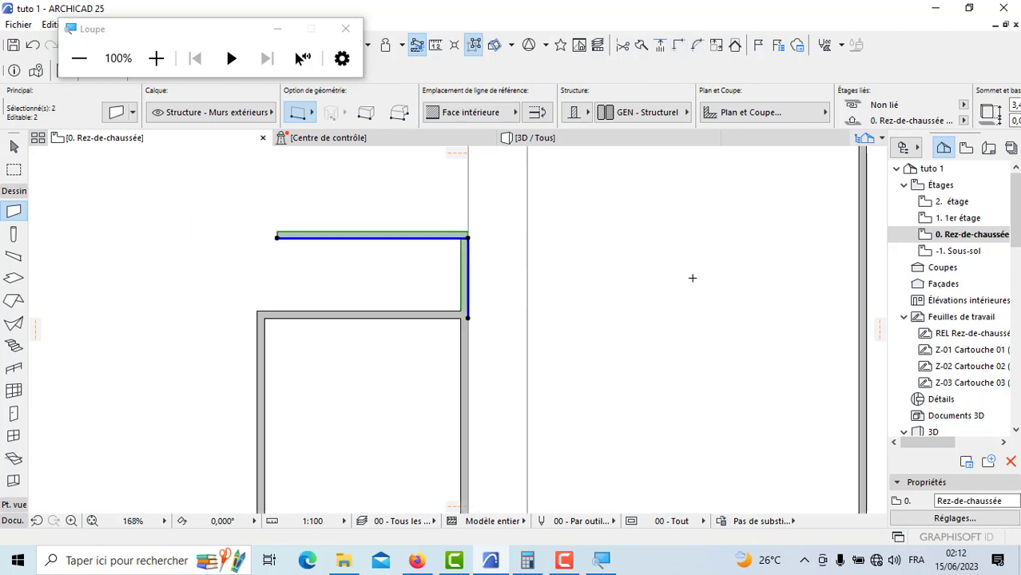
key("Escape")
Step: Extend the bureau's inner side wall up to the free end of the wcd's upper wall with the Intersection command
left_click(376, 357, "shift")
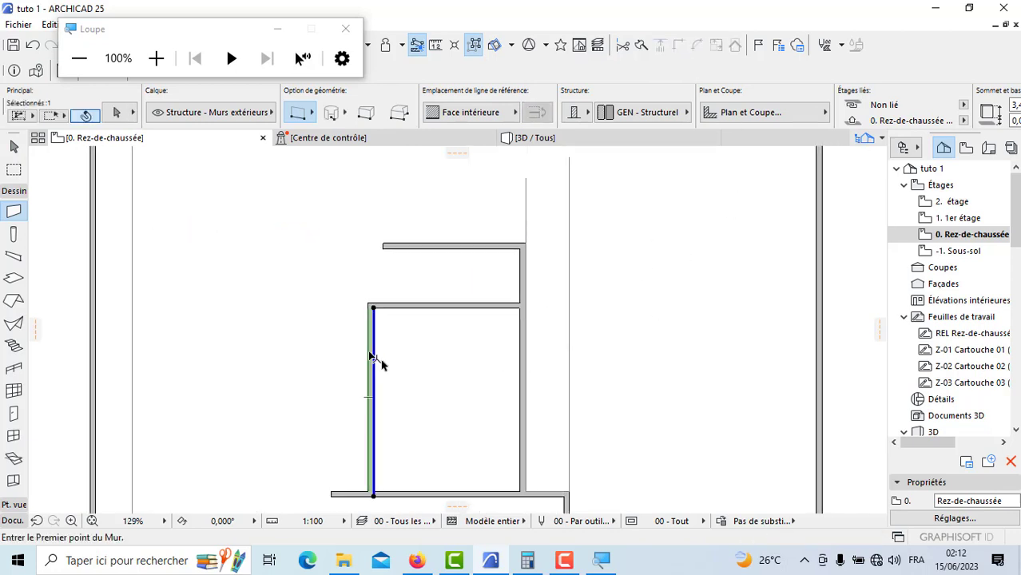
left_click(438, 254, "shift")
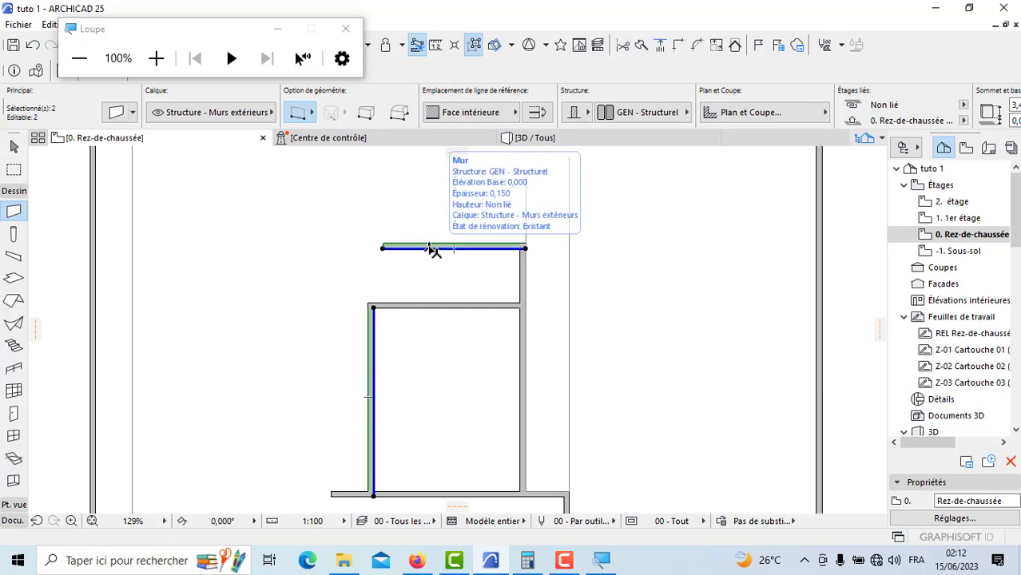
left_click(679, 46)
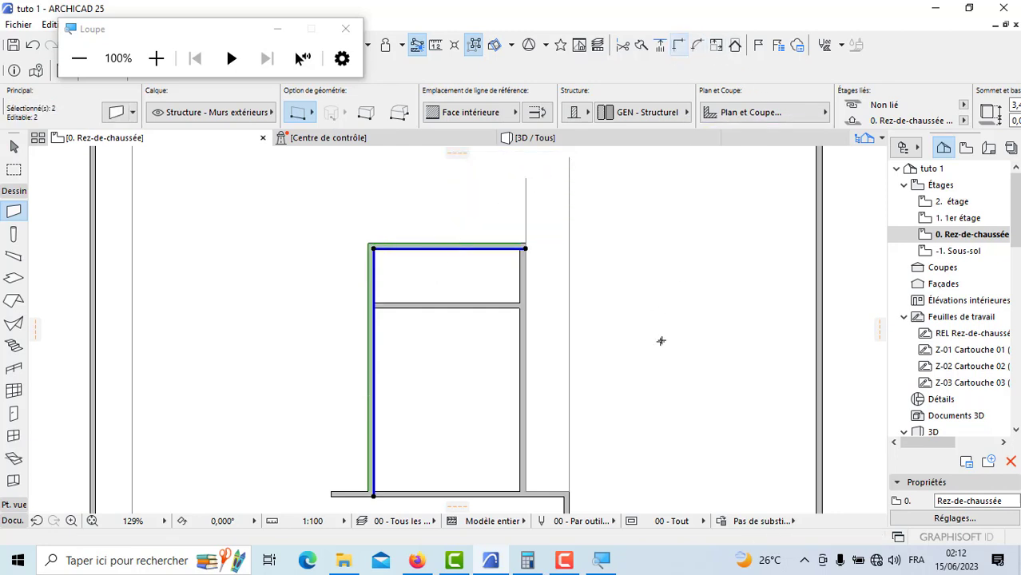
key("Escape")
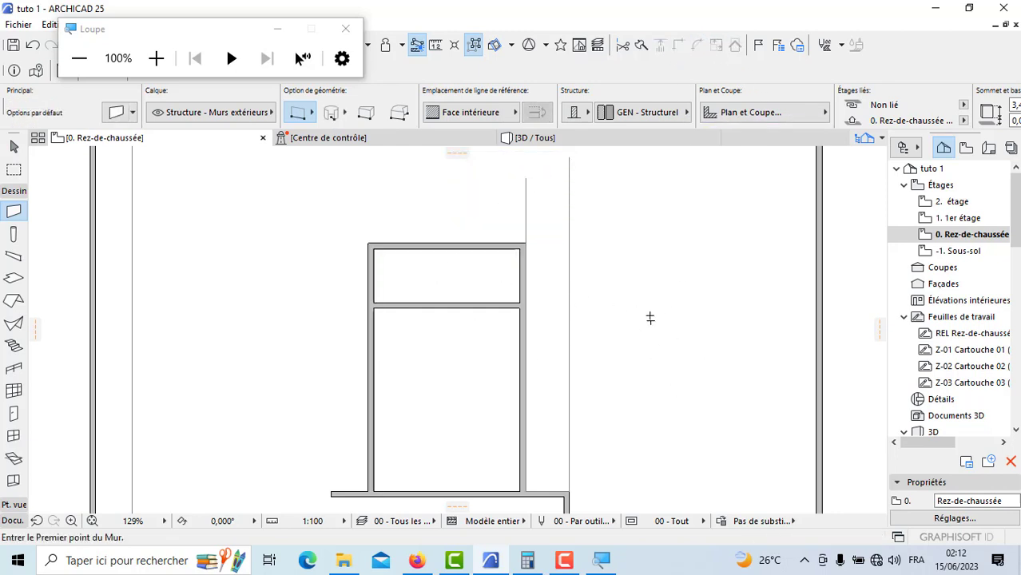
Step: Draw a guide polyline 1.5 m leftward from the foot of the bureau's inner side wall, then about 6.4 m upward
scroll(650, 318, "down", 3)
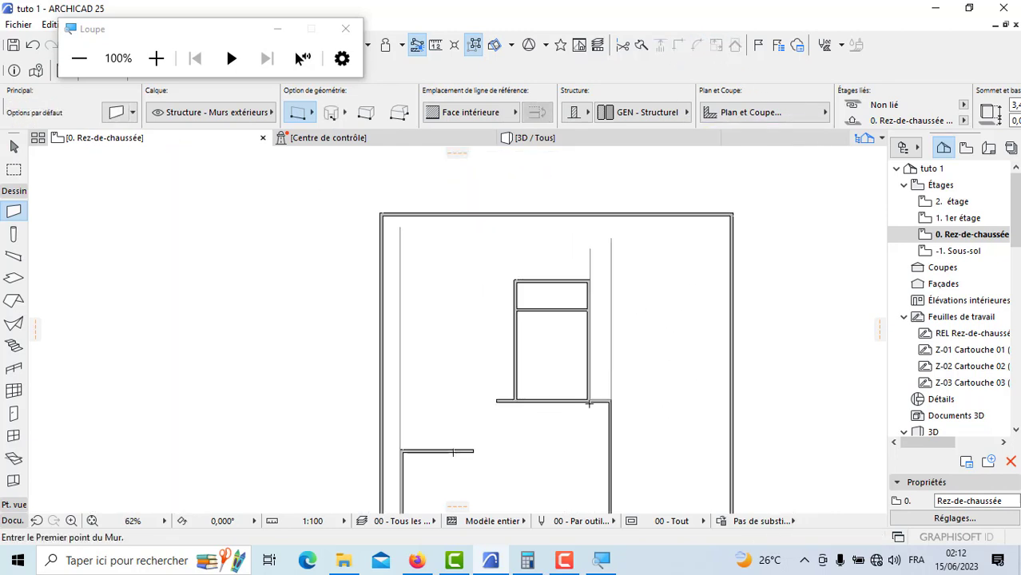
left_click(969, 8)
scroll(227, 350, "down", 3)
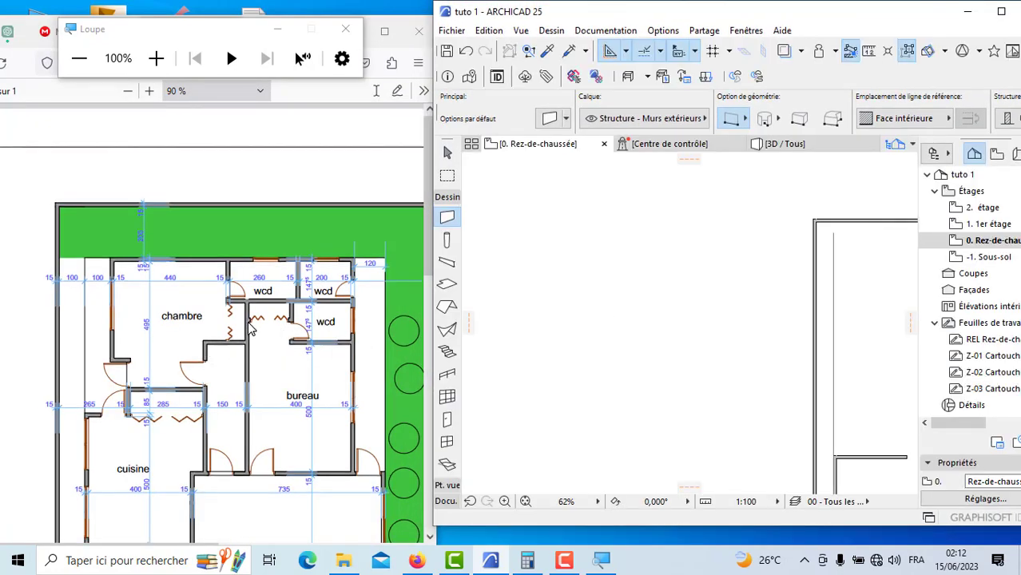
scroll(691, 314, "down", 2)
scroll(692, 314, "up", 2)
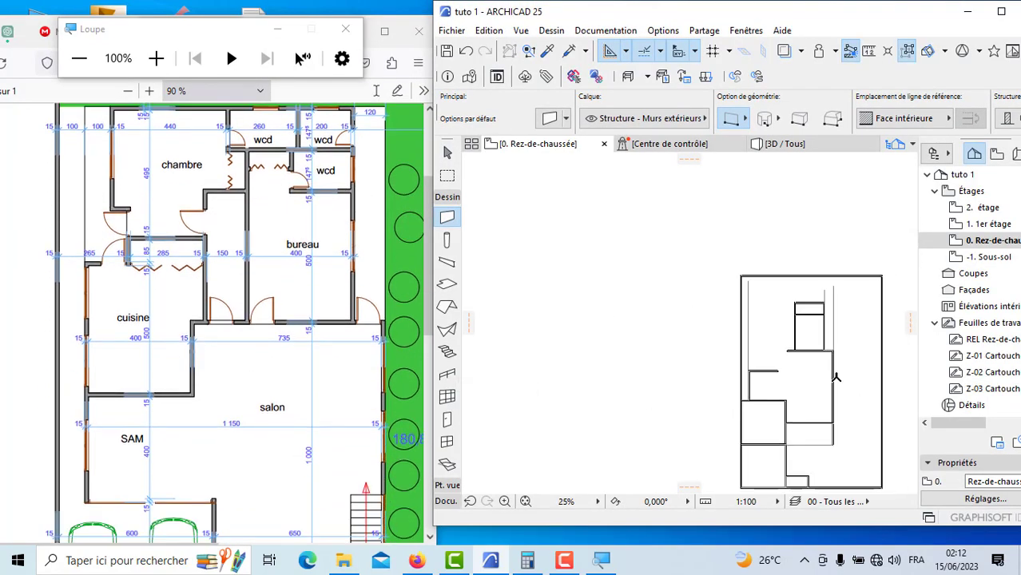
left_click(447, 504)
left_click(446, 361)
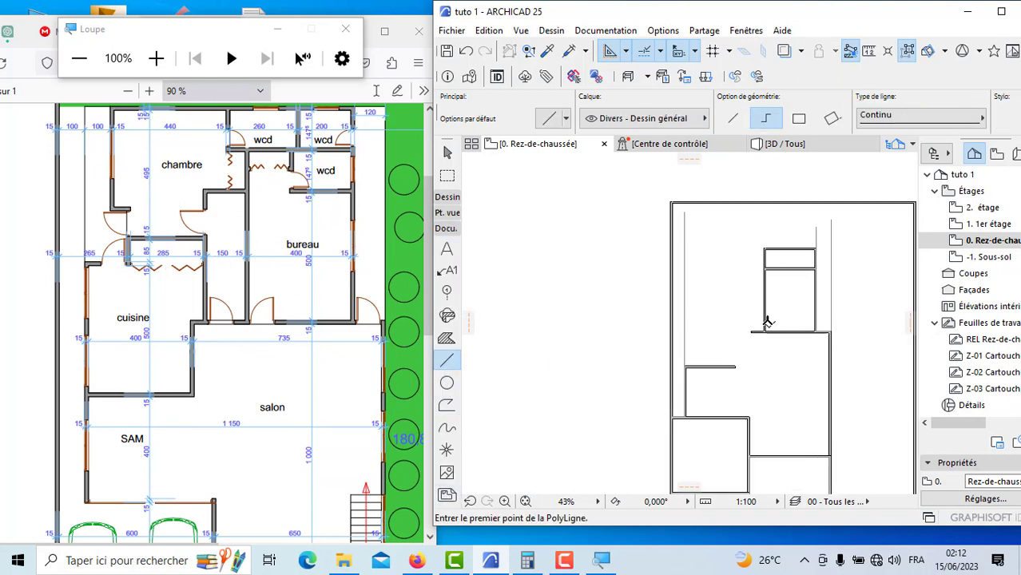
scroll(766, 332, "up", 2)
scroll(766, 336, "up", 8)
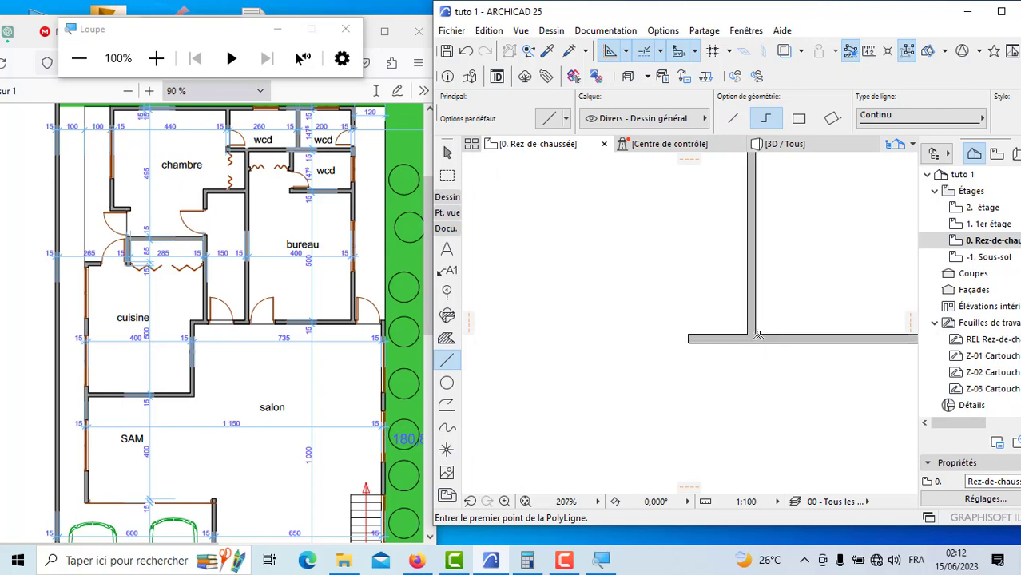
left_click(736, 330)
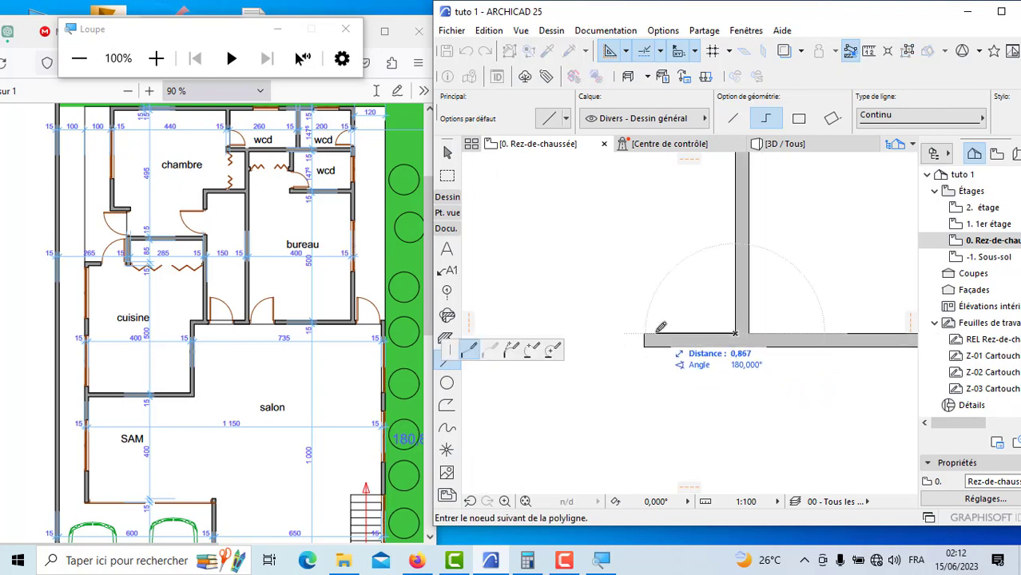
type("1")
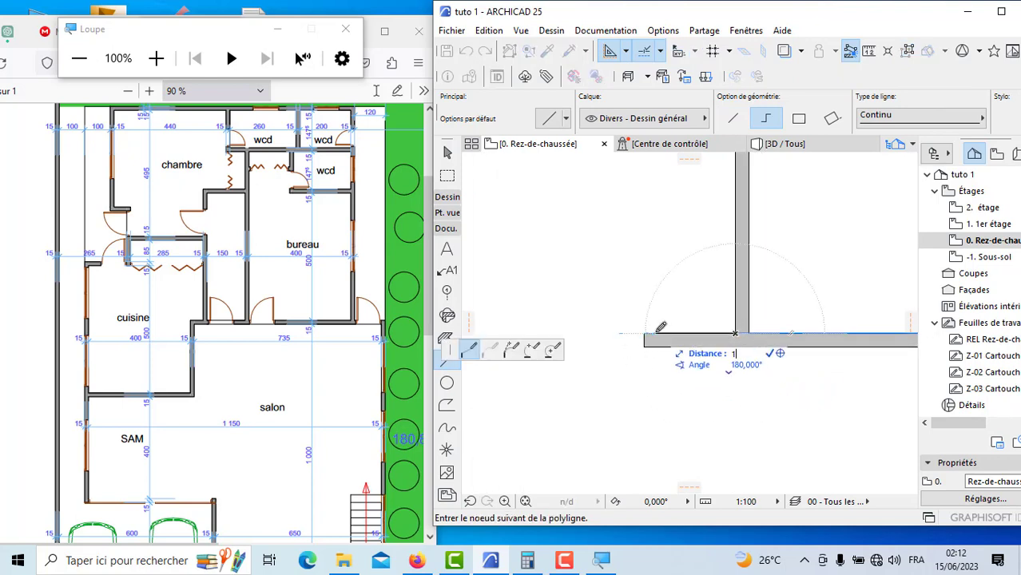
type(",5")
key("Return")
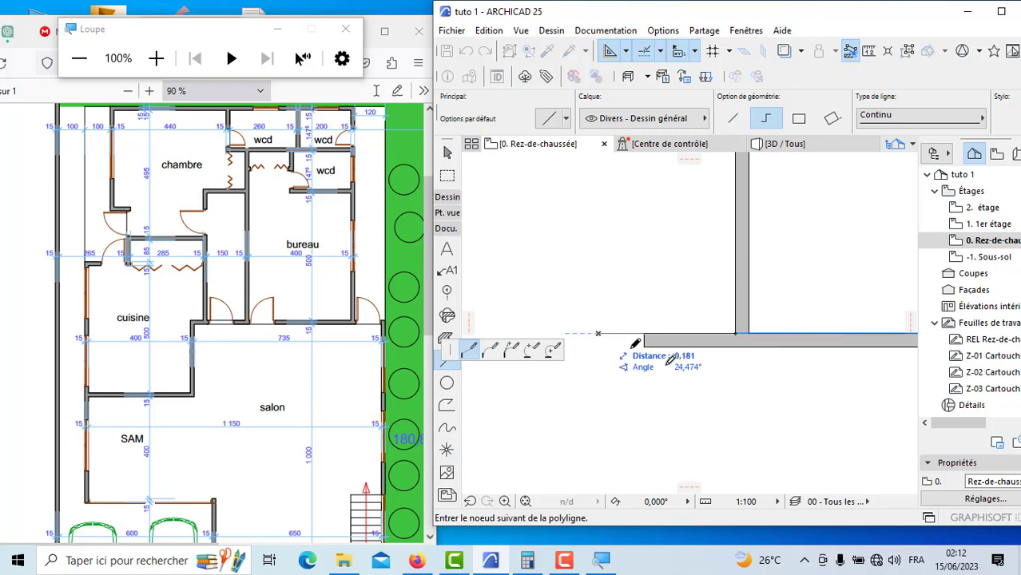
scroll(672, 385, "down", 5)
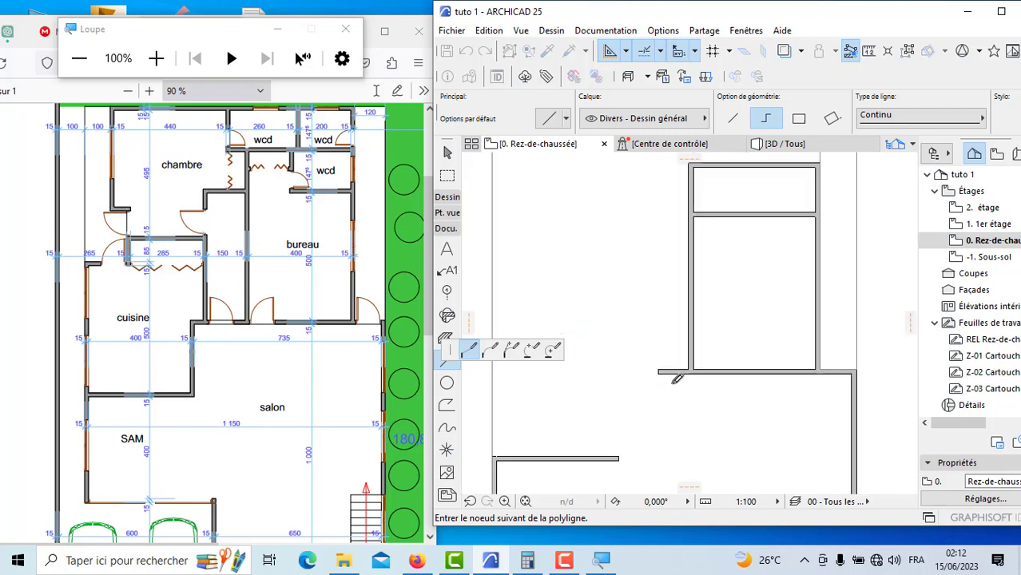
double_click(649, 164)
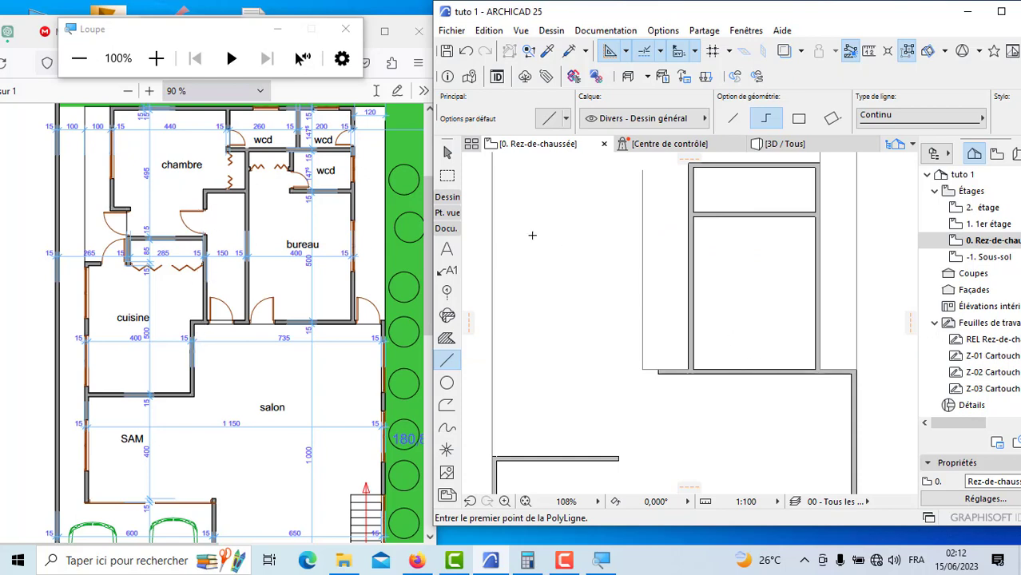
Step: Draw the corridor's side wall upward along the guide line from its lower corner, with the reference line on Face extérieure
left_click(448, 197)
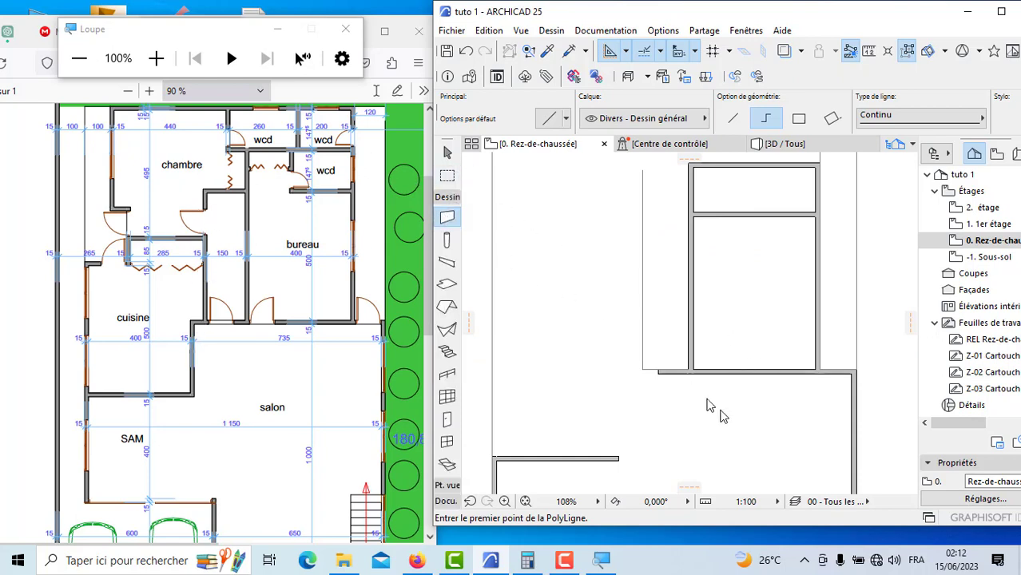
scroll(662, 384, "up", 5)
left_click(607, 340)
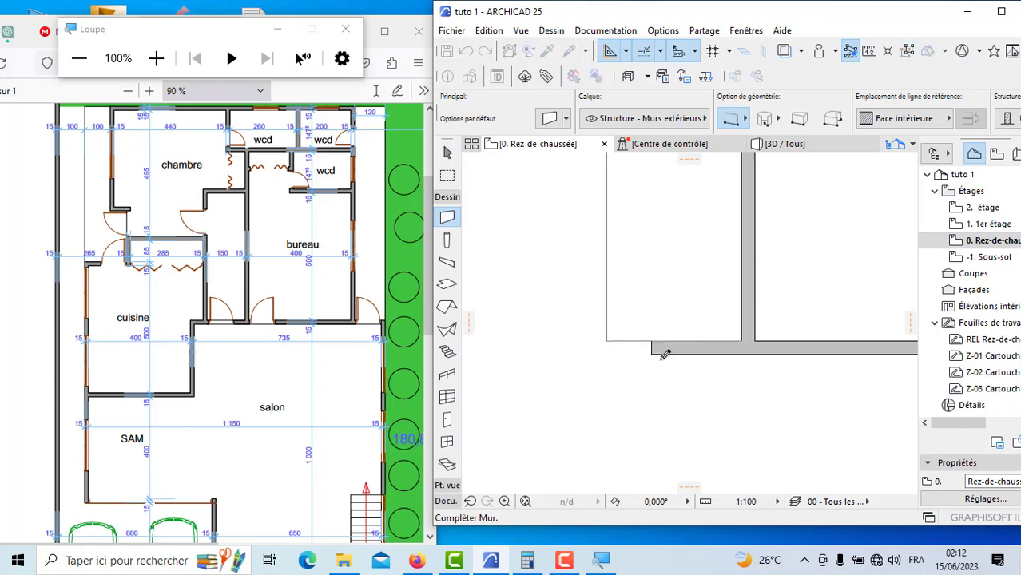
scroll(661, 360, "down", 4)
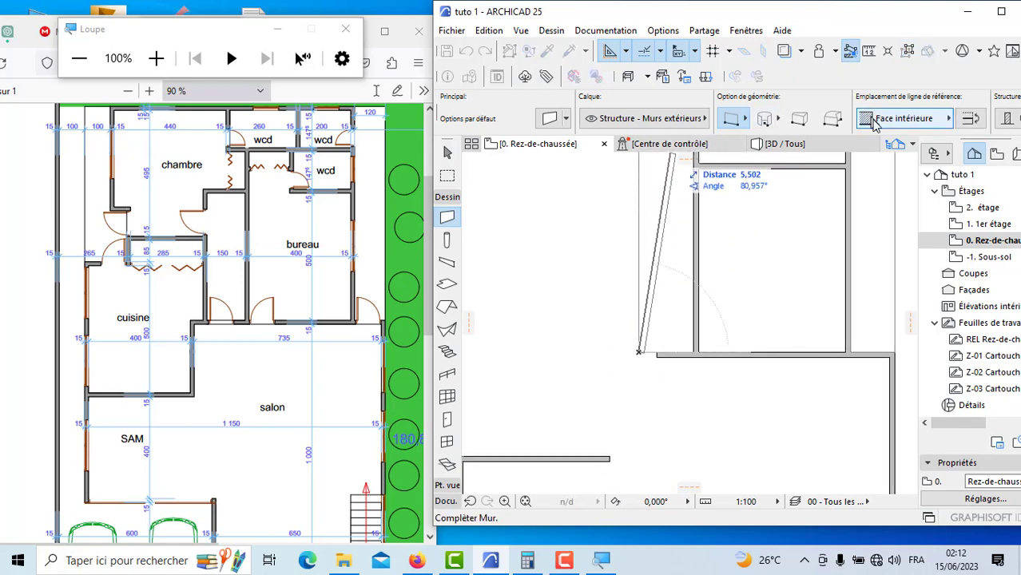
left_click(903, 118)
left_click(821, 121)
scroll(609, 292, "down", 2)
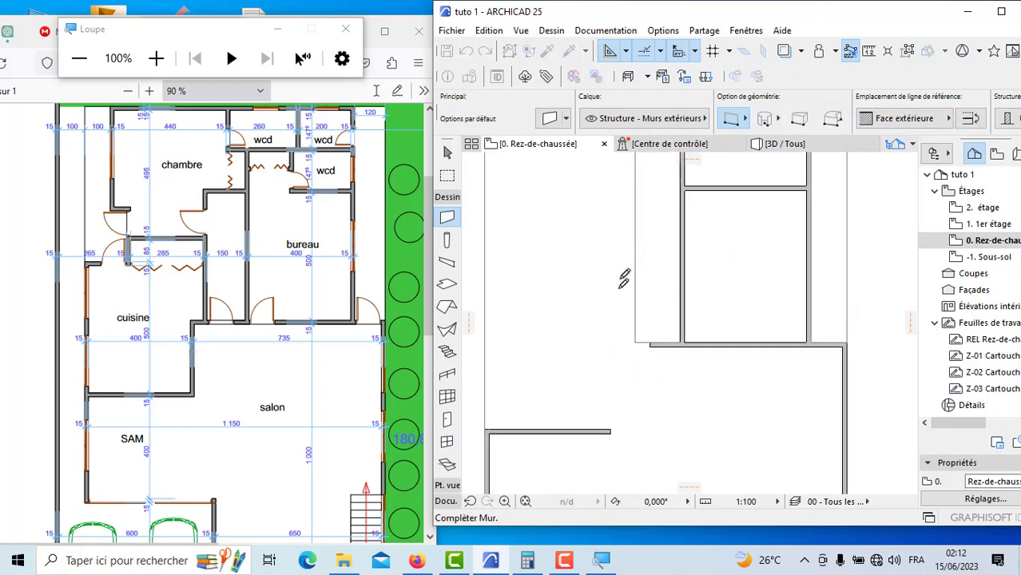
left_click(628, 191)
Step: Join the corridor's side wall and the salon's upper wall at their corner with the Intersection command
scroll(655, 370, "up", 8)
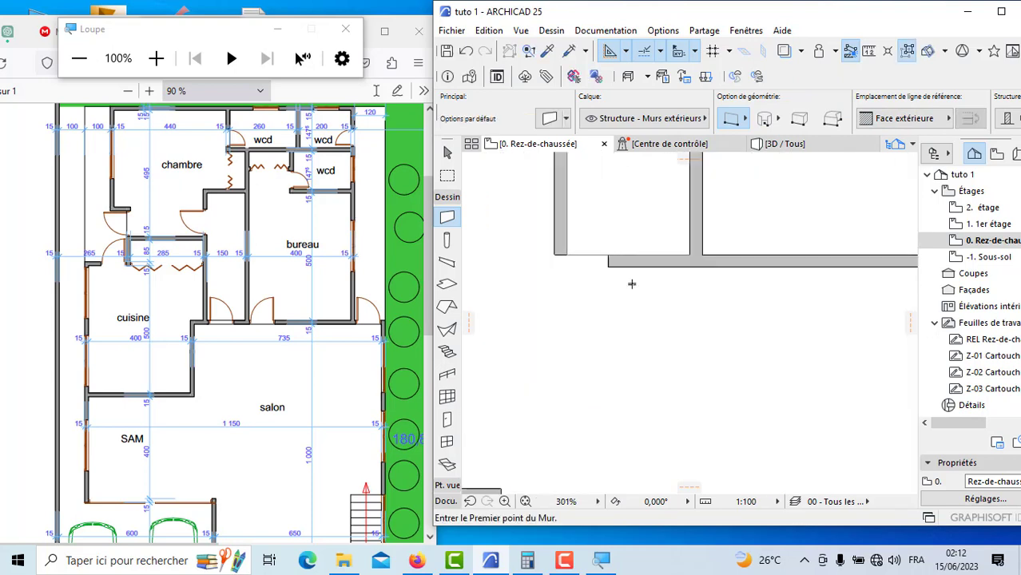
left_click(628, 261, "shift")
left_click(560, 226, "shift")
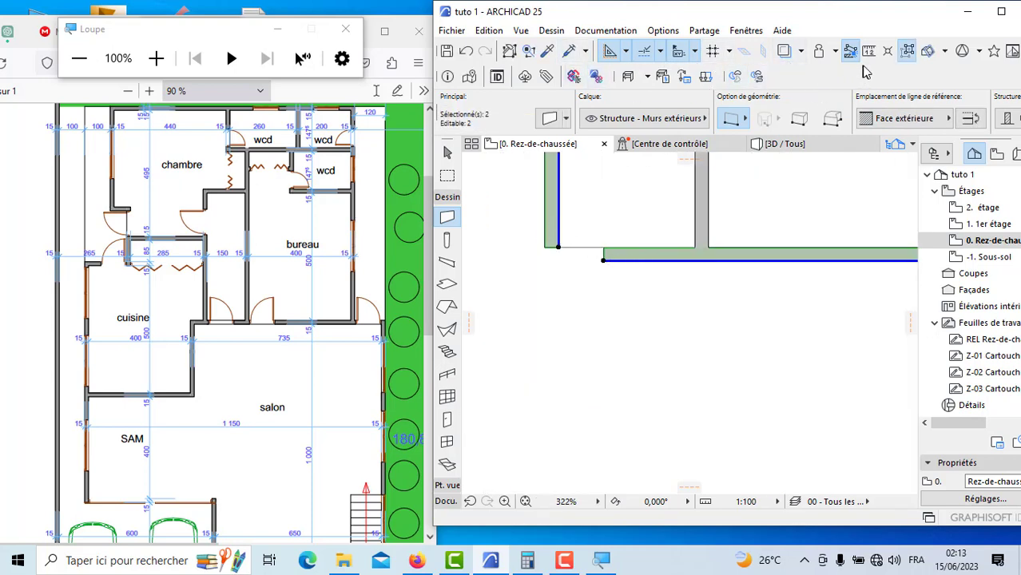
left_click(1001, 11)
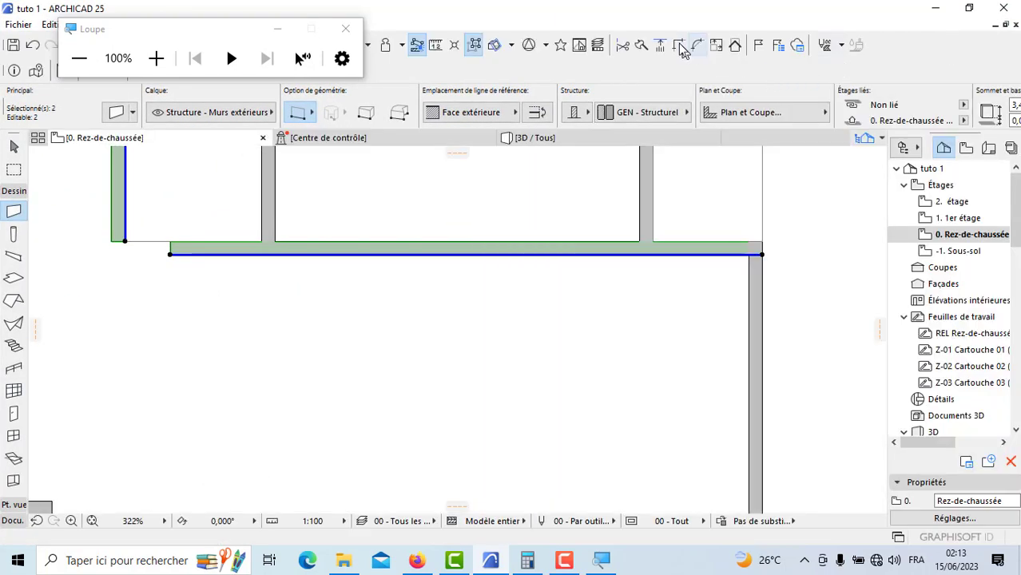
scroll(660, 304, "down", 8)
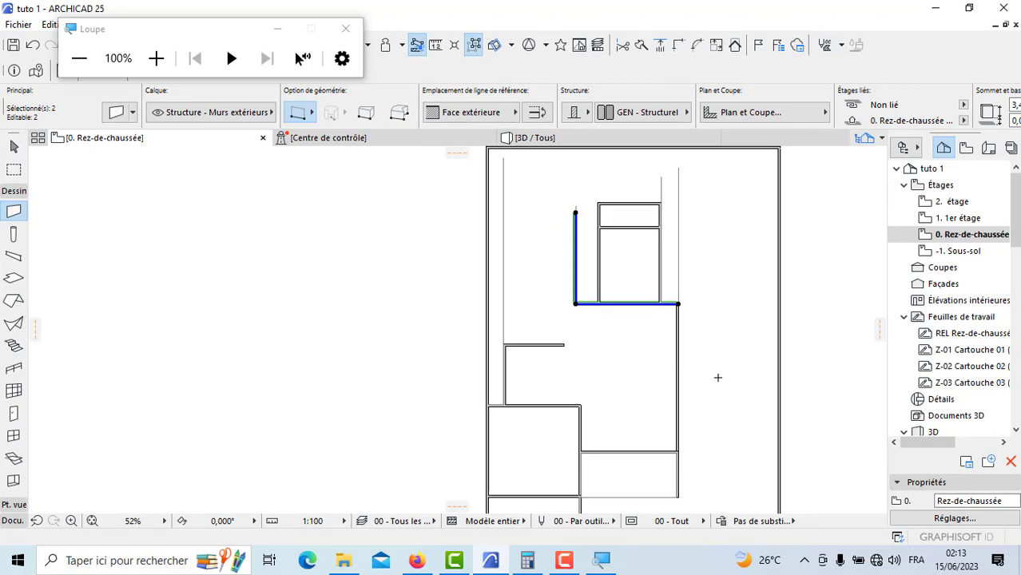
key("Escape")
left_click(970, 8)
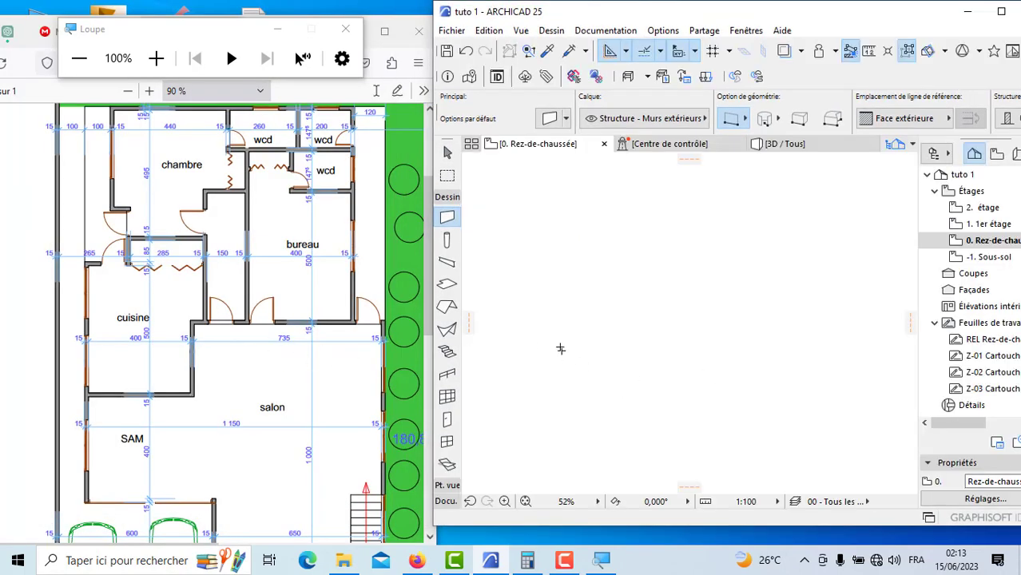
scroll(560, 349, "down", 5)
scroll(561, 346, "up", 4)
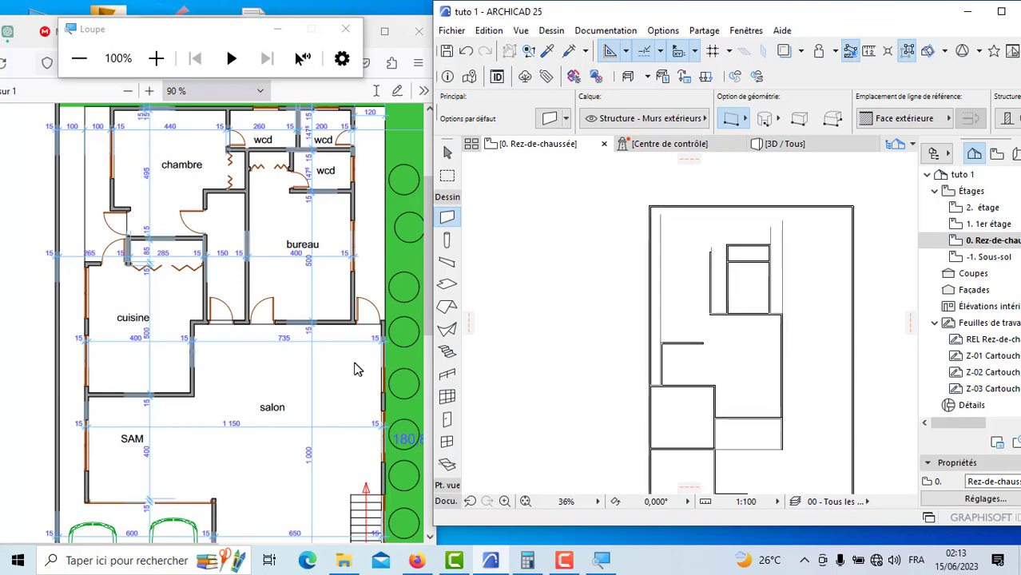
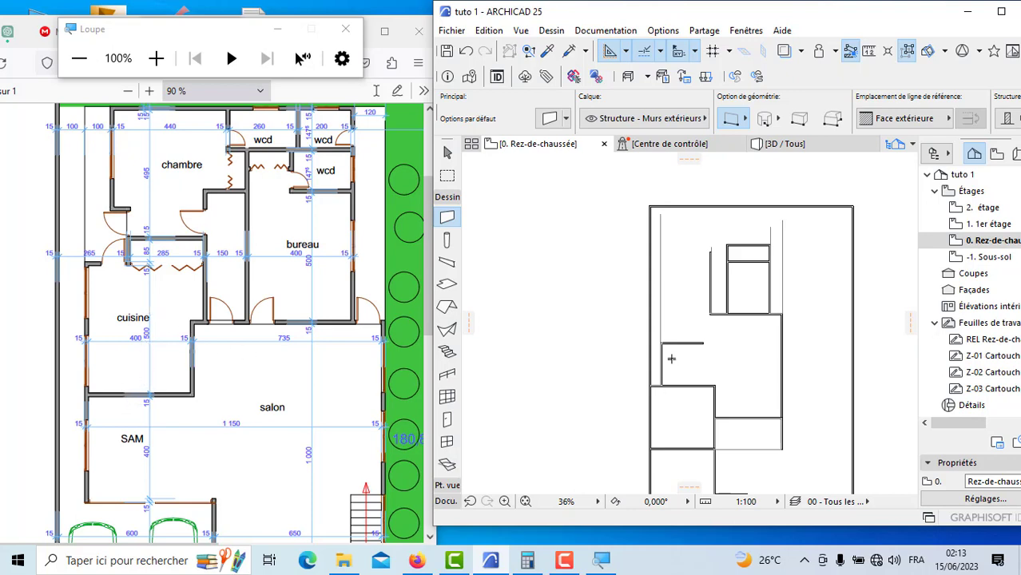
Step: Draw the cuisine's outer side wall 5 m upward along the guide line from the corner above SAM, with the reference line on Face intérieure
scroll(672, 359, "down", 1)
scroll(660, 372, "up", 1)
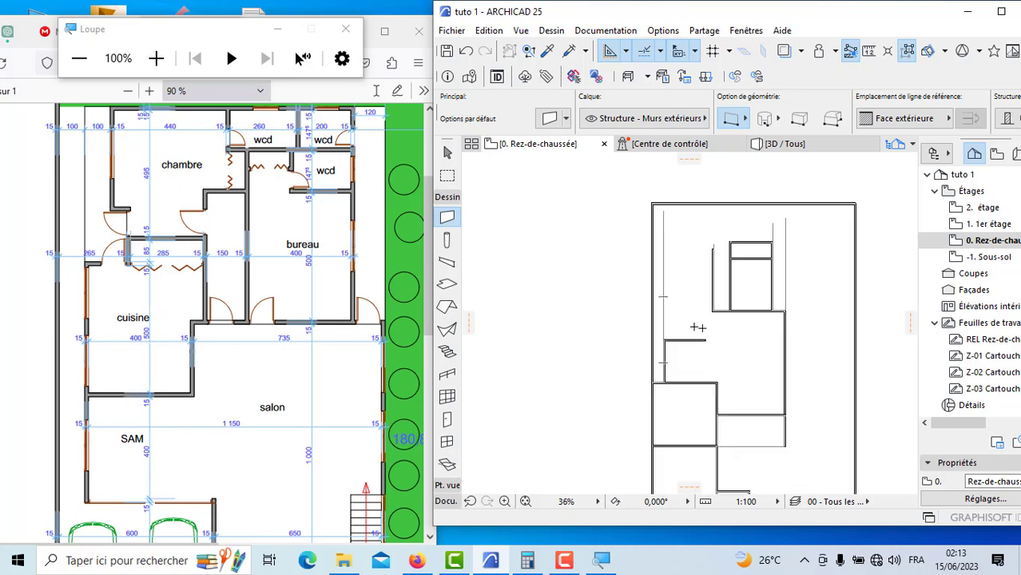
scroll(679, 327, "up", 10)
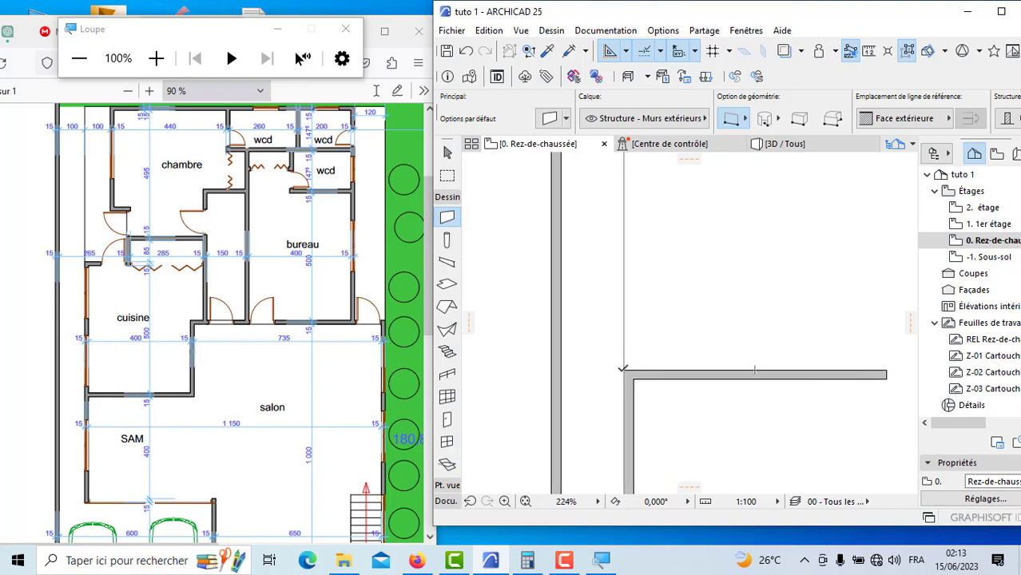
left_click(623, 370)
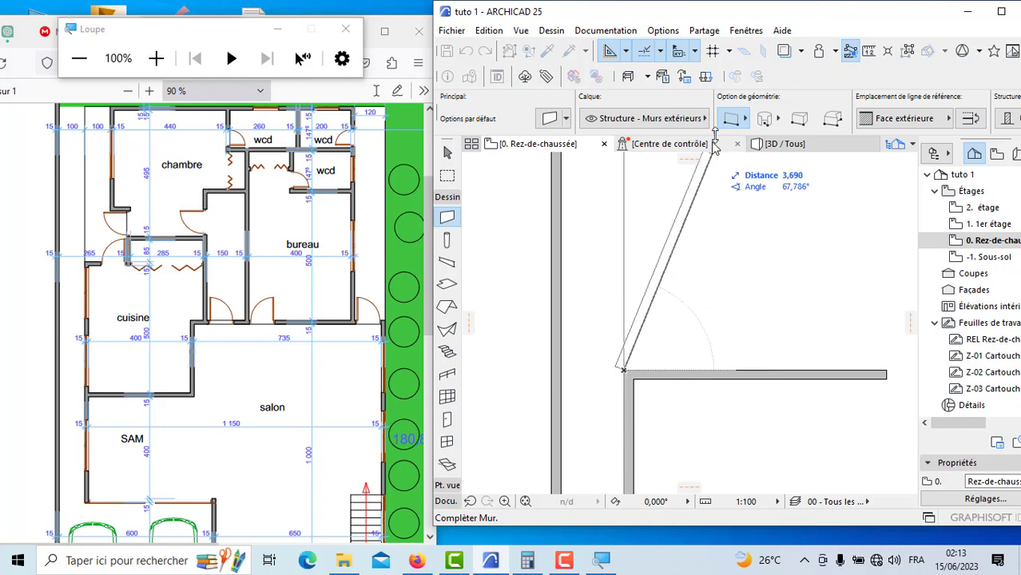
left_click(911, 121)
left_click(823, 155)
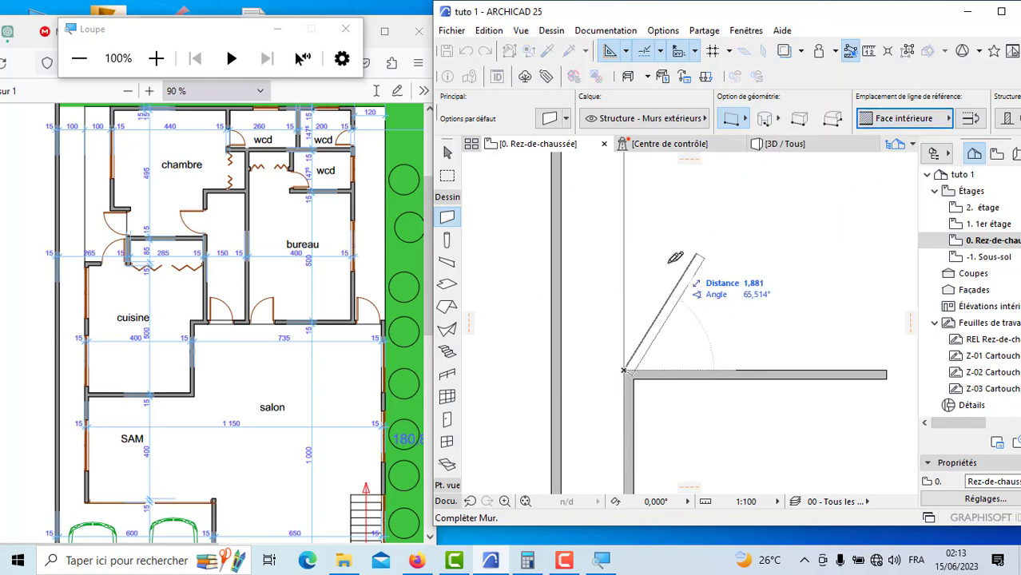
type("5")
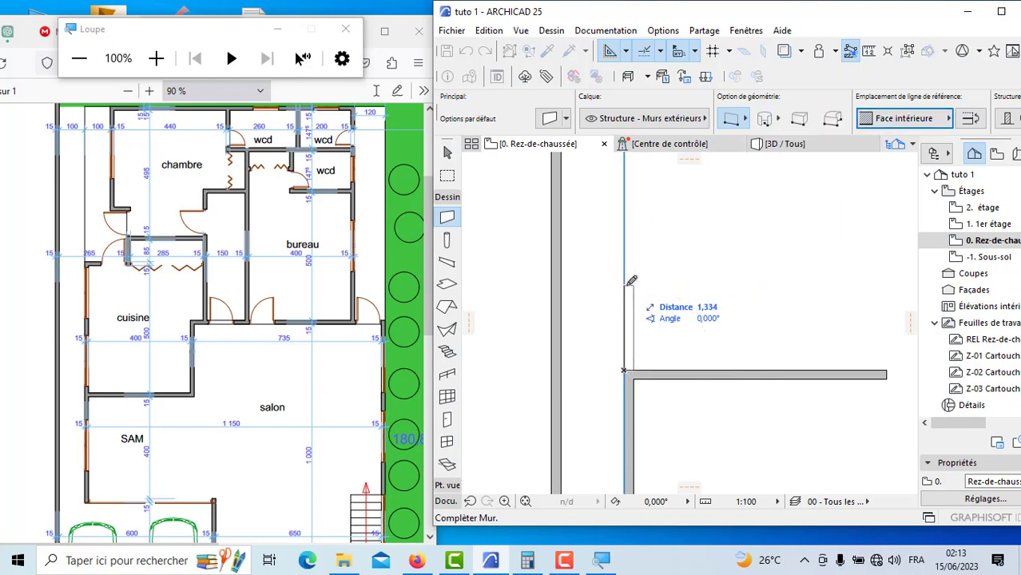
key("Return")
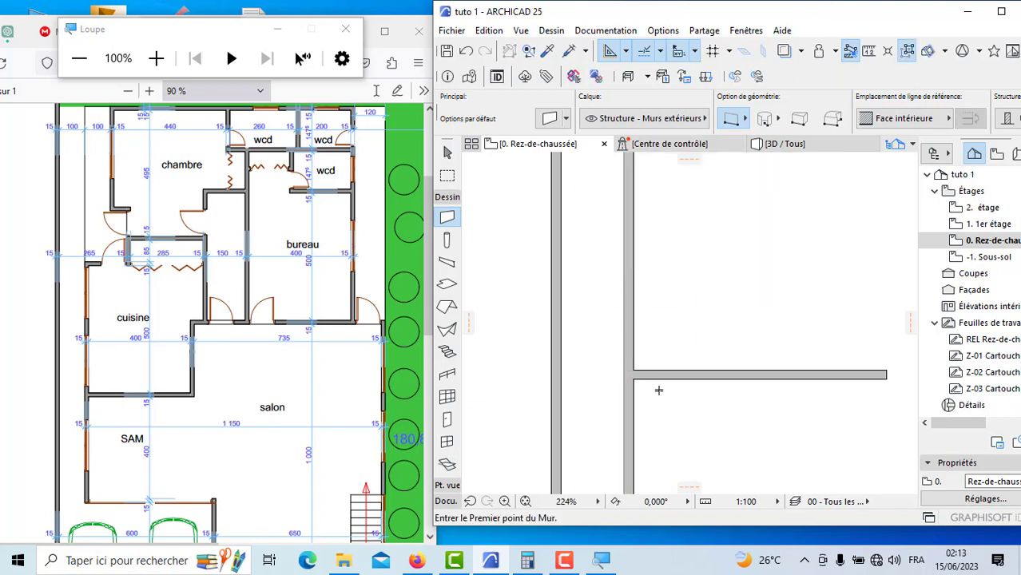
Step: Draw a short wall upward from the free end of the cuisine's lower wall toward the salon's upper wall
scroll(697, 377, "down", 5)
scroll(775, 402, "up", 3)
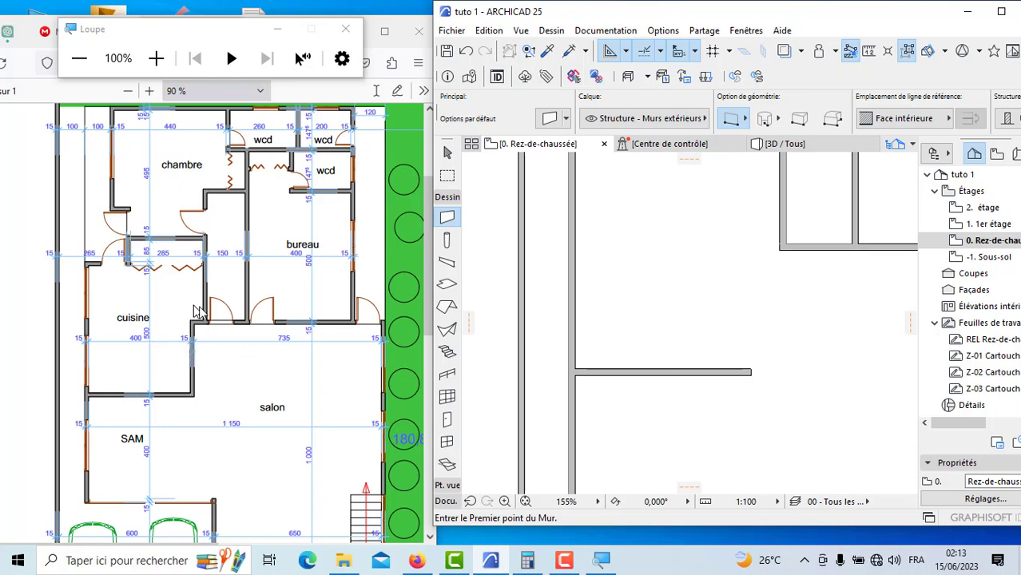
scroll(755, 371, "up", 2)
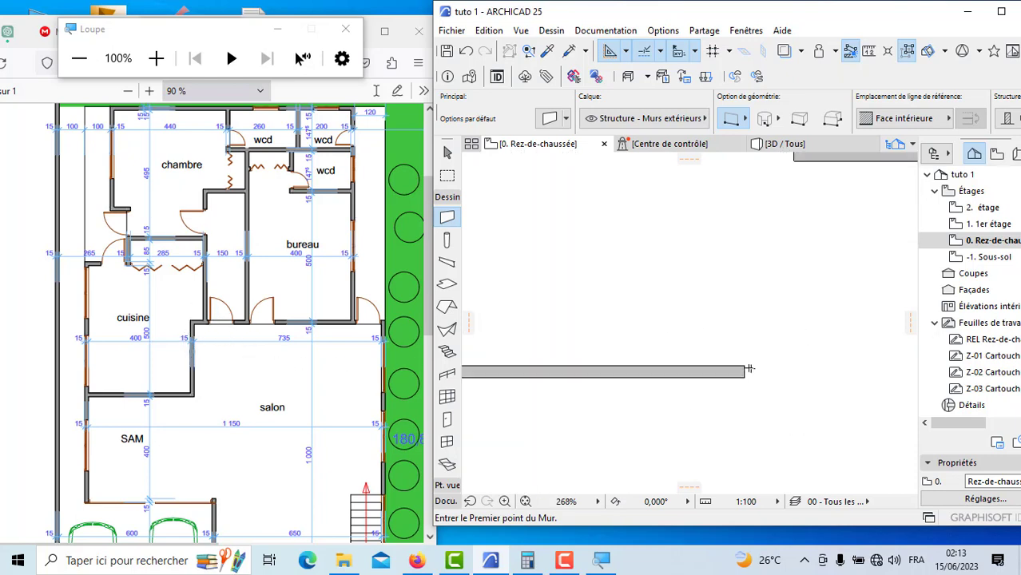
left_click(747, 369)
scroll(726, 311, "down", 2)
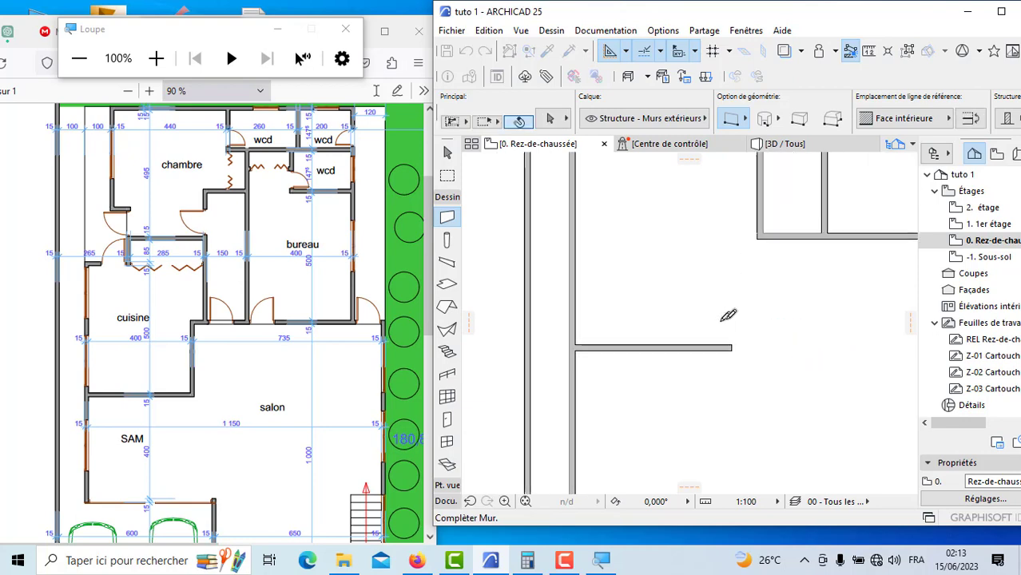
left_click(734, 268)
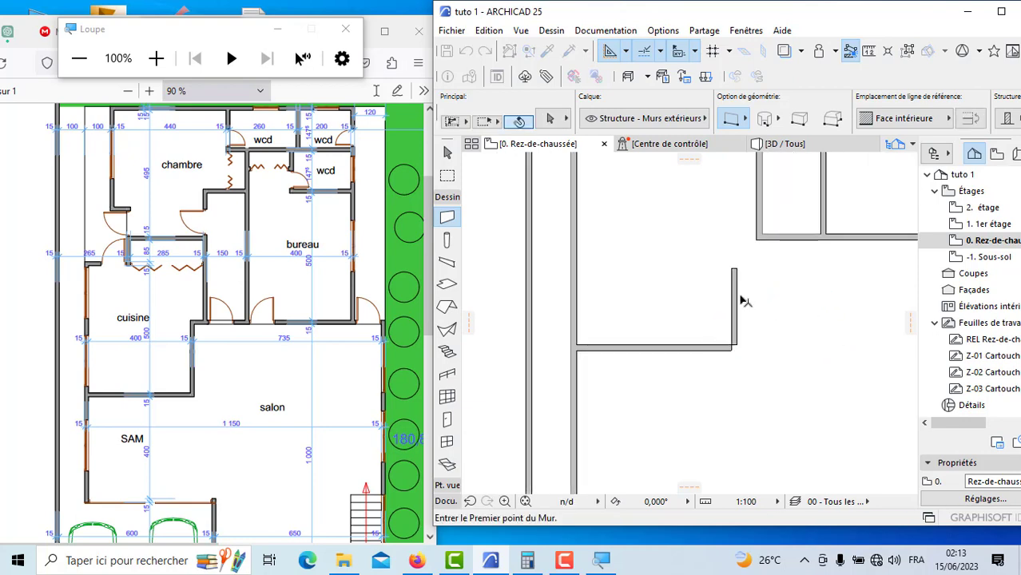
Step: Join the cuisine's lower wall and the short upright wall at their corner with the Intersection command
left_click_drag(749, 357, 722, 329, "shift")
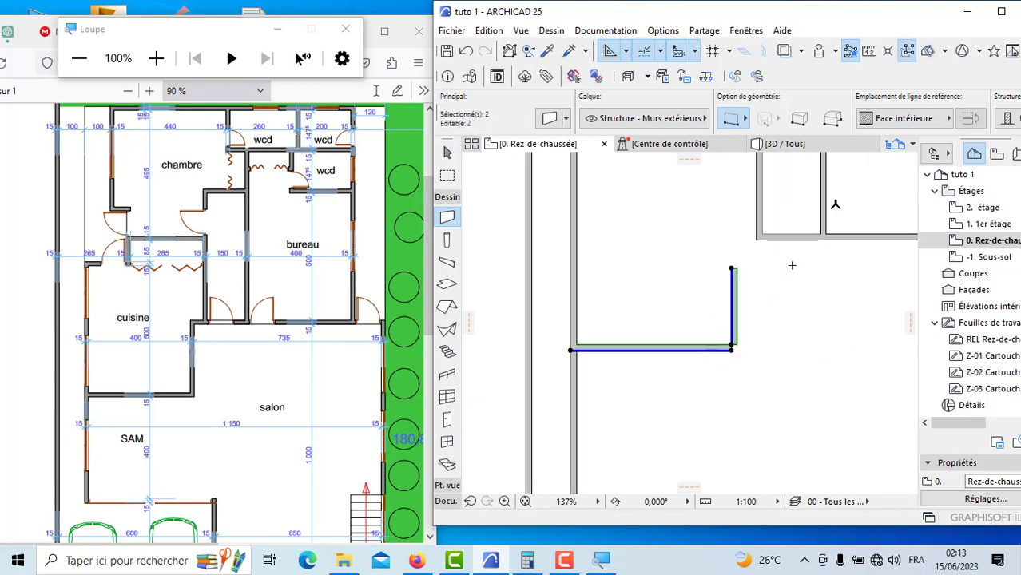
left_click(1001, 11)
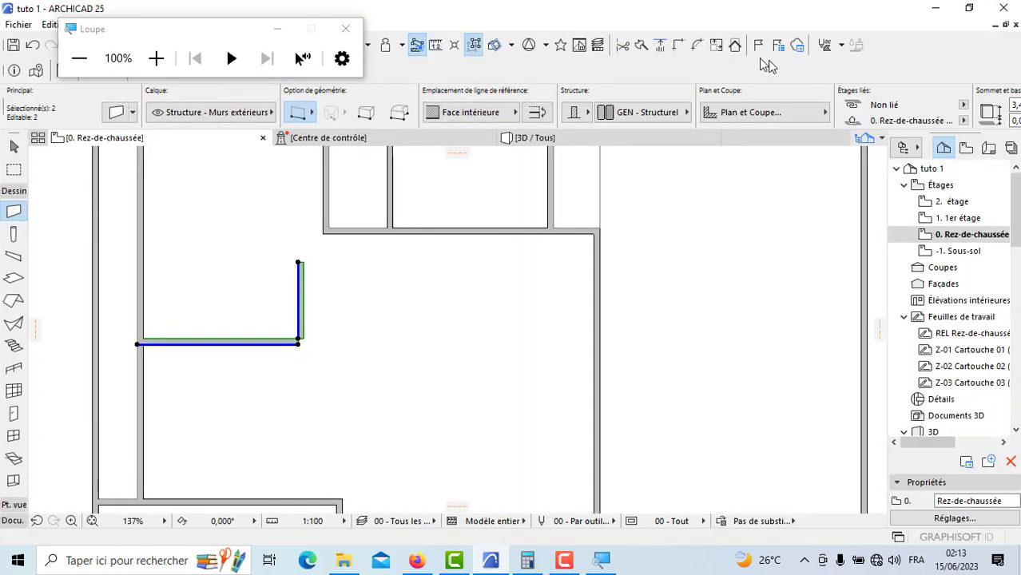
key("Escape")
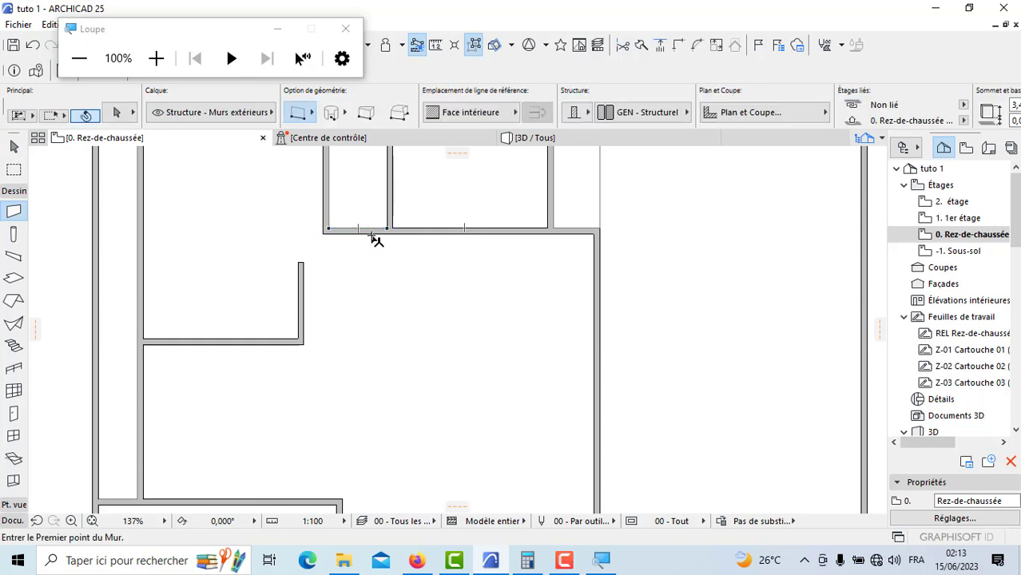
Step: Join the short upright wall and the salon's upper wall at their corner with the Intersection command
left_click(369, 233, "shift")
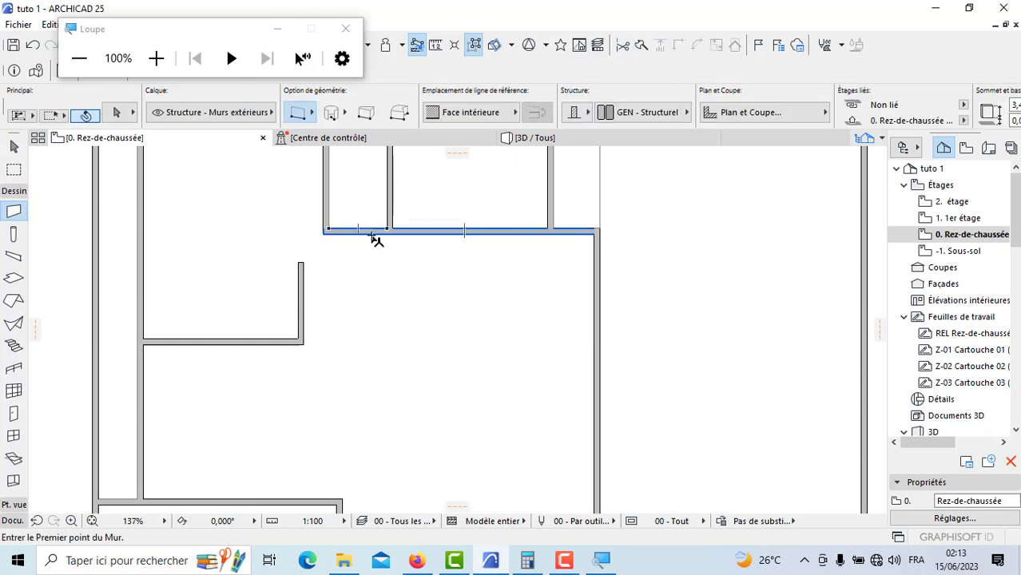
left_click(302, 291, "shift")
left_click(680, 46)
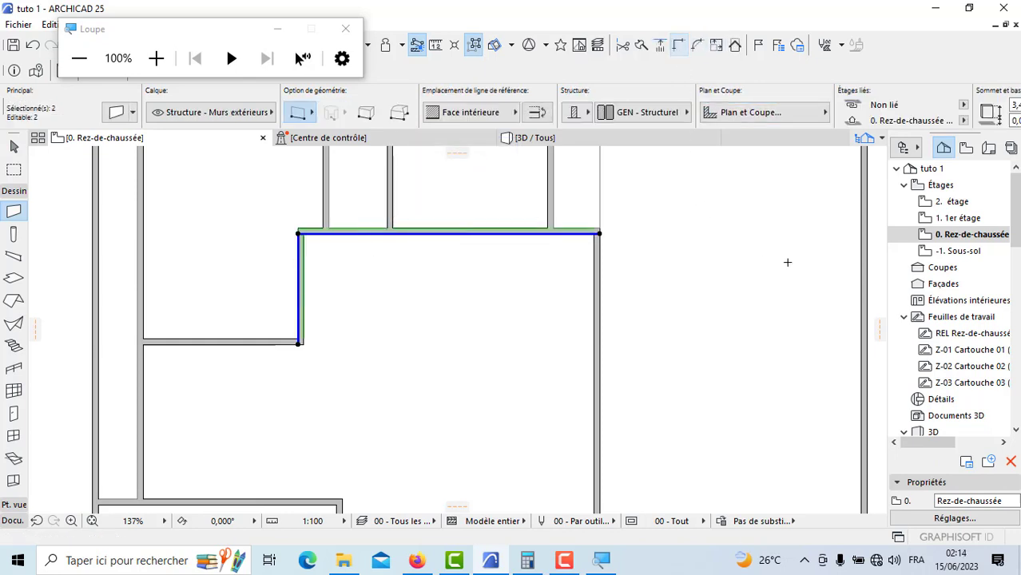
left_click(969, 7)
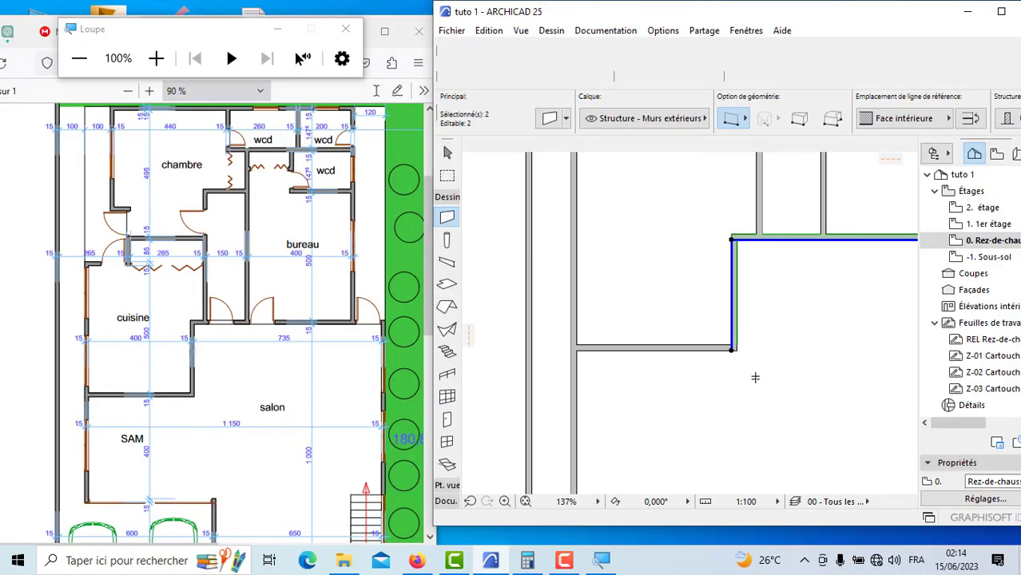
scroll(749, 373, "down", 3)
key("Escape")
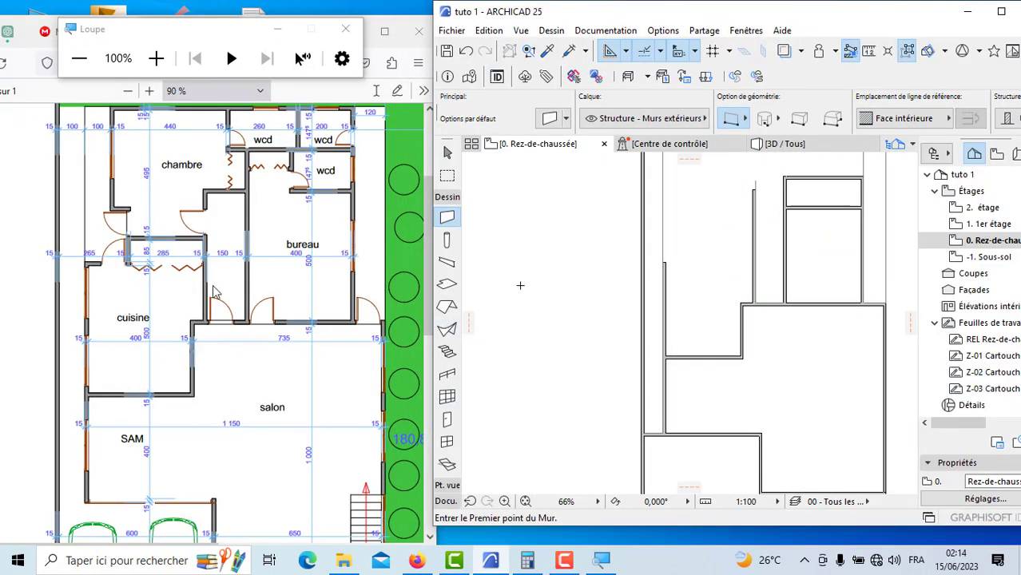
Step: Draw the cuisine's upper wall from the top of its outer side wall across to the corridor's side wall, using Face extérieure
scroll(602, 282, "up", 7)
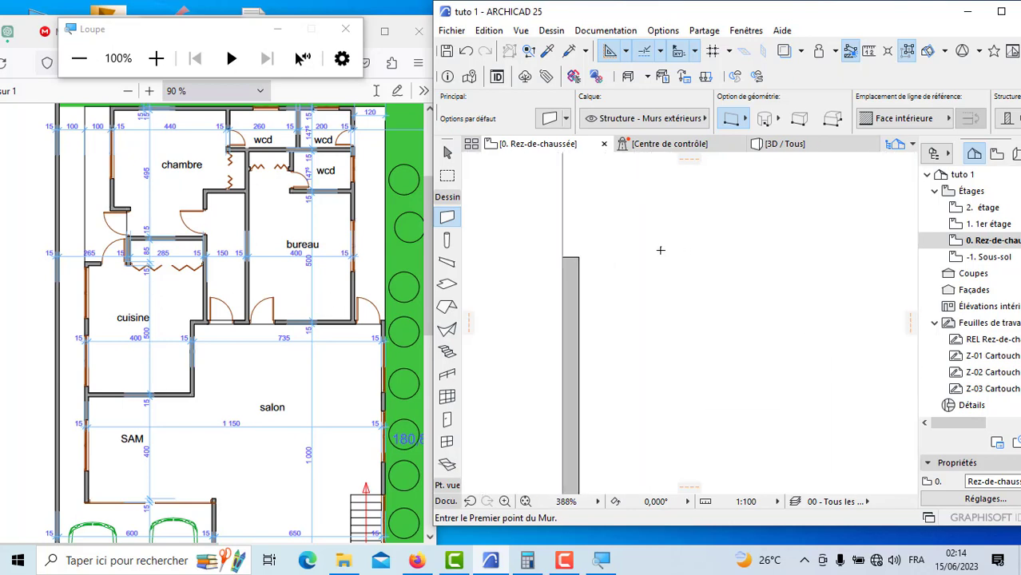
left_click(572, 257)
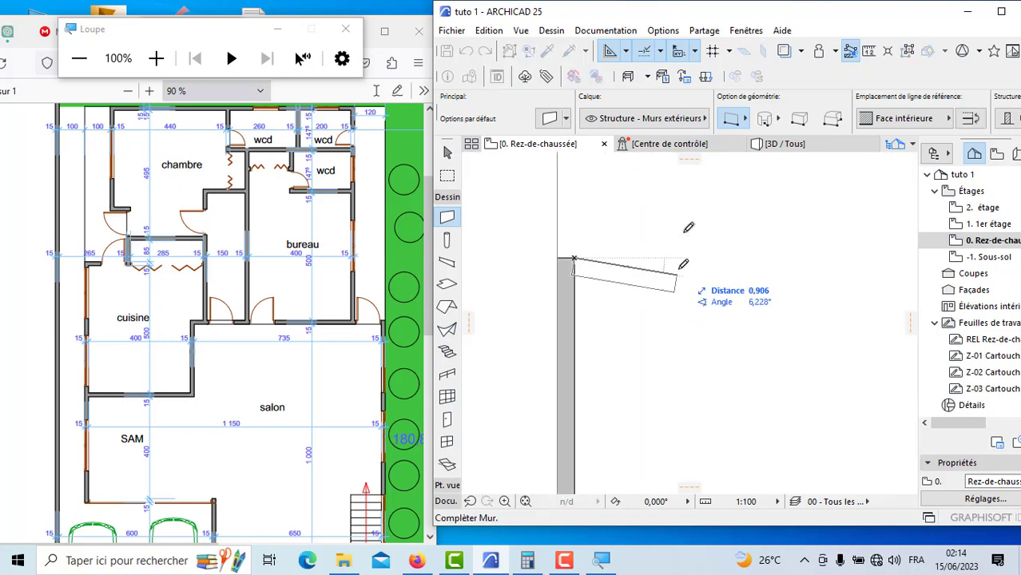
left_click(896, 118)
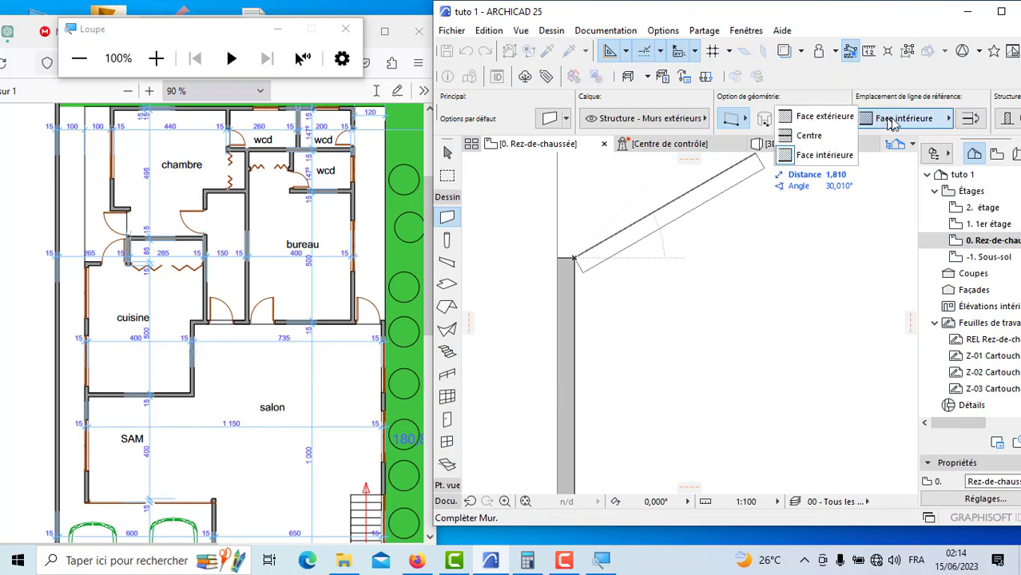
left_click(811, 114)
scroll(691, 247, "down", 3)
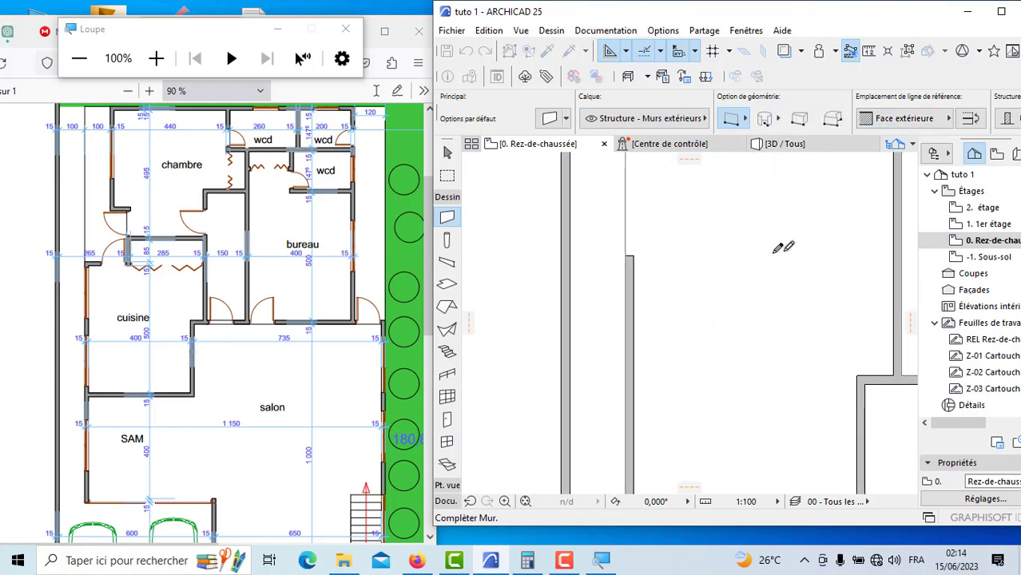
left_click(893, 256)
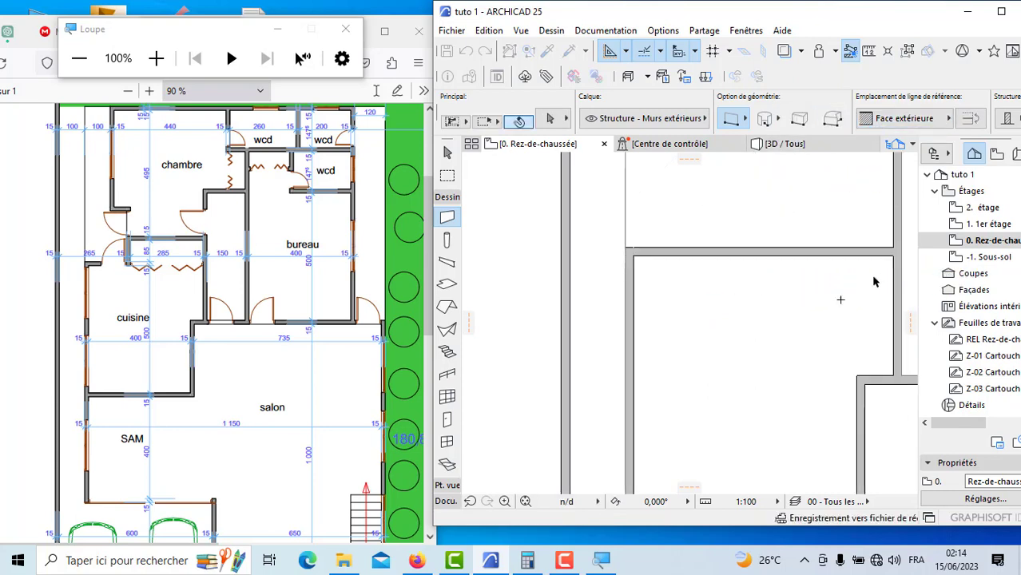
Step: Examine the dimensions between the cuisine and the chambre in the PDF plan at 150 % zoom
scroll(536, 308, "down", 5)
scroll(670, 318, "down", 2)
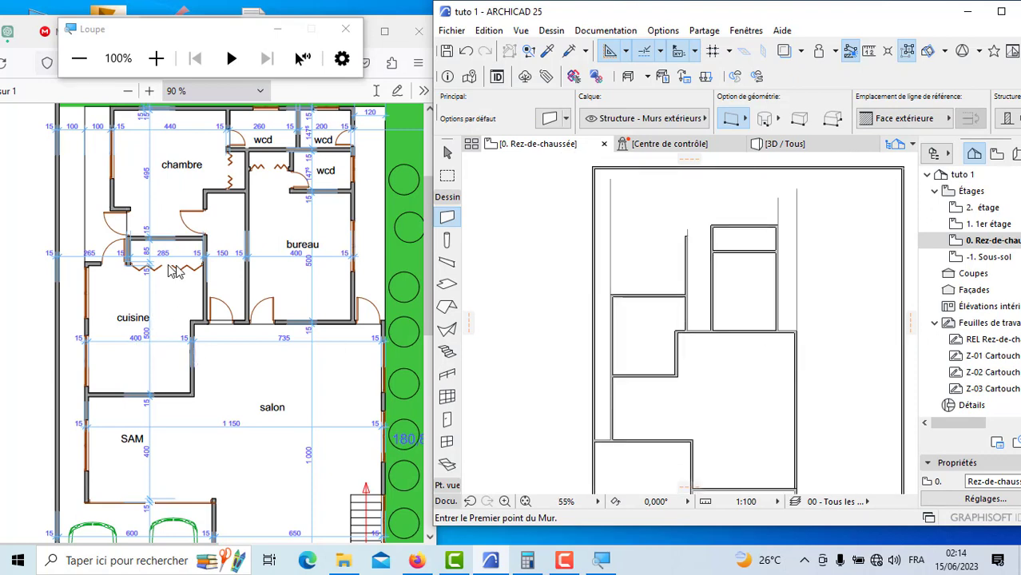
scroll(170, 274, "up", 3)
scroll(178, 291, "down", 3)
left_click(150, 92)
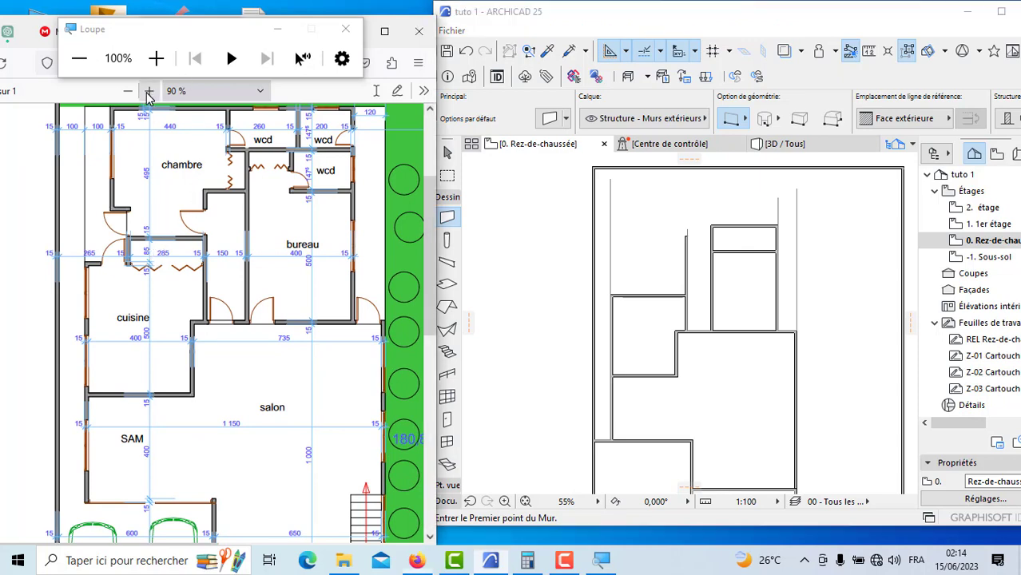
left_click(150, 92)
left_click(150, 92)
left_click(150, 92)
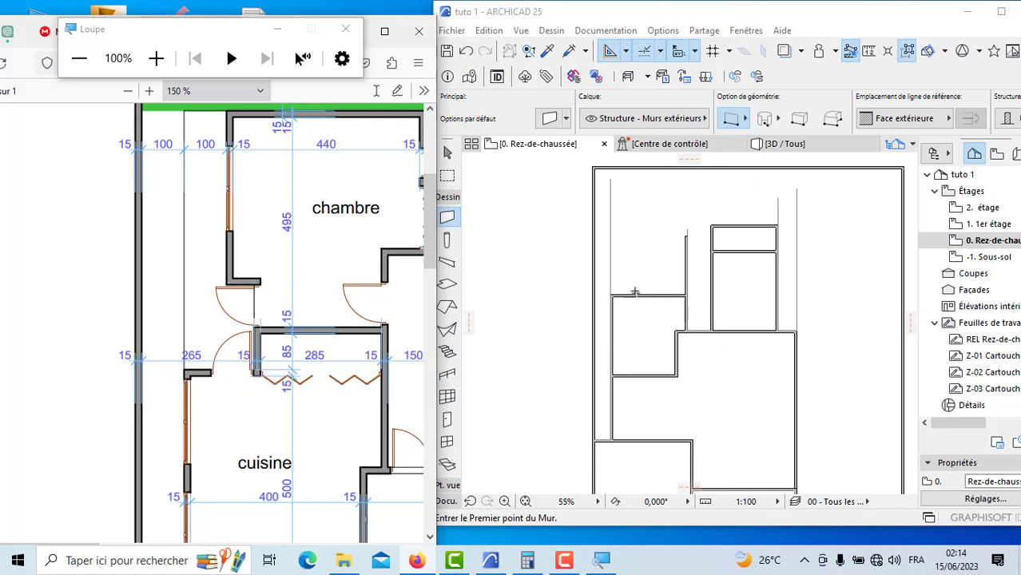
Step: Draw a guide polyline from the cuisine's outer upper corner to the plot's side wall, then back 2.65 m along the cuisine's upper wall
left_click(449, 500)
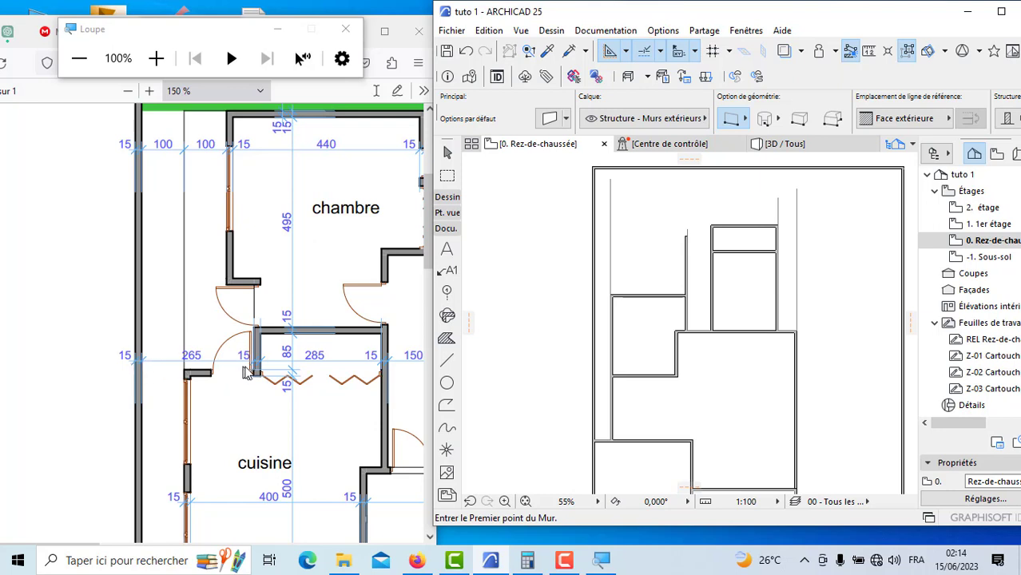
scroll(615, 300, "up", 5)
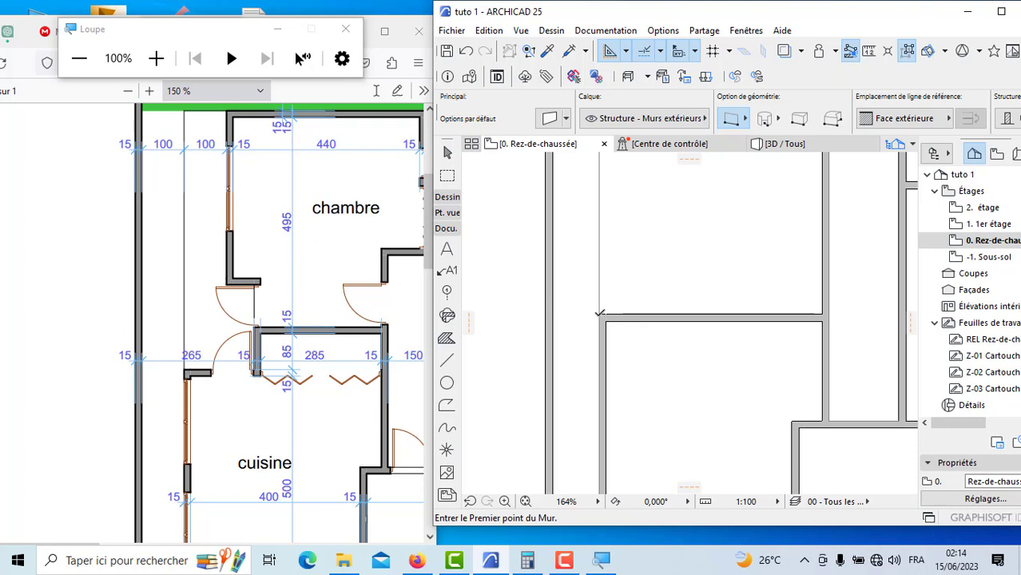
left_click(600, 314)
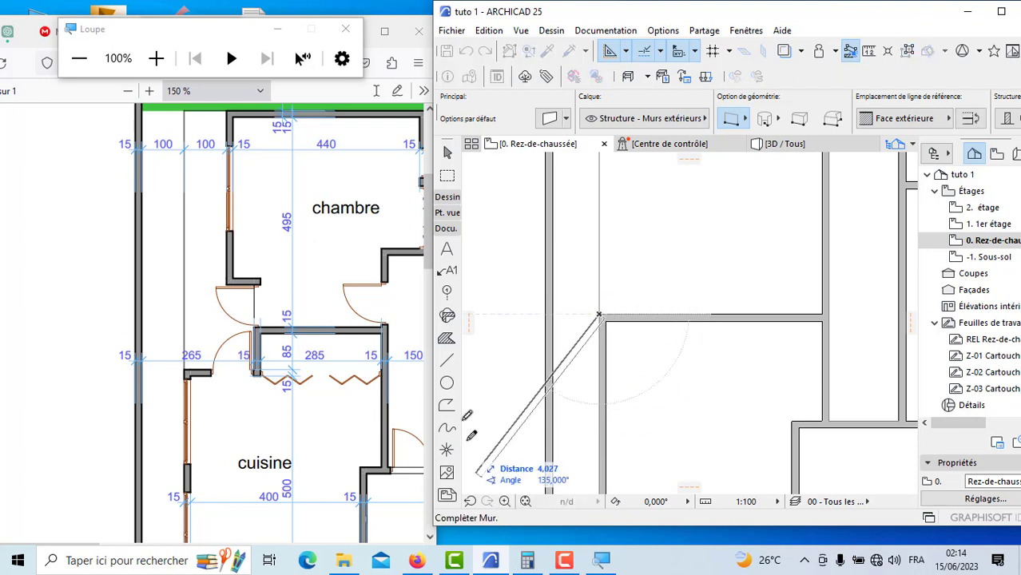
left_click(447, 360)
scroll(600, 312, "up", 2)
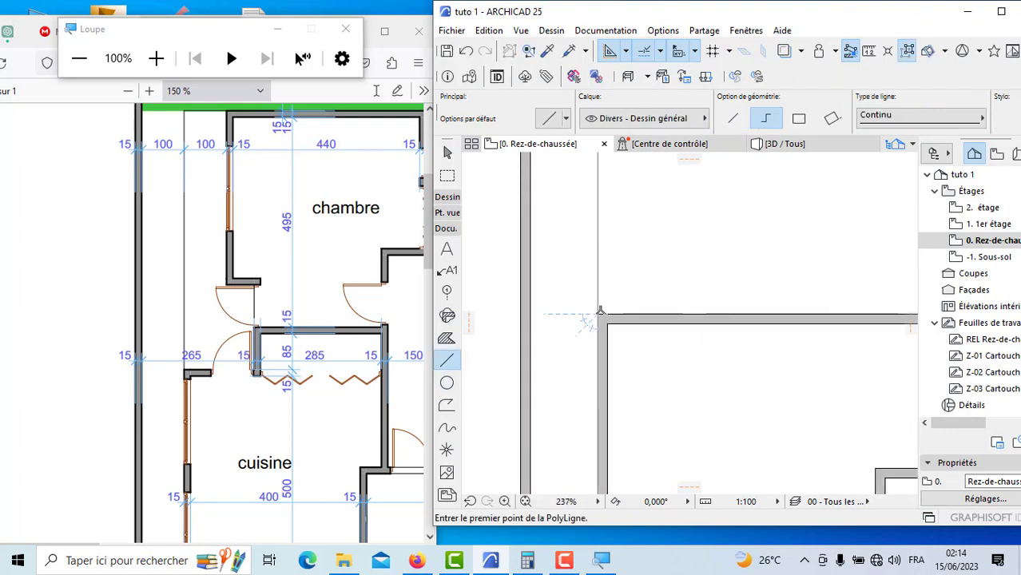
left_click(599, 314)
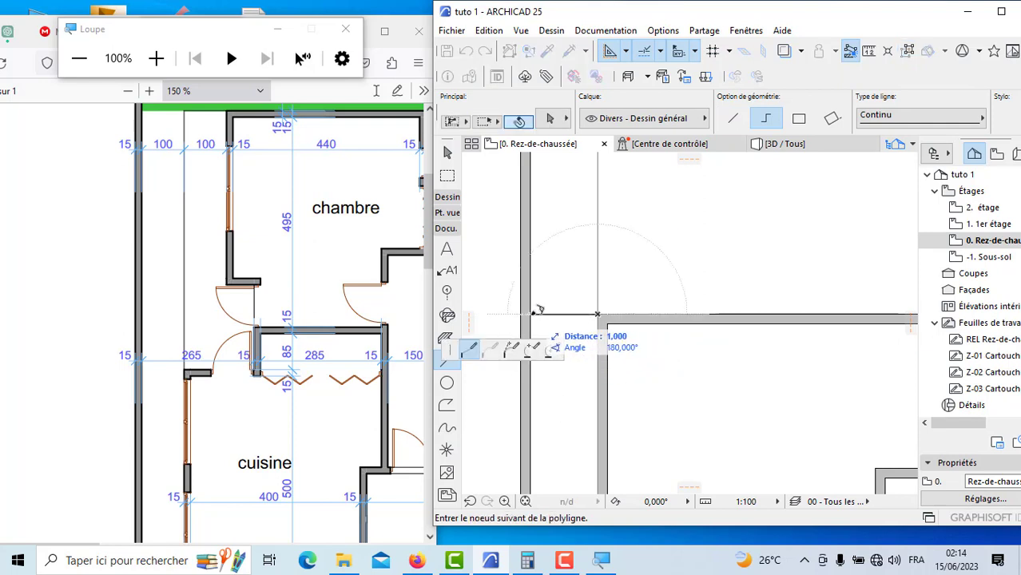
left_click(530, 313)
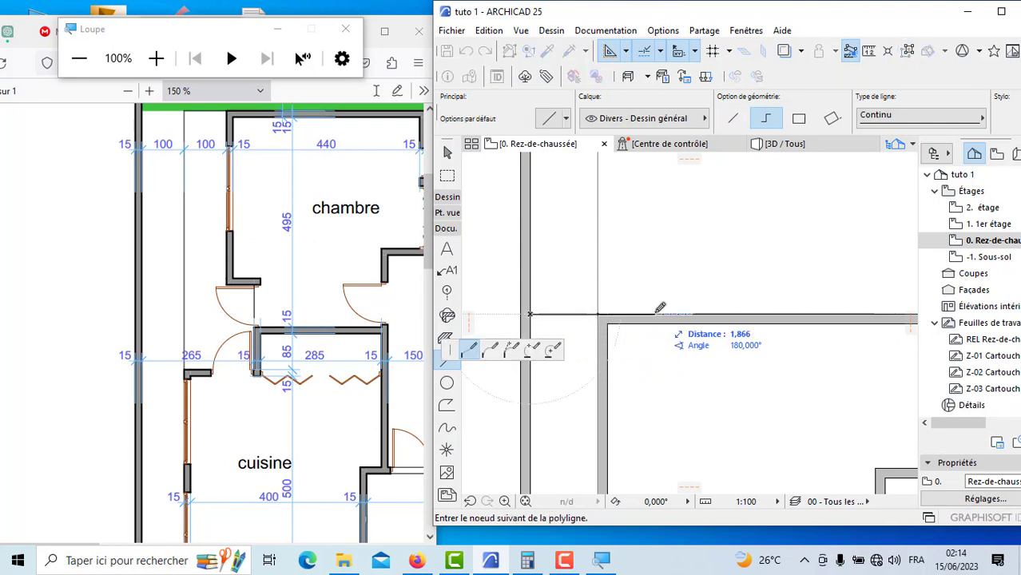
type("2,650")
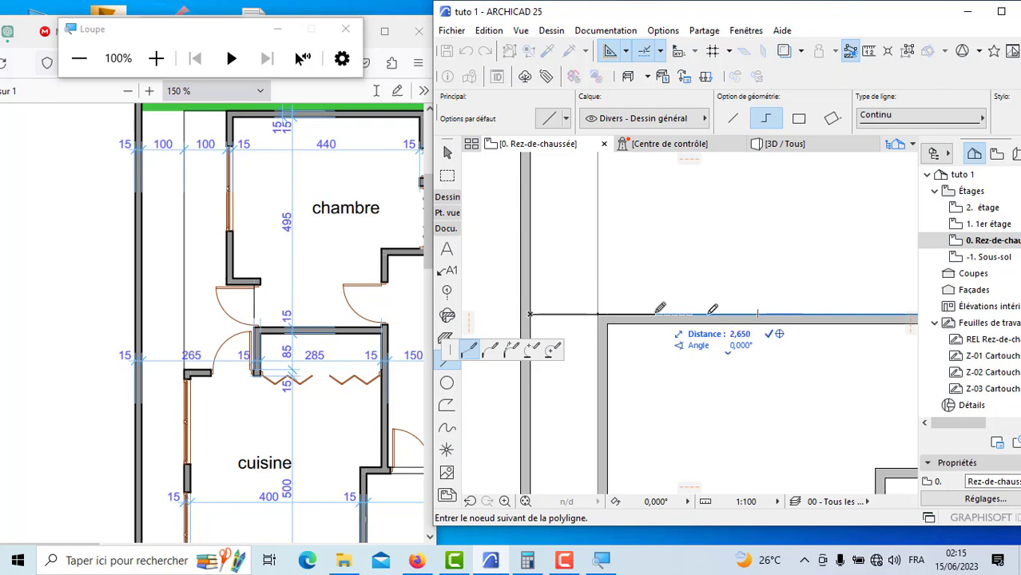
key("Return")
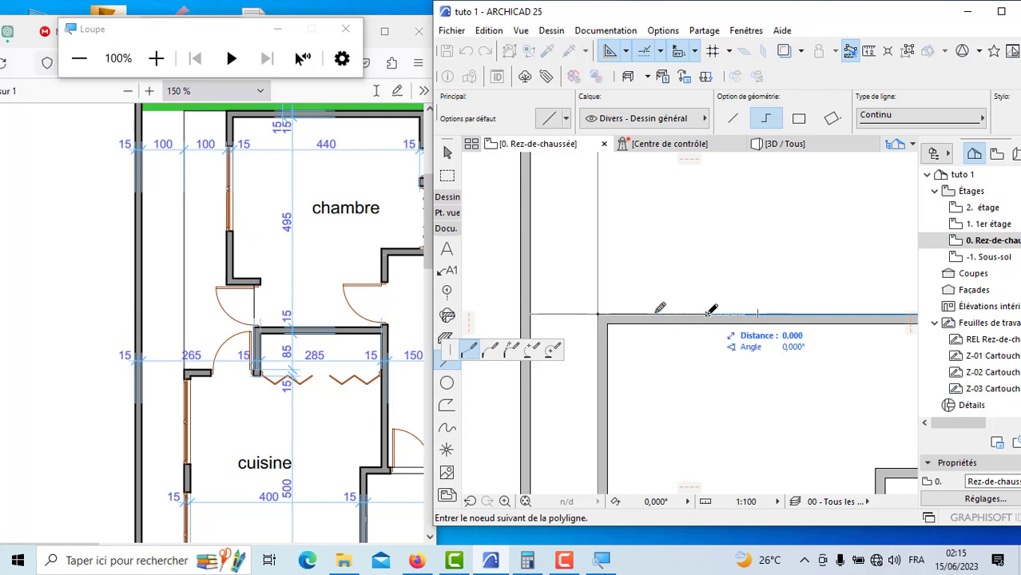
Step: Continue the guide polyline about 1 m upward and across to the corridor's side wall, then finish it as the closet outline
scroll(711, 314, "down", 2)
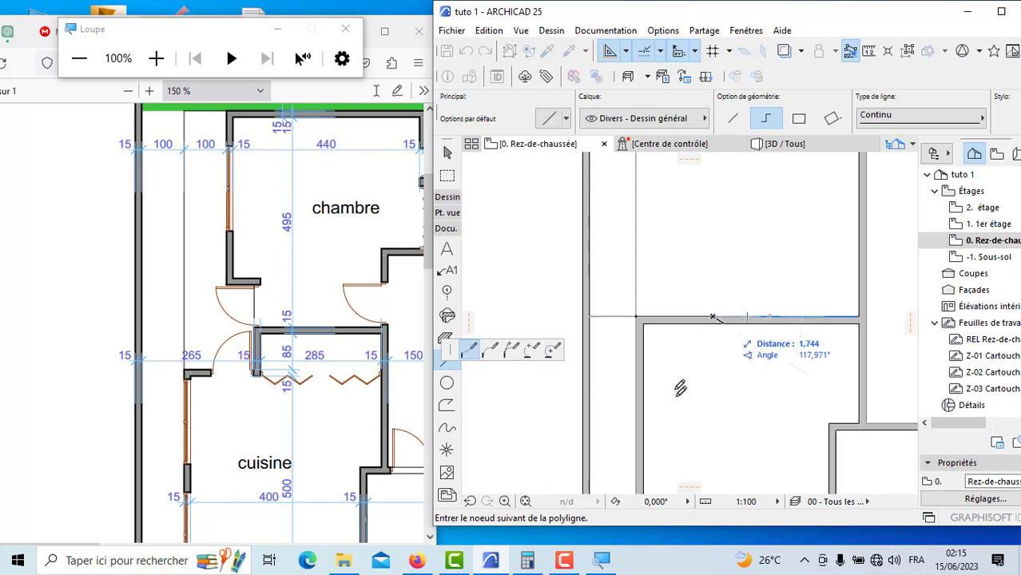
left_click(713, 272)
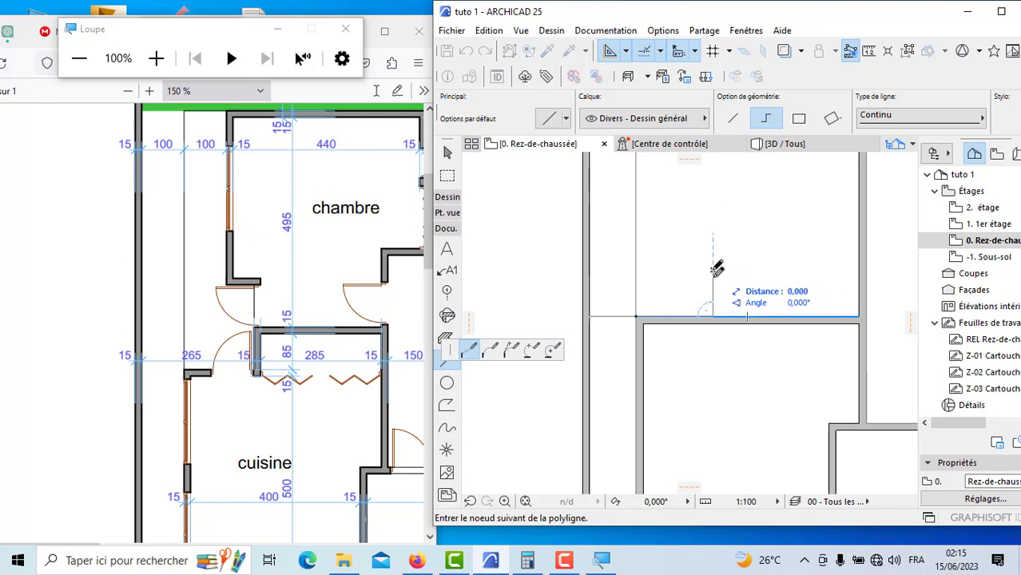
double_click(859, 270)
Step: Draw the closet's upright side wall along its guide line, about 1 m long, with the reference line set to Face intérieure
left_click(448, 197)
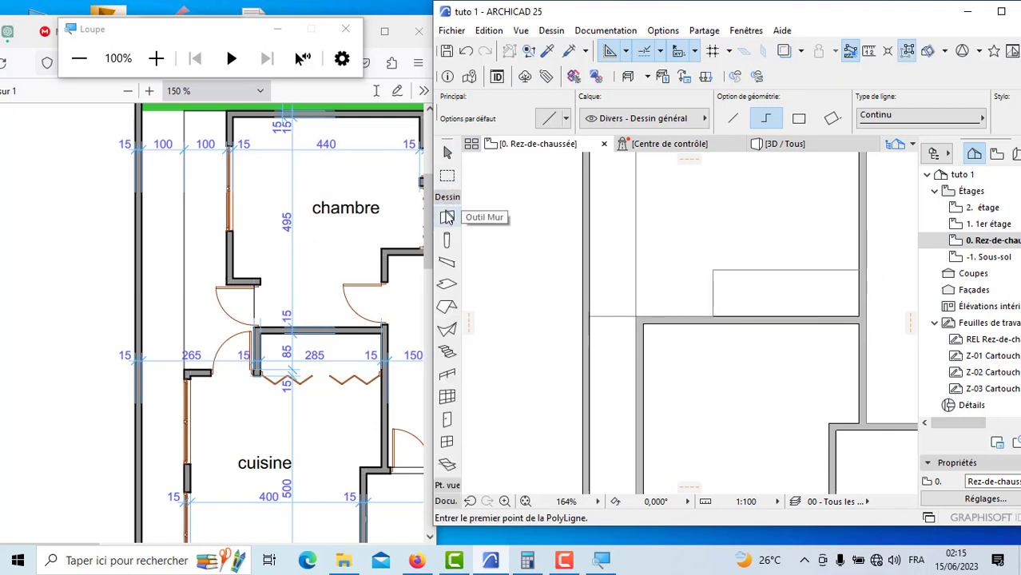
scroll(713, 302, "up", 4)
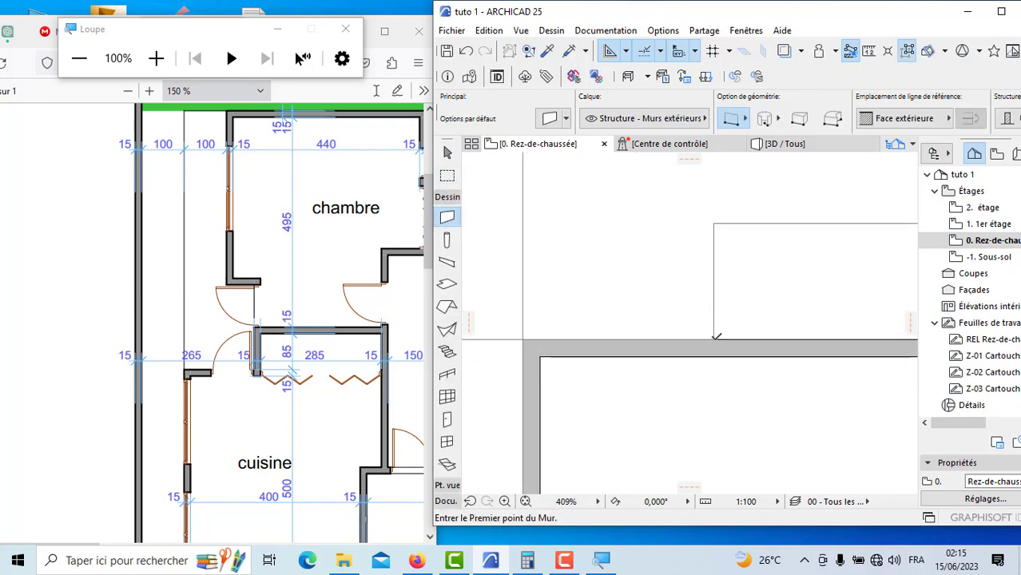
left_click(716, 337)
scroll(720, 244, "down", 3)
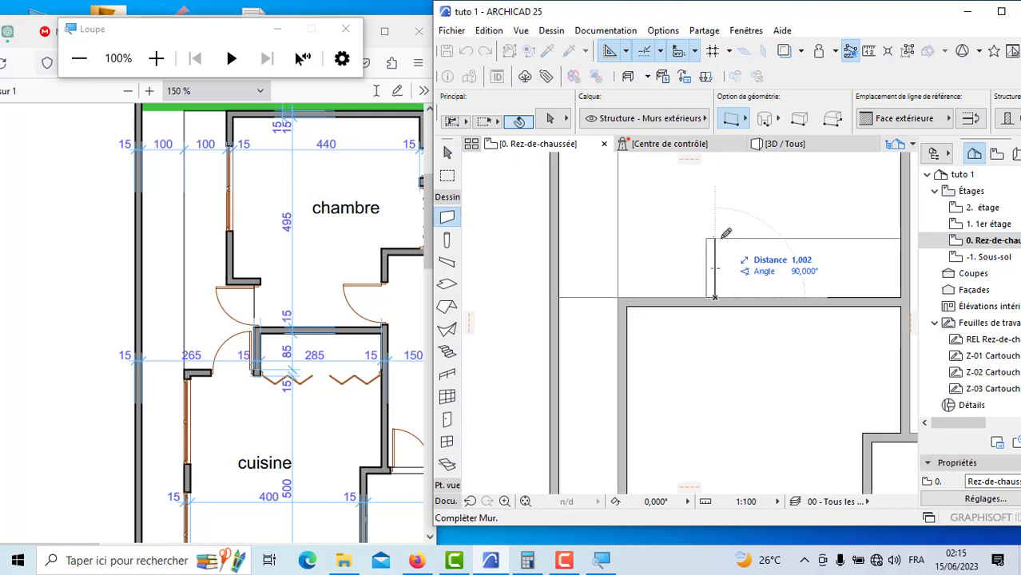
left_click(901, 119)
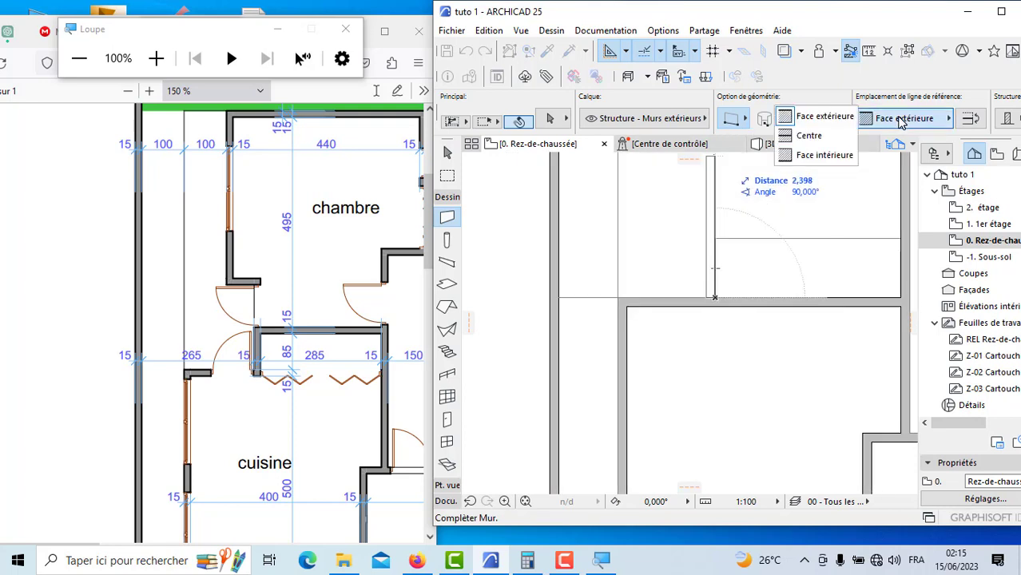
left_click(827, 155)
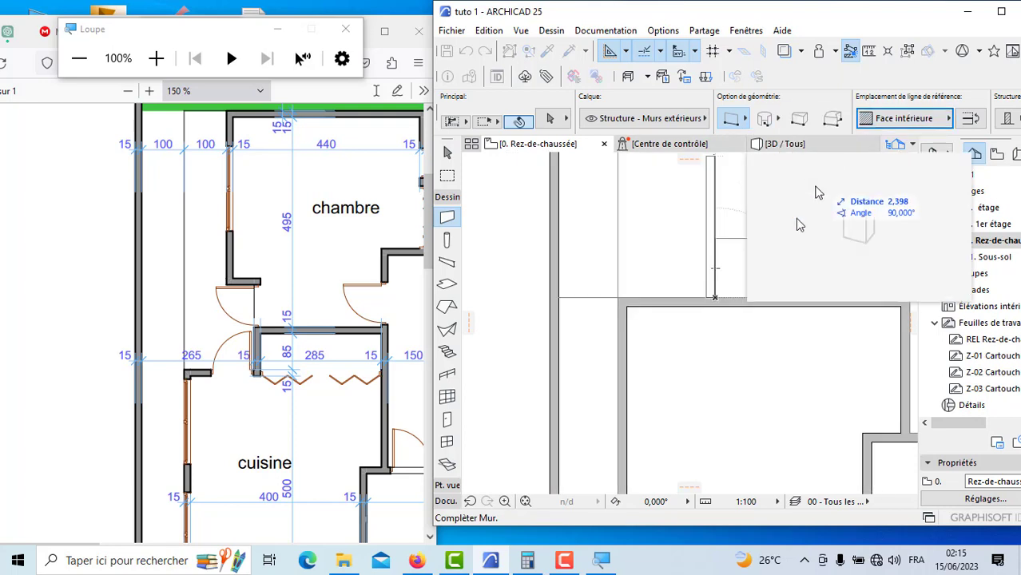
scroll(719, 247, "up", 3)
left_click(696, 227)
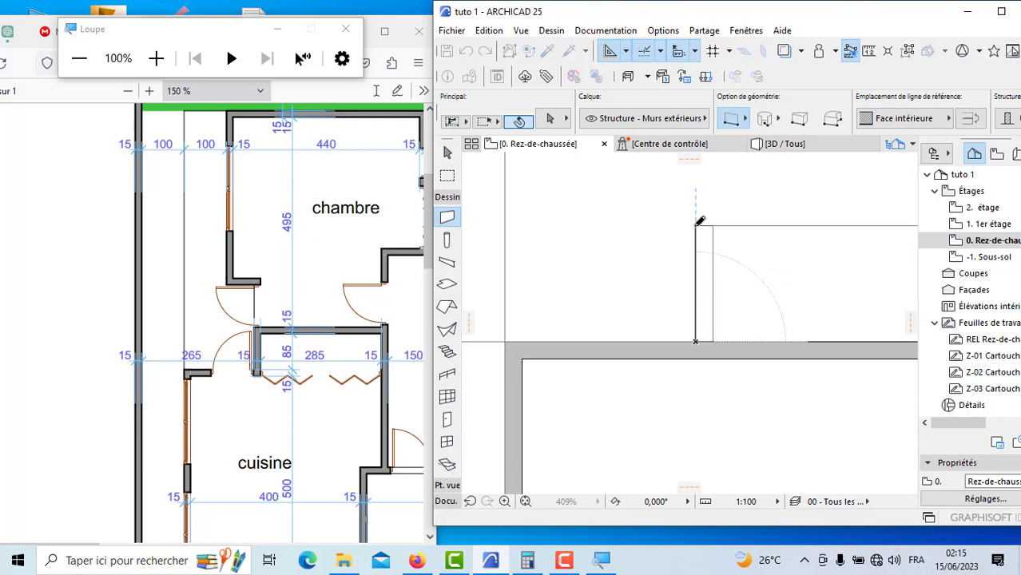
Step: Draw the closet's upper wall from the top of its side wall across to the corridor's side wall, using Face extérieure
left_click(717, 228)
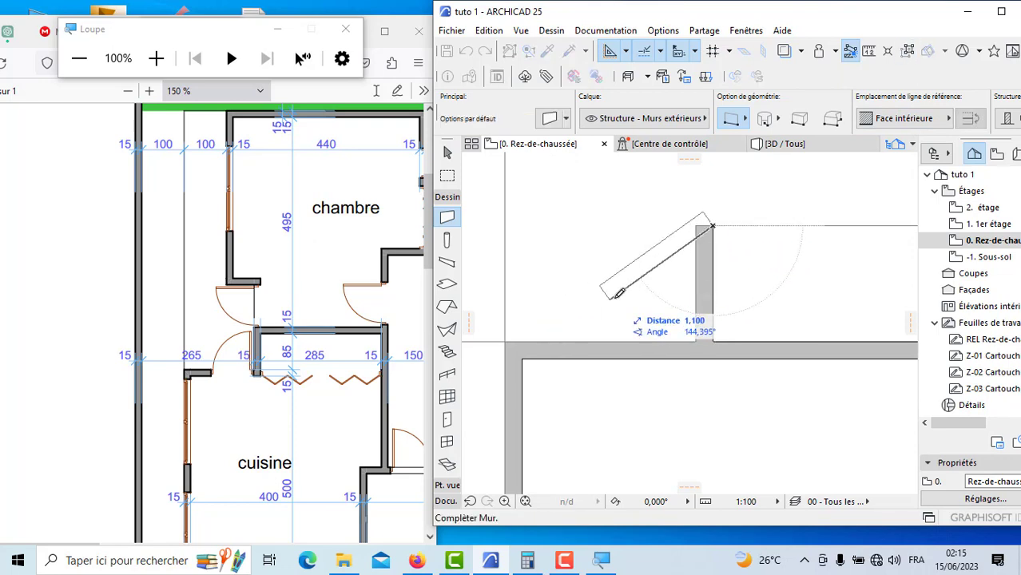
scroll(607, 287, "down", 2)
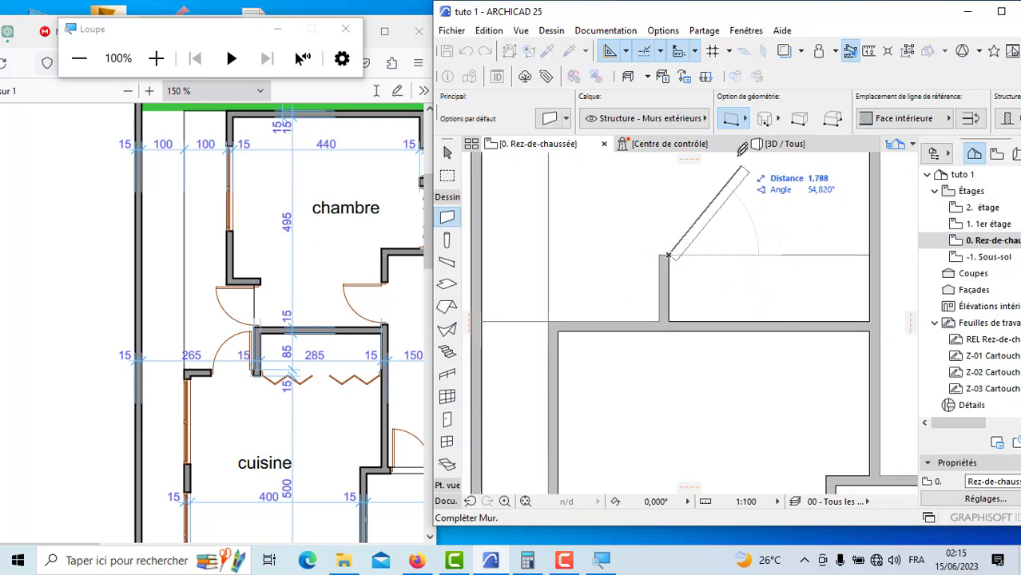
left_click(901, 120)
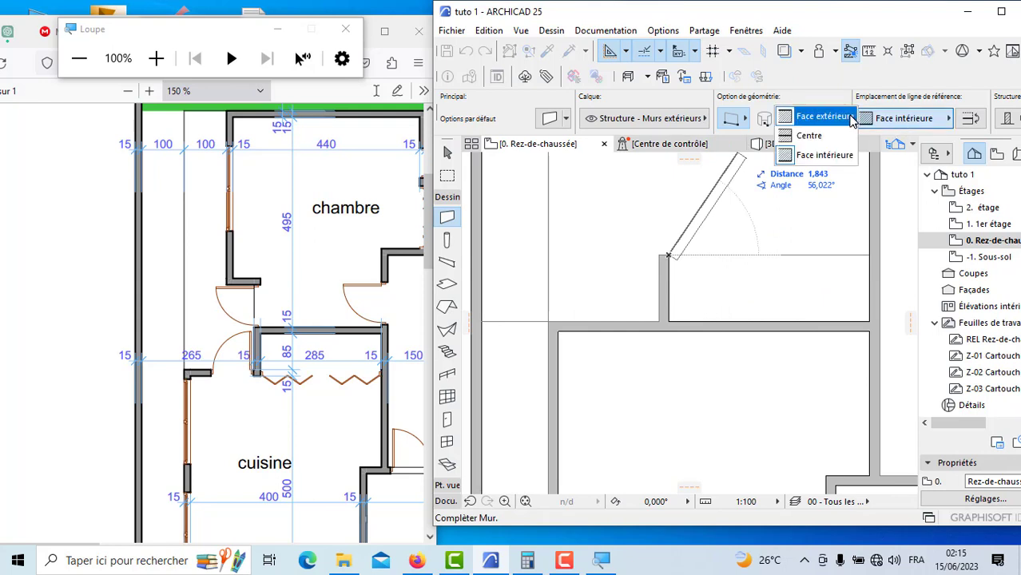
left_click(850, 117)
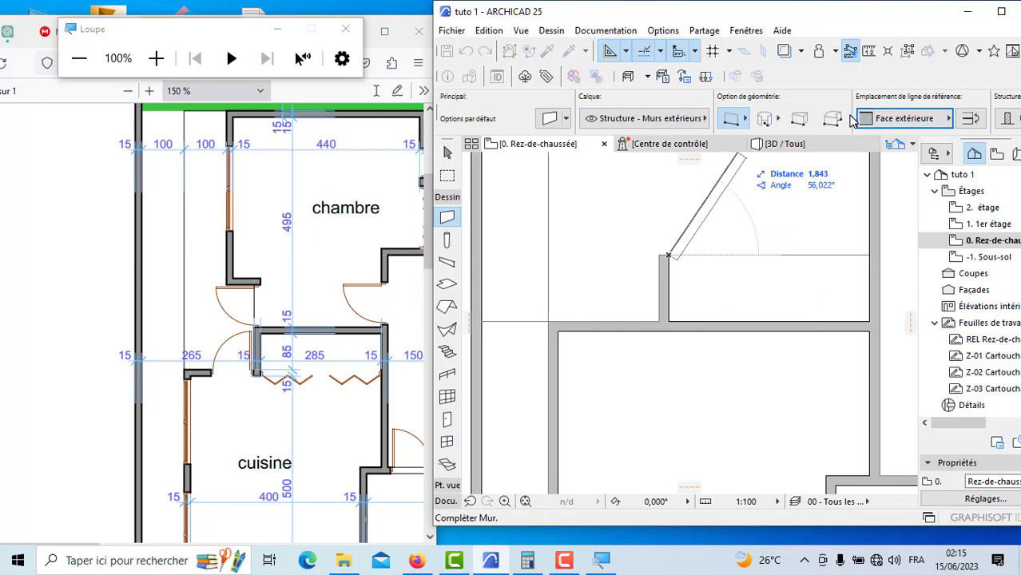
left_click(869, 256)
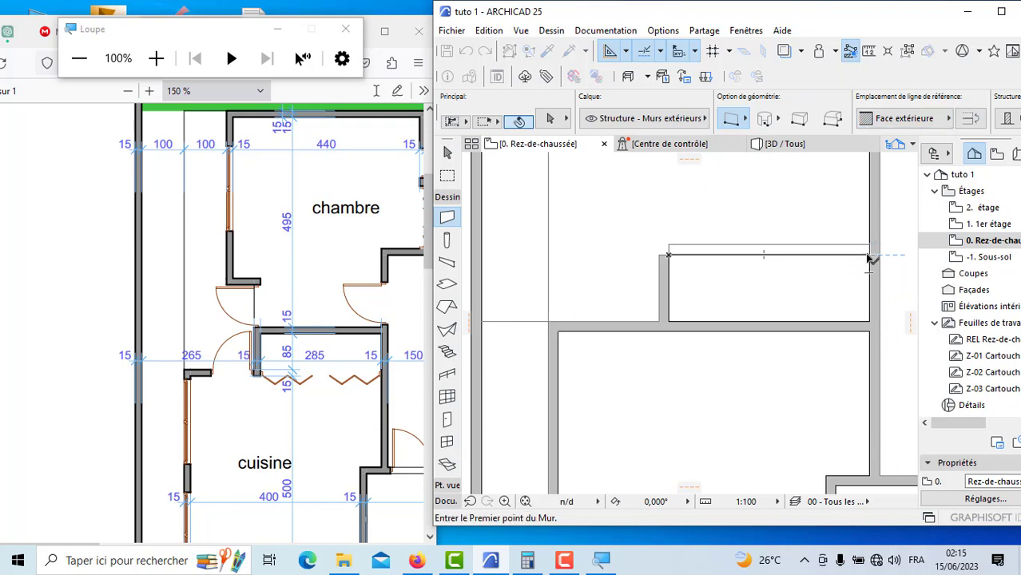
Step: Draw a 1 m wall straight up from the closet's outer upper corner, using Face intérieure
scroll(656, 295, "down", 10)
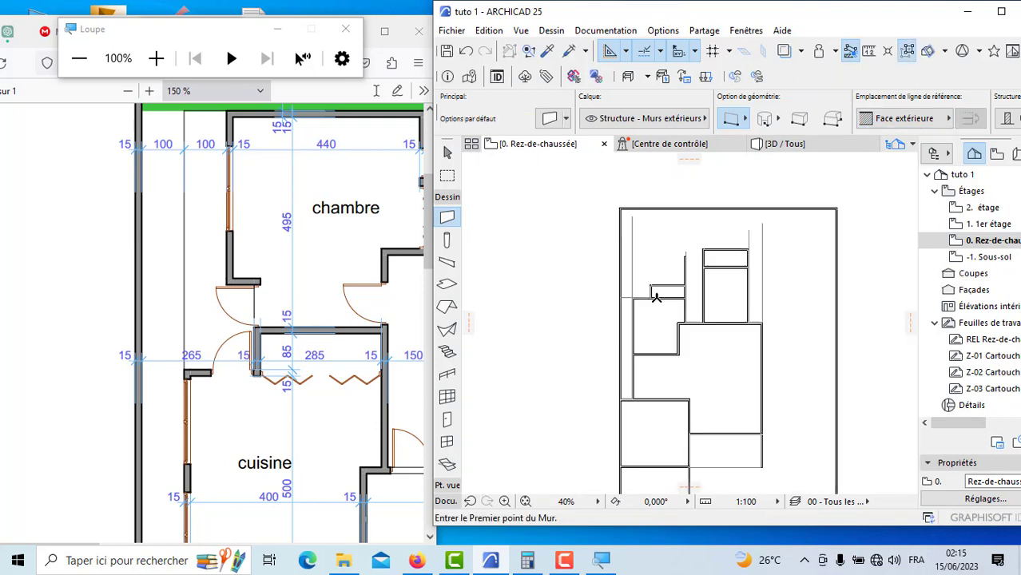
scroll(655, 296, "up", 5)
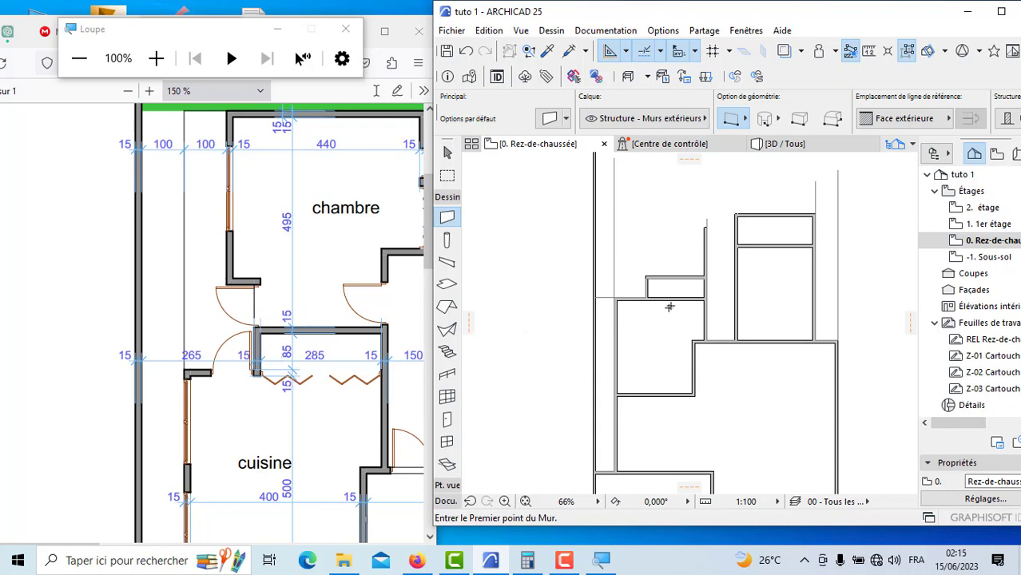
scroll(653, 279, "up", 9)
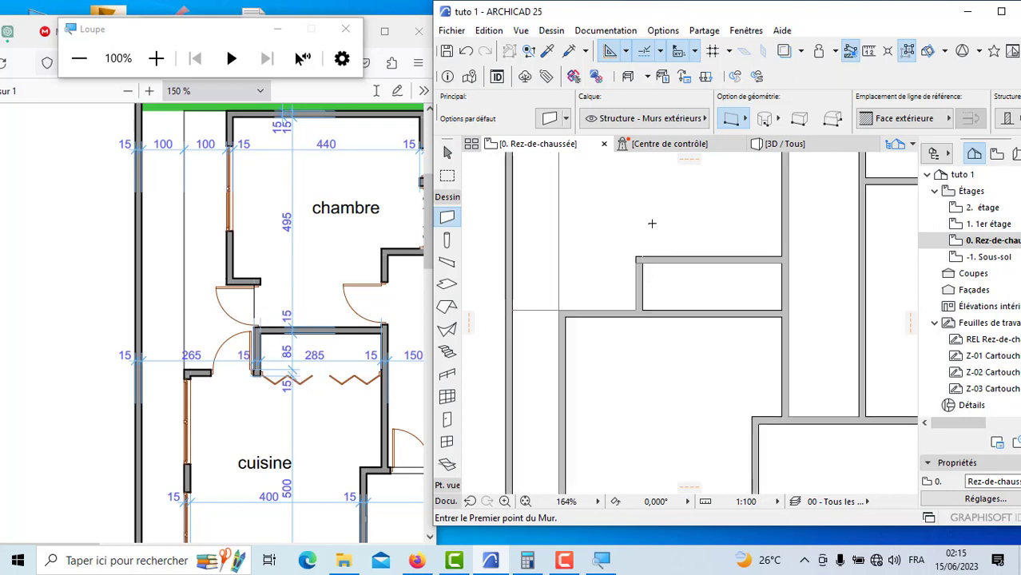
scroll(640, 258, "up", 7)
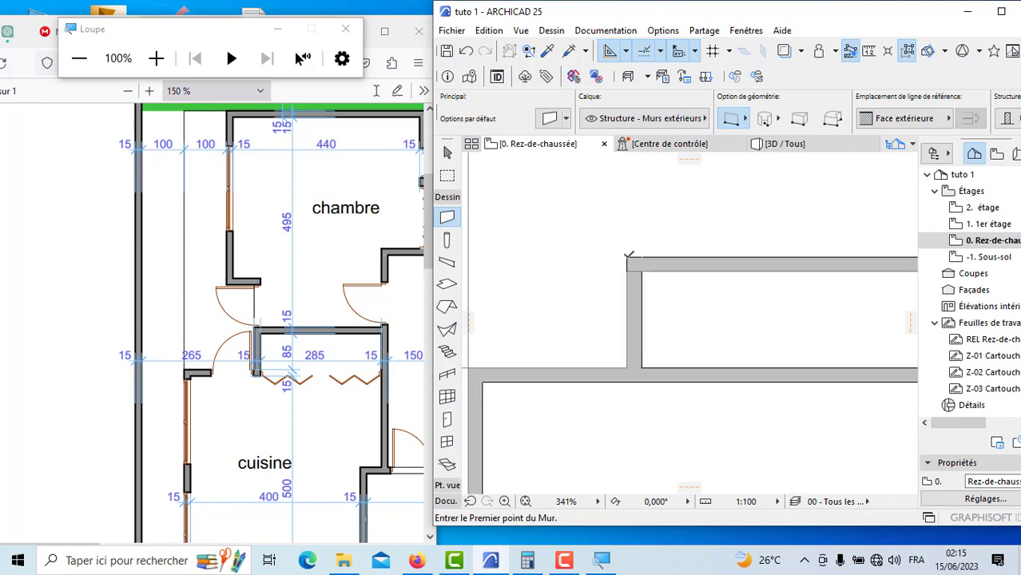
left_click(628, 256)
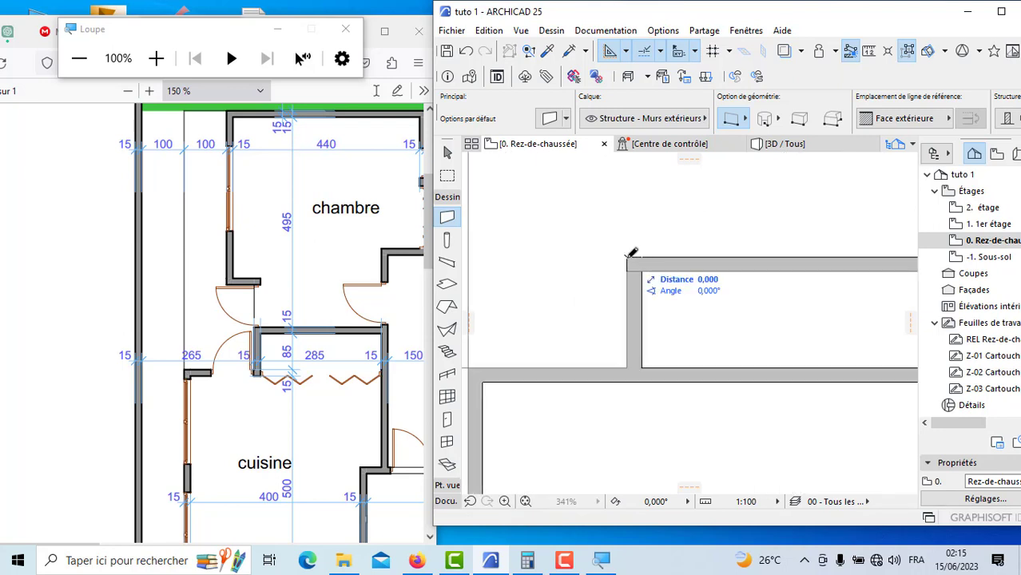
left_click(894, 119)
left_click(815, 158)
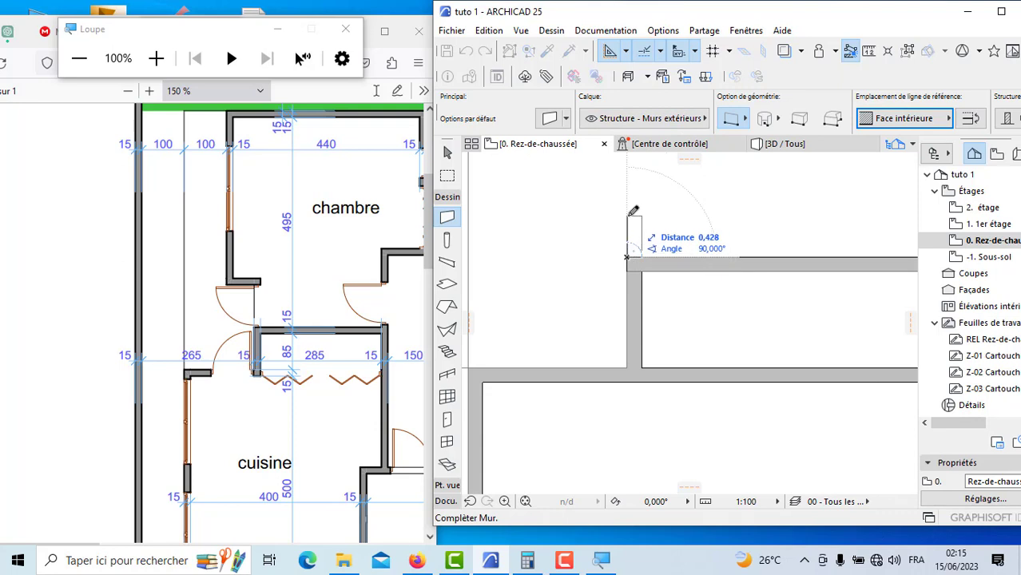
type("1")
key("Return")
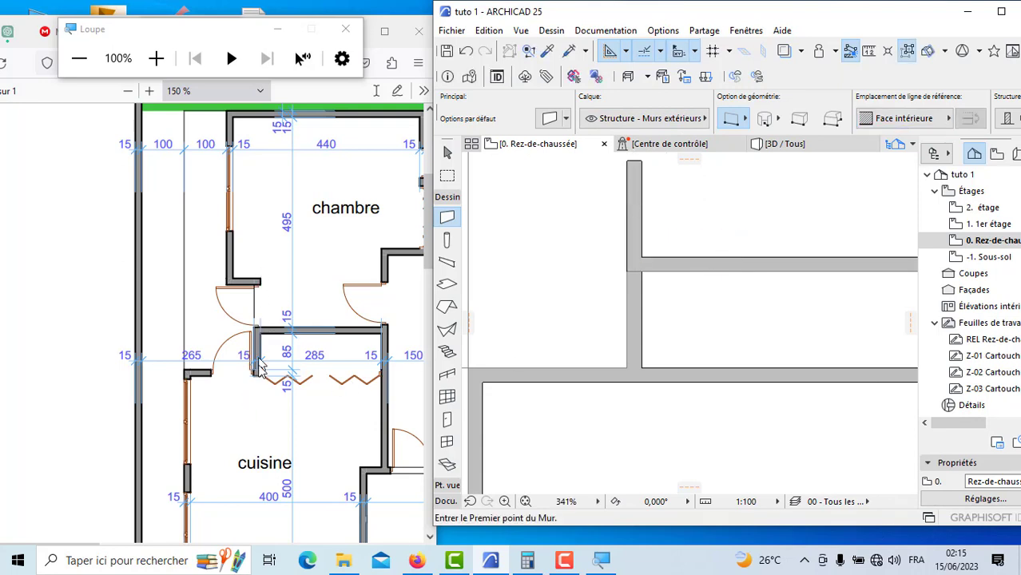
Step: Draw a guide polyline from the top outer corner of the 1 m wall above the closet straight across to the upright guide line
scroll(562, 359, "down", 5)
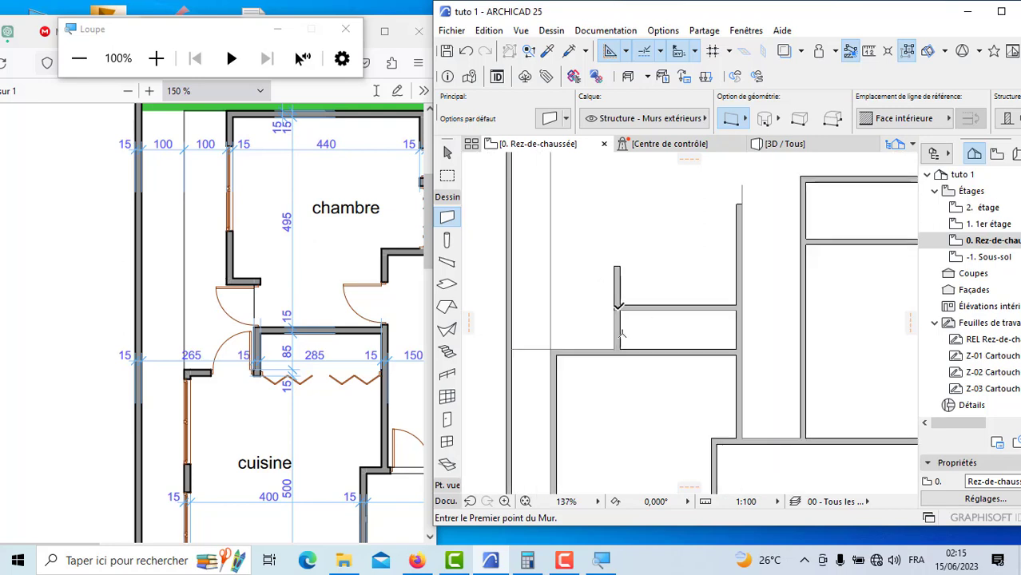
scroll(657, 367, "down", 1)
scroll(630, 348, "down", 1)
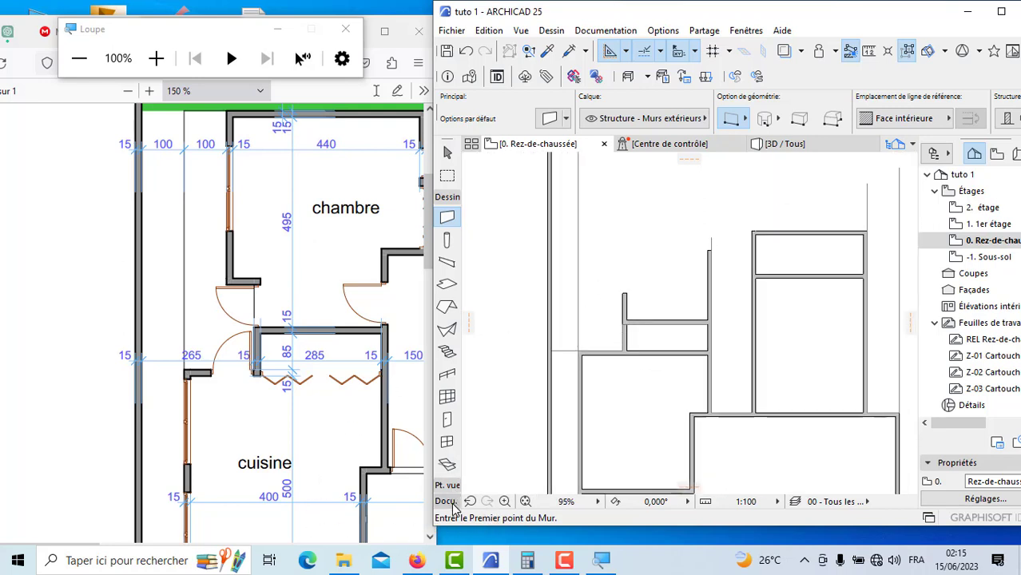
scroll(564, 341, "down", 4)
scroll(208, 339, "up", 1)
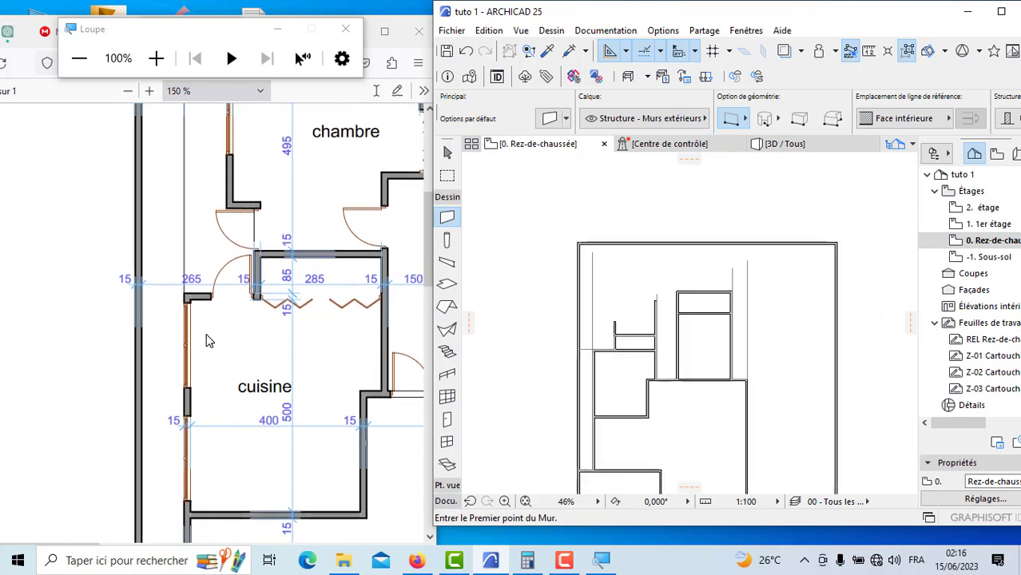
scroll(208, 339, "up", 1)
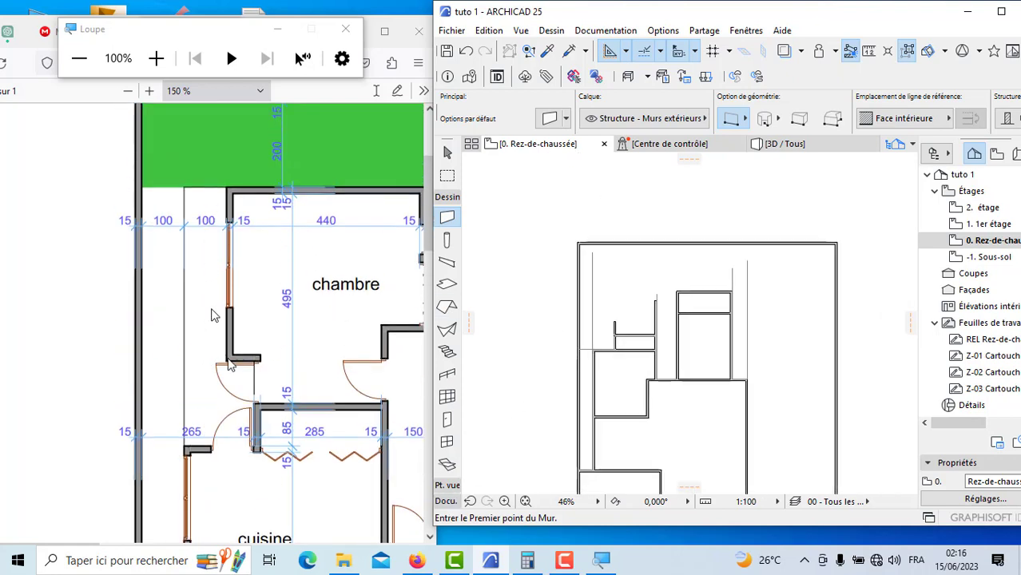
left_click(445, 502)
left_click(447, 360)
scroll(604, 328, "up", 10)
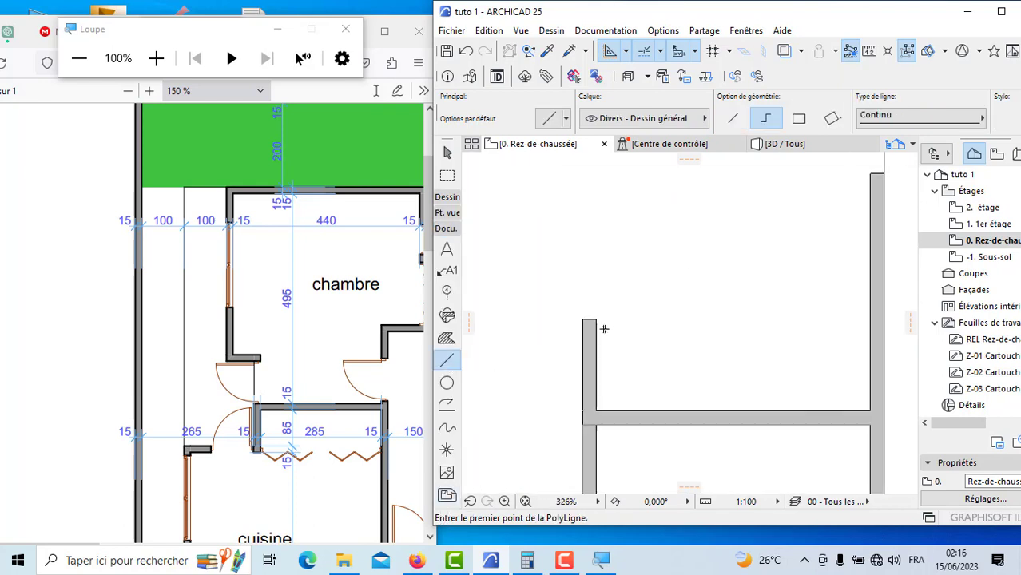
scroll(604, 328, "up", 1)
left_click(581, 318)
scroll(781, 279, "down", 3)
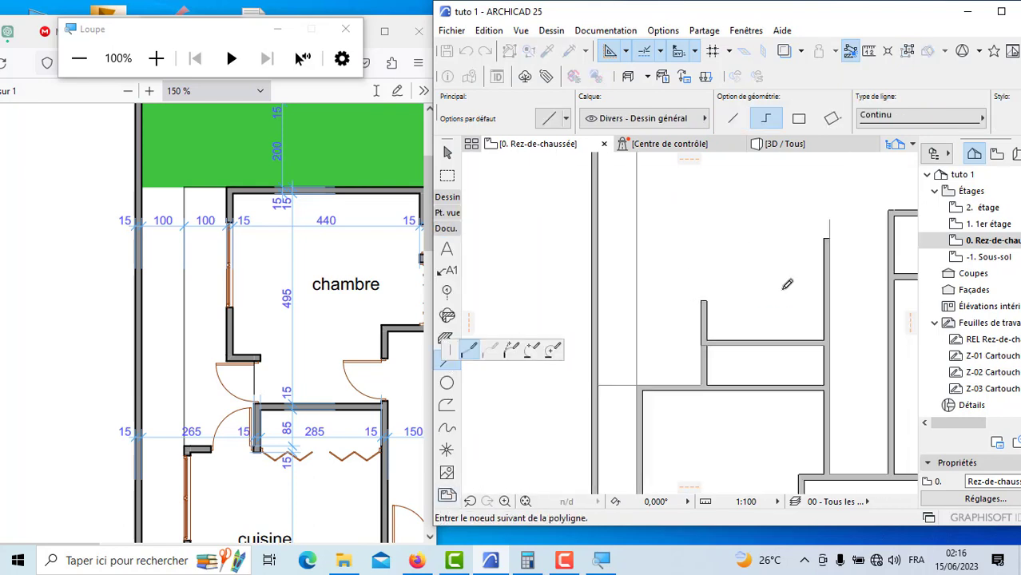
left_click(639, 301)
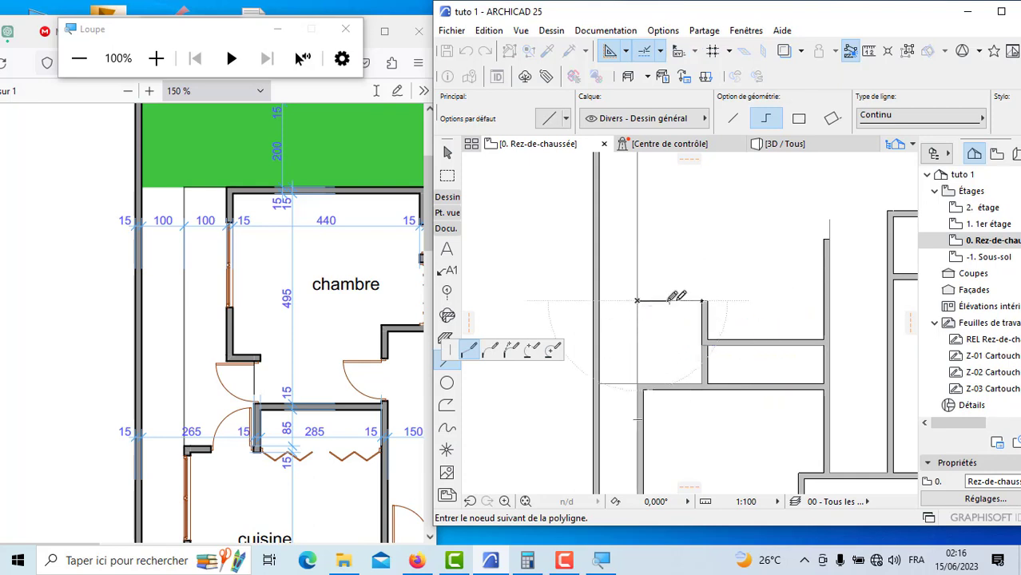
Step: Continue the guide polyline back about 1 m toward the chambre, run it straight up along the chambre's side, and finish it
scroll(644, 375, "down", 2)
scroll(644, 375, "down", 1)
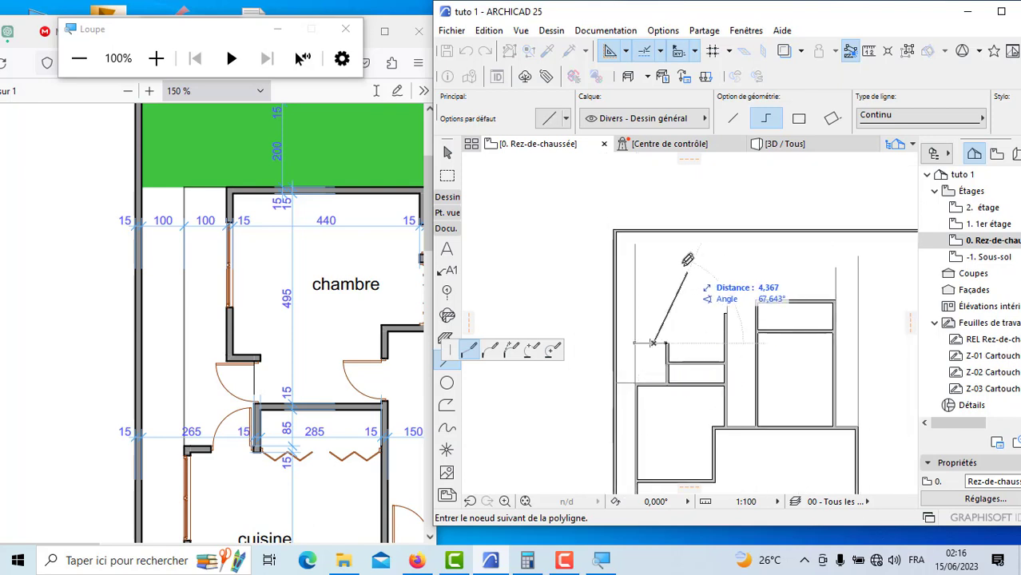
double_click(653, 255)
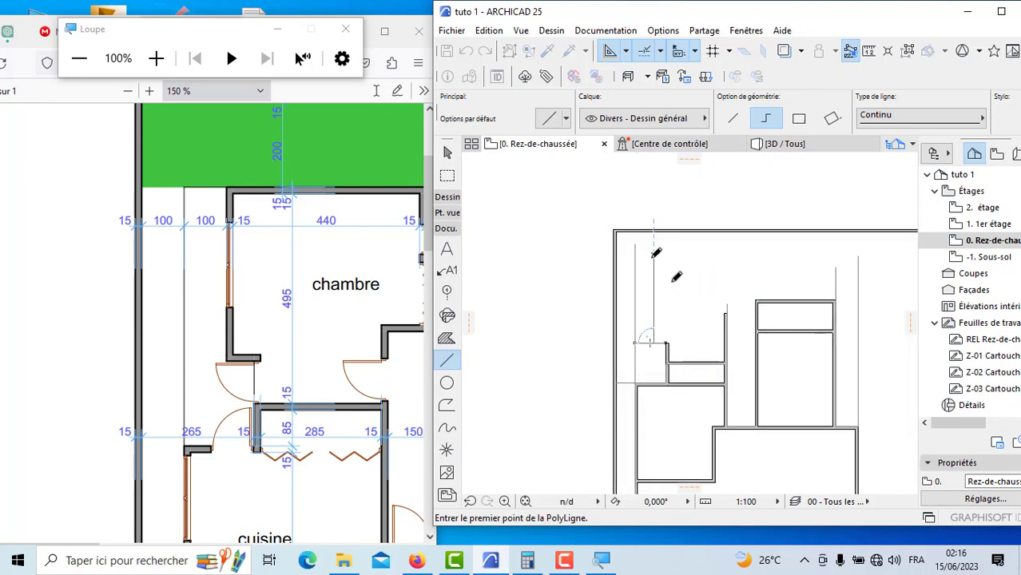
Step: Draw the chambre's outer side wall about 4.3 m up along its guide line, with the reference line on Face intérieure
left_click(448, 197)
left_click(447, 217)
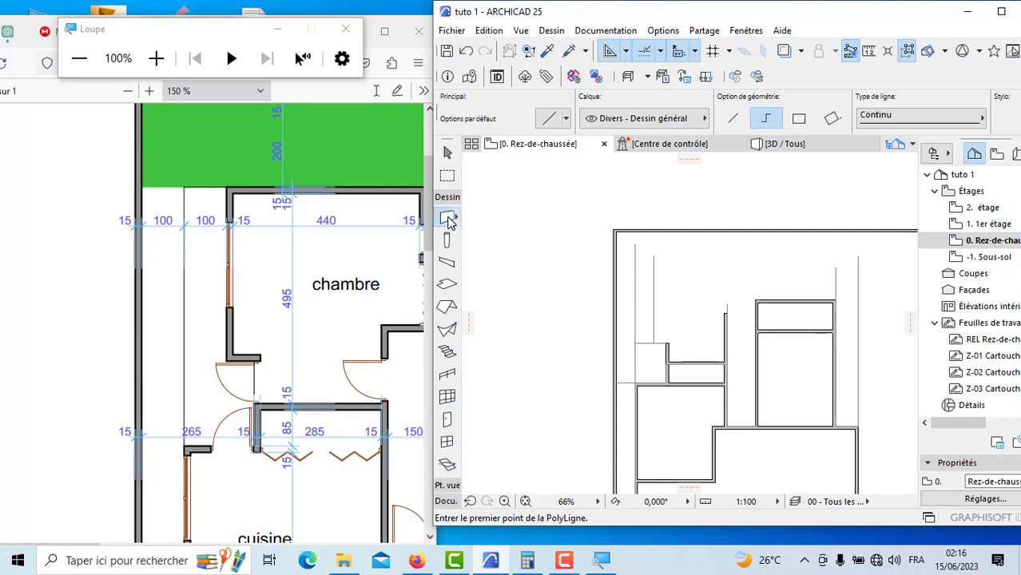
scroll(659, 340, "up", 5)
scroll(659, 340, "up", 2)
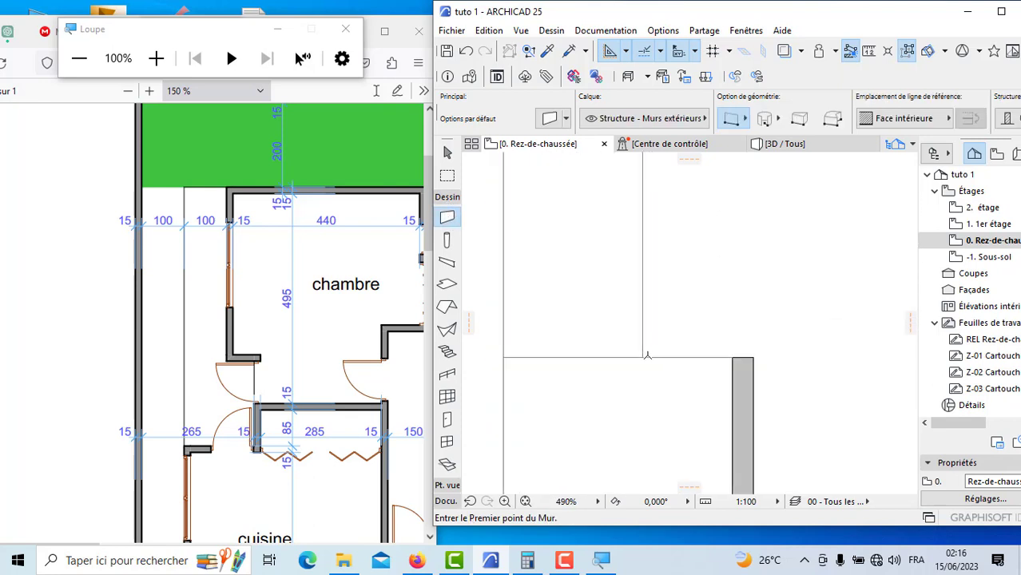
left_click(644, 357)
scroll(642, 346, "down", 2)
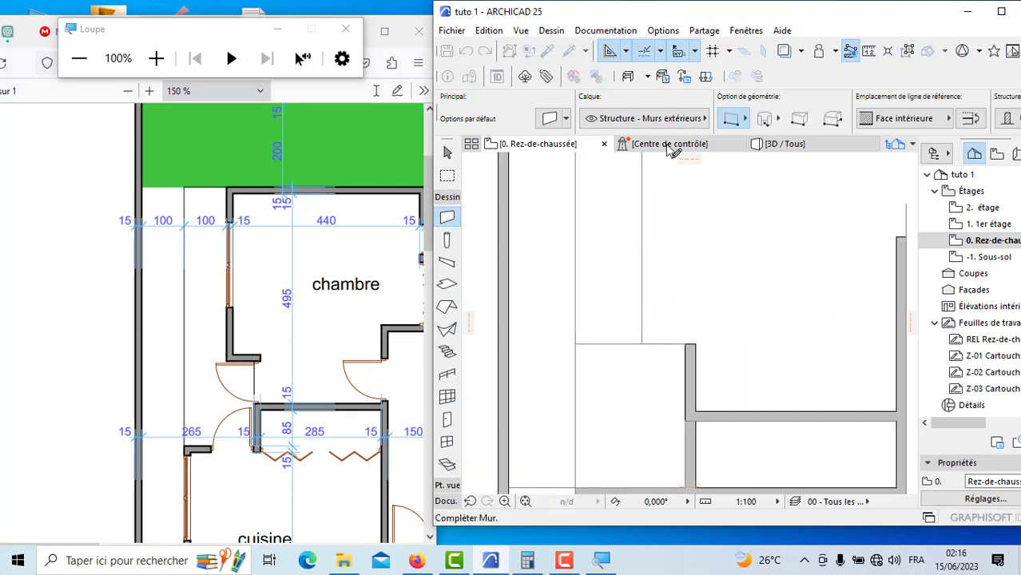
left_click(897, 118)
left_click(819, 133)
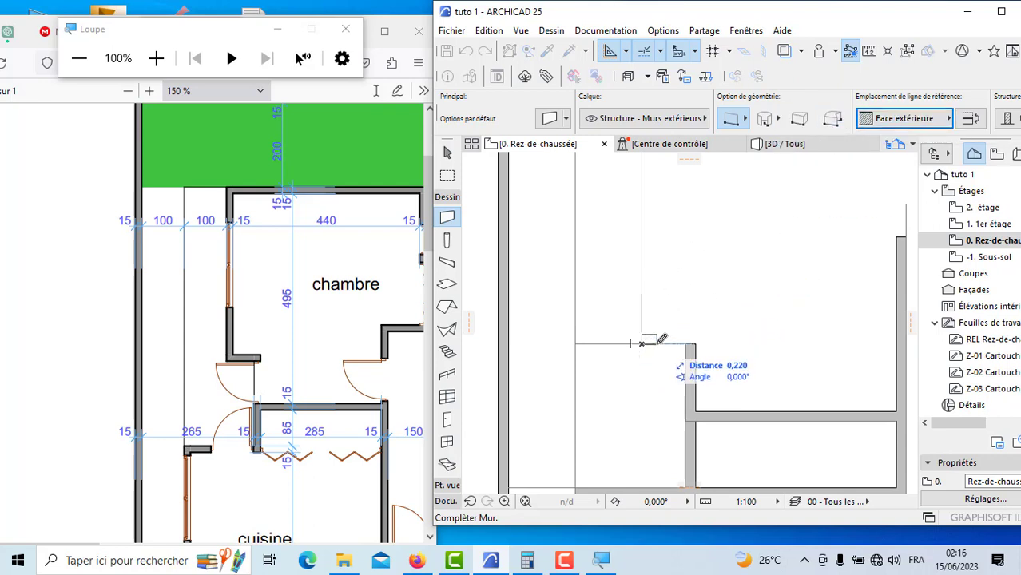
left_click(901, 120)
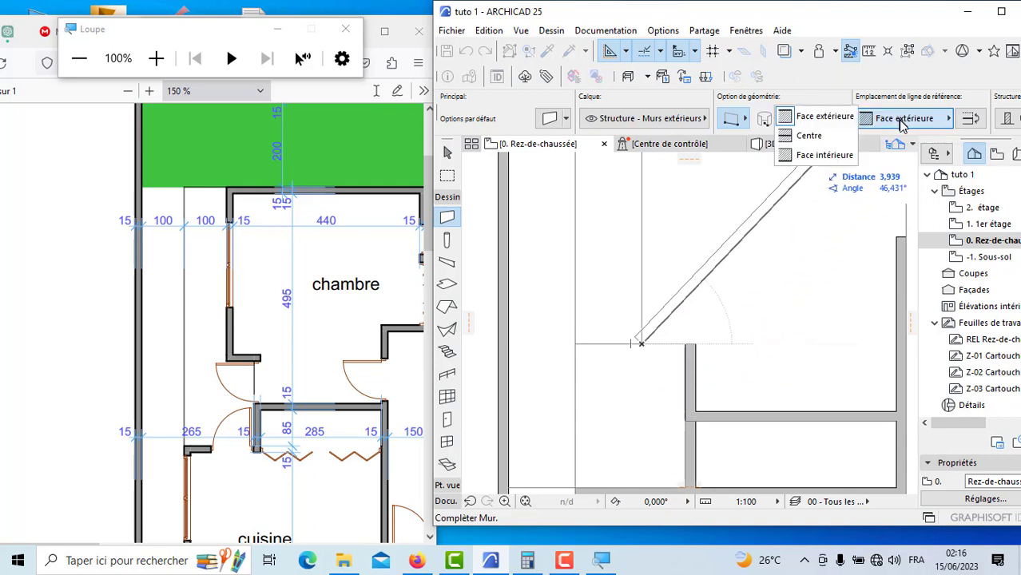
left_click(831, 155)
scroll(655, 344, "down", 3)
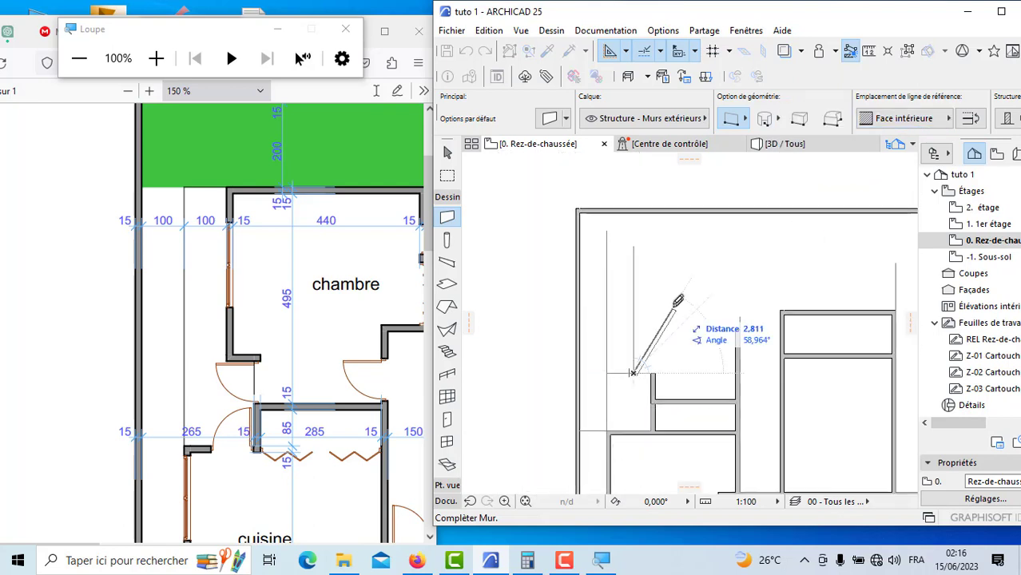
left_click(635, 254)
Step: Draw a 0.5 m wall joining the foot of the chambre's side wall to the top of the 1 m wall, using Face extérieure
scroll(640, 368, "up", 5)
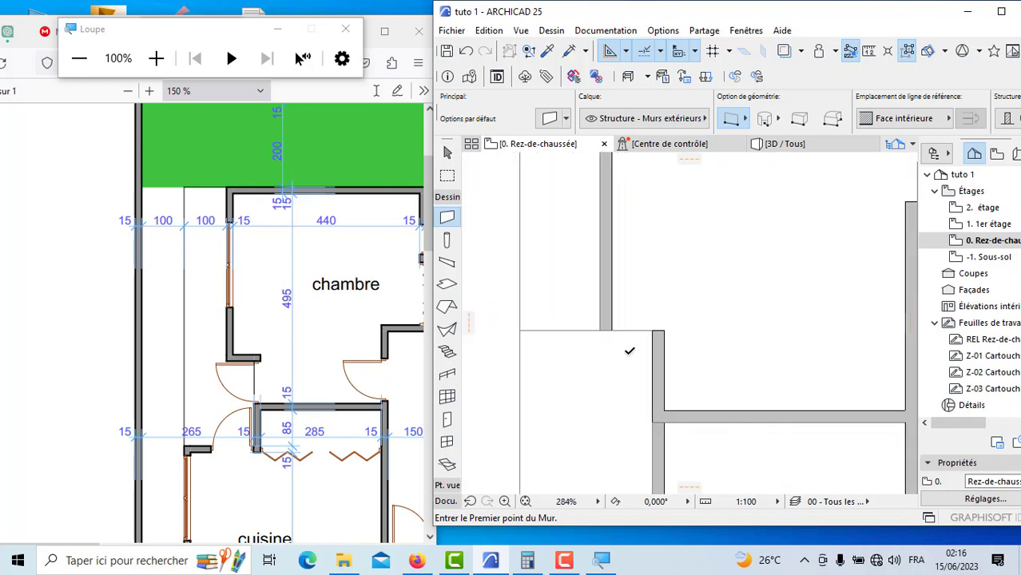
left_click(612, 329)
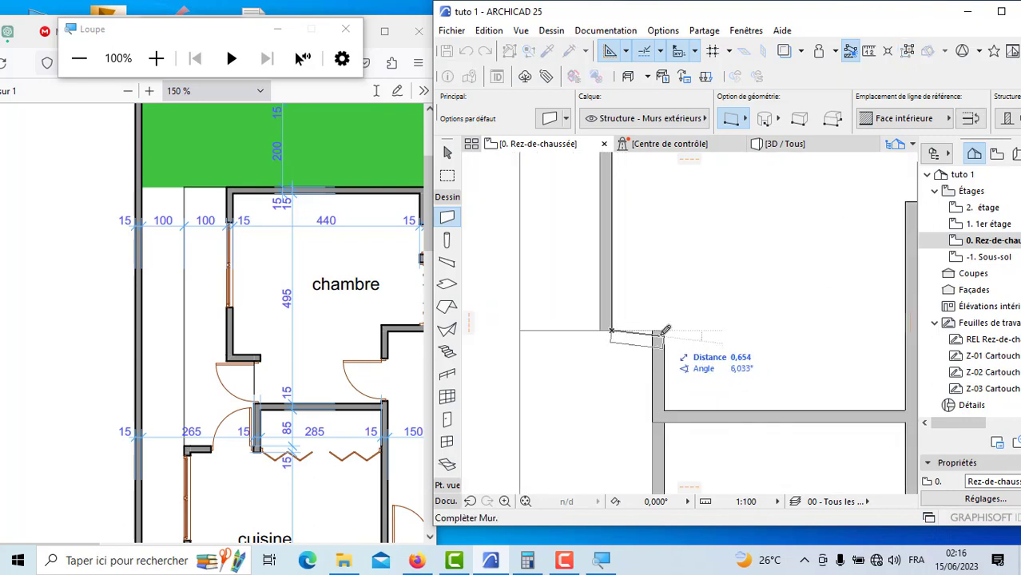
scroll(667, 326, "down", 1)
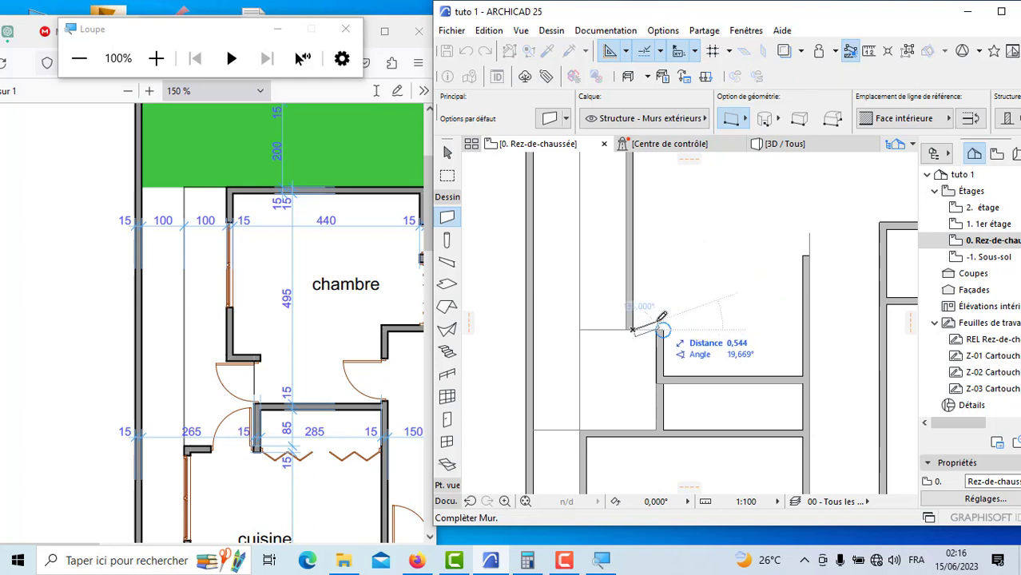
scroll(667, 324, "up", 2)
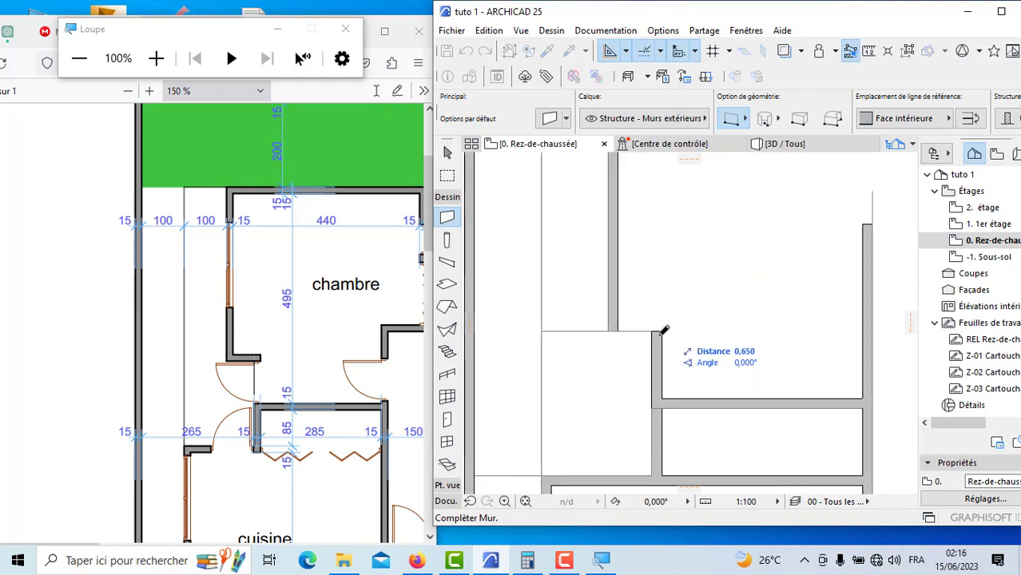
left_click(889, 127)
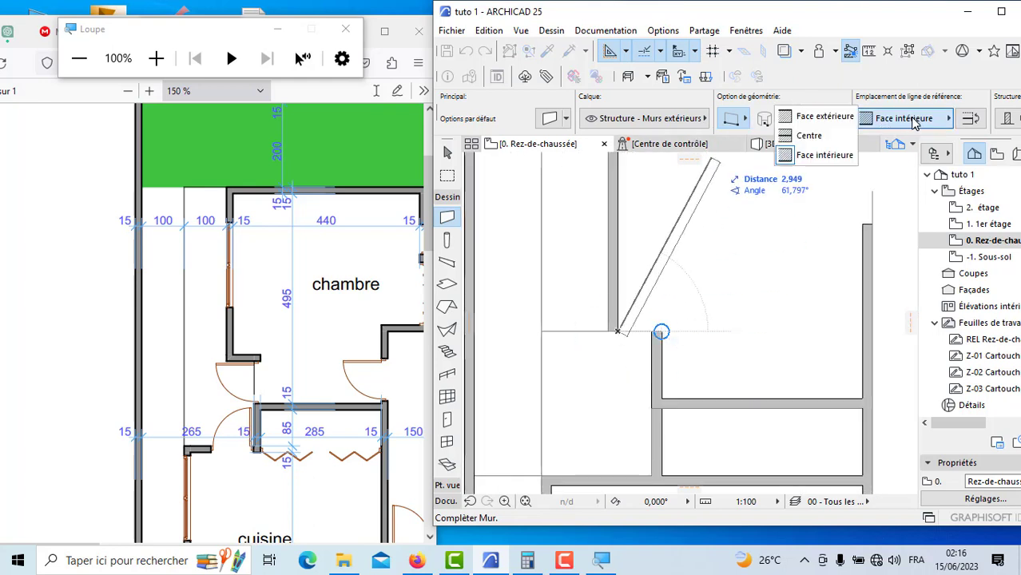
left_click(845, 120)
scroll(661, 323, "up", 4)
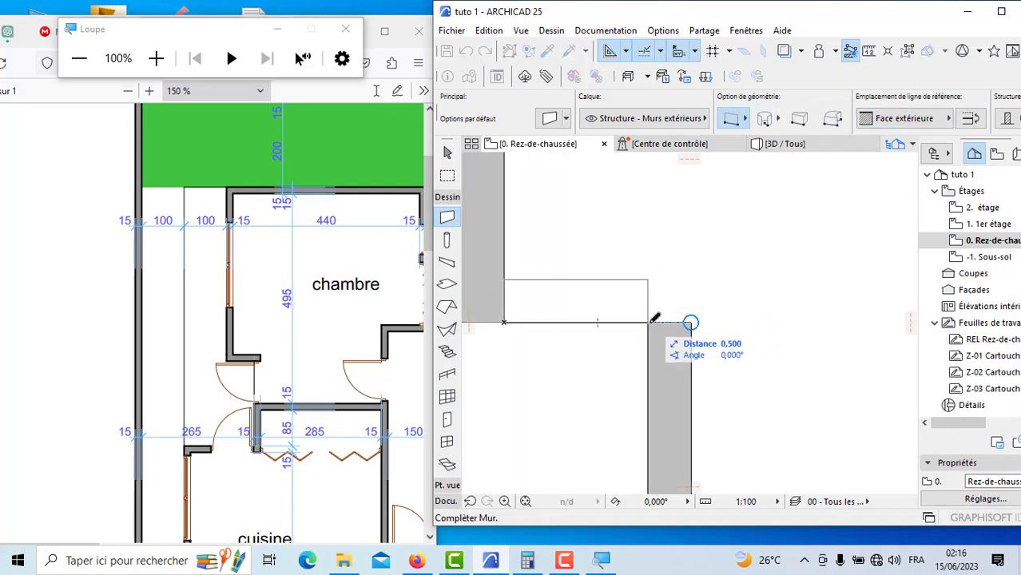
key("Escape")
Step: Draw a guide polyline 4.95 m up from the closet's upper wall, continue it across past the chambre's outer side wall, and finish it
scroll(653, 319, "down", 5)
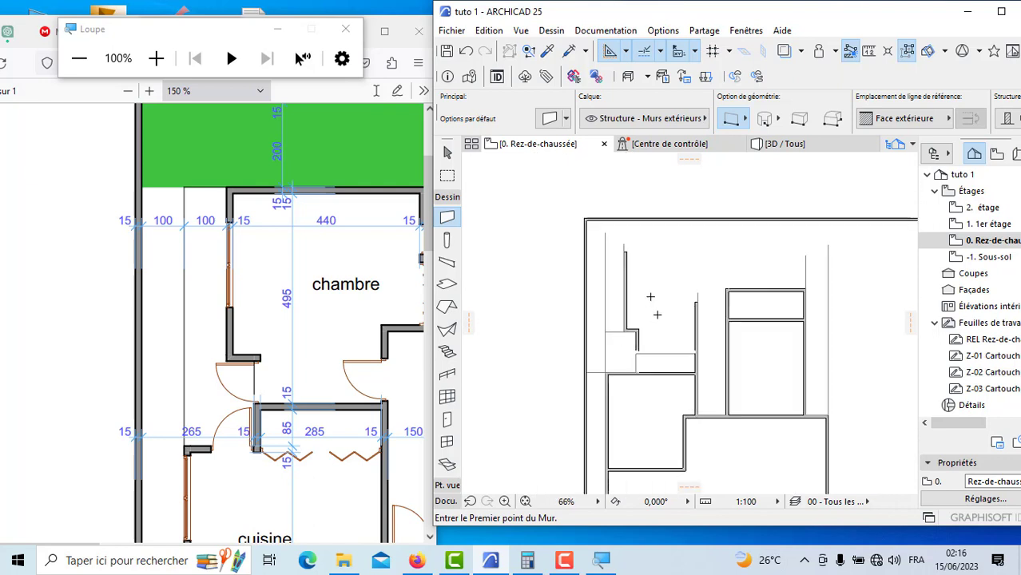
left_click(445, 502)
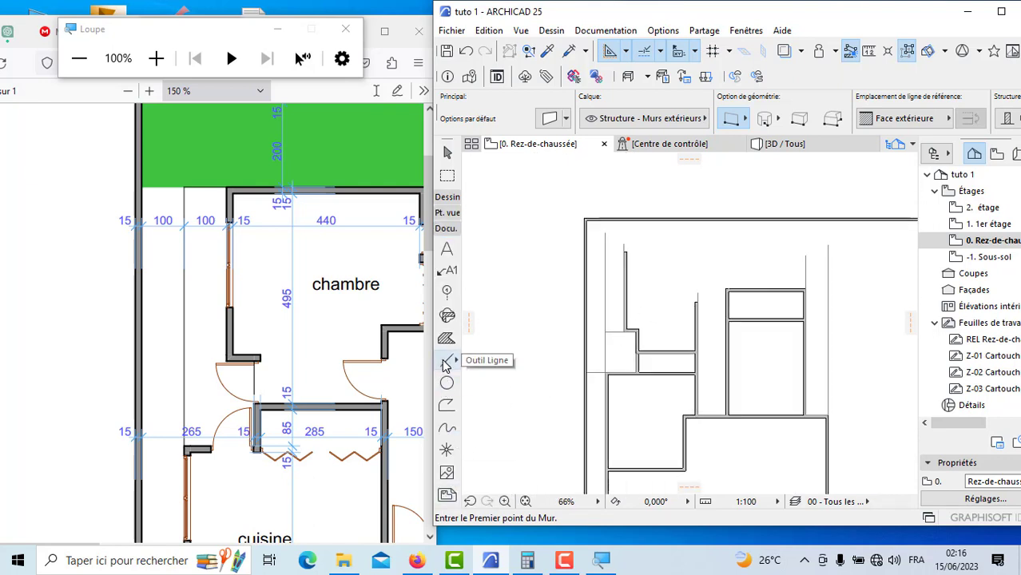
left_click(446, 361)
scroll(629, 333, "up", 1)
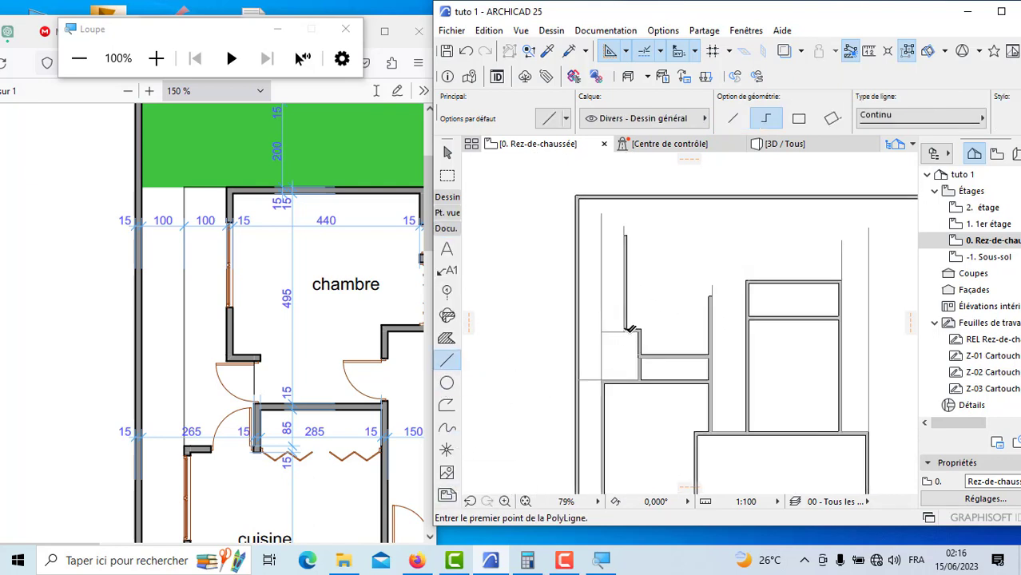
scroll(650, 389, "up", 5)
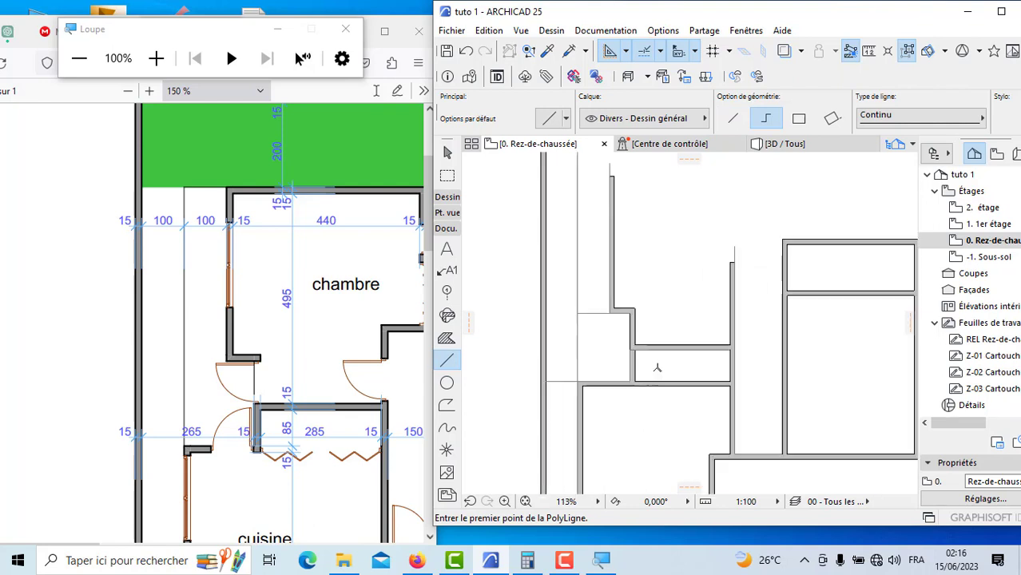
scroll(661, 336, "up", 1)
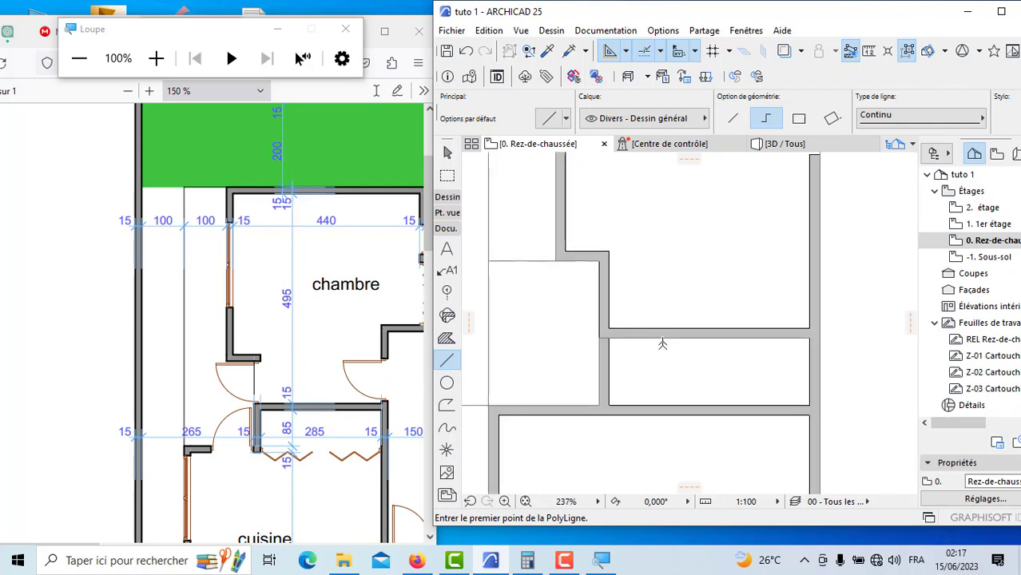
left_click(661, 330)
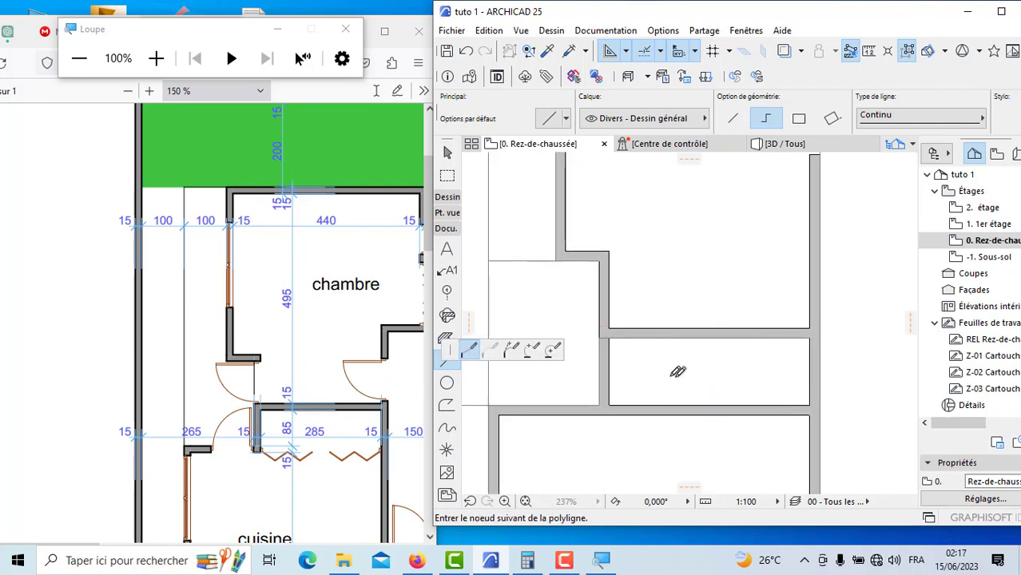
scroll(673, 365, "down", 5)
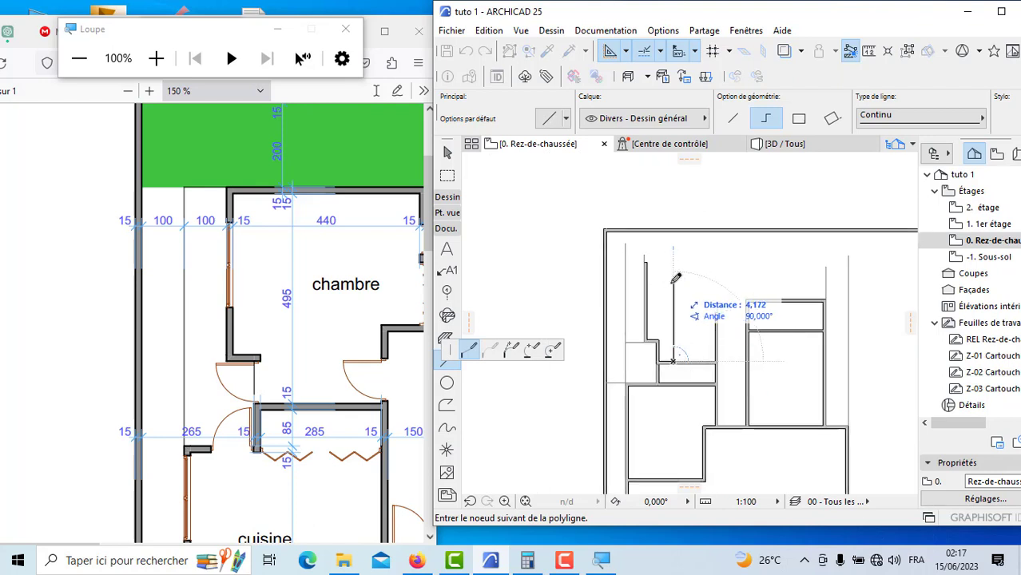
type("4,95")
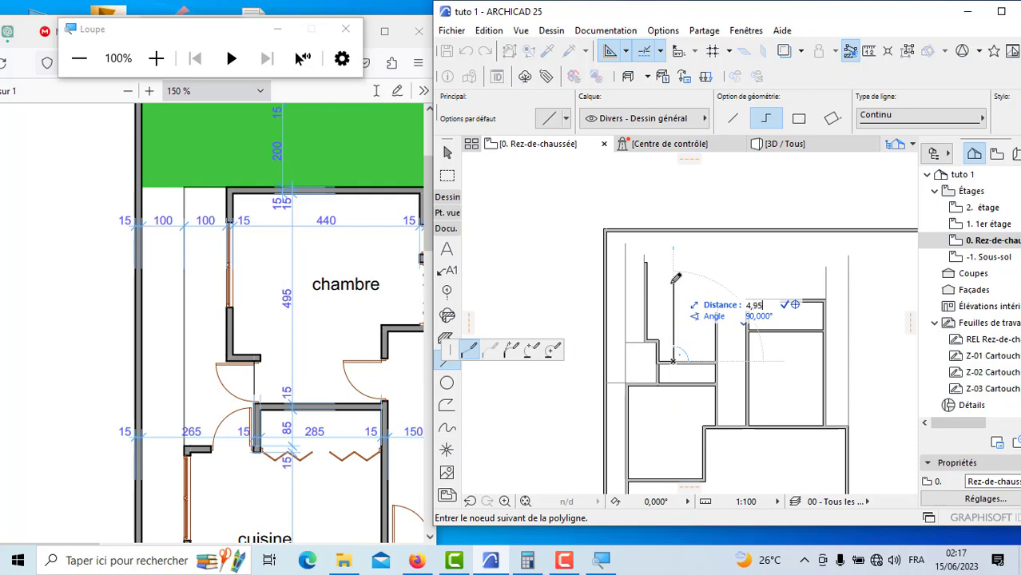
key("Return")
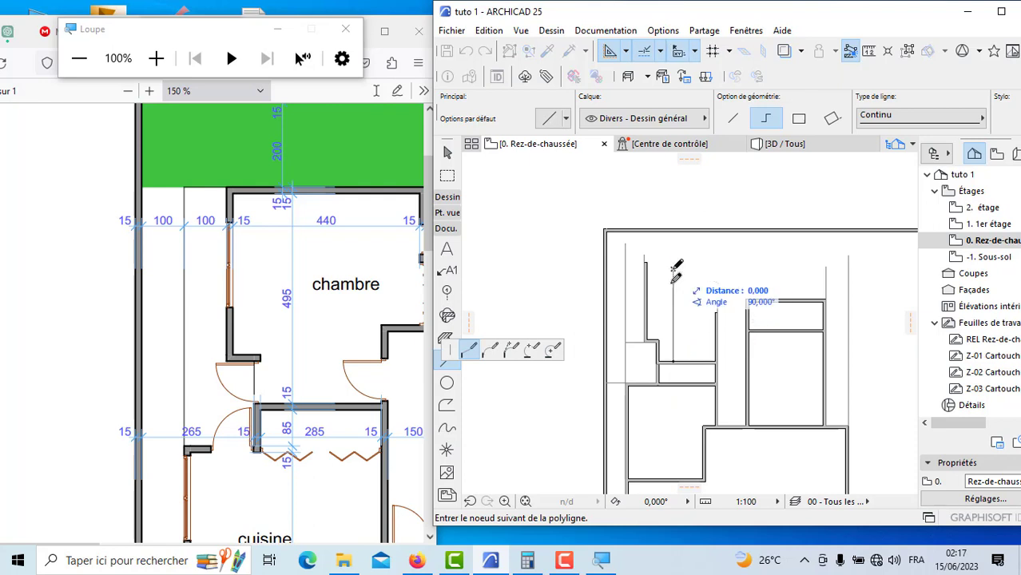
scroll(677, 272, "up", 2)
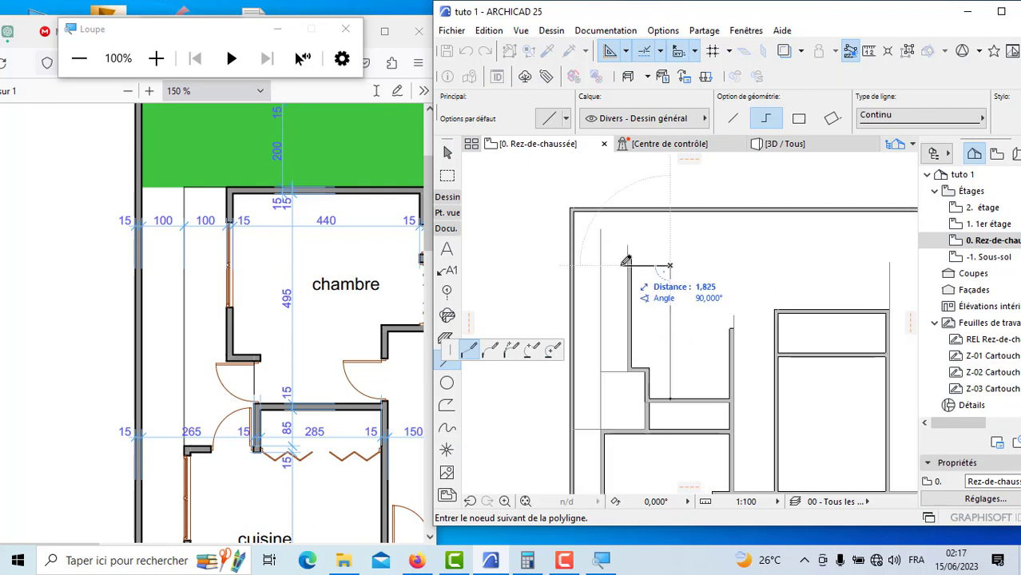
double_click(626, 262)
Step: Draw the chambre's upper wall 4.4 m along the guide line from the side wall's inner face, using Face extérieure
left_click(453, 200)
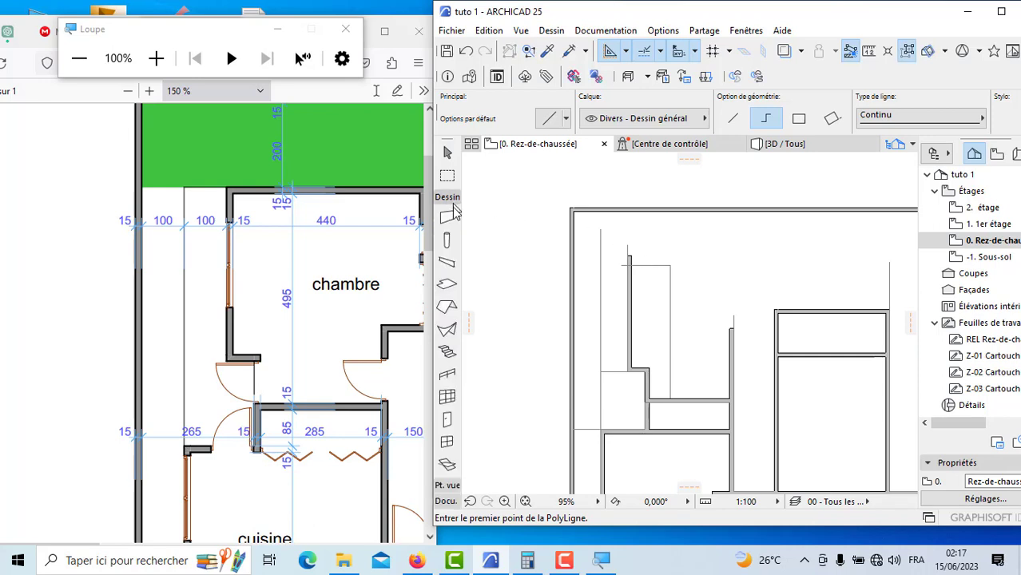
left_click(453, 214)
scroll(666, 255, "up", 6)
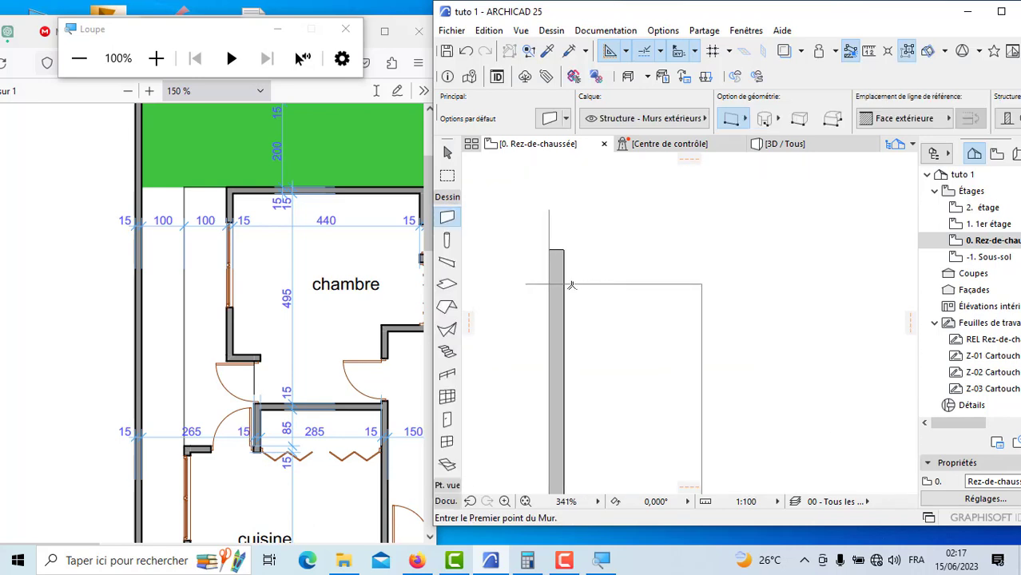
left_click(566, 284)
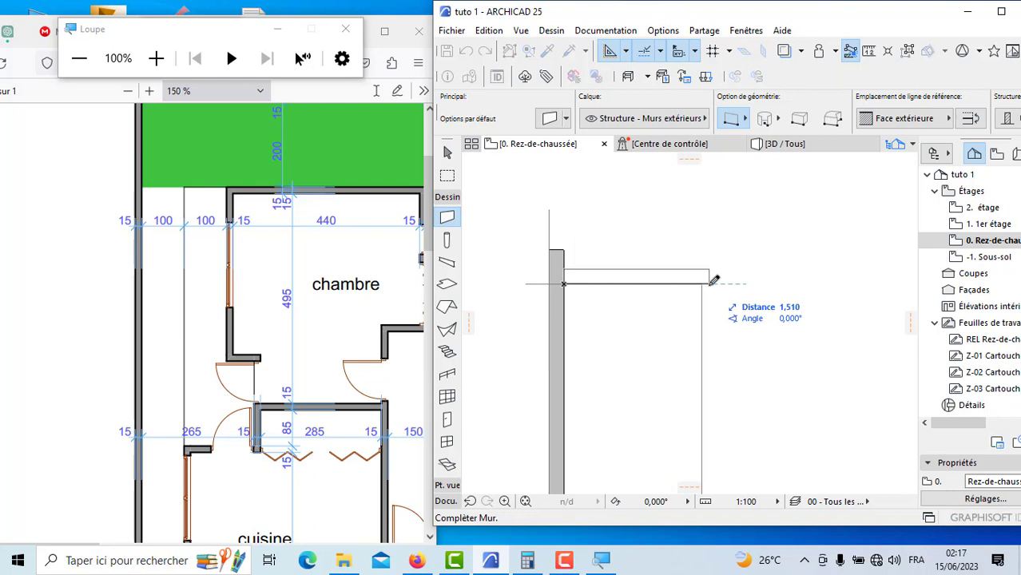
type("4,4")
key("Return")
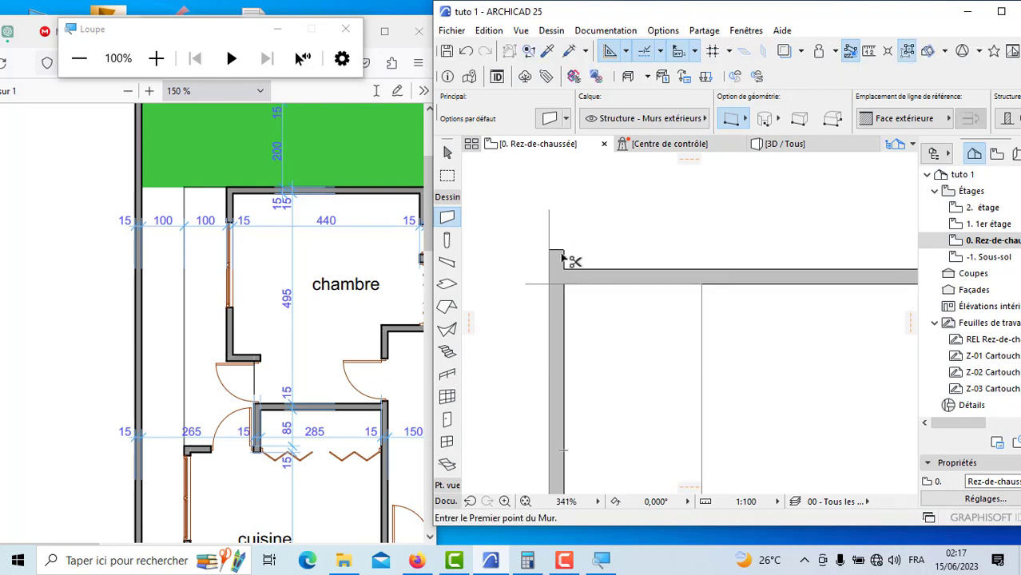
Step: Draw a 1.47 m wall upward from the upper outer corner of the bureau block along the guide line, using Face extérieure
scroll(562, 260, "down", 8)
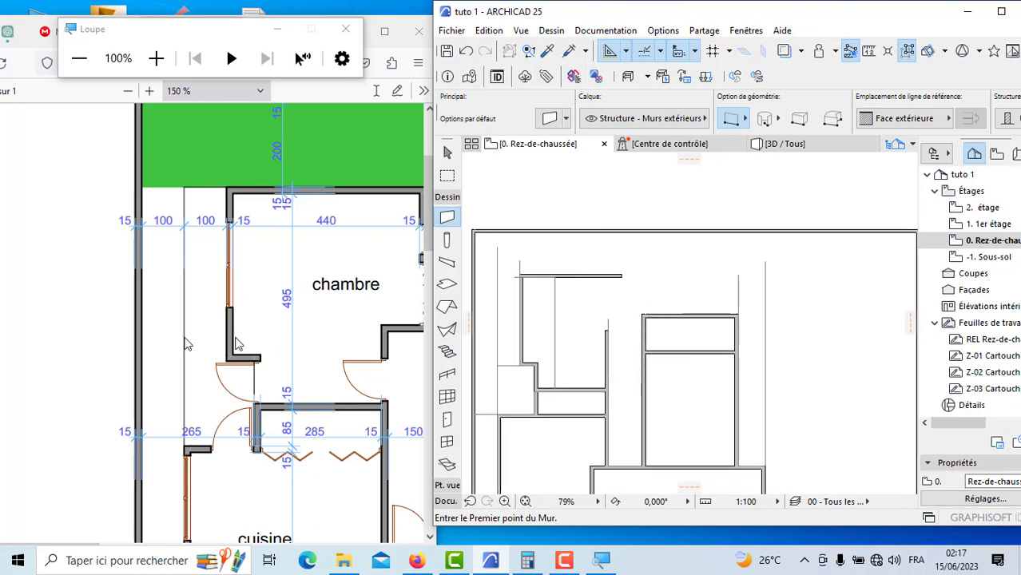
scroll(236, 344, "down", 3)
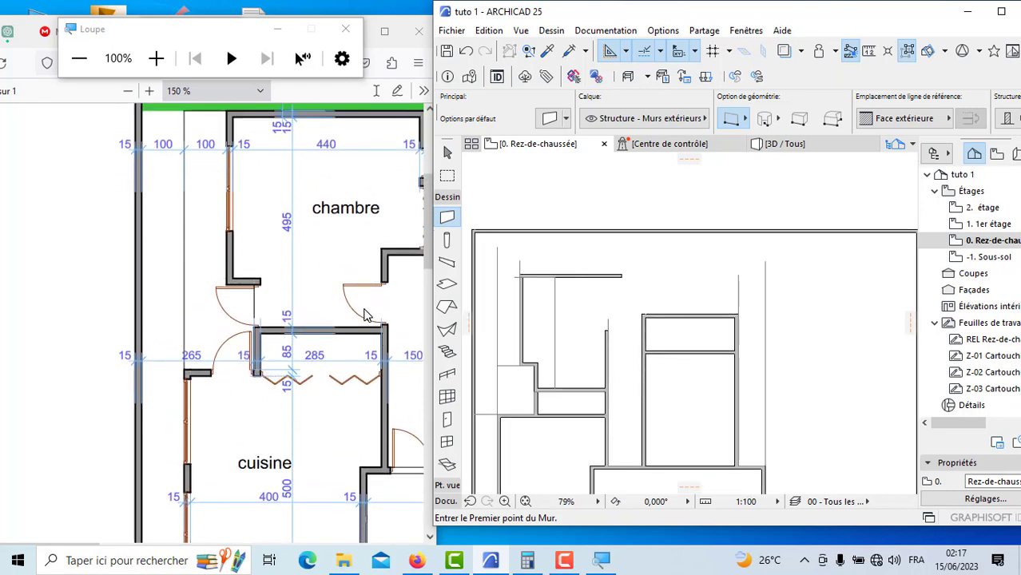
left_click(364, 315)
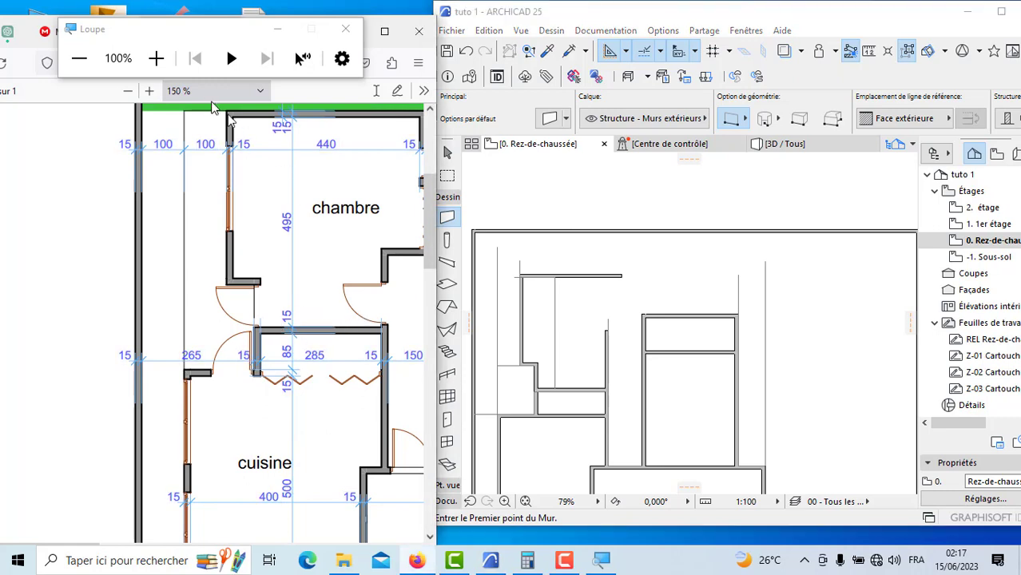
left_click(129, 92)
left_click(130, 92)
left_click(130, 92)
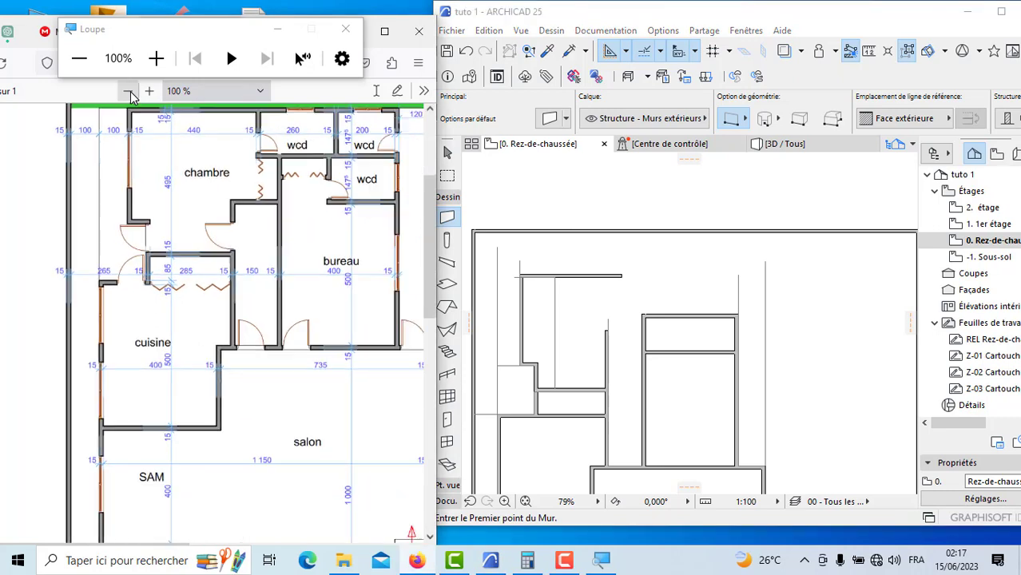
scroll(330, 294, "up", 3)
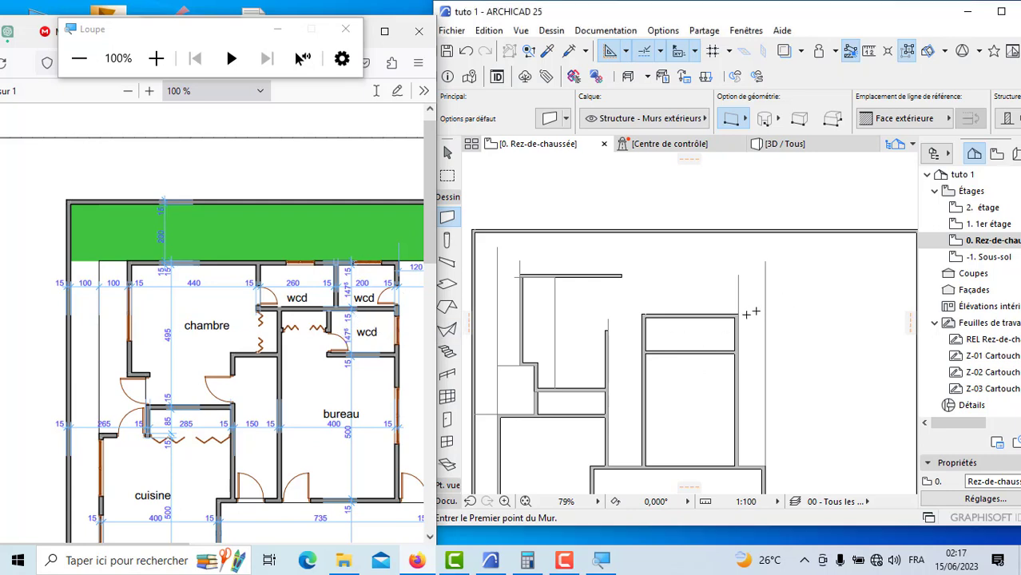
scroll(738, 311, "up", 5)
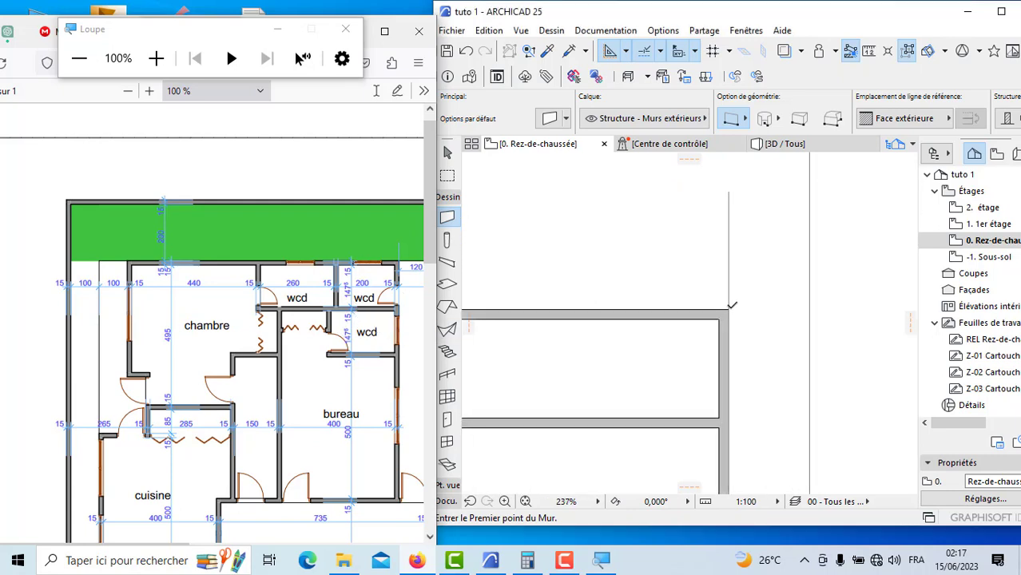
left_click(732, 305)
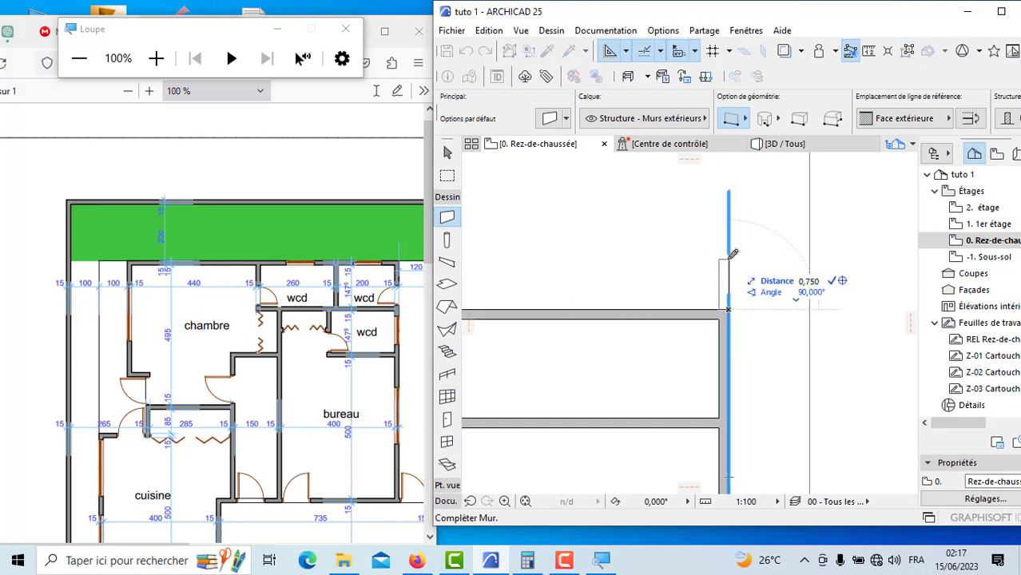
type("1,47")
key("Return")
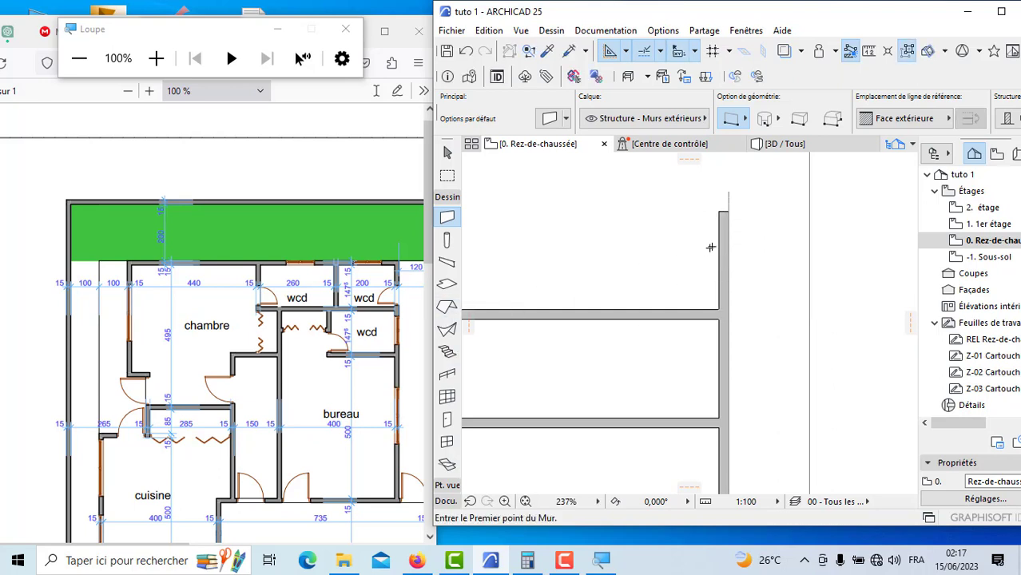
Step: Draw the upper wcd's top wall about 2 m inward from the new side wall's inner face, with the reference line on Face intérieure
scroll(712, 231, "up", 2)
left_click(719, 204)
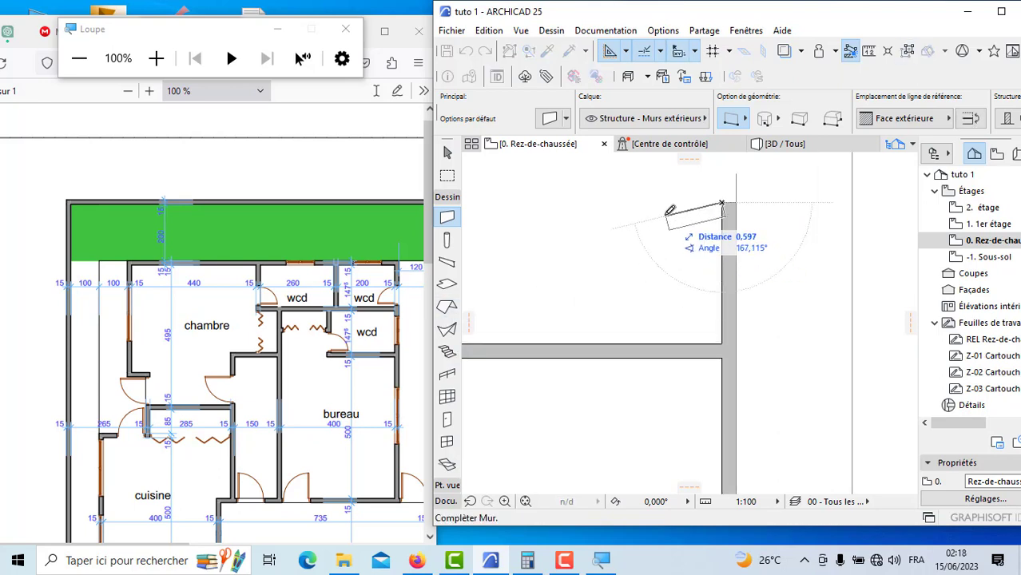
left_click(885, 119)
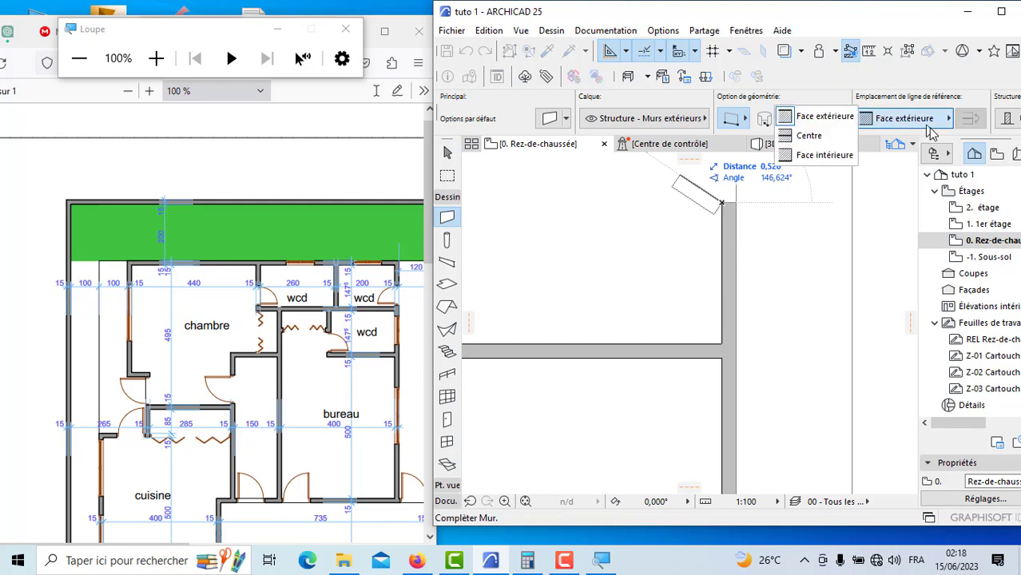
left_click(830, 155)
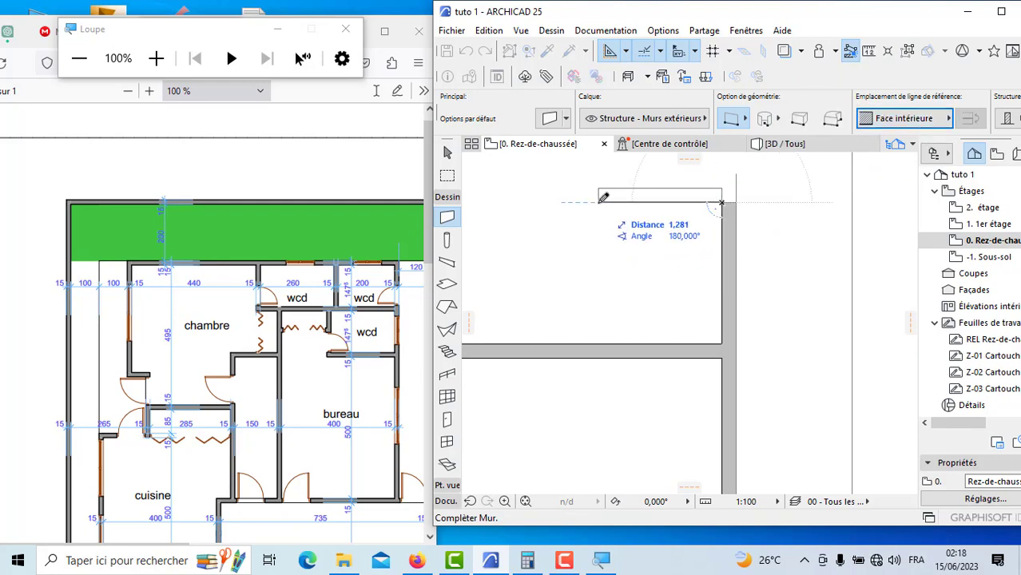
left_click(529, 198)
Step: Join the upper wcd's top wall and its outer side wall at their corner
left_click(609, 200, "shift")
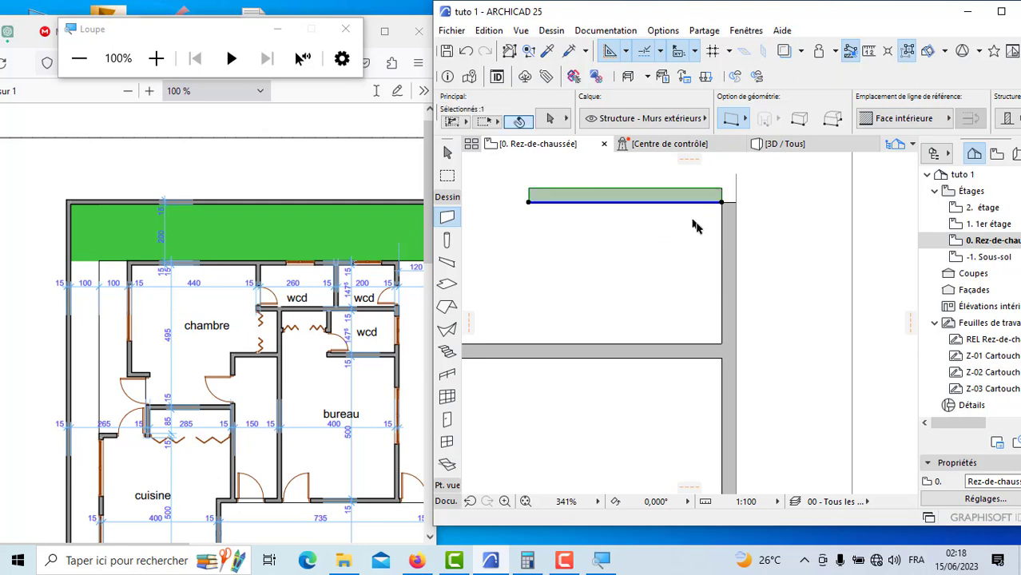
left_click(723, 238, "shift")
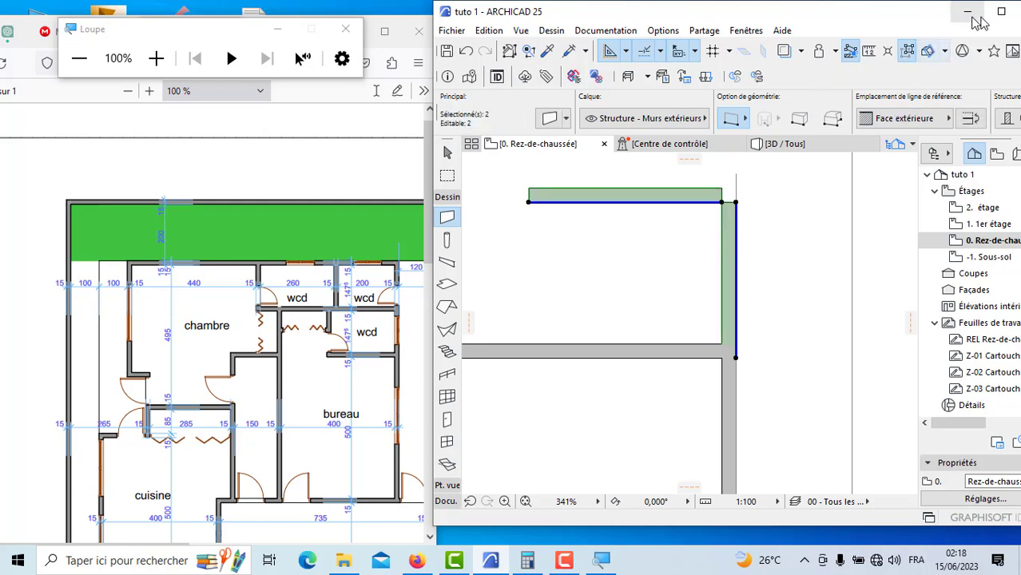
left_click(1002, 11)
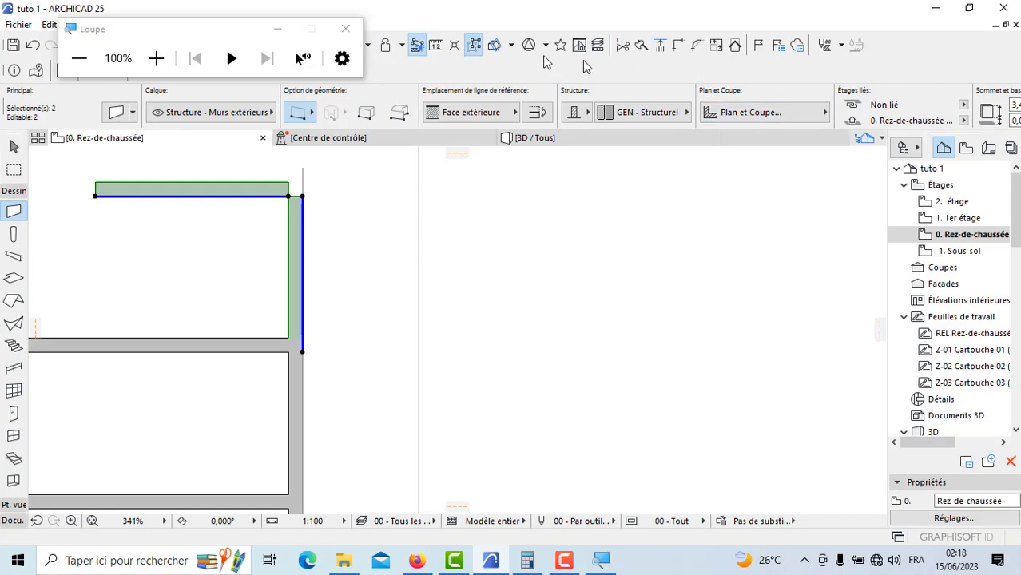
left_click(678, 50)
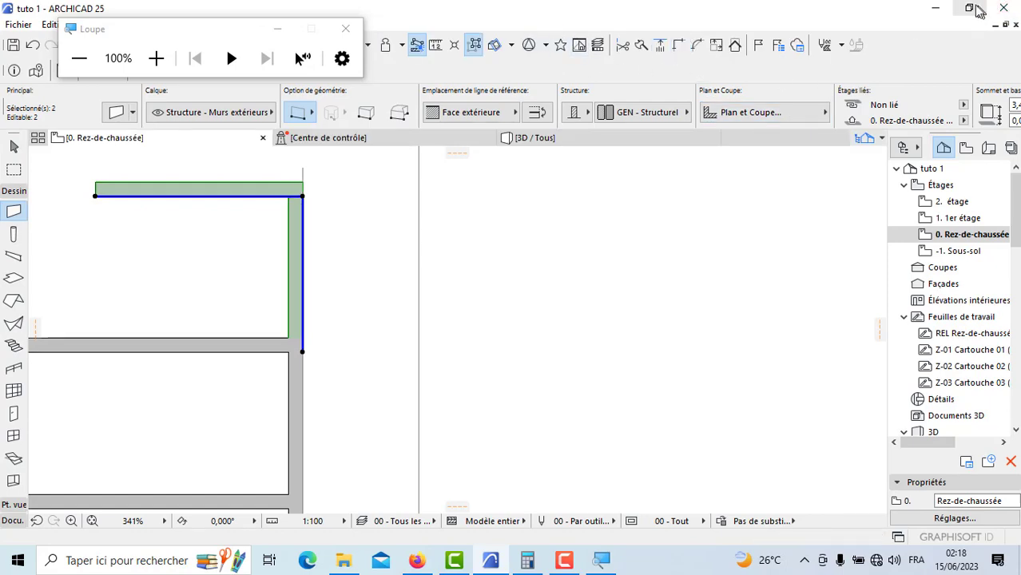
left_click(974, 9)
Step: Draw the upper wcd's dividing wall from the free end of its top wall down to the wall below, using Face intérieure
scroll(757, 252, "down", 3)
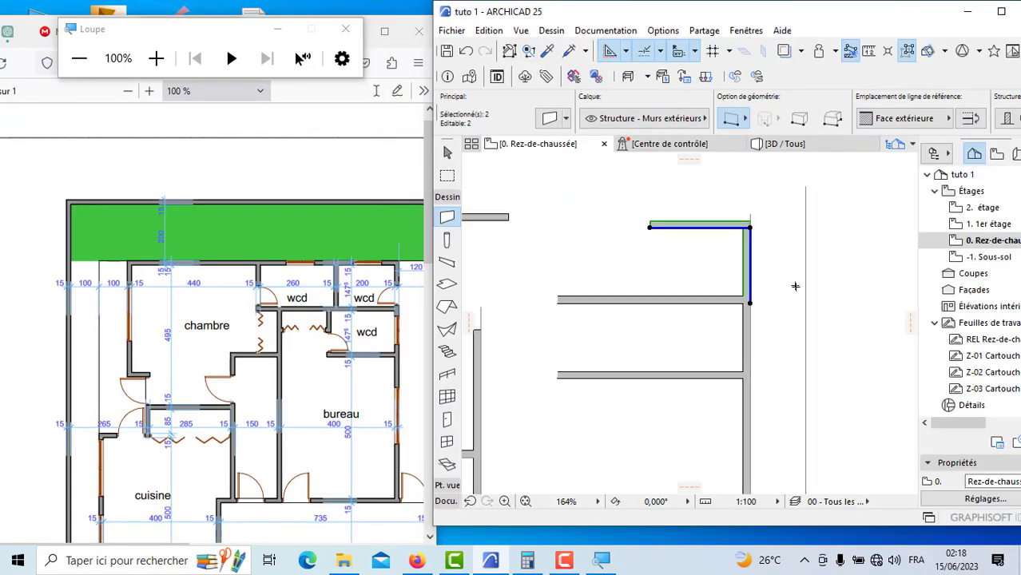
scroll(671, 232, "up", 5)
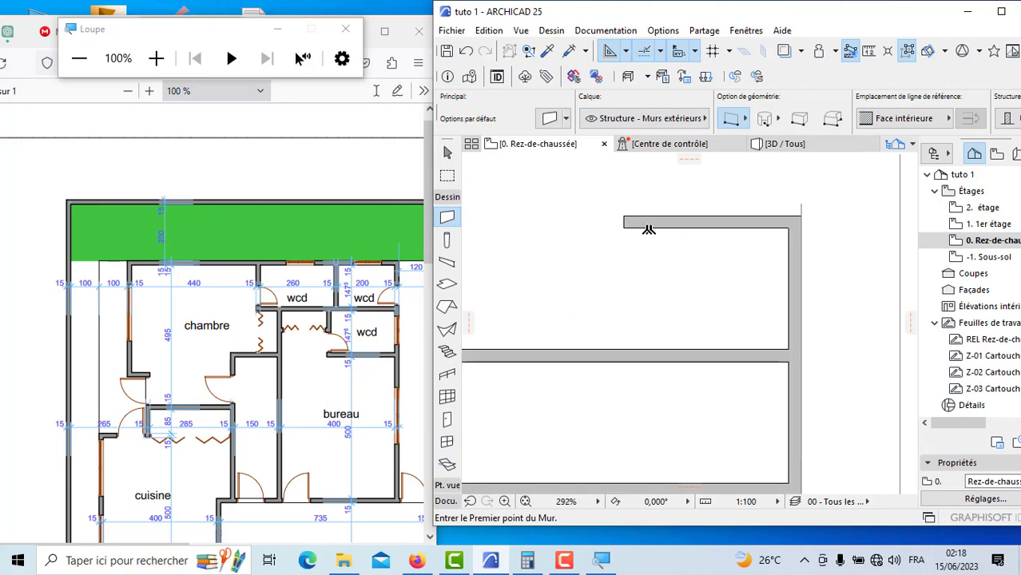
left_click(597, 227)
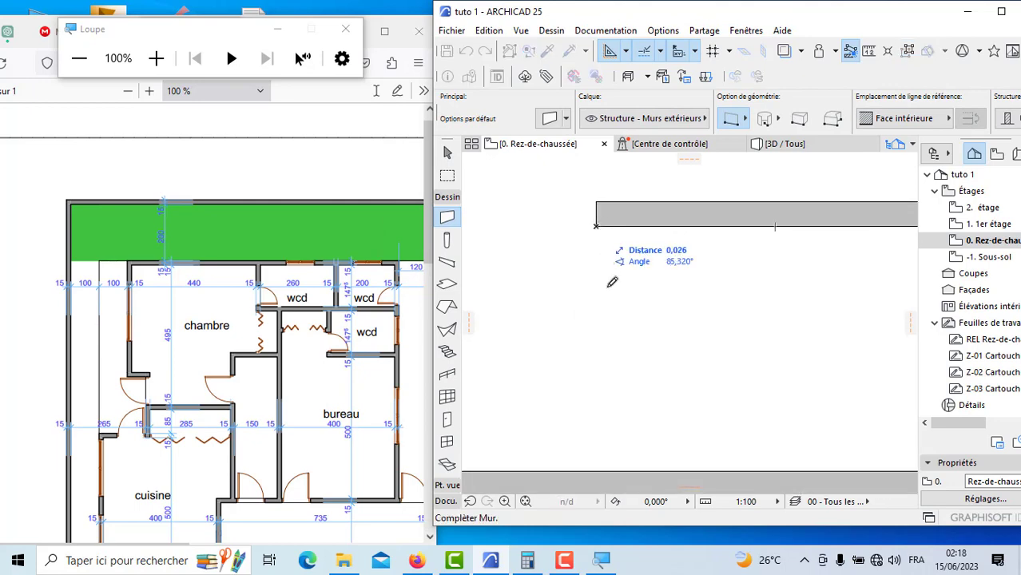
left_click(605, 468)
scroll(718, 303, "down", 4)
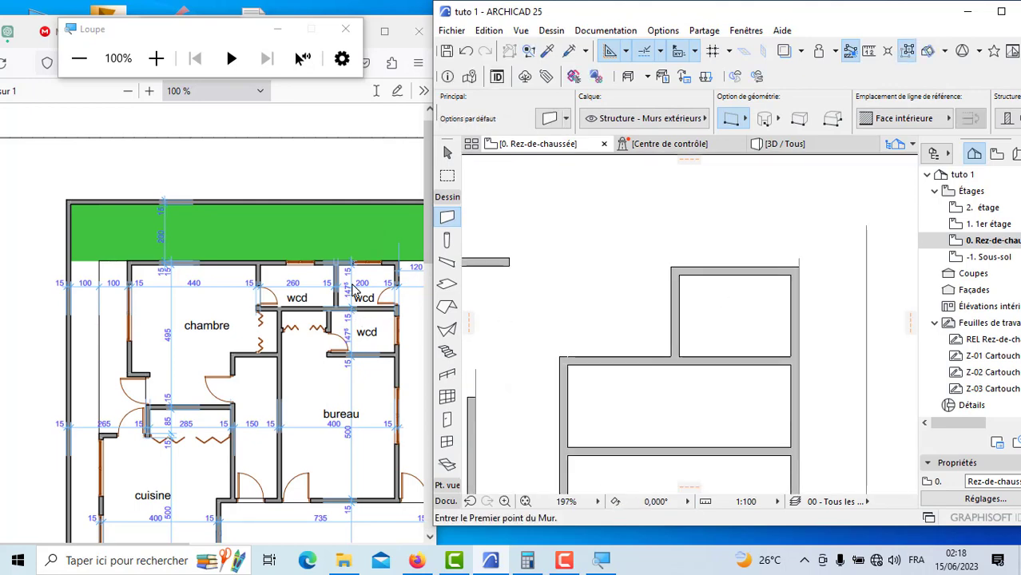
scroll(657, 291, "down", 1)
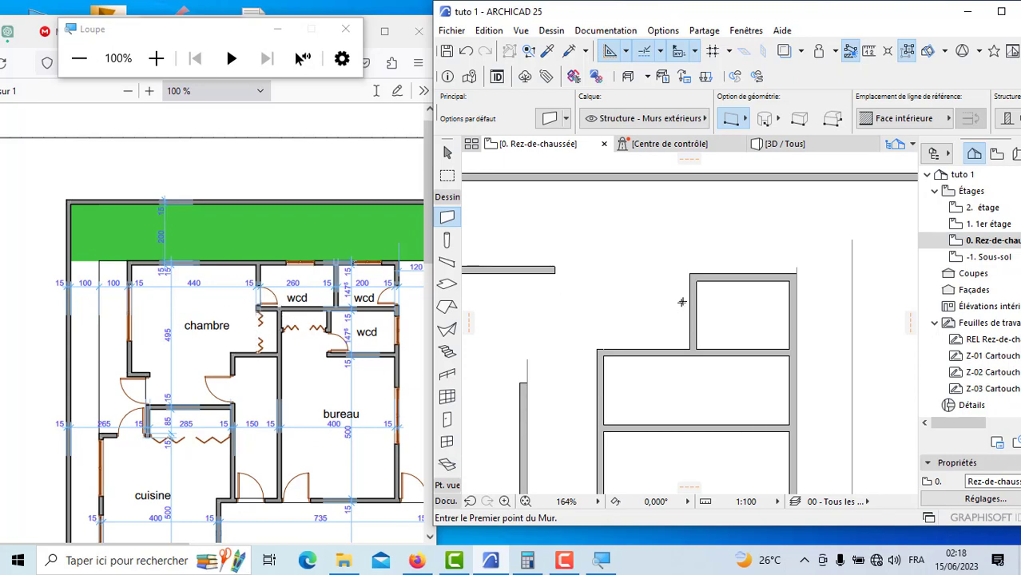
scroll(643, 297, "up", 4)
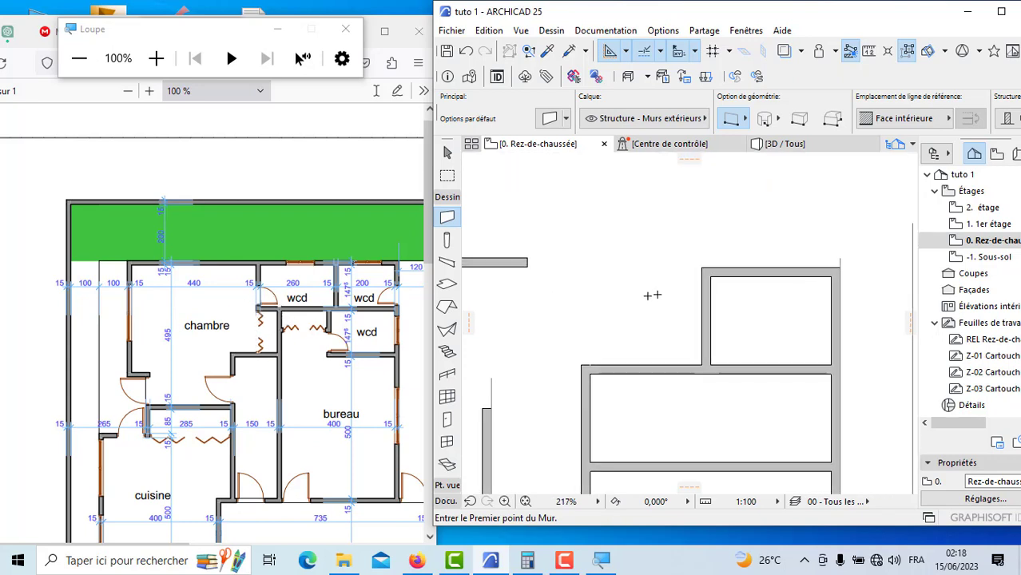
left_click(709, 256)
scroll(695, 252, "down", 3)
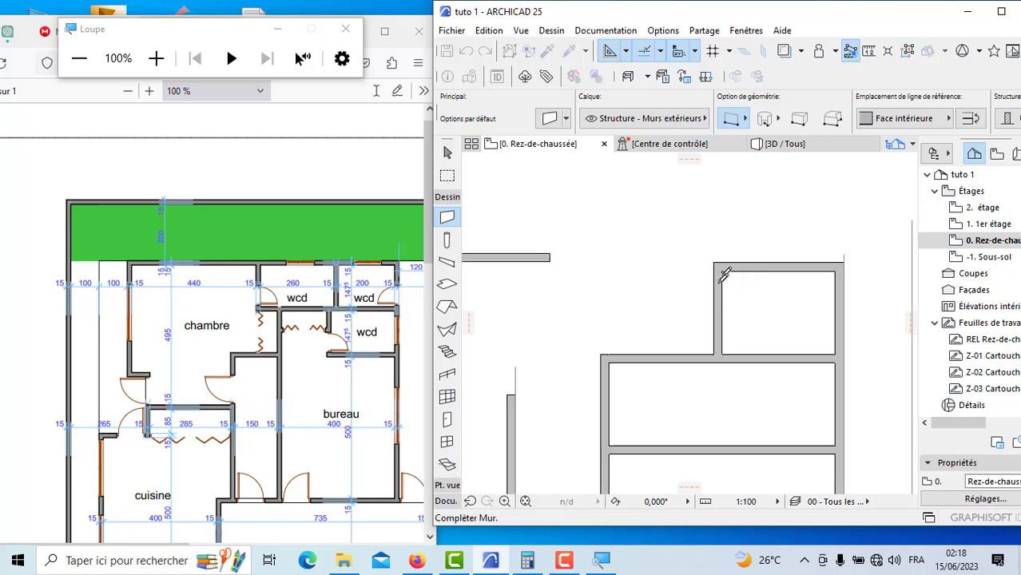
left_click(885, 121)
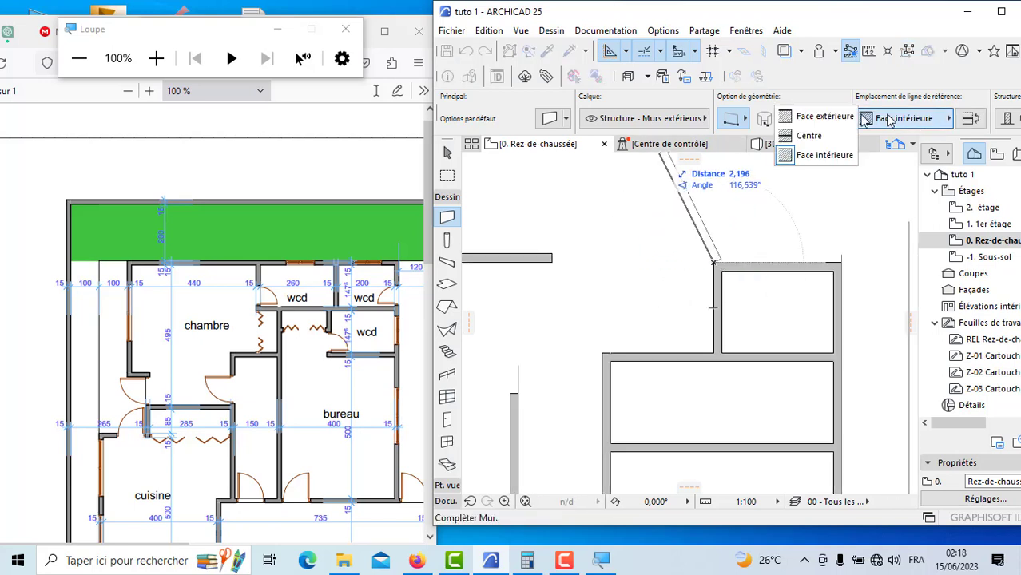
left_click(864, 121)
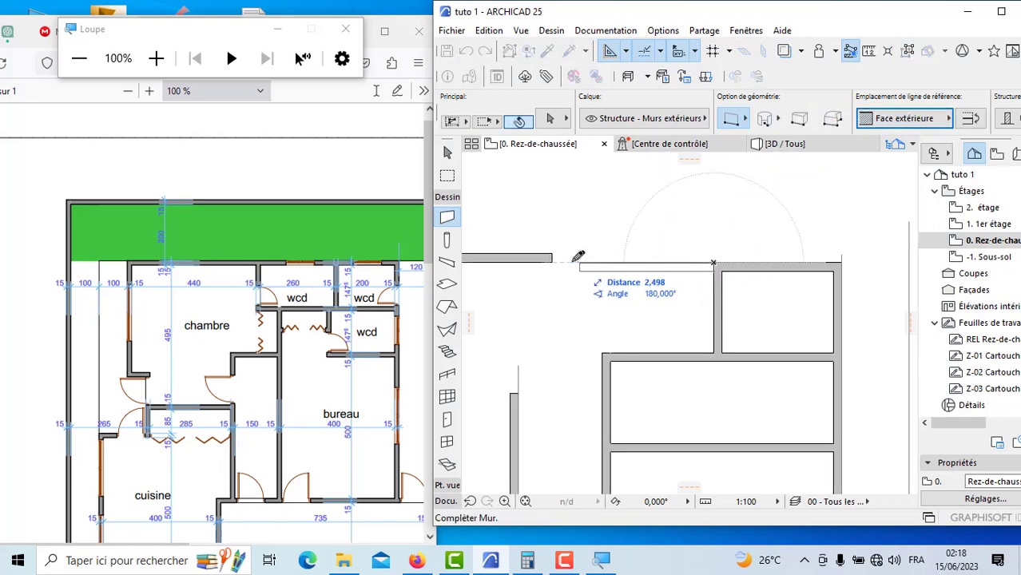
scroll(660, 264, "down", 3)
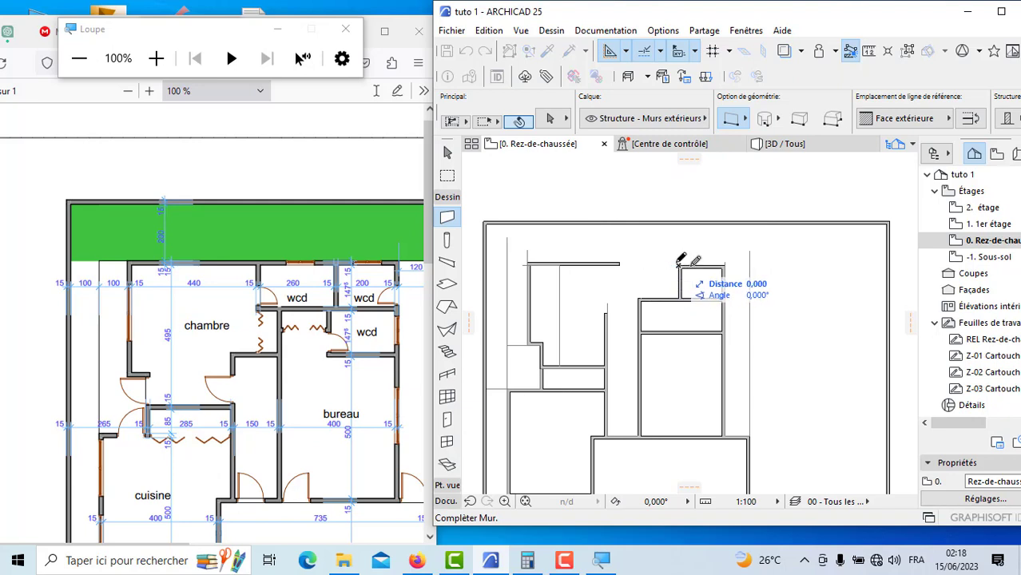
scroll(536, 263, "up", 4)
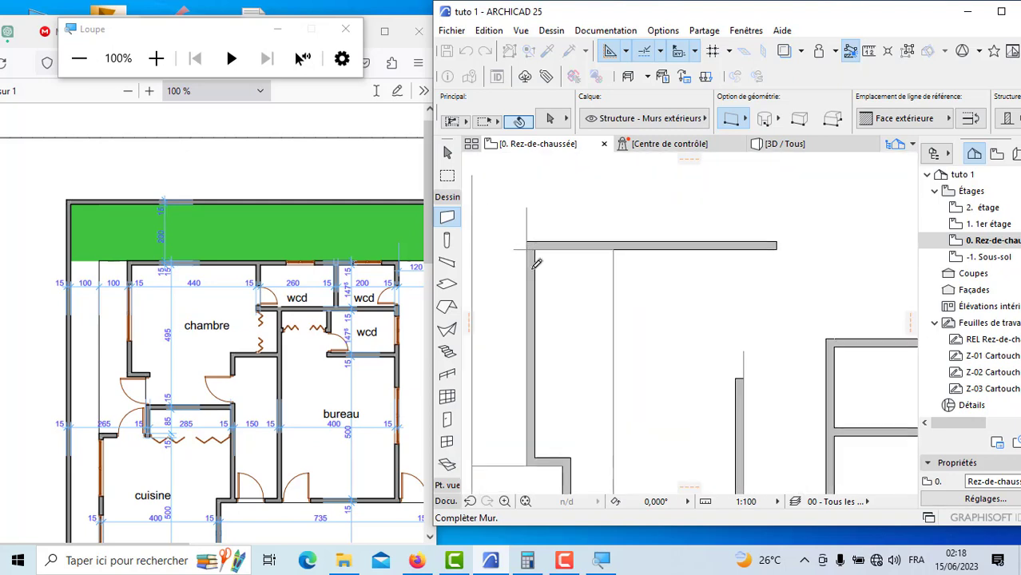
scroll(536, 263, "down", 5)
right_click(686, 225)
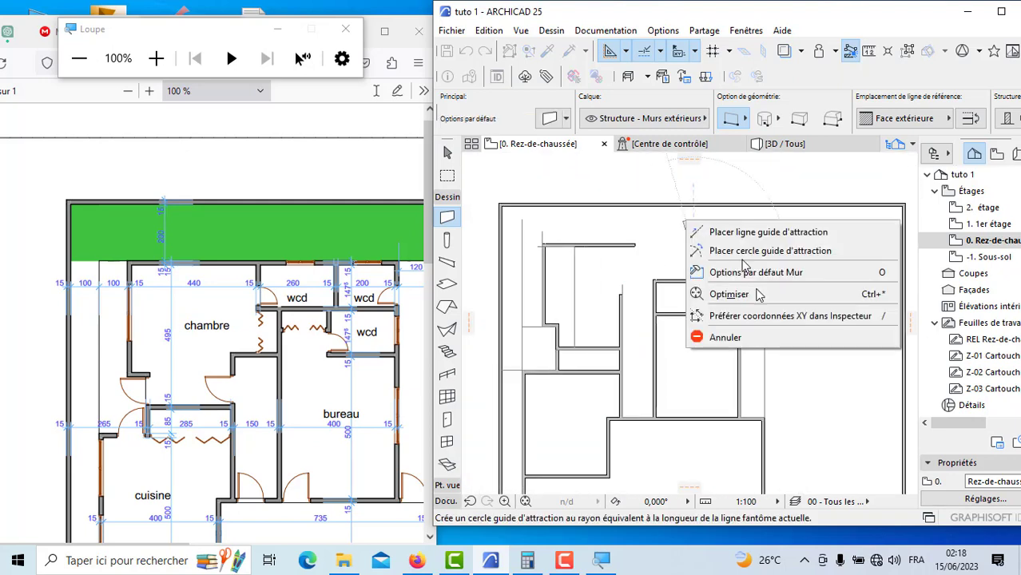
left_click(747, 339)
Step: Stretch the chambre's upper wall 5.2 m across to the wcd's outer side wall line and delete the short wcd top wall beneath it
scroll(660, 262, "up", 2)
left_click(626, 238, "shift")
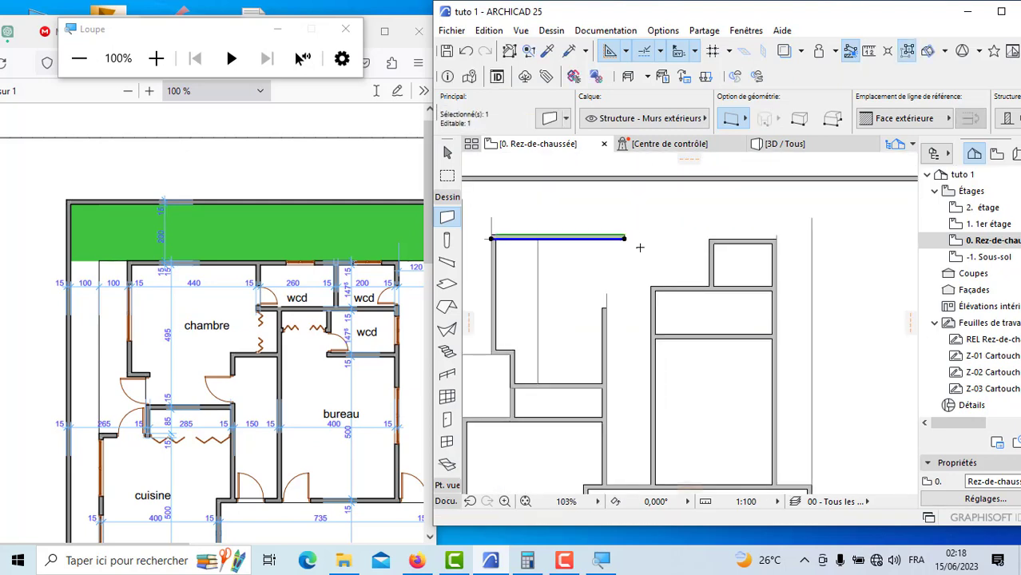
left_click(628, 237)
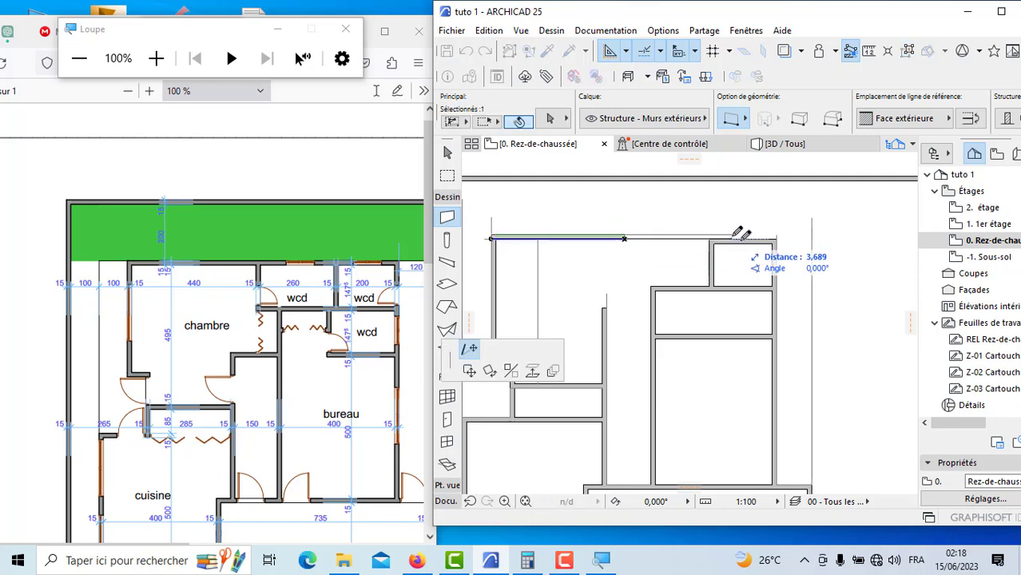
scroll(779, 232, "up", 2)
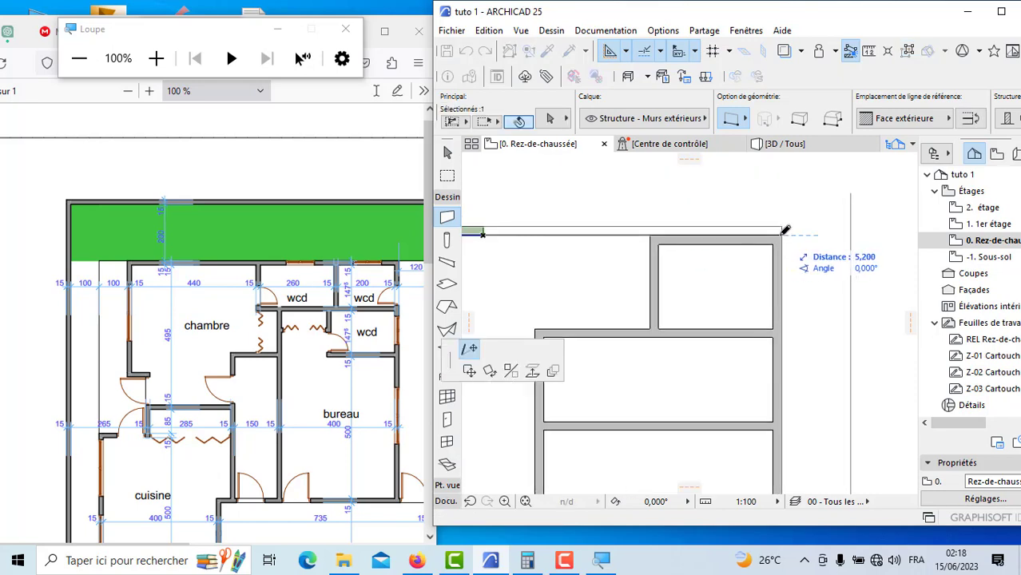
left_click(786, 231)
key("Escape")
left_click(658, 245)
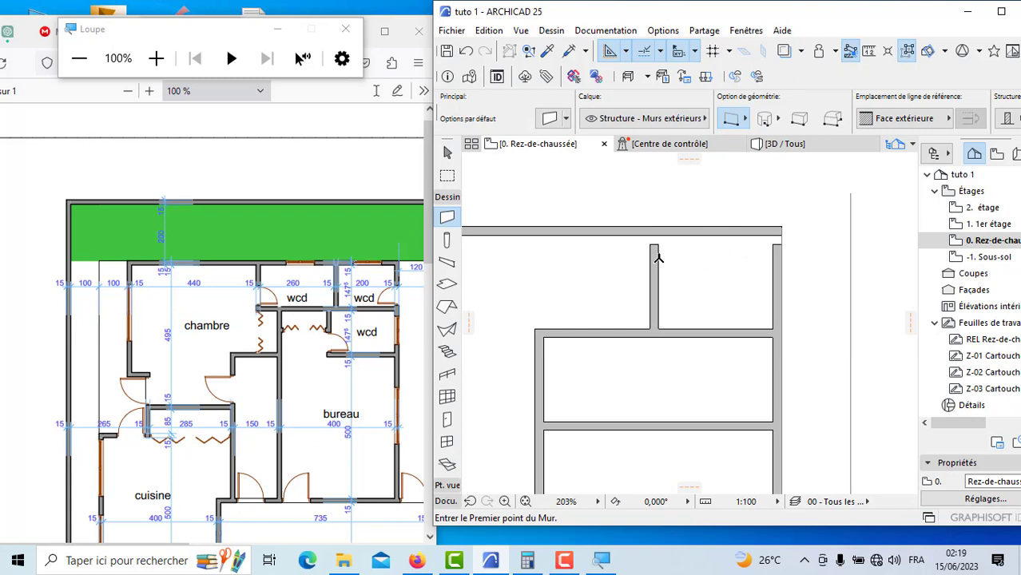
Step: Stretch the upper end of the wcd's dividing wall to meet the extended upper wall
left_click(658, 337)
left_click(659, 245)
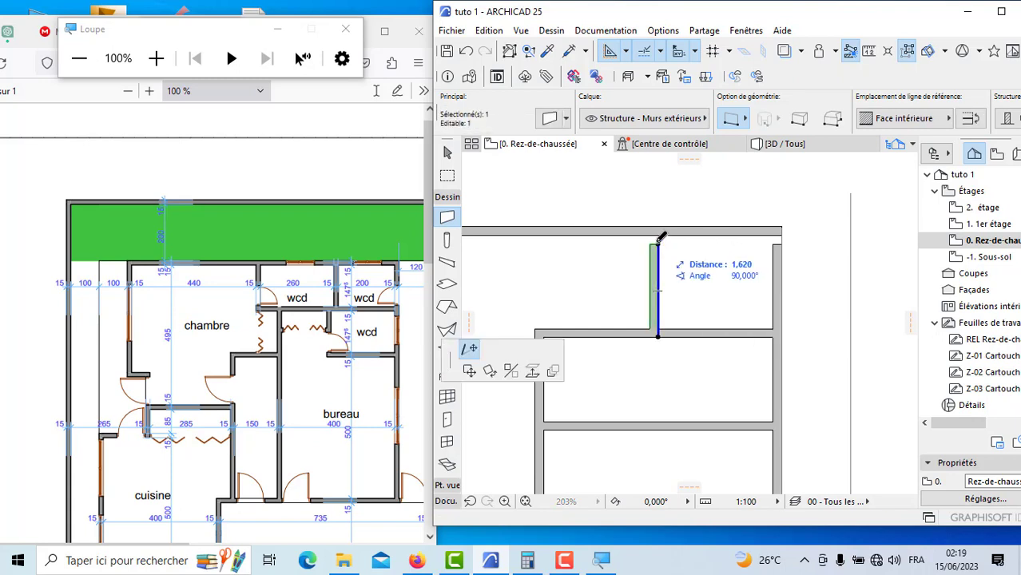
left_click(659, 228)
key("Escape")
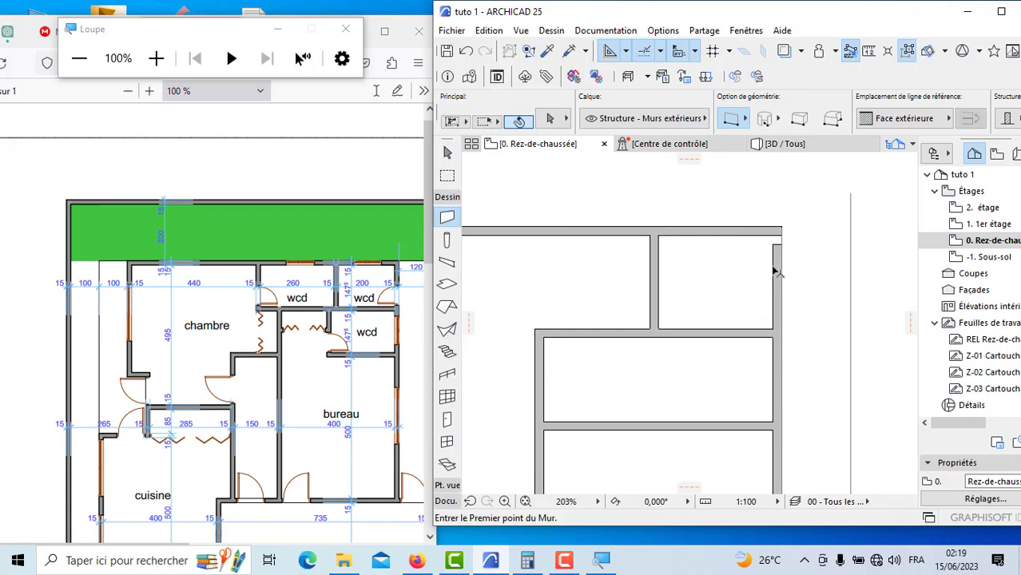
Step: Stretch the upper end of the wcd's outer side wall to meet the end of the extended upper wall
left_click(777, 275)
left_click(782, 243)
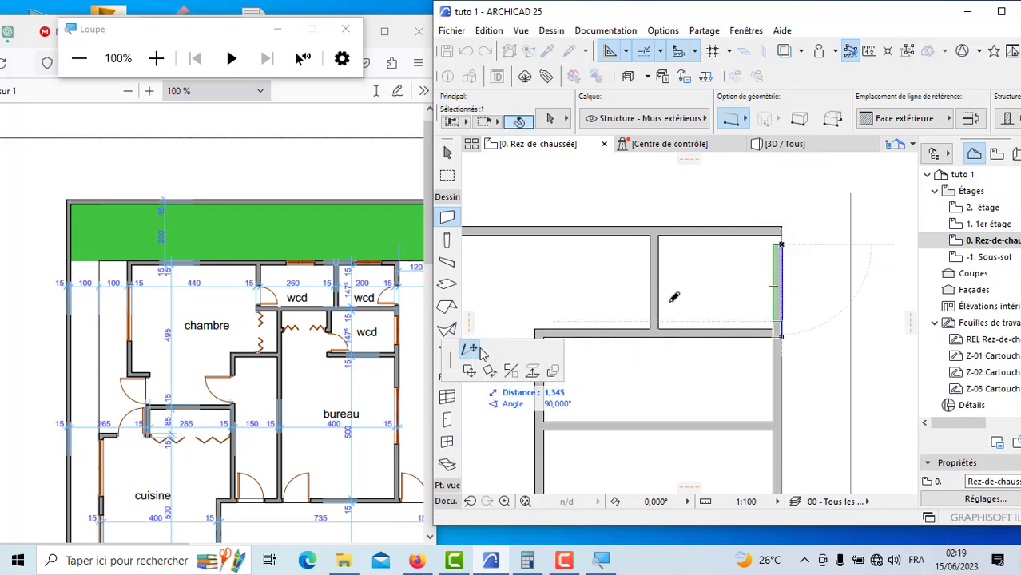
left_click(782, 232)
key("Escape")
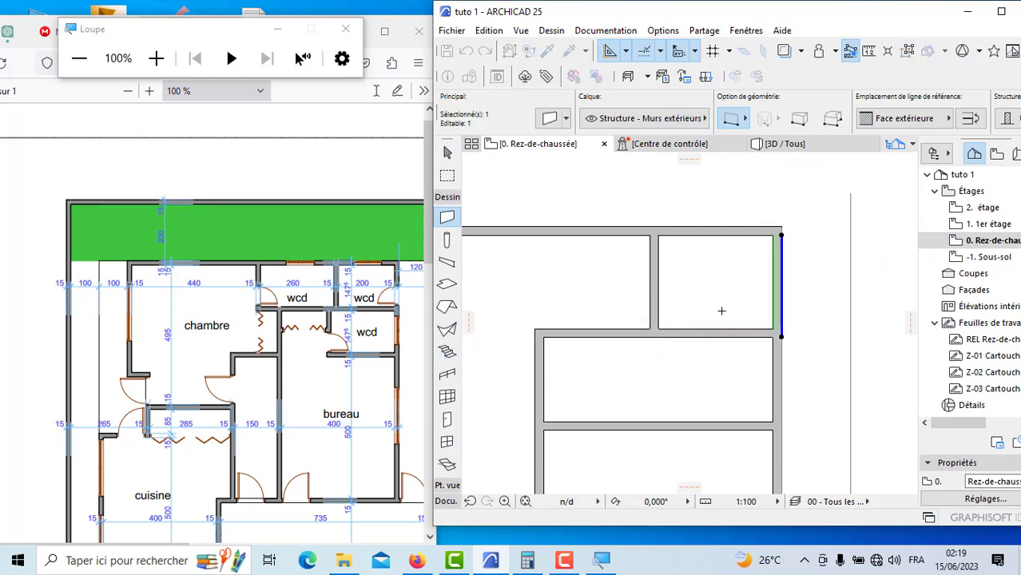
Step: Draw a guide polyline from the wcd dividing wall's upper inner corner, 2.6 m along the upper wall towards the chambre, then about 1.3 m down
scroll(720, 307, "down", 3)
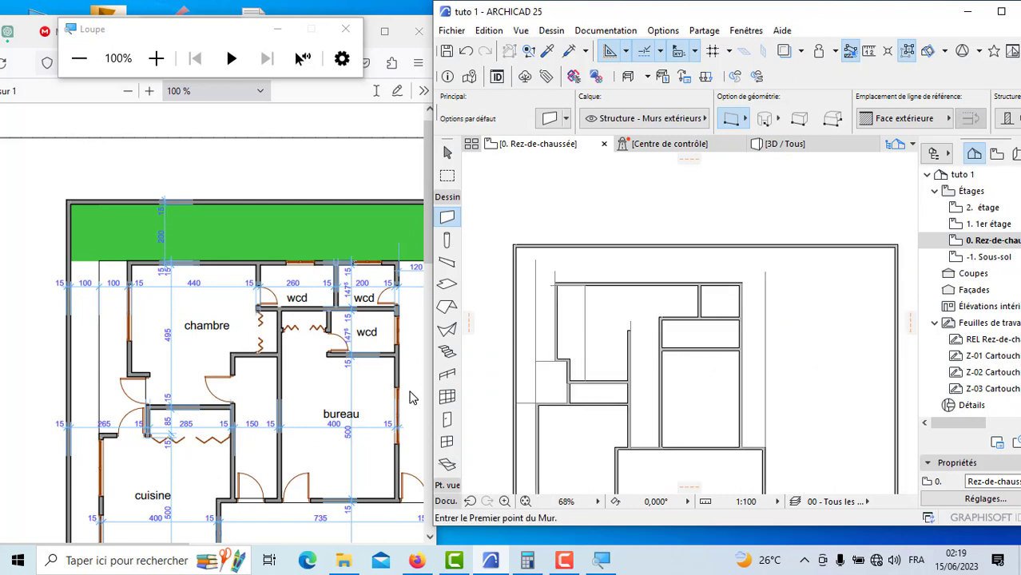
left_click(441, 501)
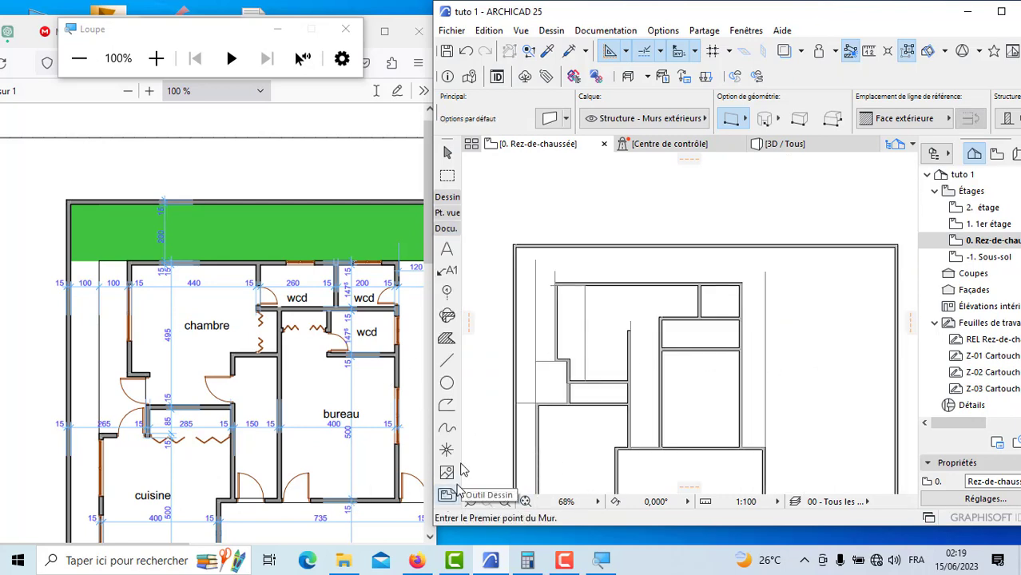
left_click(447, 360)
scroll(724, 297, "up", 3)
scroll(727, 291, "up", 2)
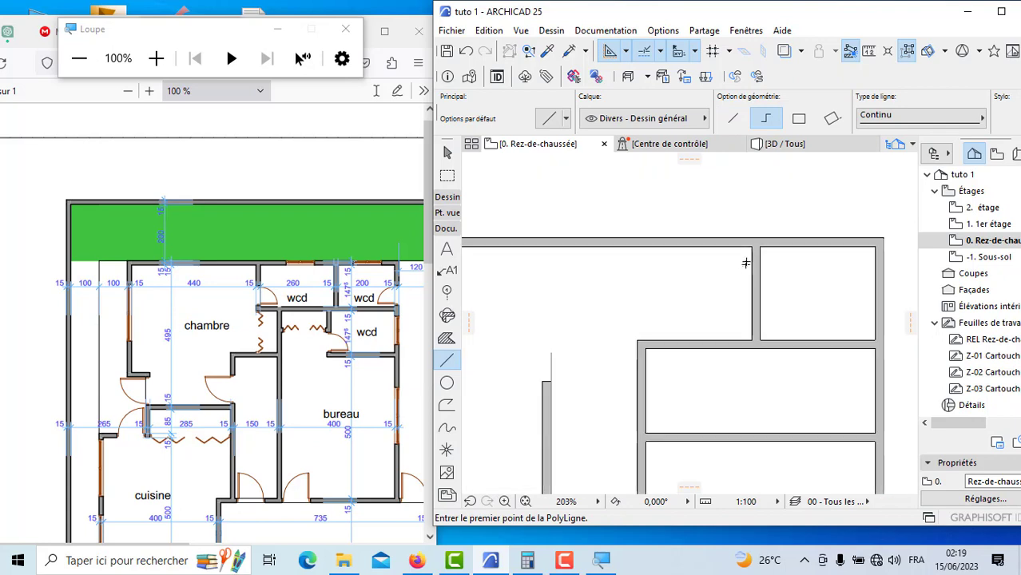
left_click(750, 247)
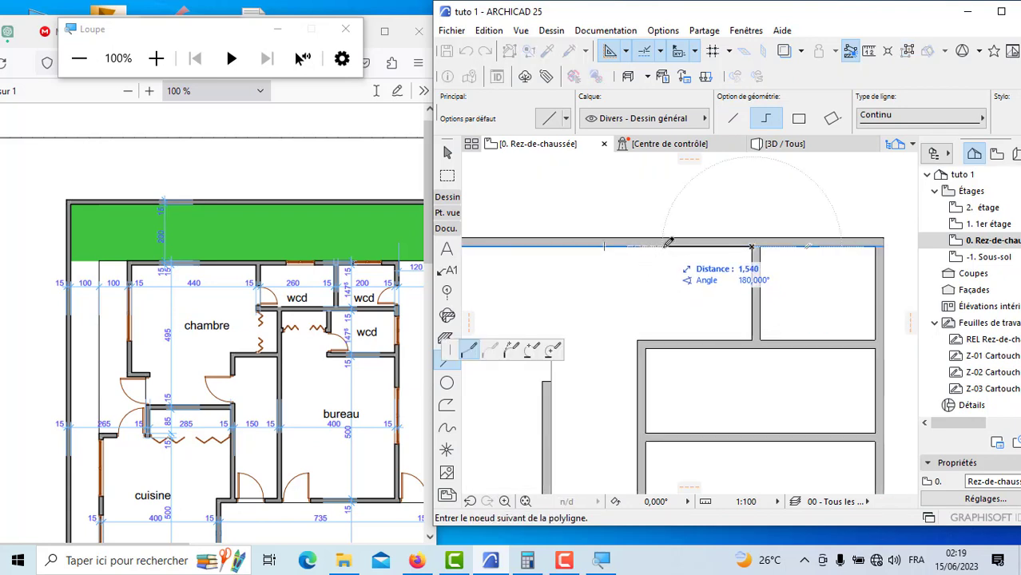
type("2,6")
key("Return")
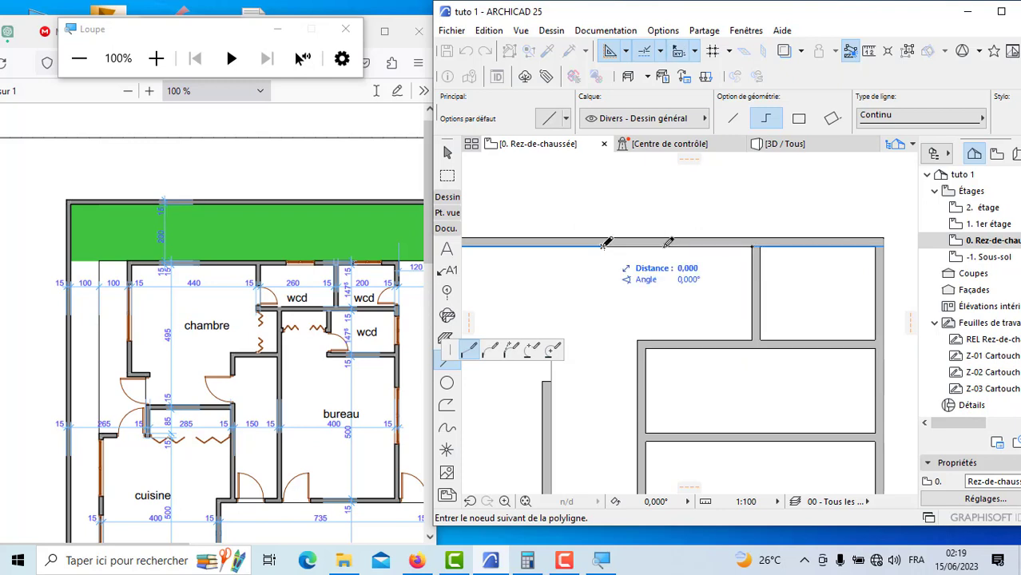
double_click(603, 321)
scroll(655, 322, "down", 5)
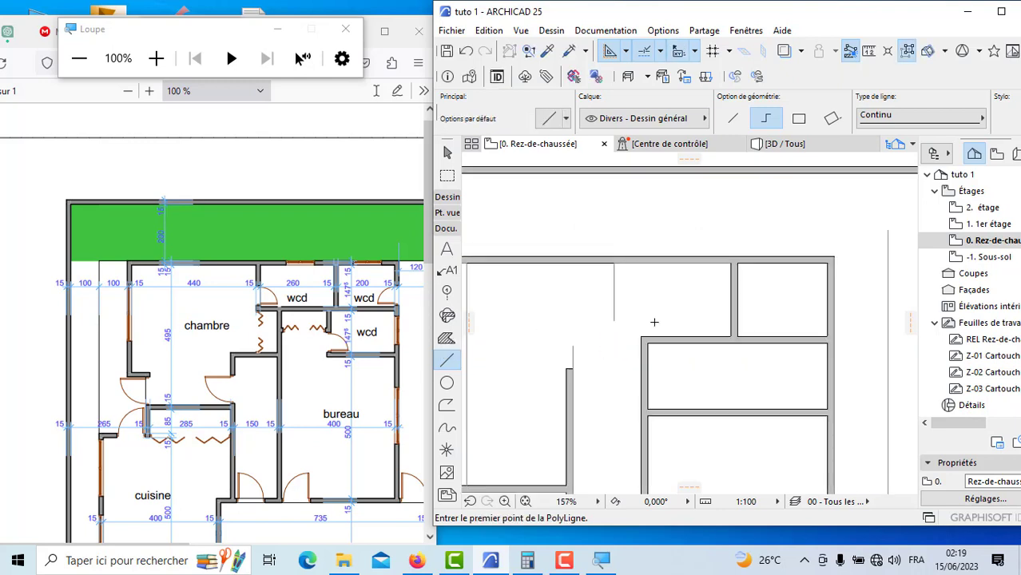
Step: Draw the wall separating the chambre from the 260 wcd down along the vertical guide line, using Face intérieure
left_click(448, 200)
left_click(447, 216)
scroll(640, 262, "up", 8)
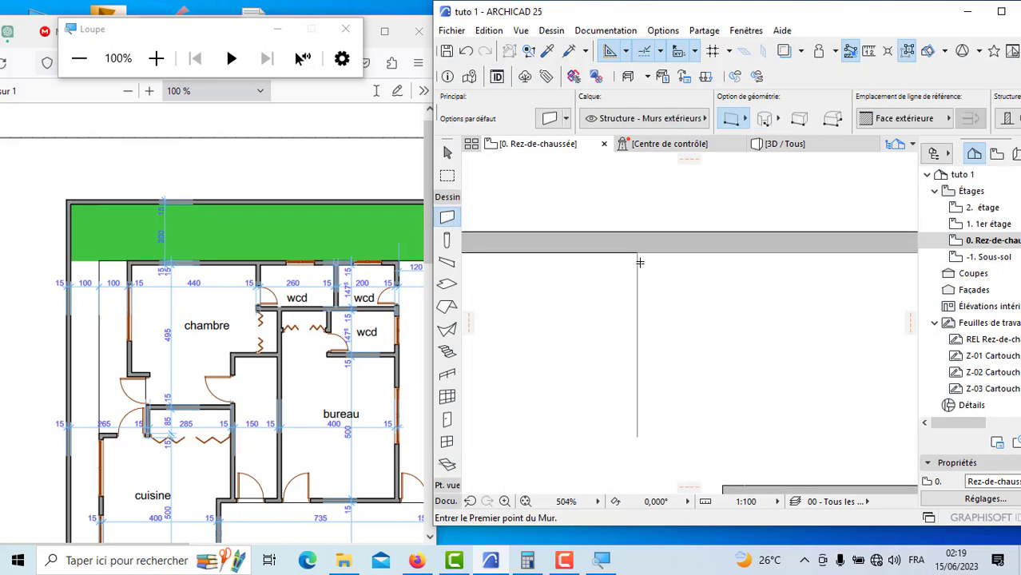
left_click(638, 253)
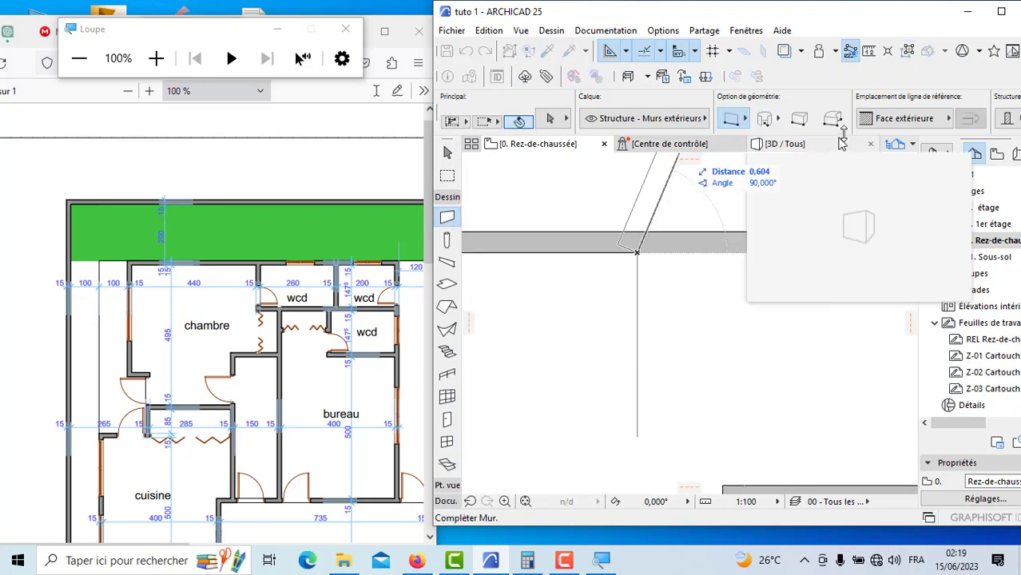
left_click(898, 120)
left_click(823, 172)
scroll(655, 332, "down", 4)
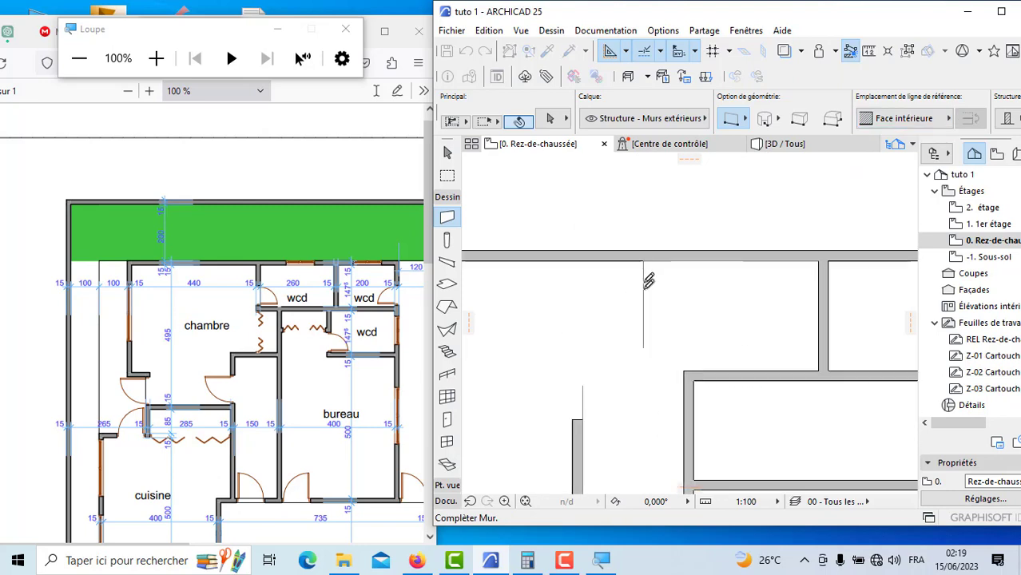
left_click(644, 328)
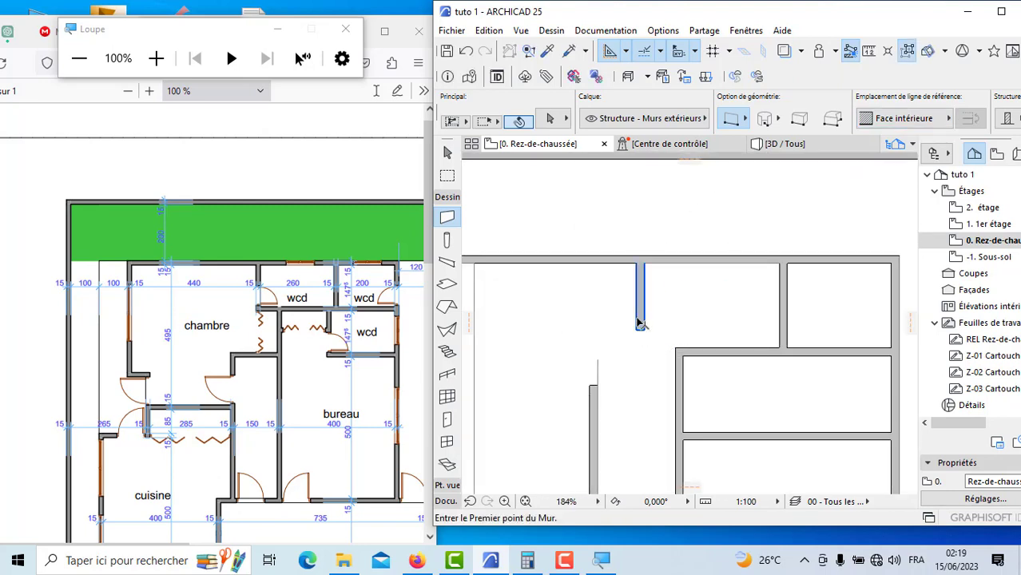
Step: Intersect the new chambre-side wcd wall with the wall below the upper wcds so they meet in a corner
left_click(711, 358, "shift")
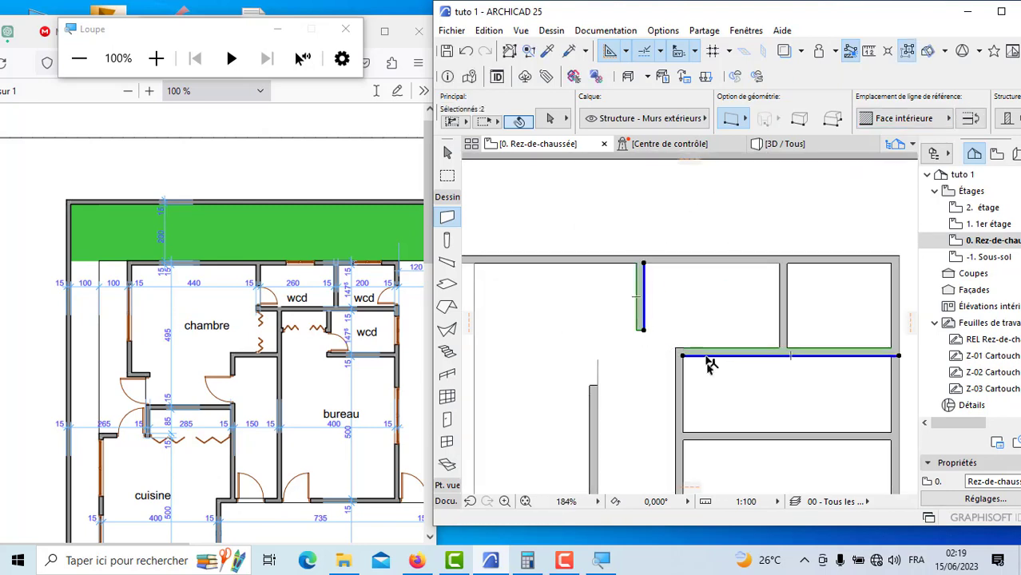
left_click(1002, 14)
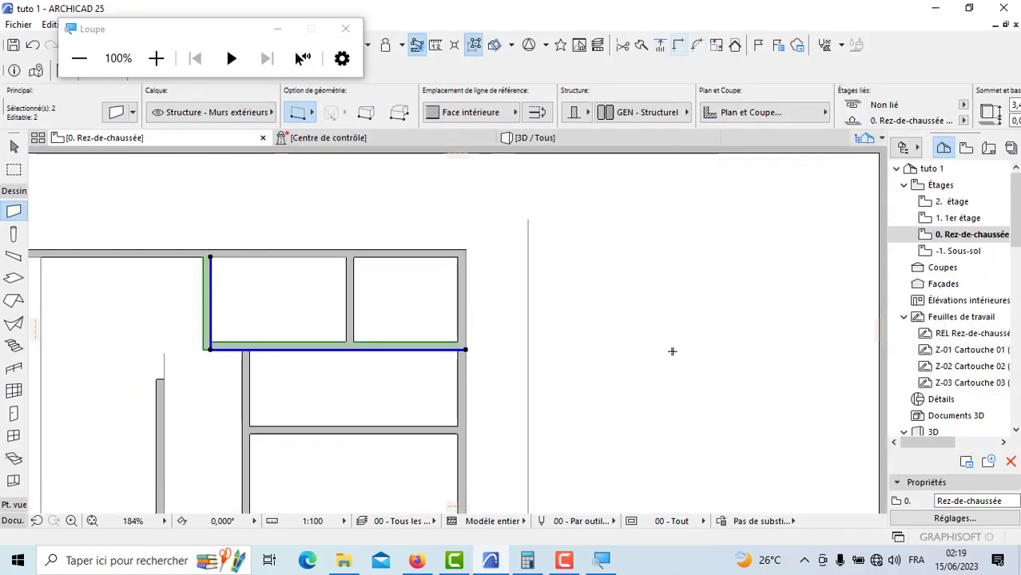
key("Escape")
scroll(714, 322, "down", 8)
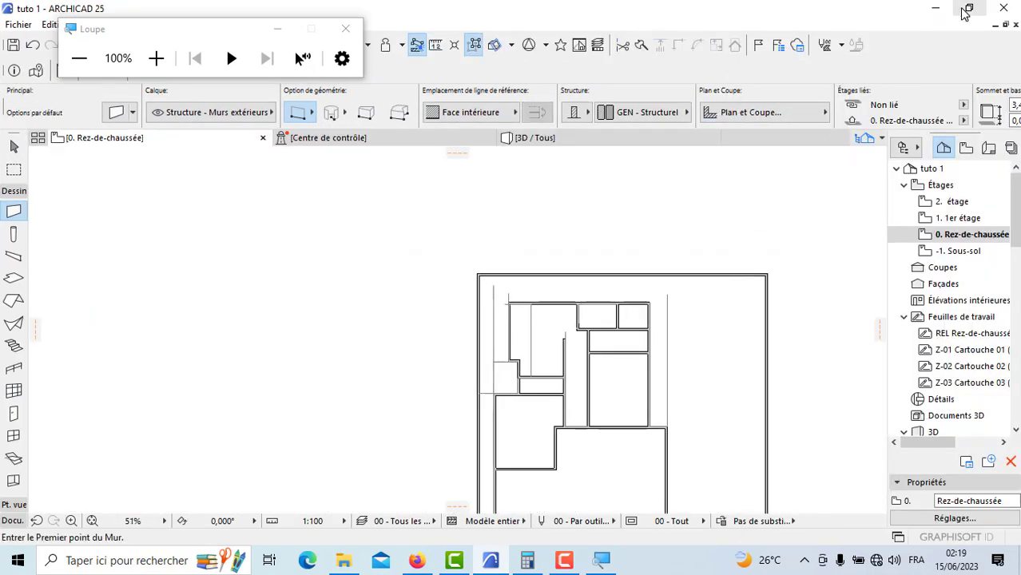
left_click(966, 10)
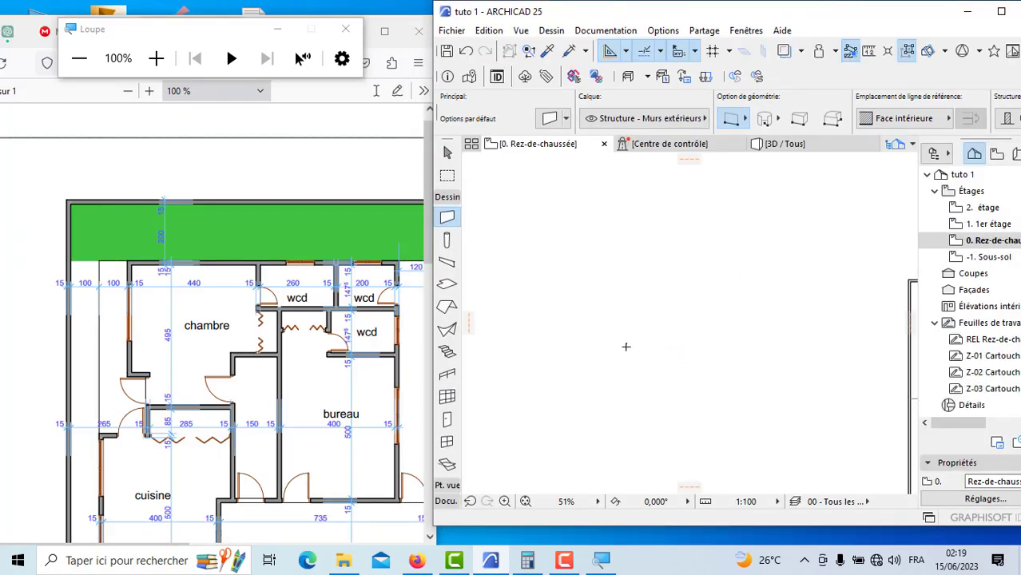
Step: Stretch the wall between the lower wcd and the bureau across the corridor to the outer face of the corridor's opposite wall
scroll(626, 347, "down", 8)
scroll(713, 344, "up", 9)
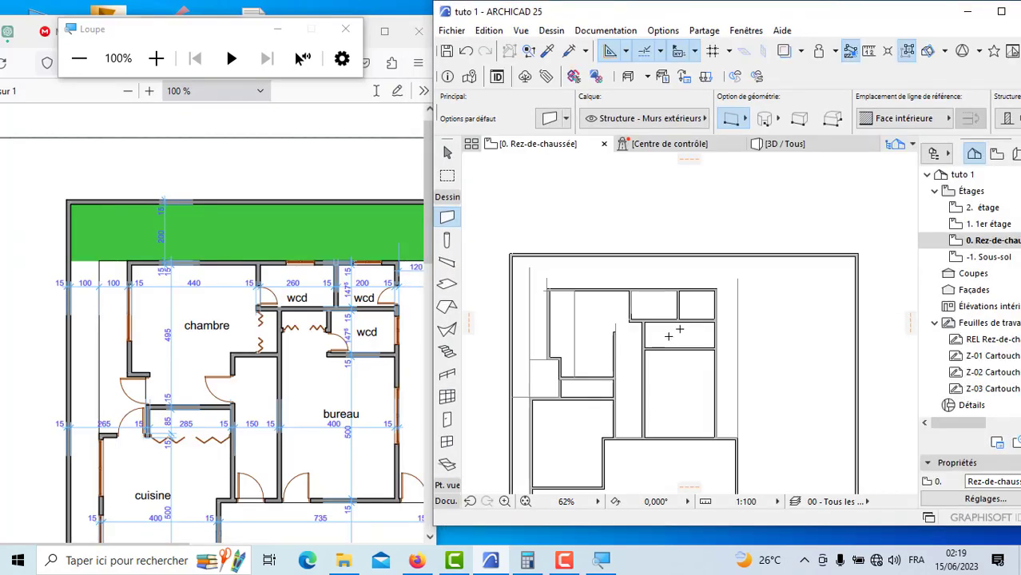
scroll(644, 346, "up", 2)
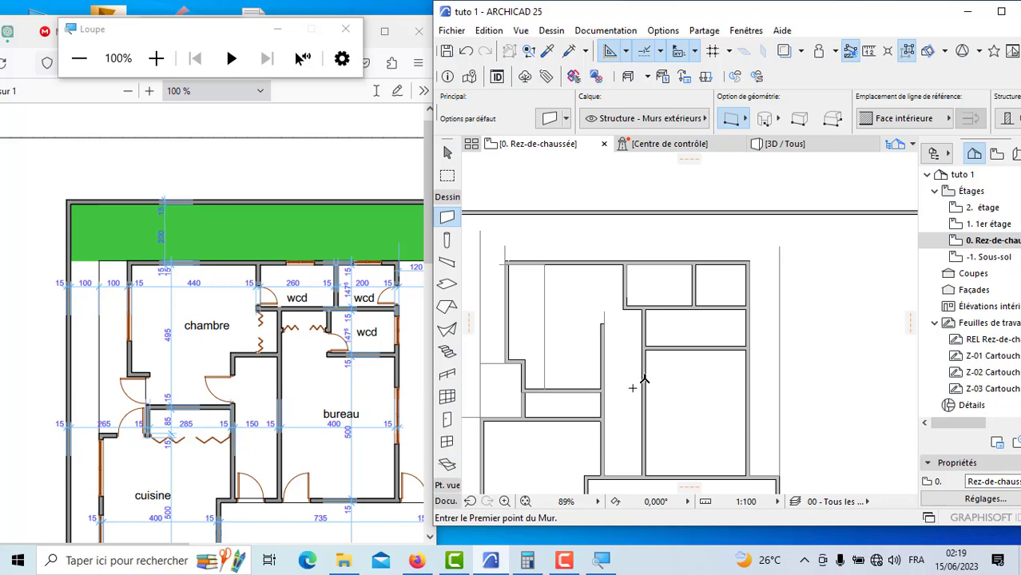
scroll(750, 307, "down", 2)
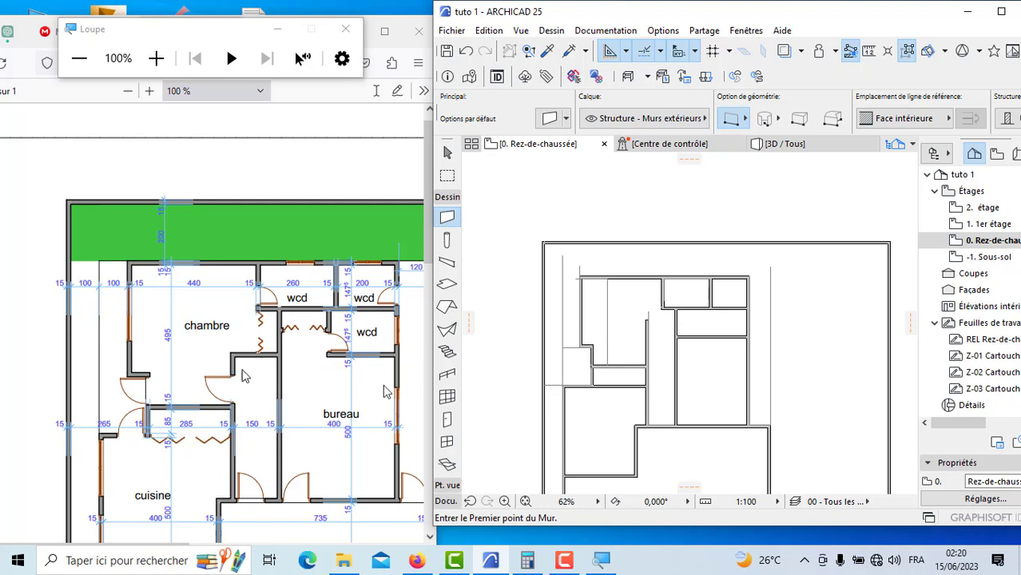
scroll(702, 355, "up", 3)
left_click(719, 329, "shift")
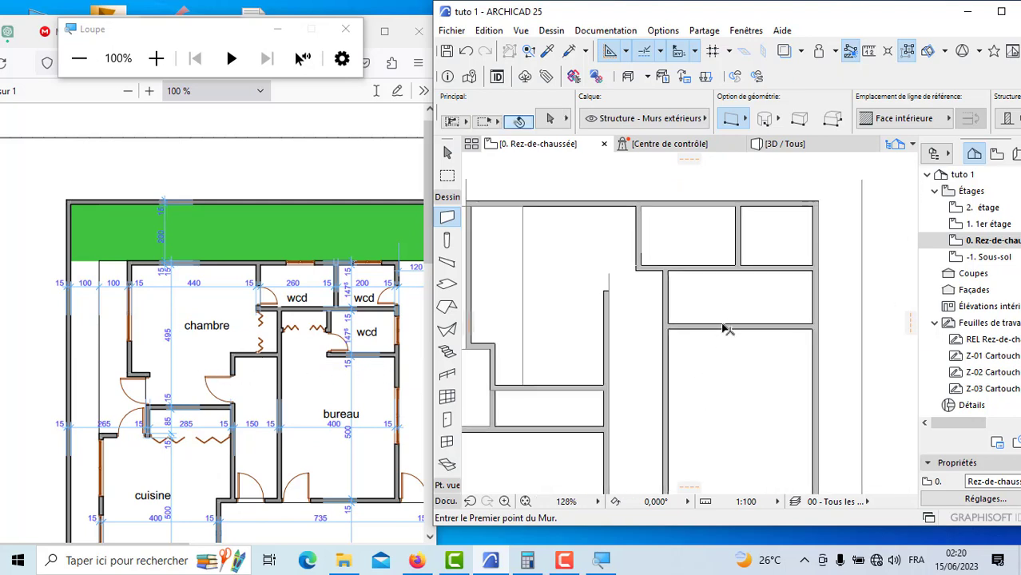
left_click(670, 327)
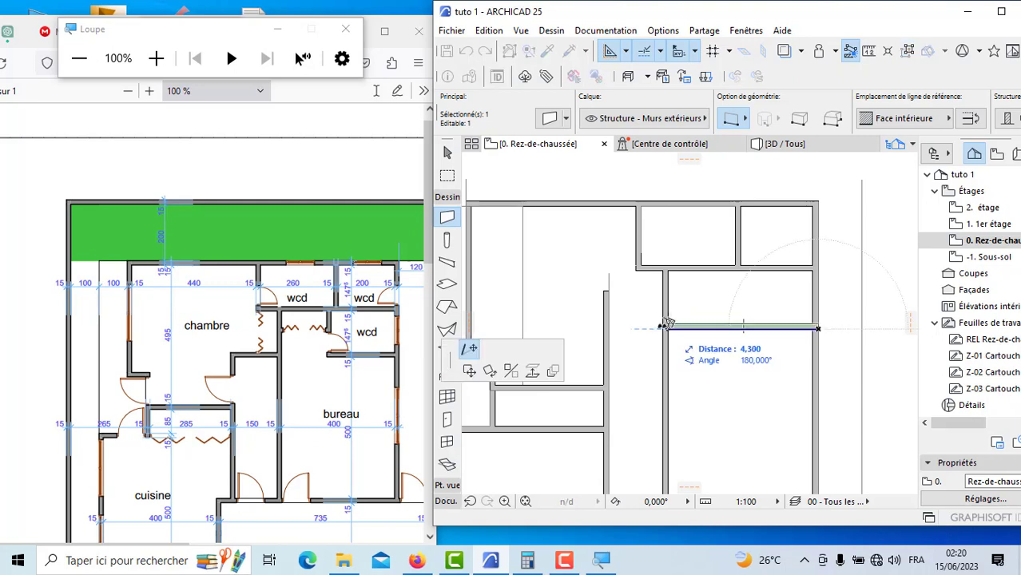
left_click(614, 326)
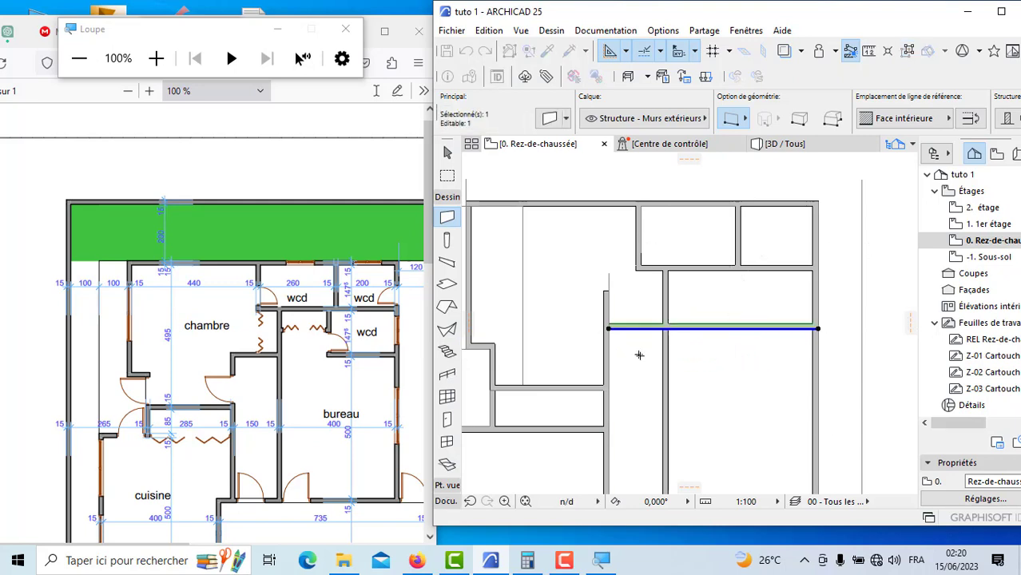
key("Escape")
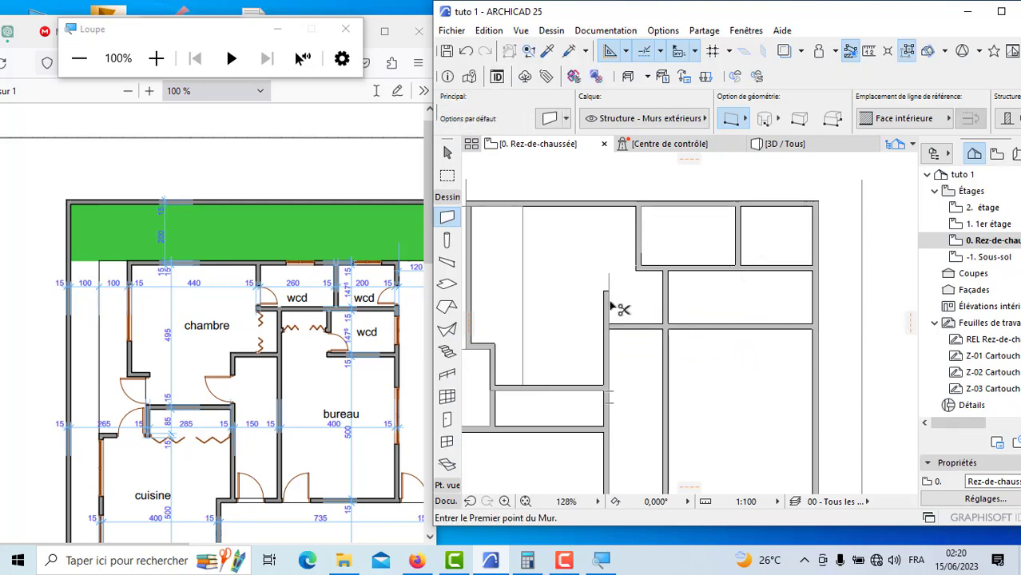
Step: Trim off the corridor wall's upper end where it projects past the stretched wall
left_click(609, 294, "shift")
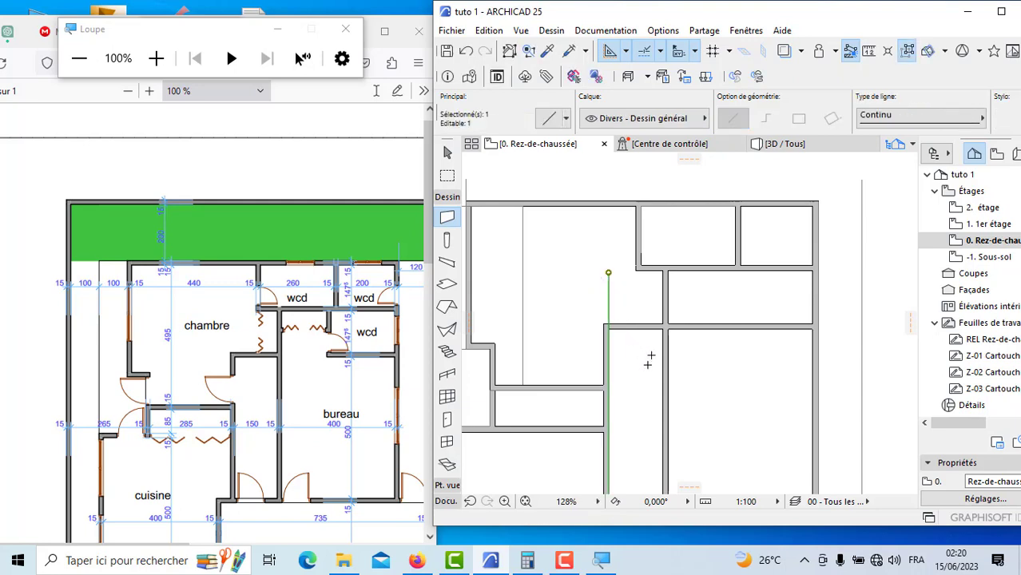
key("Escape")
scroll(703, 311, "down", 4)
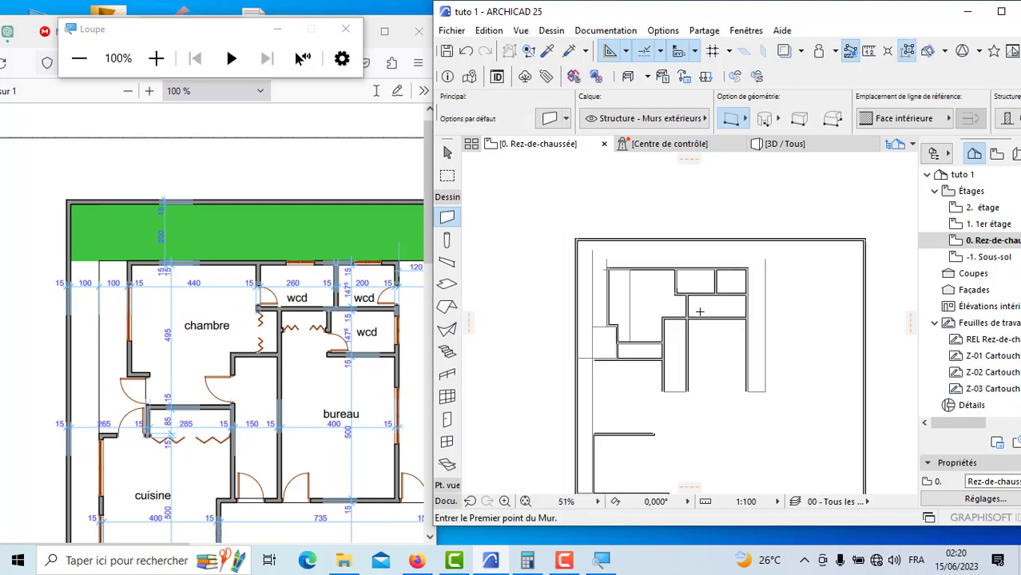
Step: Draw a vertical line from the outer lower corner of the 260 wcd down to the wall below, closing the chambre's closet
scroll(655, 304, "up", 2)
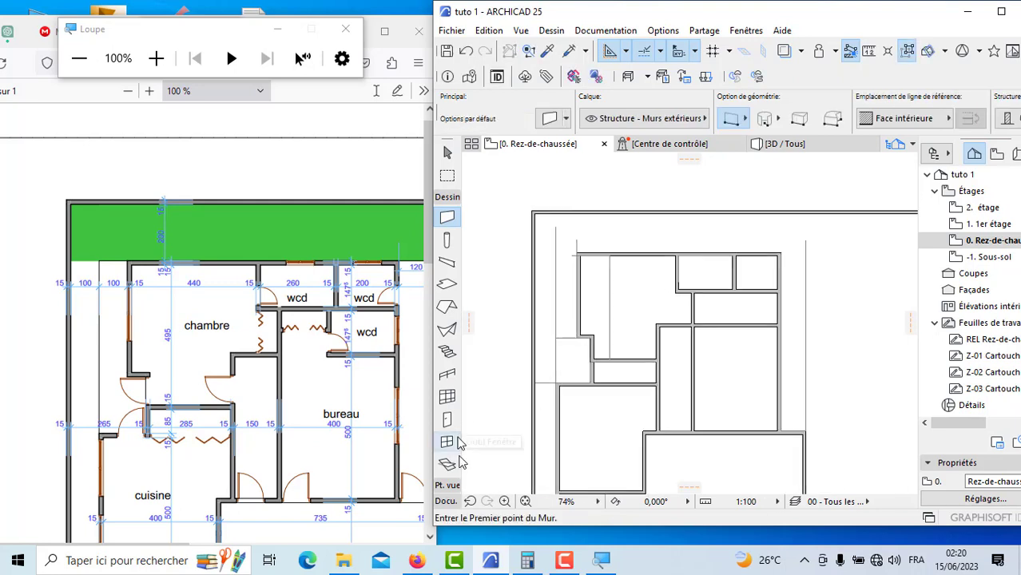
left_click(446, 501)
left_click(447, 360)
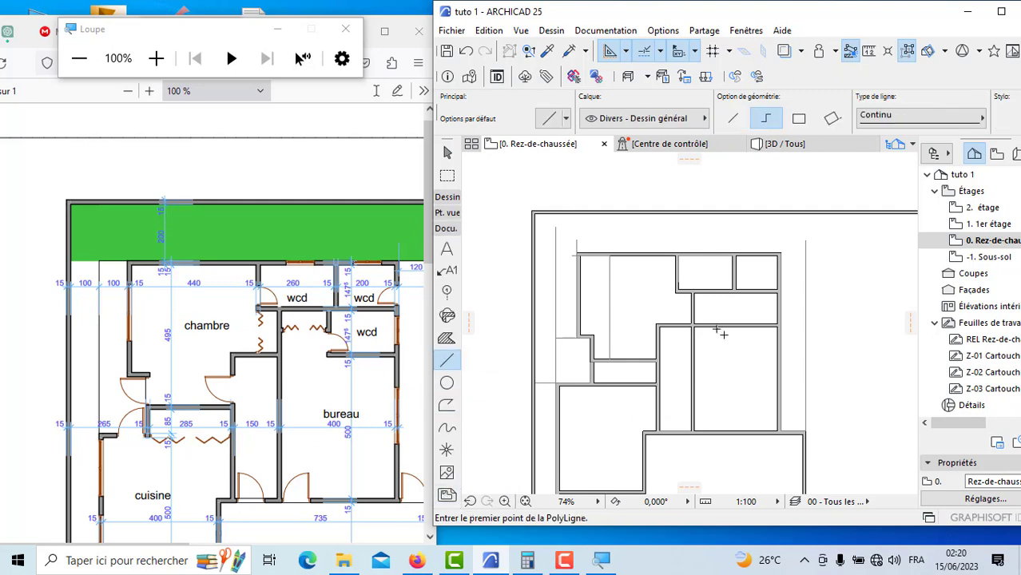
scroll(667, 261, "up", 7)
left_click(659, 243)
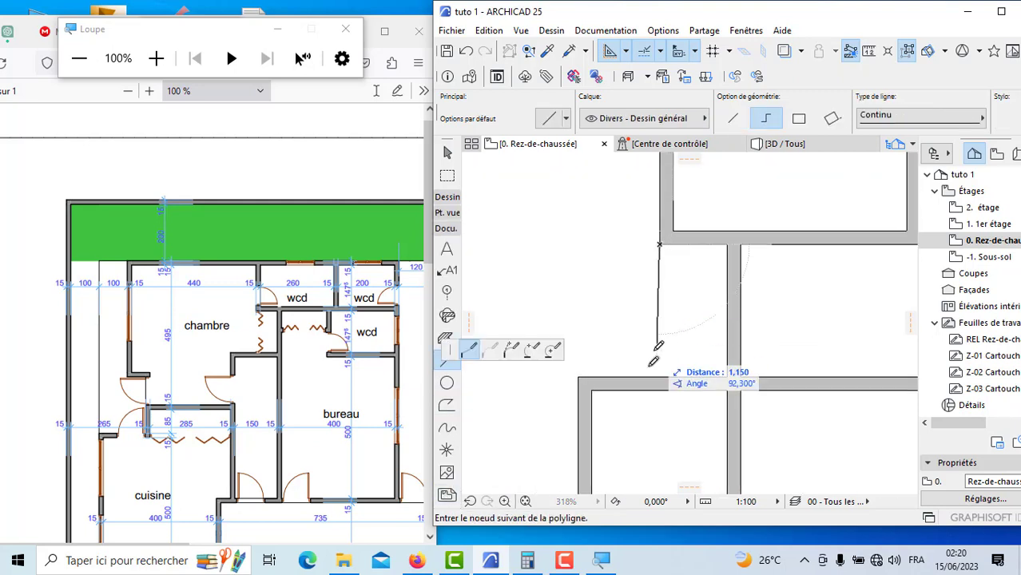
left_click(663, 373)
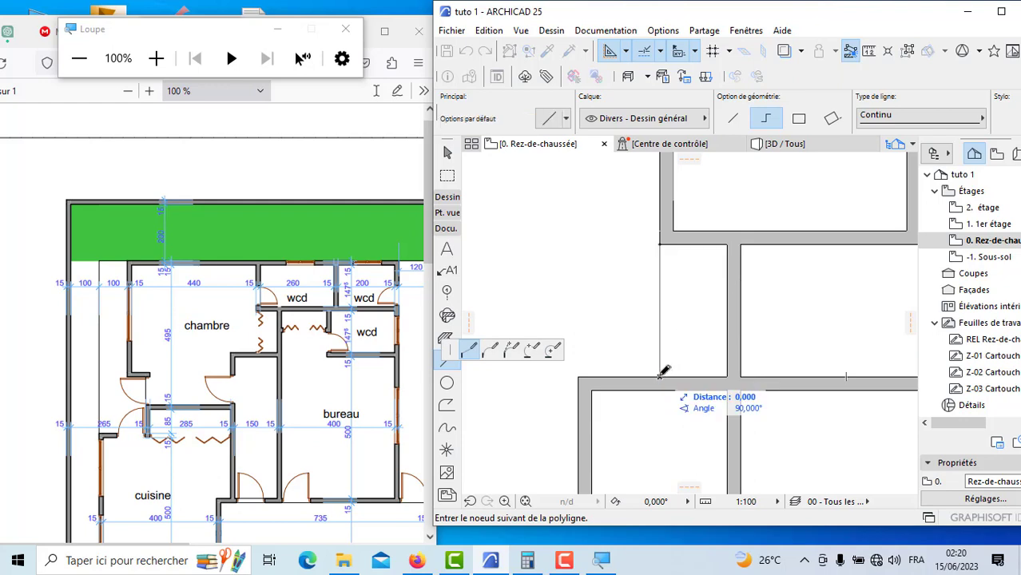
left_click(660, 376)
scroll(685, 300, "down", 8)
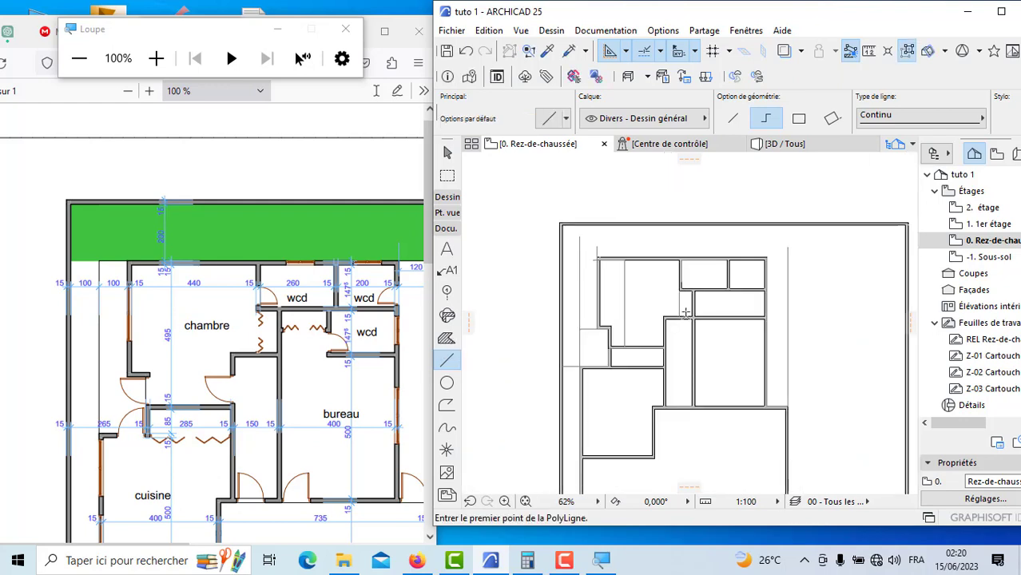
Step: Draw two crossing diagonal lines between opposite corners of the closet beside the lower wcd
scroll(684, 313, "up", 5)
scroll(679, 316, "up", 1)
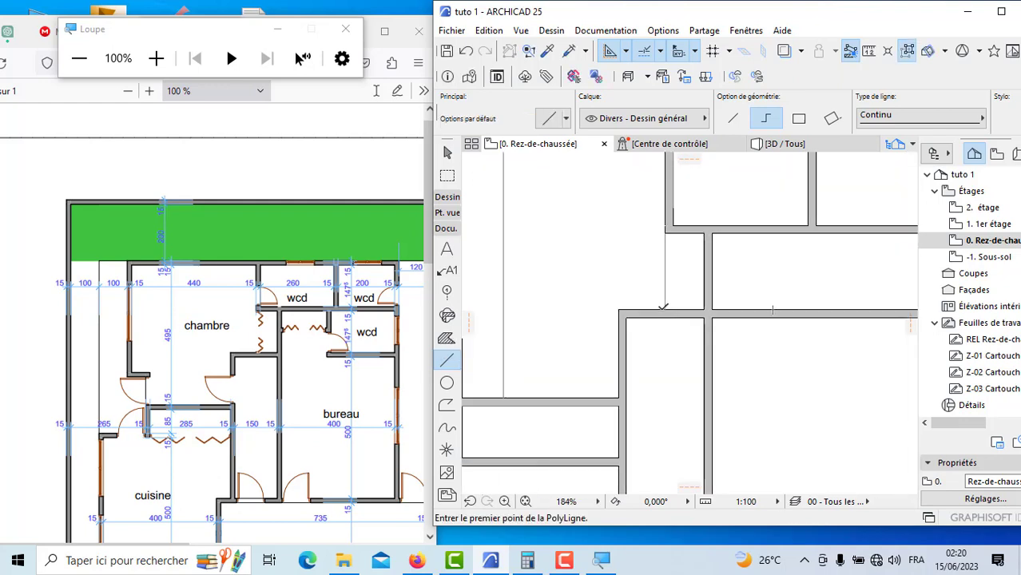
left_click(664, 308)
scroll(735, 244, "up", 5)
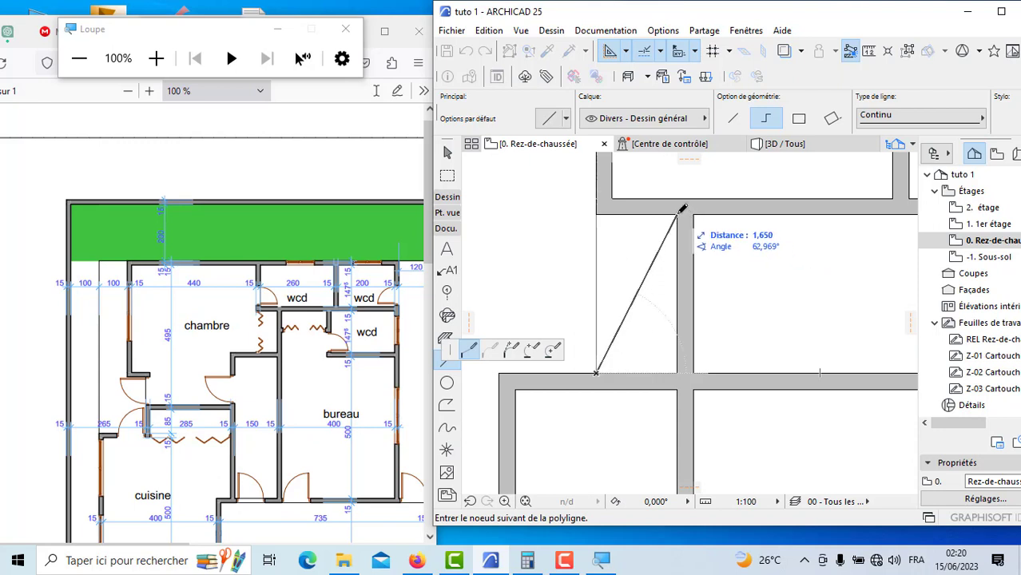
double_click(680, 211)
left_click(595, 212)
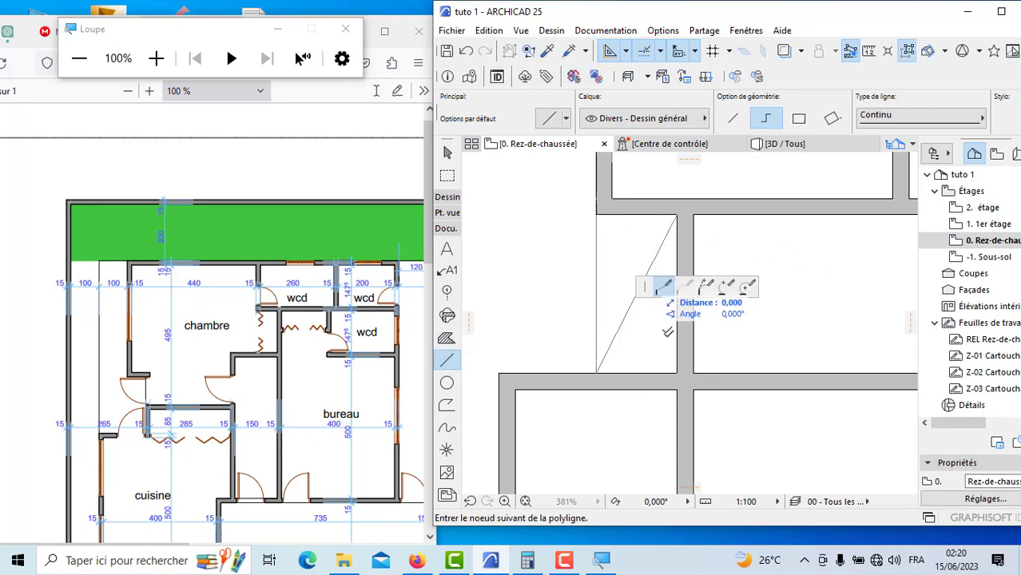
double_click(680, 370)
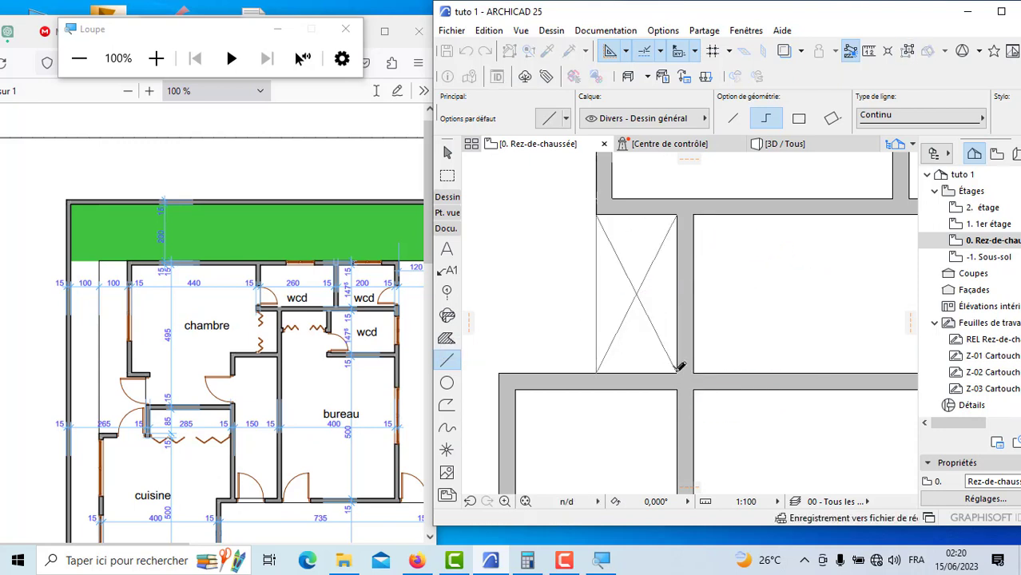
scroll(688, 344, "down", 5)
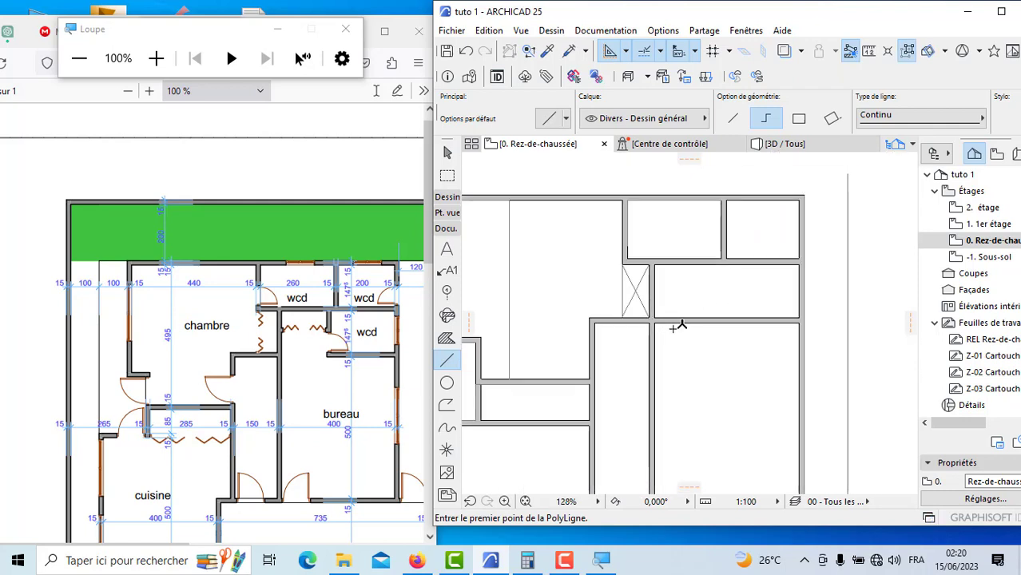
scroll(728, 288, "up", 1)
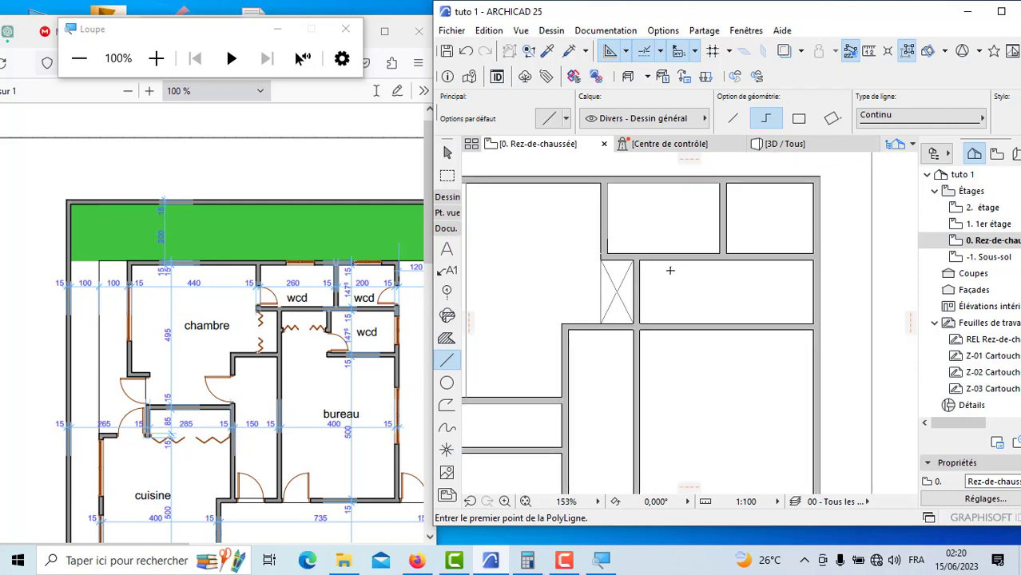
scroll(692, 270, "up", 1)
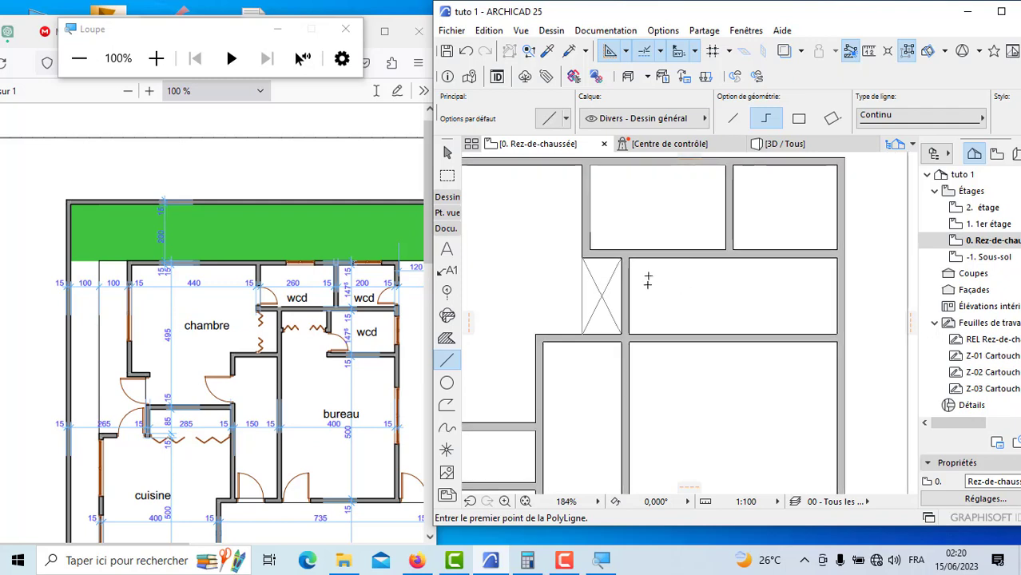
Step: Draw a polyline from the bureau's upper inner corner along the wall to the wcd partition's face, ending vertically at the wall below
left_click(630, 259)
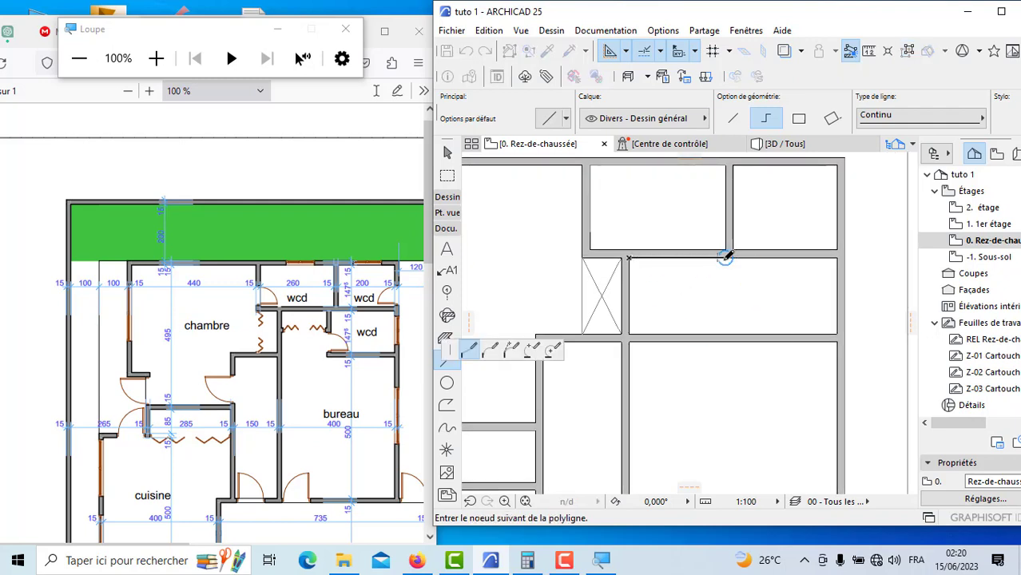
left_click(725, 258)
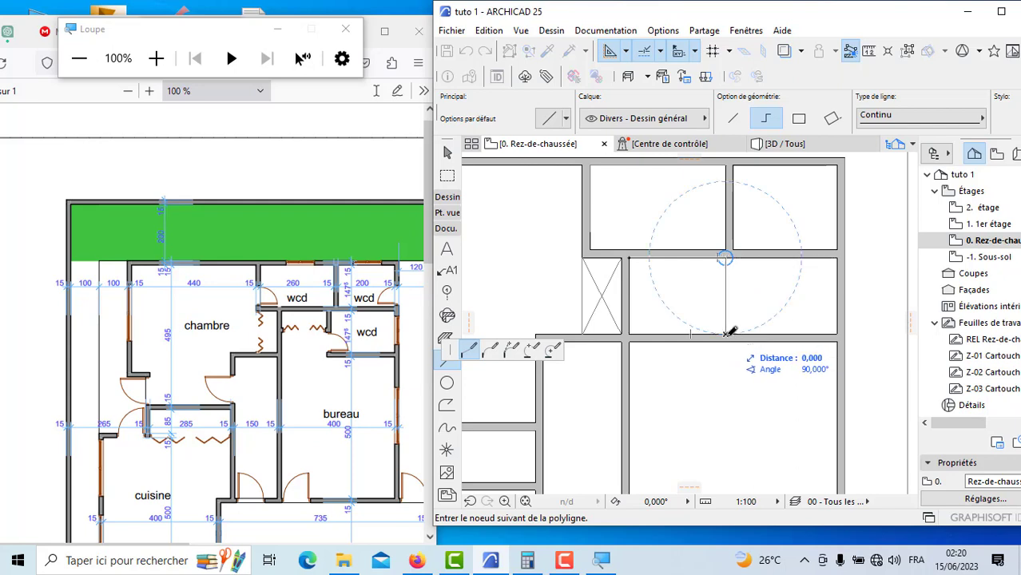
double_click(726, 334)
Step: Draw a wall down the vertical line to the wall below, with its reference line on the Face extérieure
left_click(448, 197)
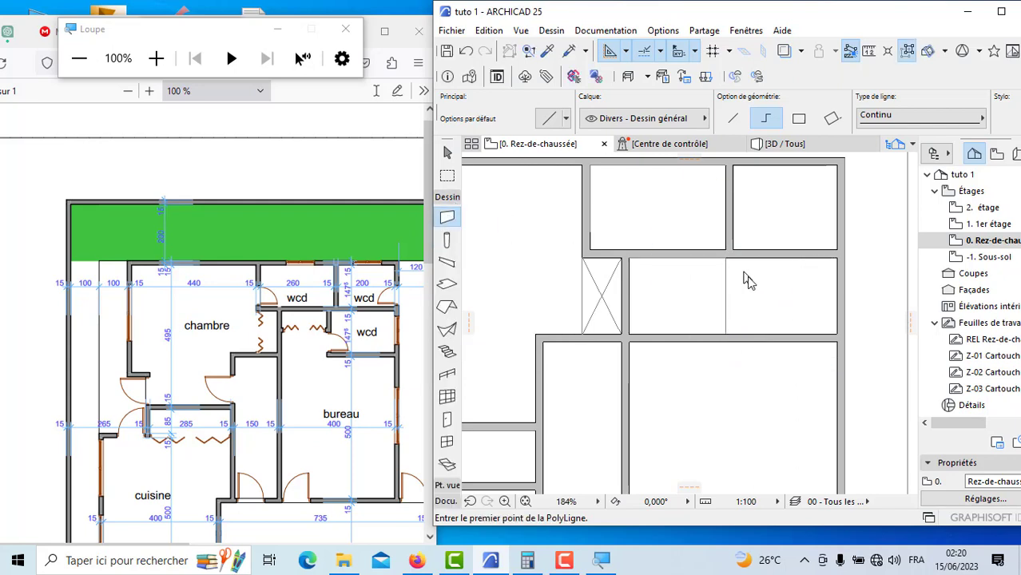
scroll(747, 279, "up", 5)
left_click(697, 237)
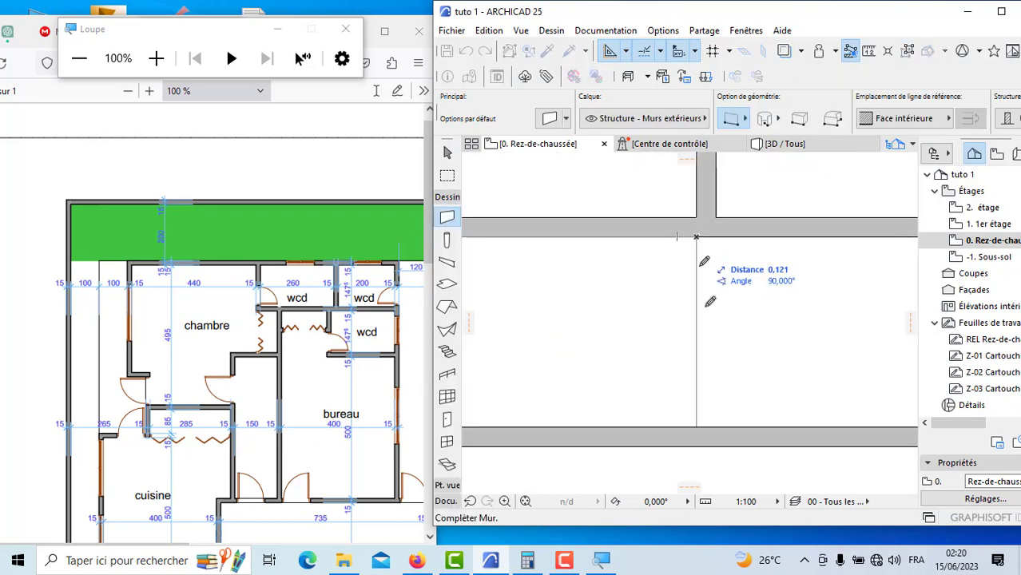
left_click(899, 118)
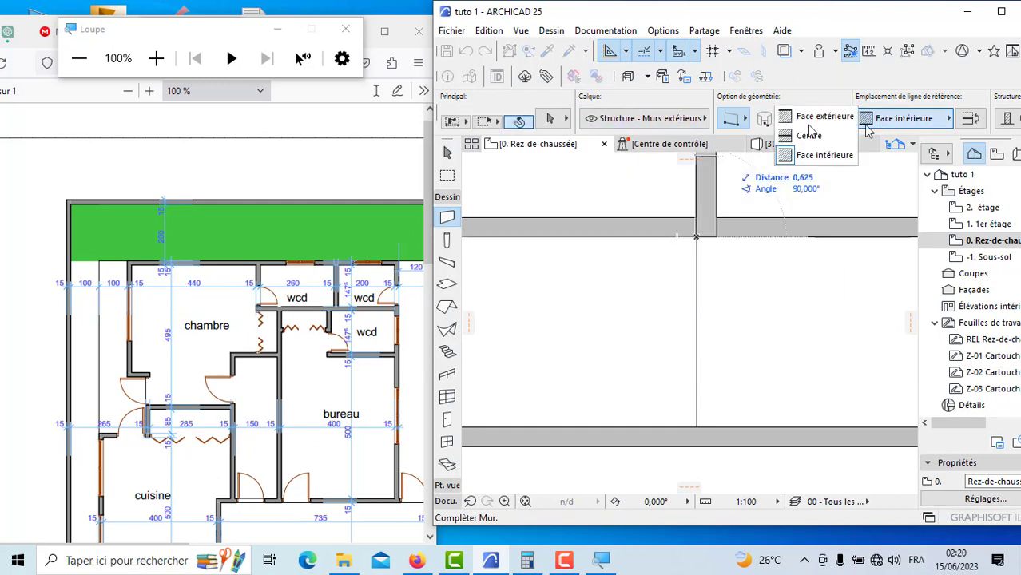
left_click(808, 118)
left_click(702, 429)
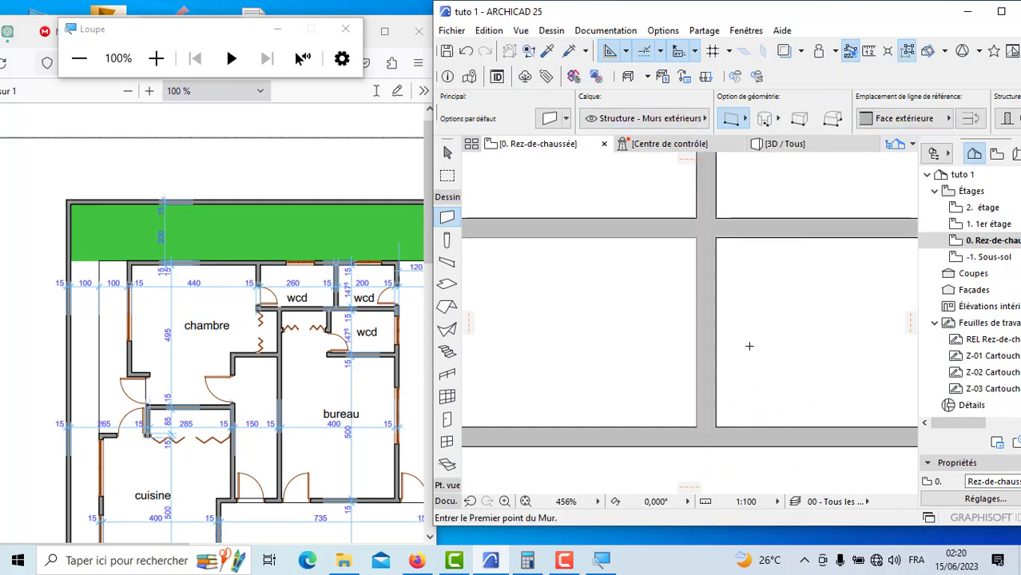
Step: Trim away the horizontal wall segment between the new wcd wall and the corridor wall, opening the space to the bureau
scroll(684, 401, "down", 6)
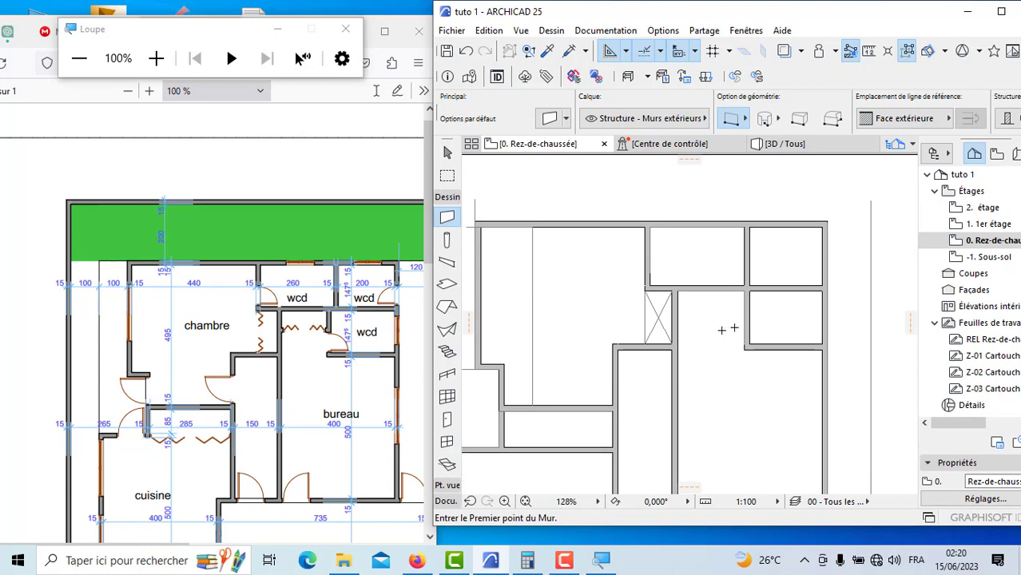
scroll(735, 315, "up", 3)
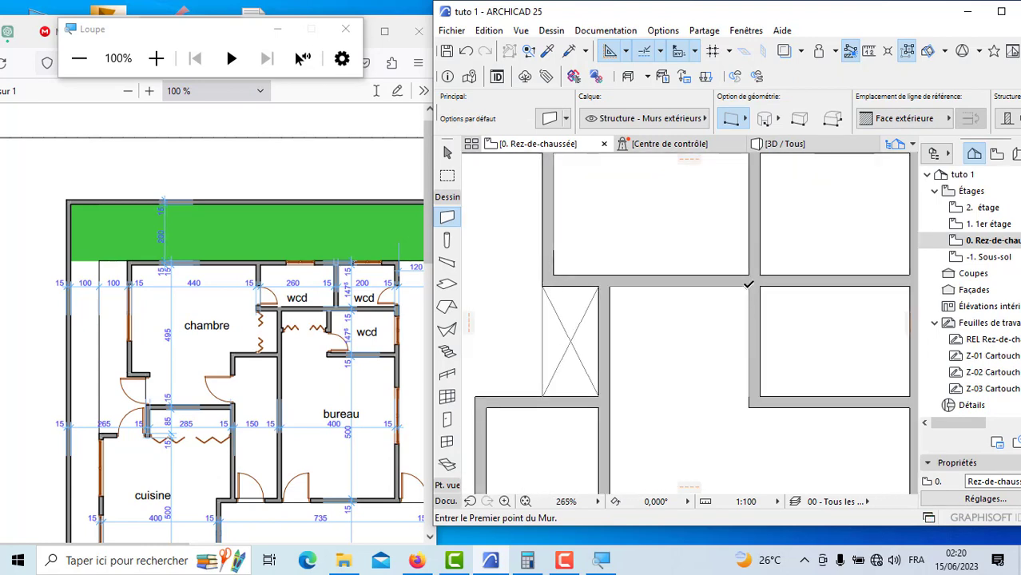
left_click(748, 284)
right_click(745, 310)
left_click(780, 437)
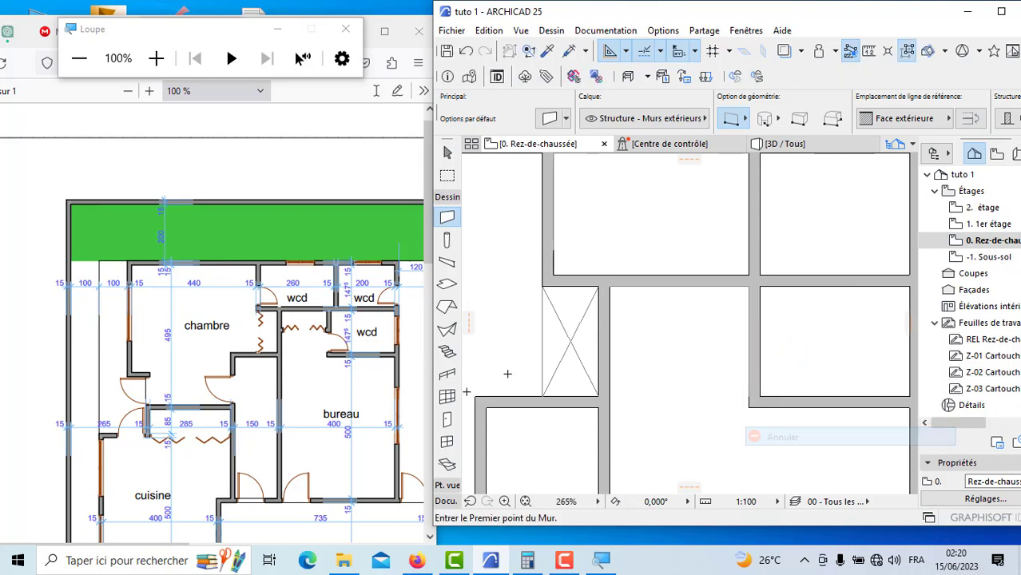
Step: Draw the bureau's closet between the corridor wall and the new wcd wall, 0,6 deep, with a front line and two crossing diagonals
left_click(446, 501)
left_click(447, 360)
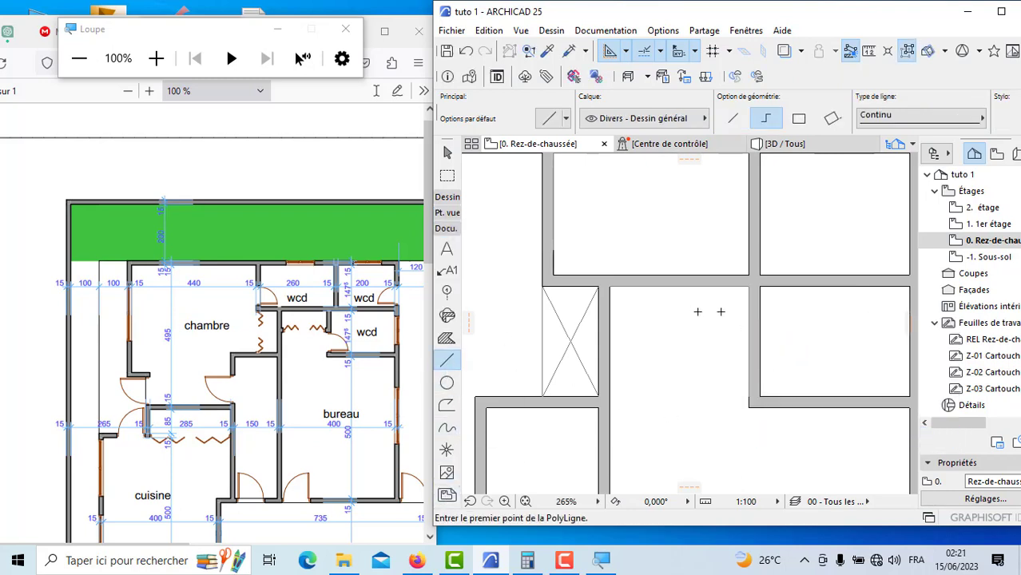
scroll(743, 310, "up", 3)
scroll(753, 259, "down", 3)
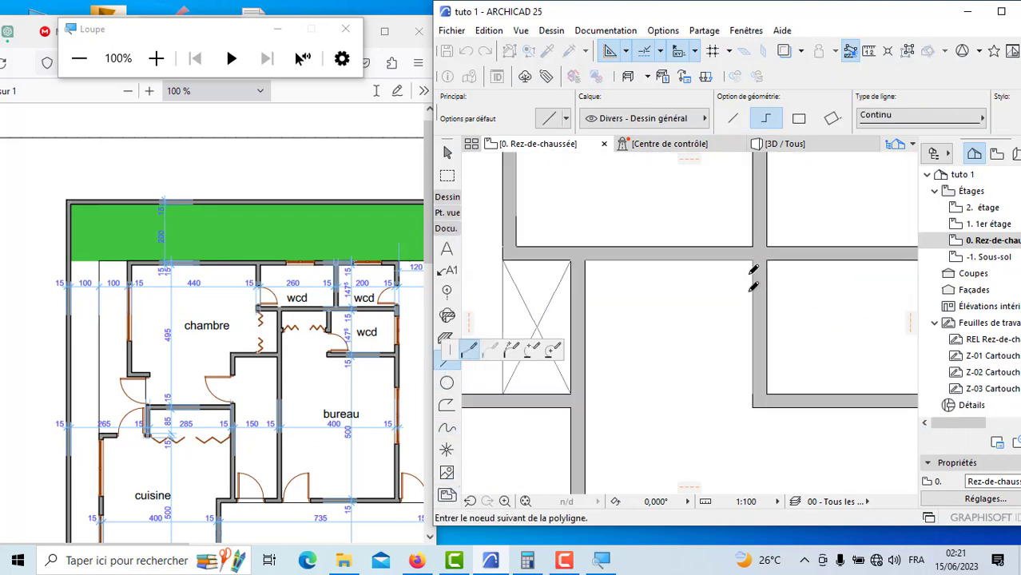
left_click(752, 260)
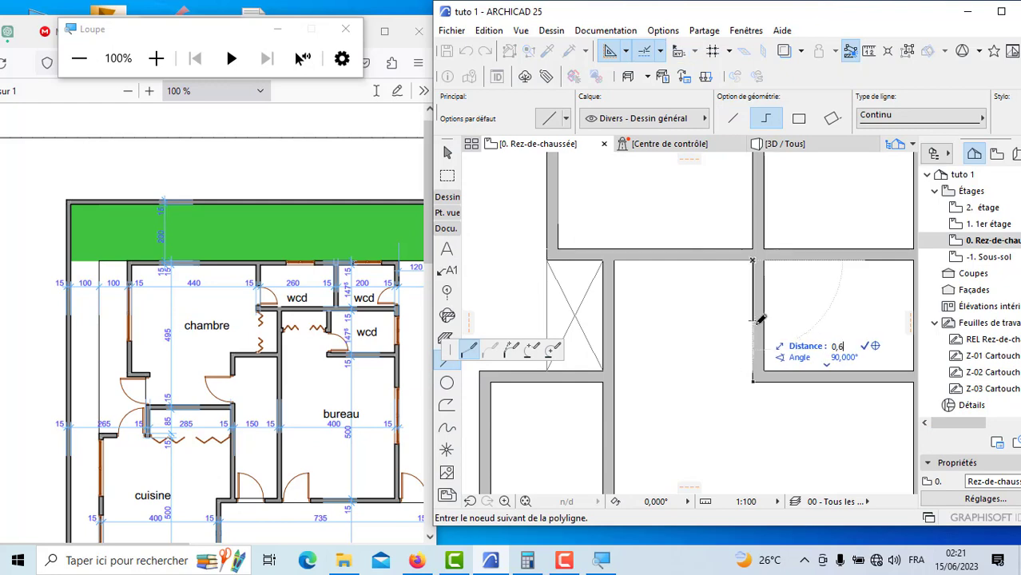
key("Return")
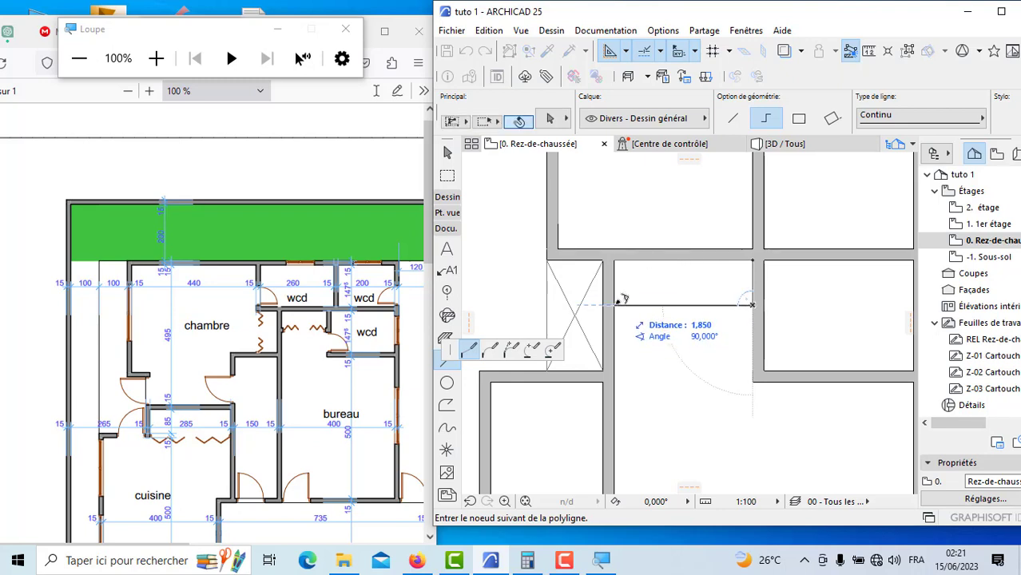
left_click(617, 303)
double_click(754, 262)
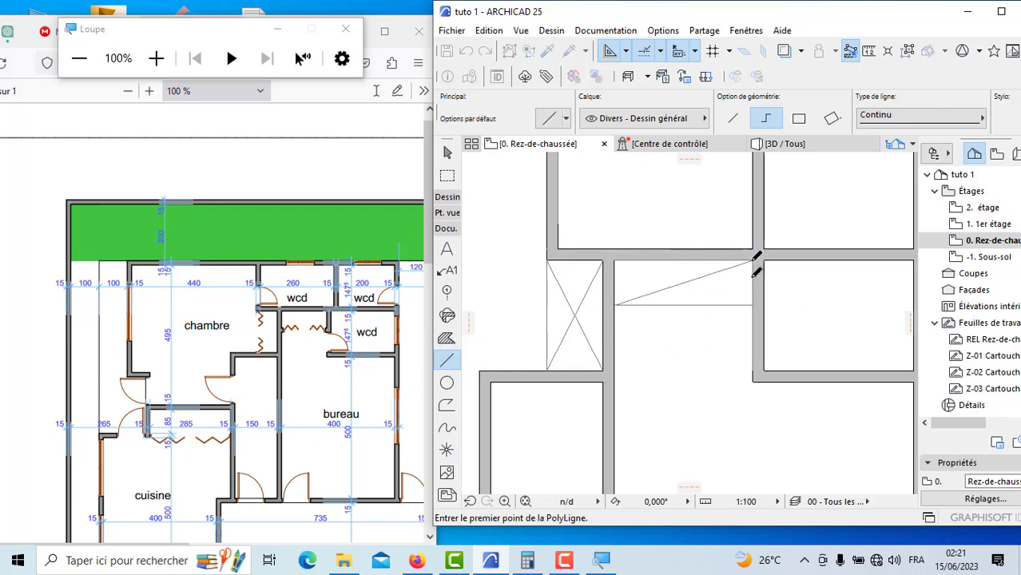
left_click(752, 305)
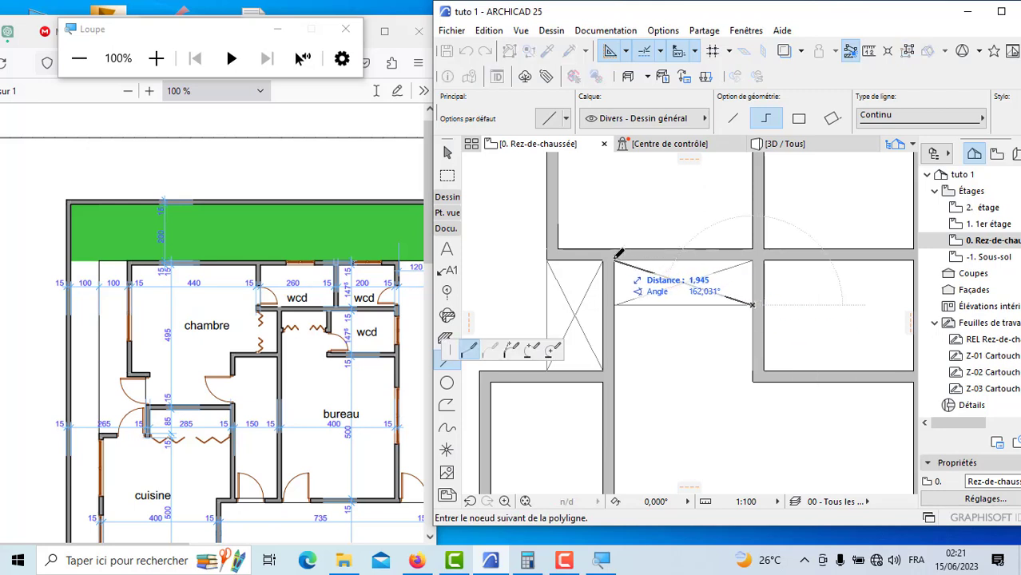
double_click(617, 254)
Step: Draw the cuisine's closet with a horizontal front line from the wall corner to the corridor wall and two crossing diagonals
scroll(639, 419, "down", 5)
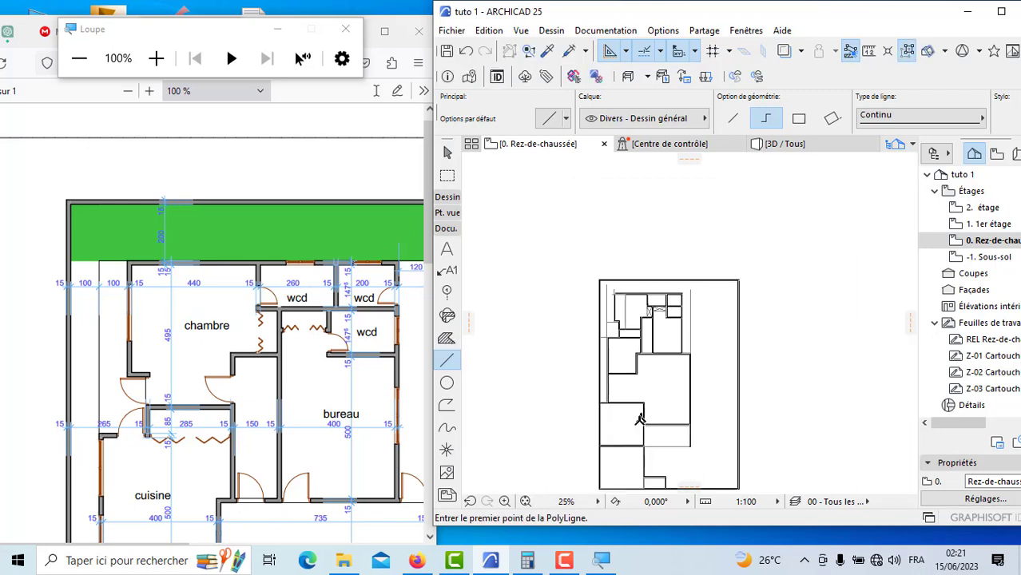
scroll(234, 385, "down", 4)
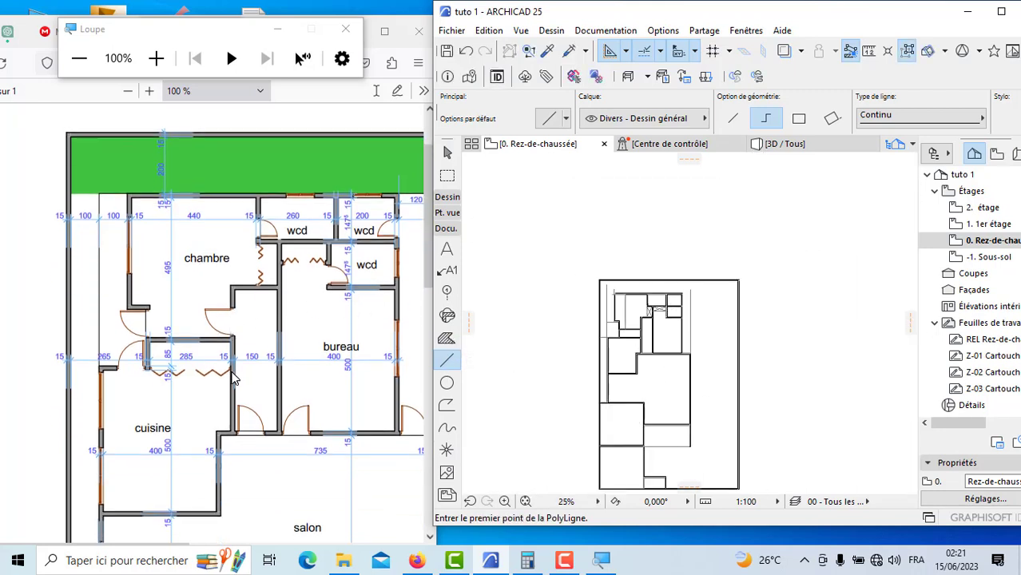
scroll(630, 358, "up", 3)
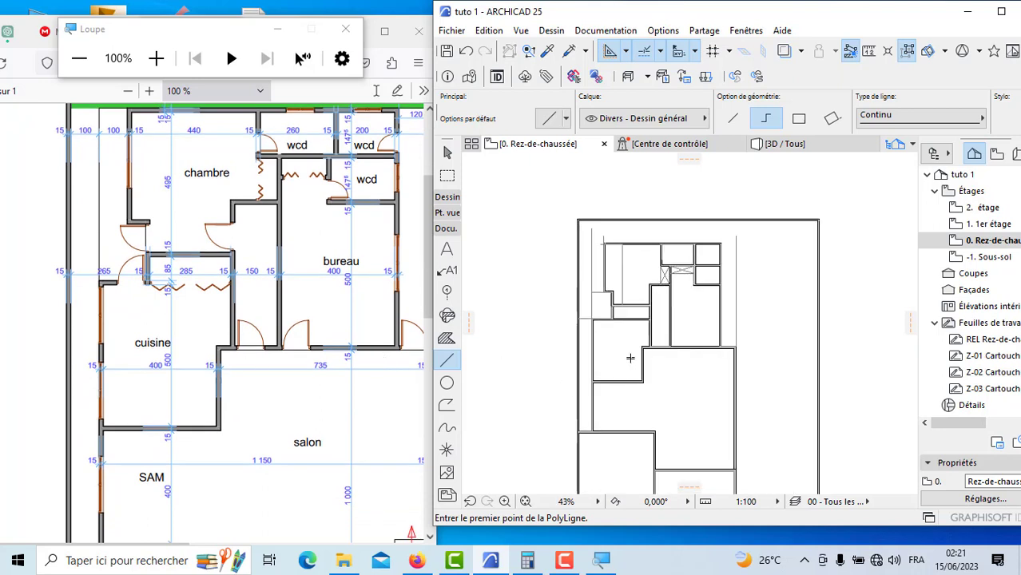
scroll(619, 320, "up", 5)
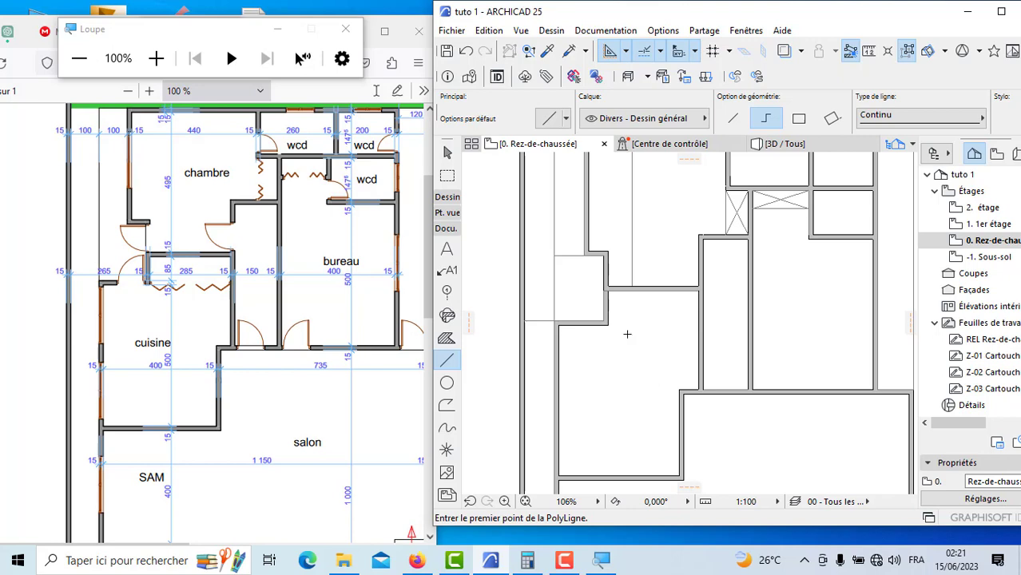
scroll(611, 324, "up", 4)
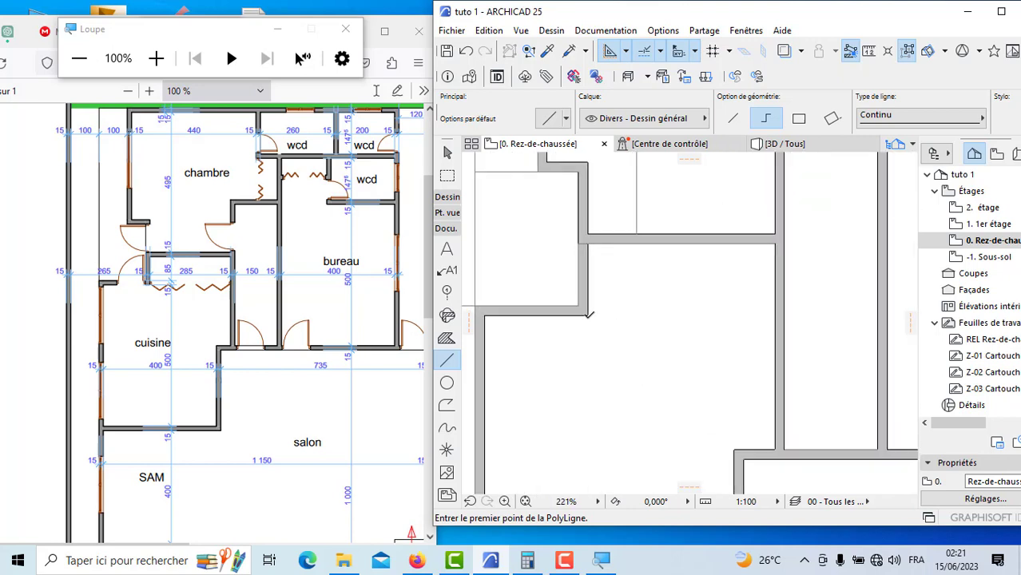
left_click(589, 315)
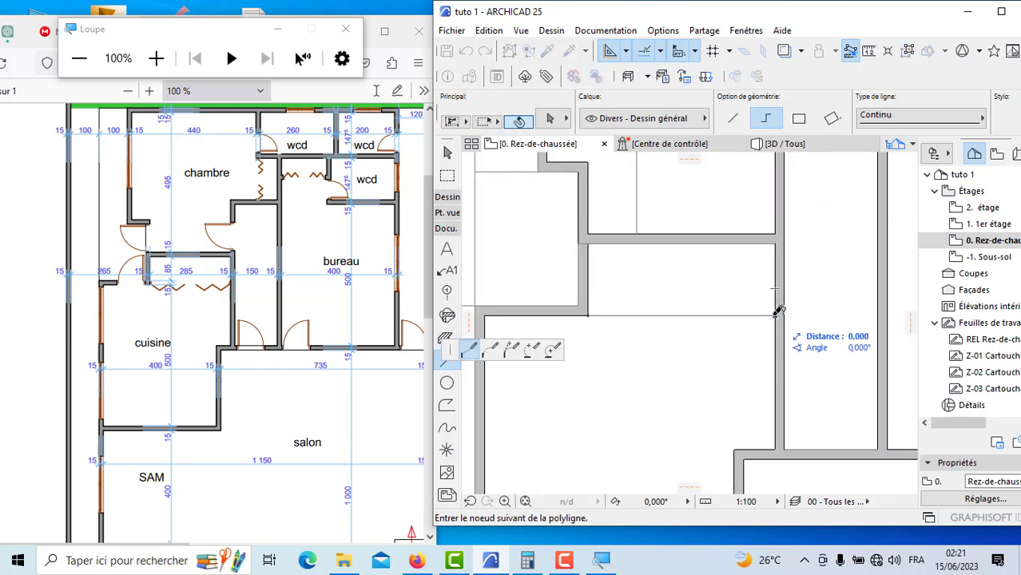
left_click(589, 314)
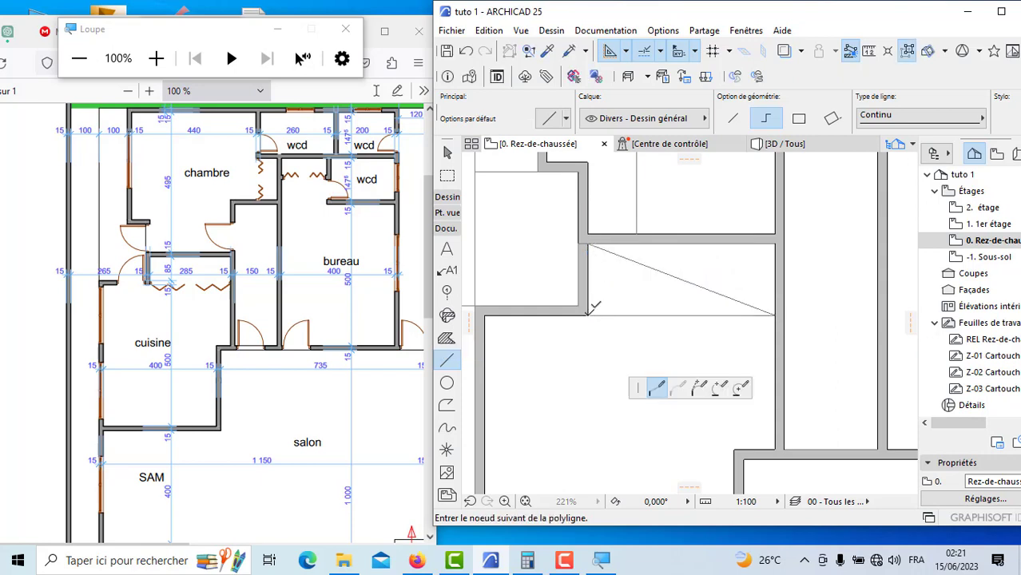
double_click(782, 240)
Step: Select the lines of all three closets and change their pen to red pen 161
scroll(712, 329, "down", 4)
left_click_drag(711, 329, 674, 285, "shift")
scroll(649, 379, "down", 3)
scroll(728, 270, "up", 3)
scroll(730, 273, "up", 4)
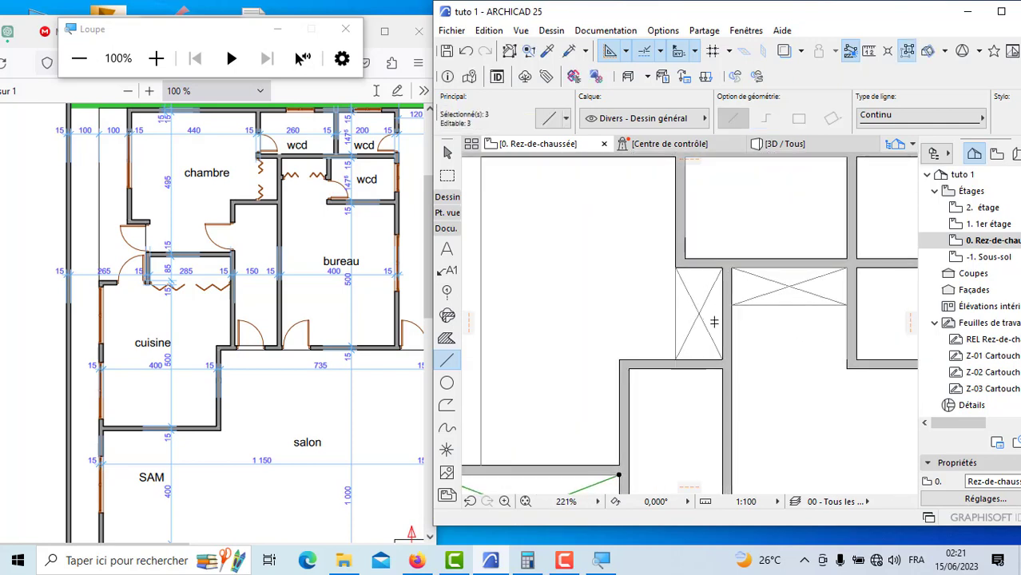
left_click_drag(704, 349, 649, 289, "shift")
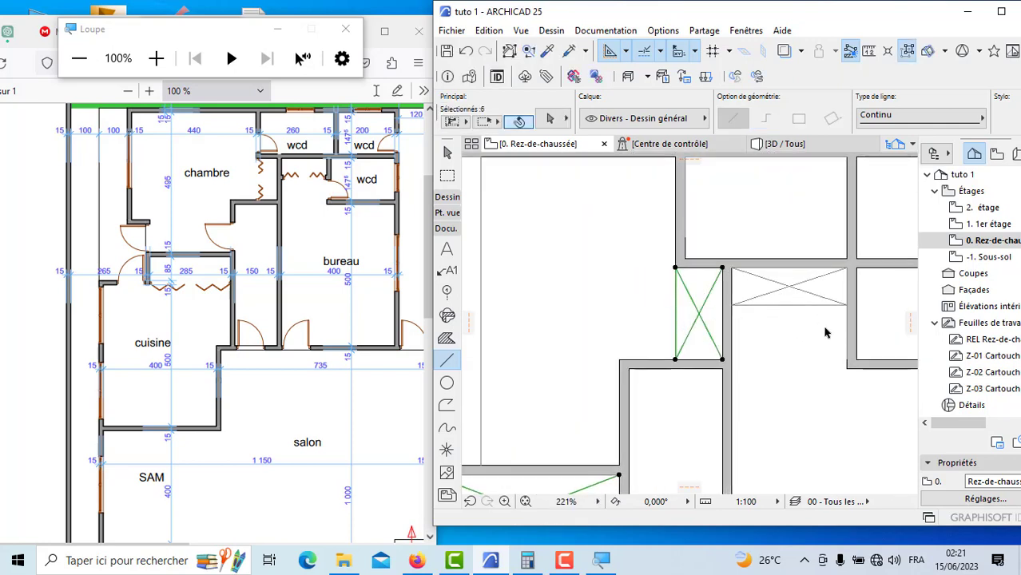
left_click_drag(825, 328, 754, 280, "shift")
scroll(589, 321, "down", 5)
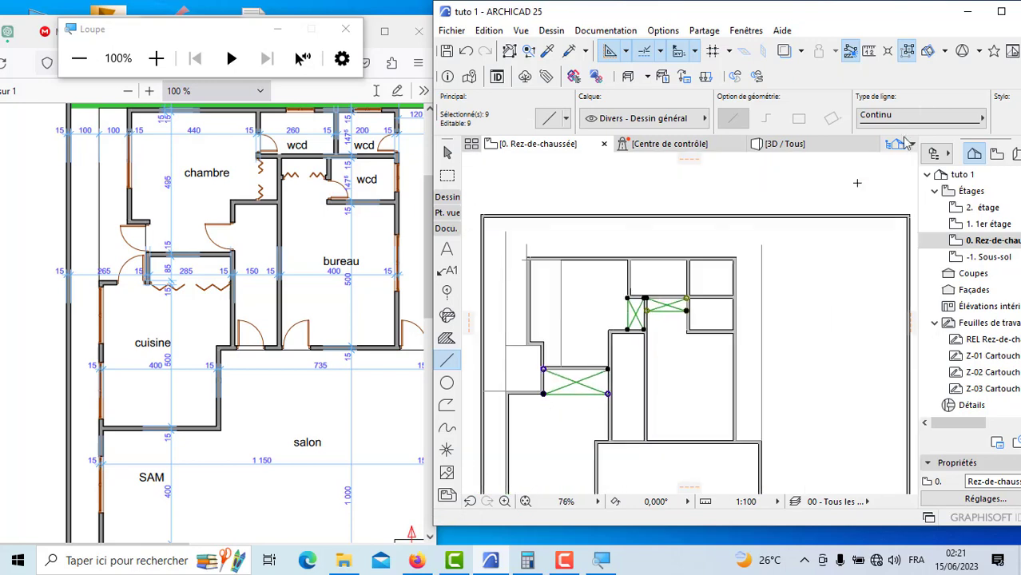
left_click(1001, 12)
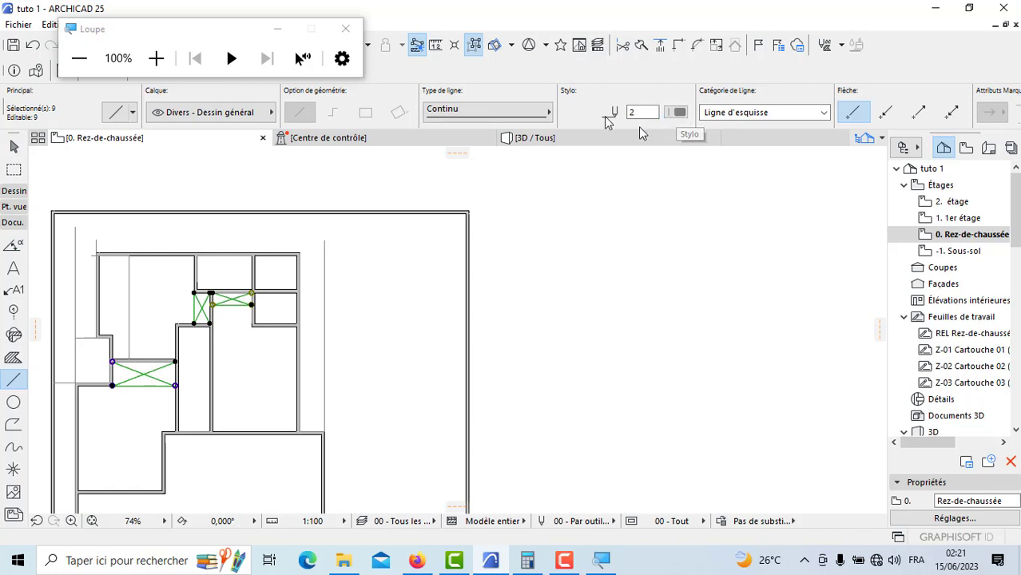
left_click(680, 114)
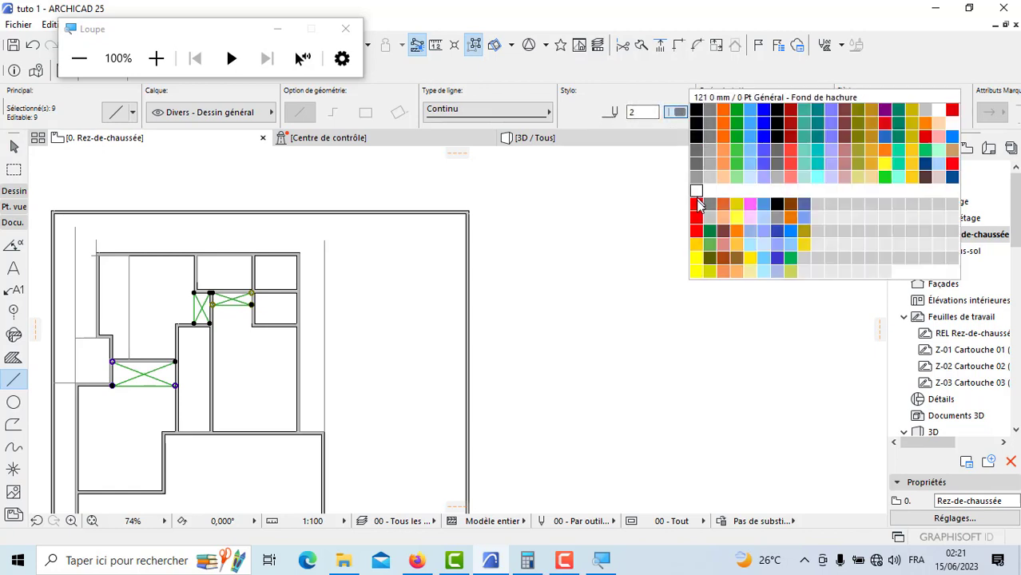
left_click(696, 217)
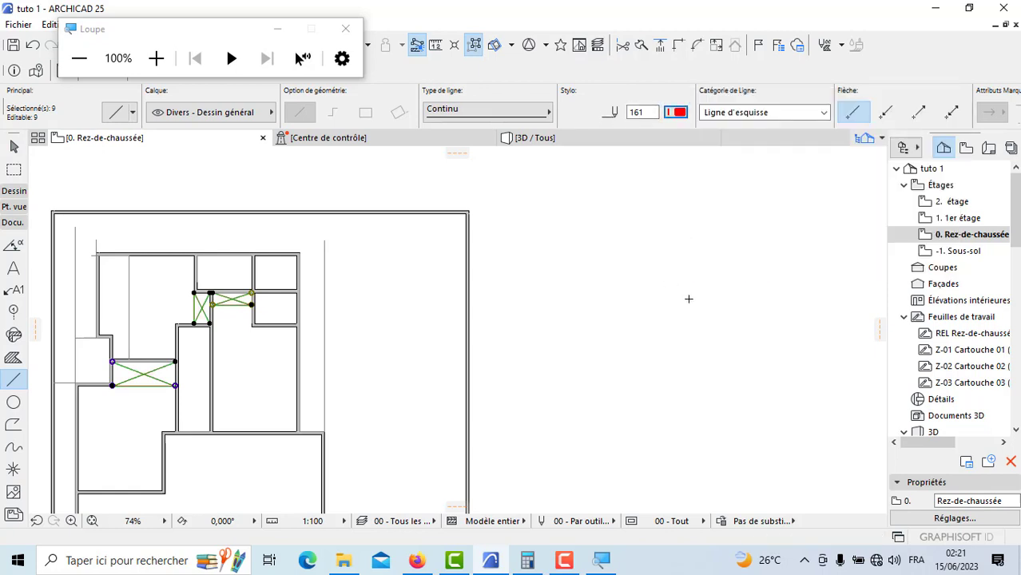
key("Escape")
Step: Trim away the horizontal guide line between the vertical guide and the chambre's stepped outer wall
scroll(711, 297, "down", 5)
scroll(480, 440, "up", 8)
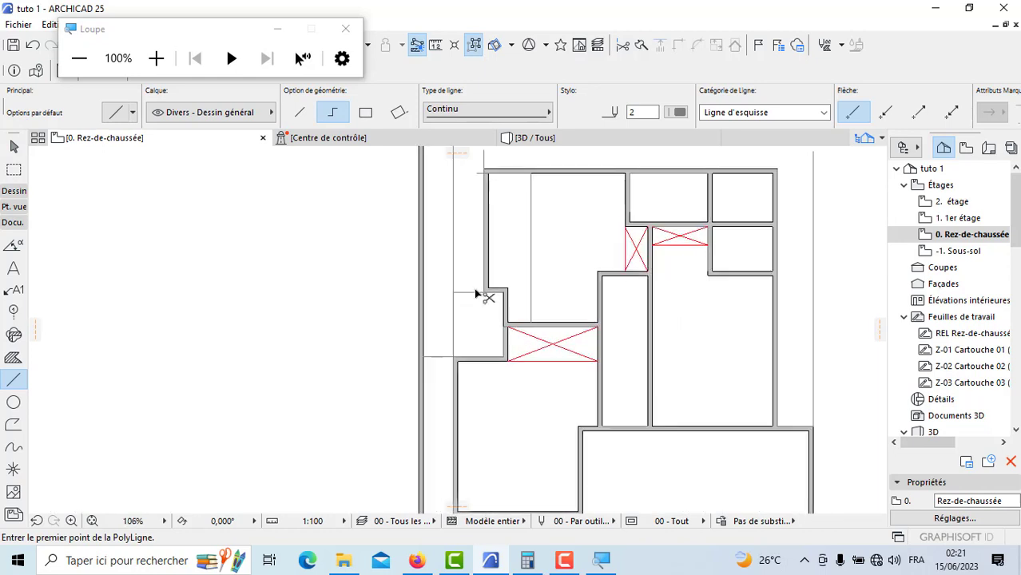
scroll(460, 376, "down", 3)
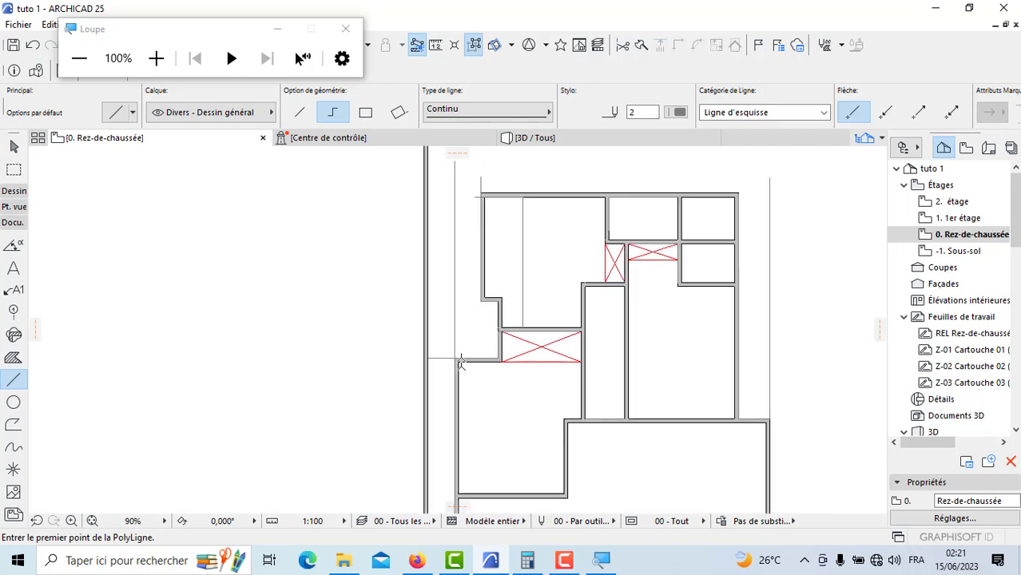
Step: Draw a horizontal line from the chambre's outer upper corner to the vertical guide line beside it
scroll(477, 257, "up", 9)
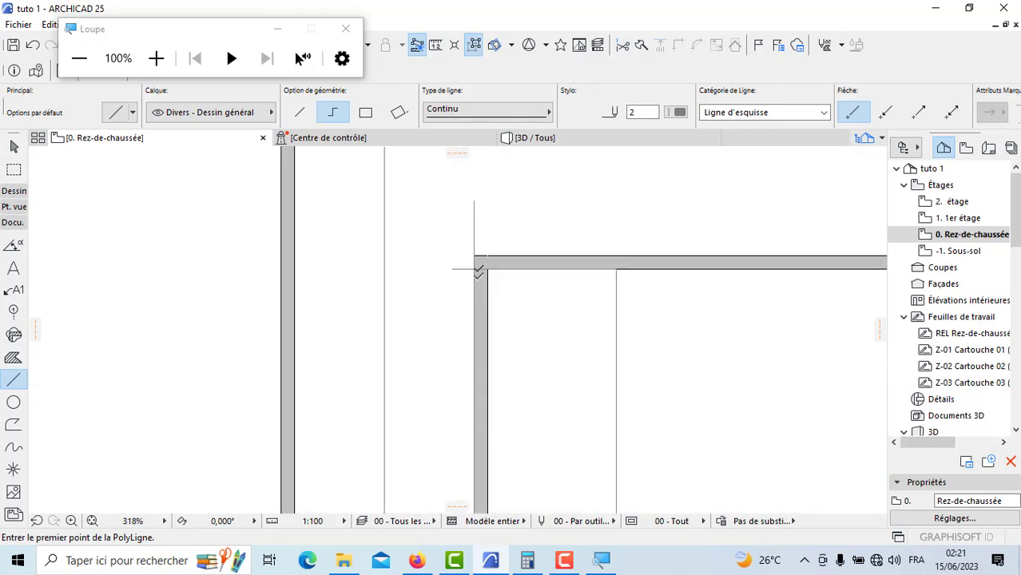
left_click(475, 256)
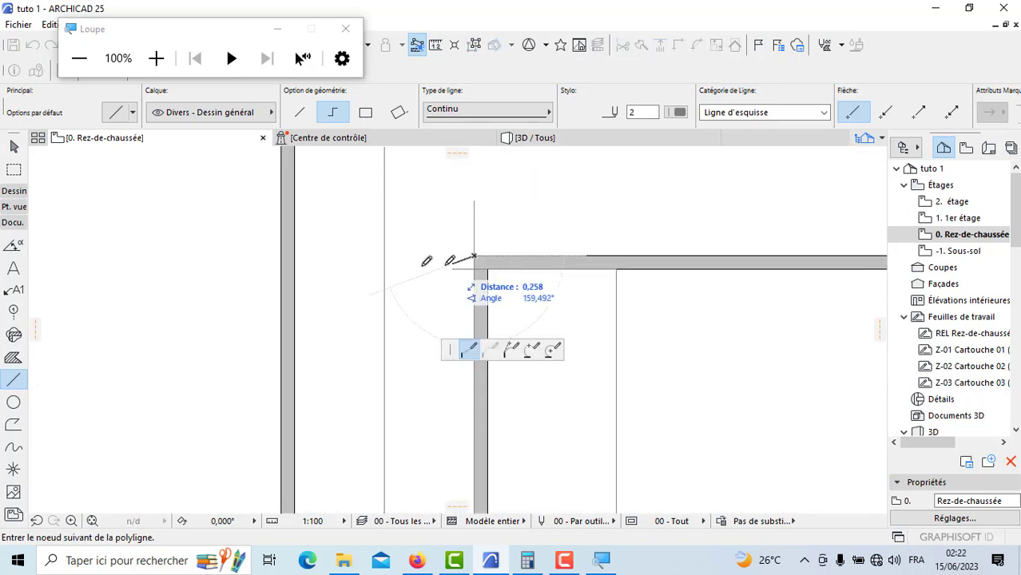
double_click(386, 255)
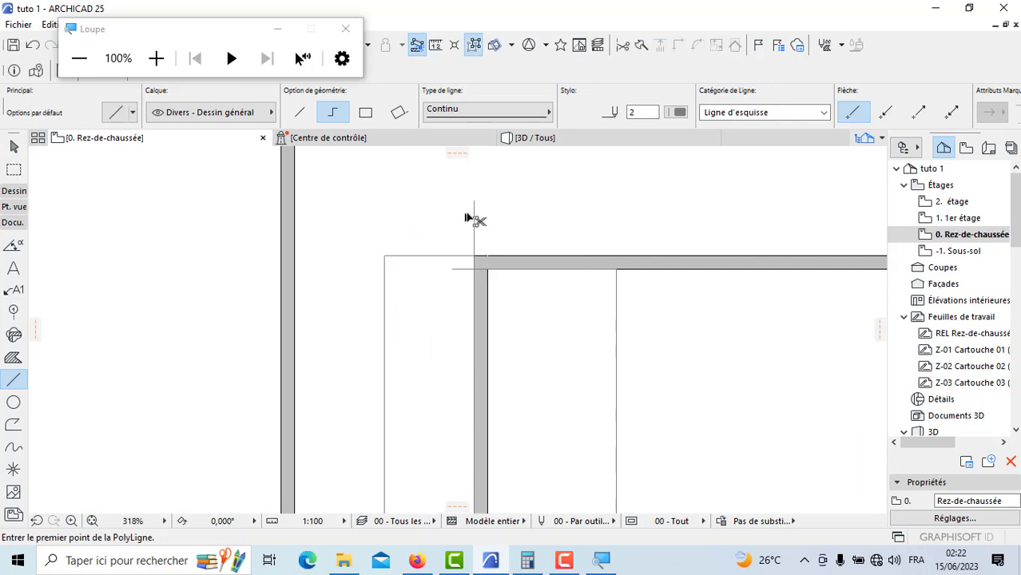
Step: Trim off the guide-line ends projecting past the chambre's outer upper corner
scroll(472, 273, "down", 6)
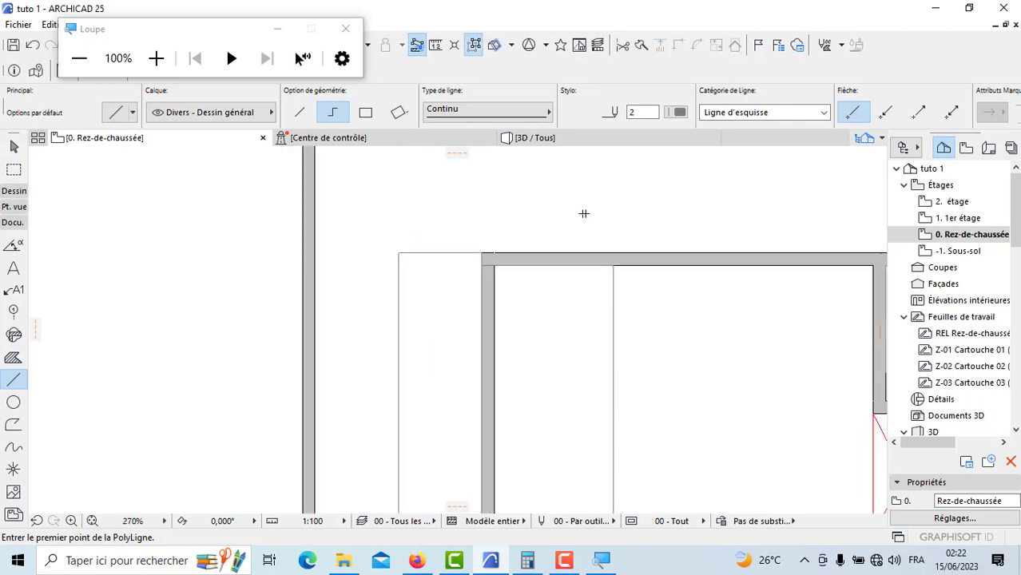
scroll(547, 324, "up", 3)
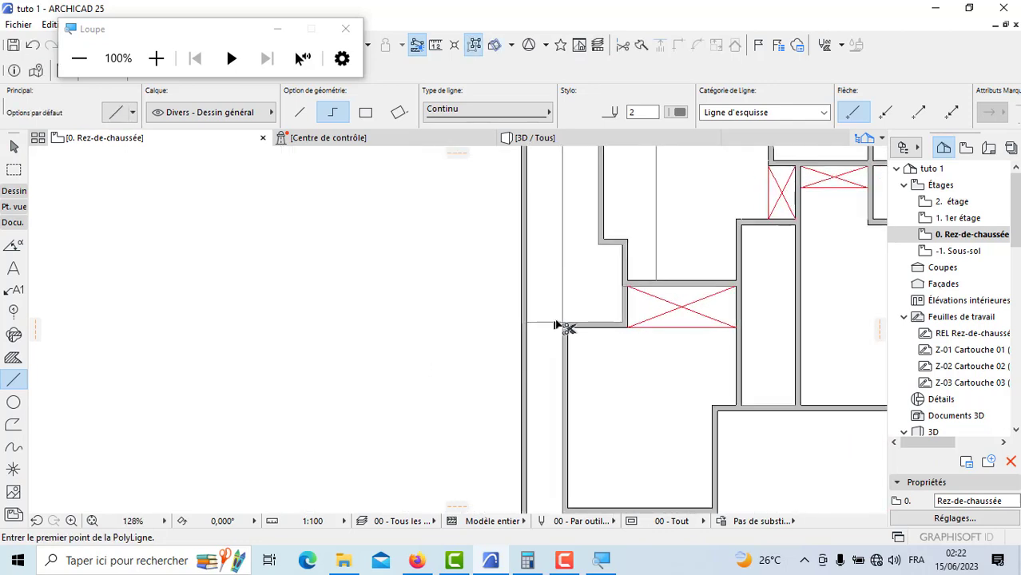
Step: Draw a horizontal line from the building's outer upper-right corner to the vertical guide line and trim the guide's end projecting above it
scroll(499, 289, "down", 5)
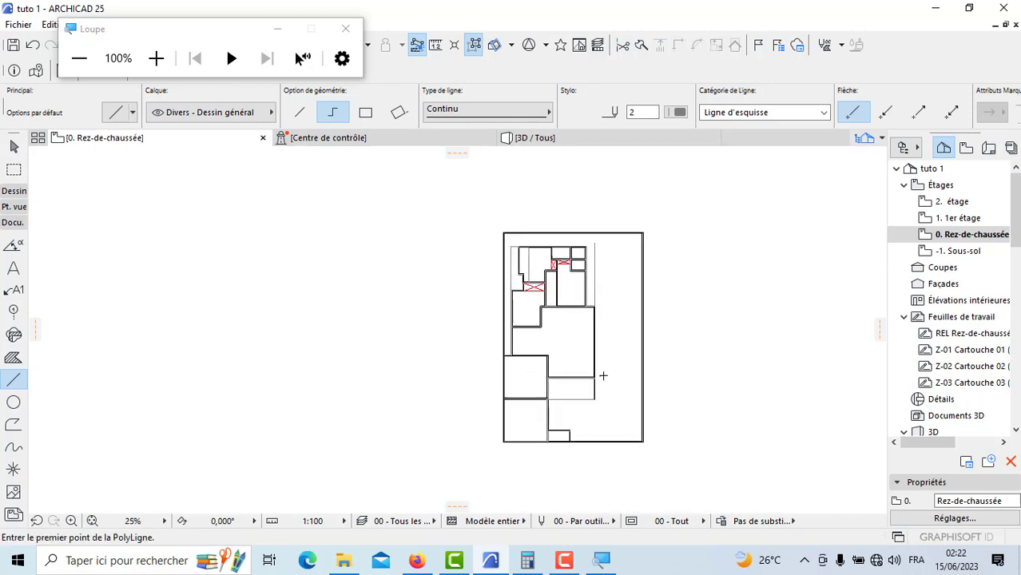
scroll(591, 250, "up", 7)
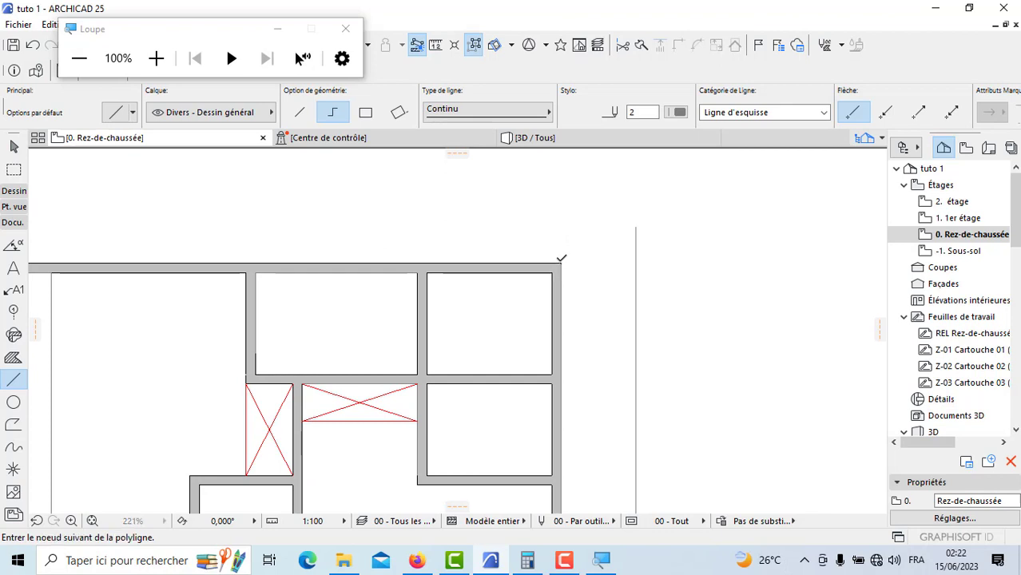
double_click(637, 262)
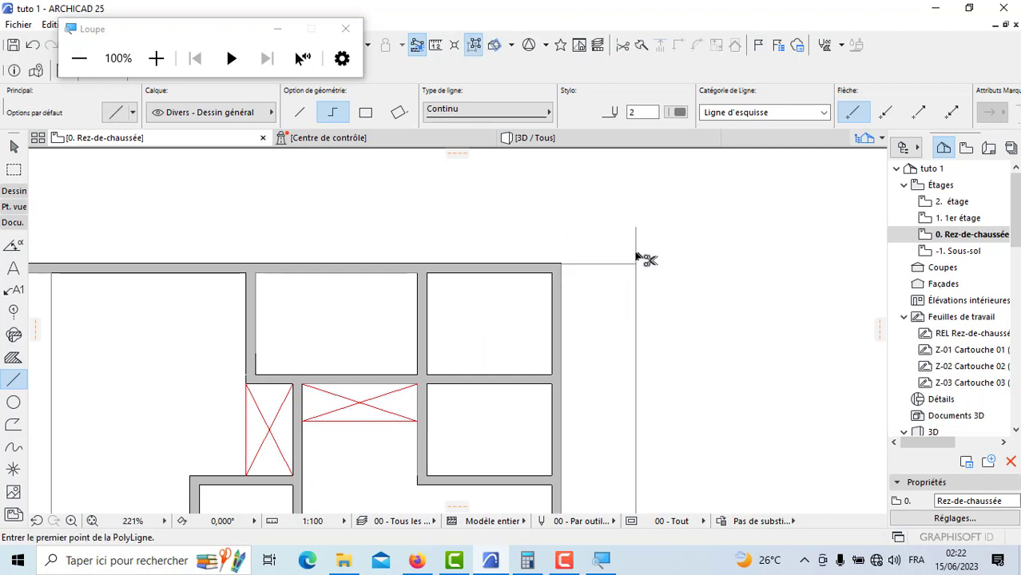
scroll(636, 254, "down", 6)
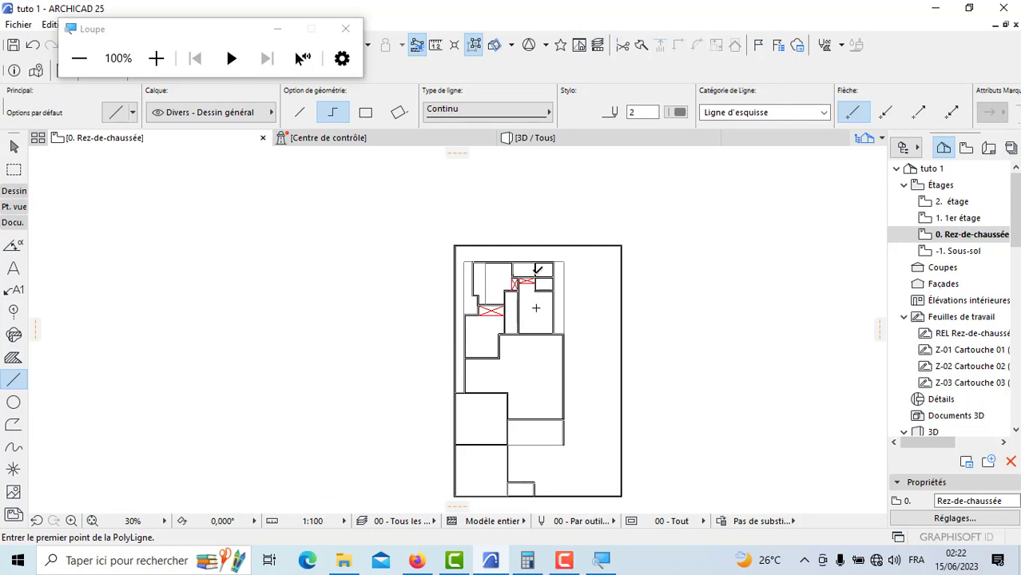
Step: Outline a 4.15 by 2.15 m rectangle with a polyline inside the upper-right corner of the boundary wall
scroll(591, 259, "up", 2)
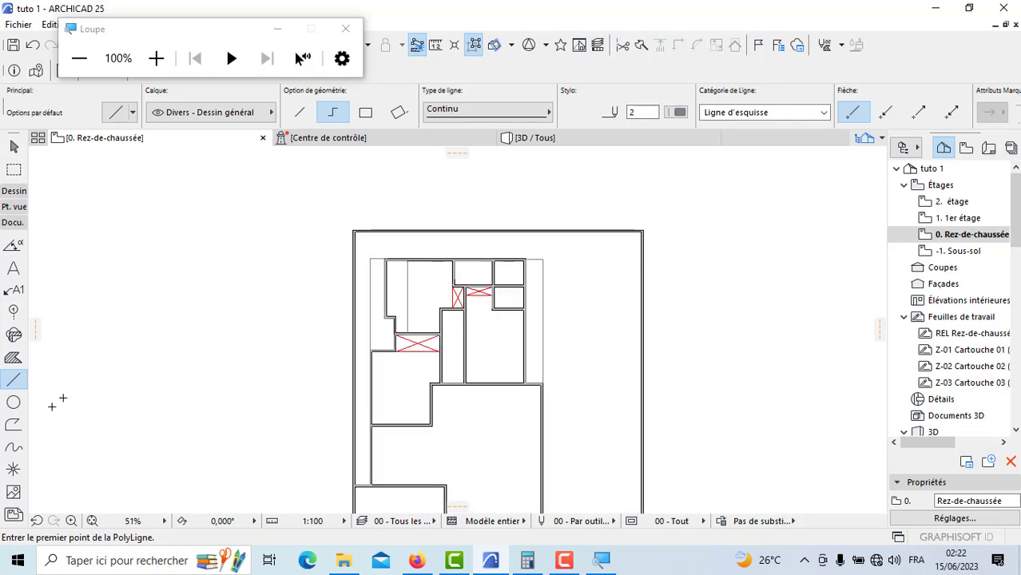
scroll(635, 248, "up", 4)
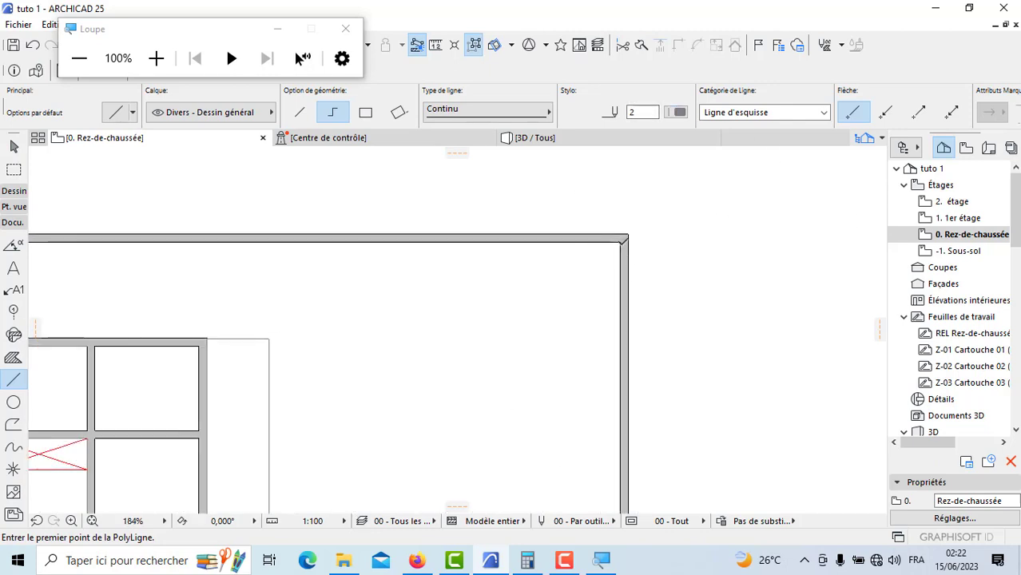
left_click(620, 242)
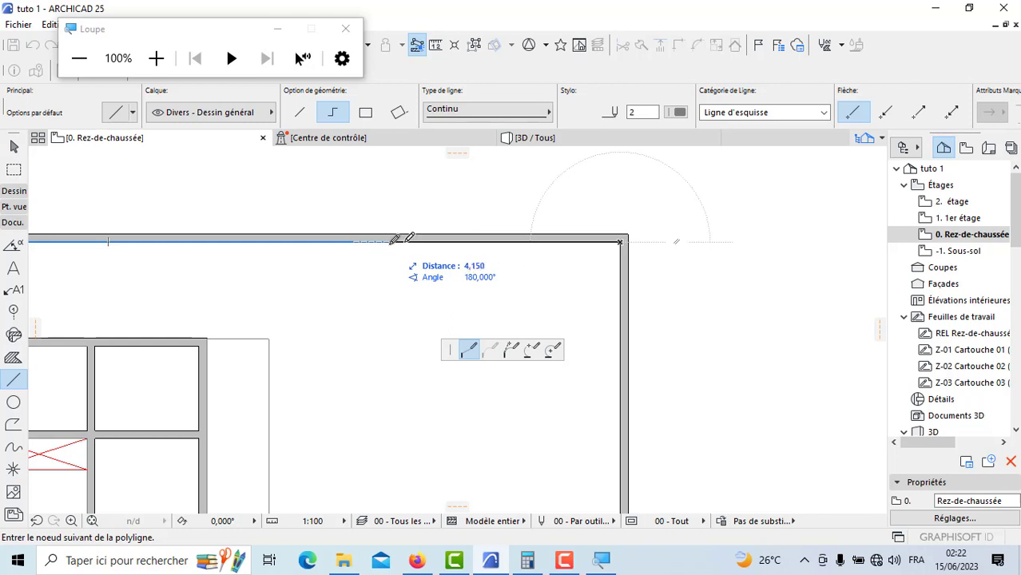
left_click(404, 241)
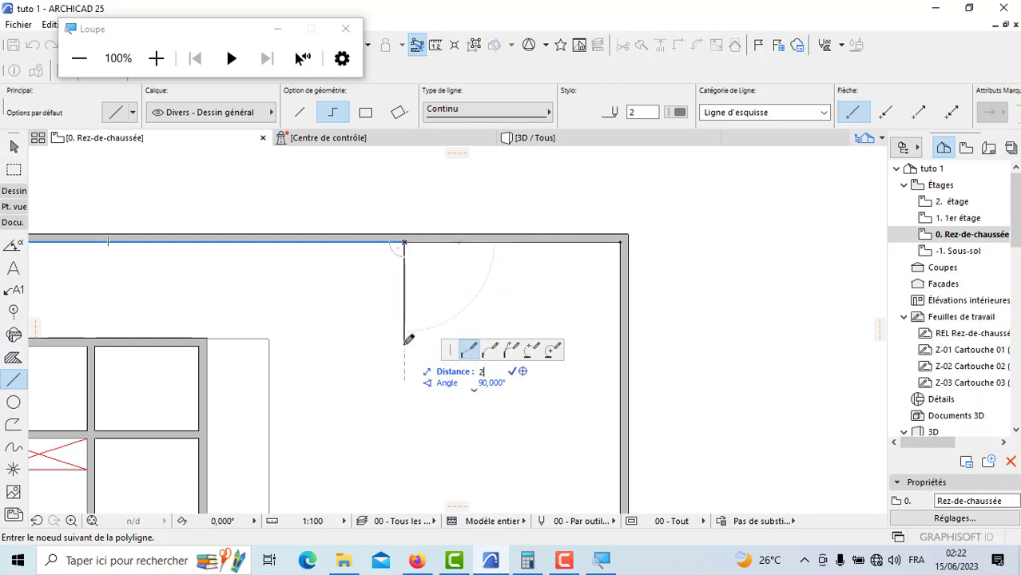
type("2,15")
key("Return")
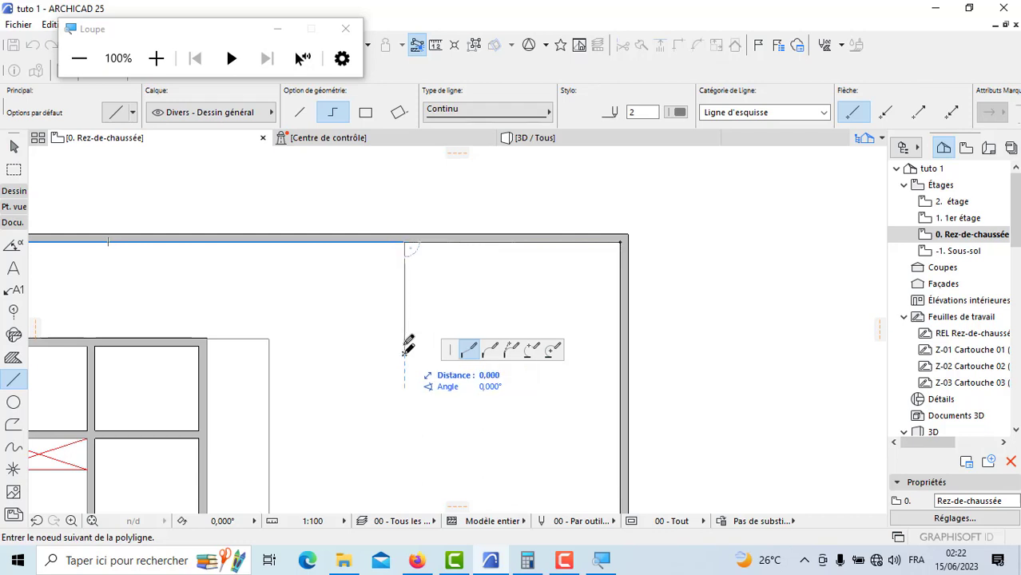
double_click(622, 351)
Step: Draw a wall down the outline's 2.15 m vertical side from the boundary wall, with its reference line set to Face intérieure
left_click(9, 191)
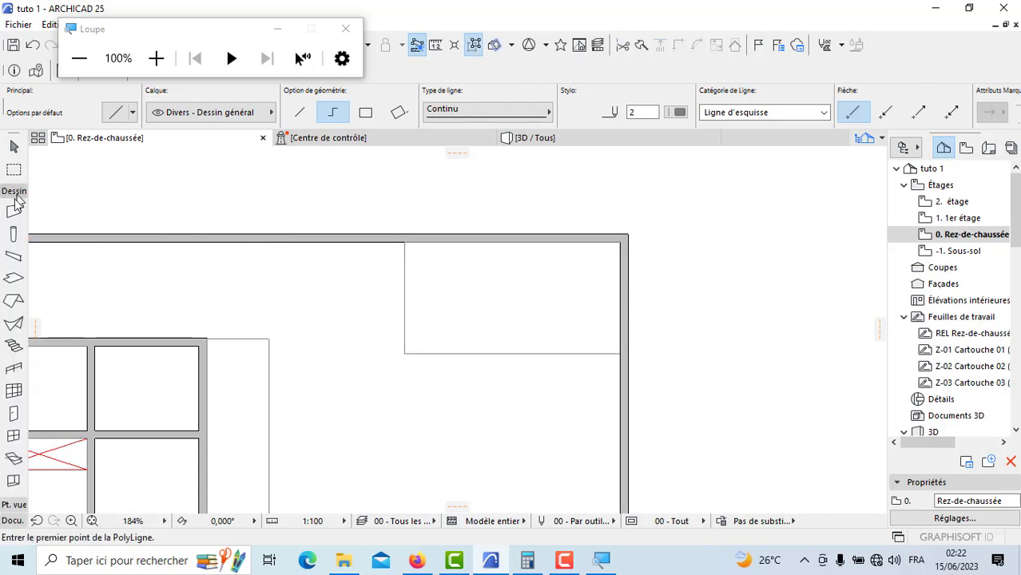
left_click(14, 211)
scroll(404, 243, "up", 4)
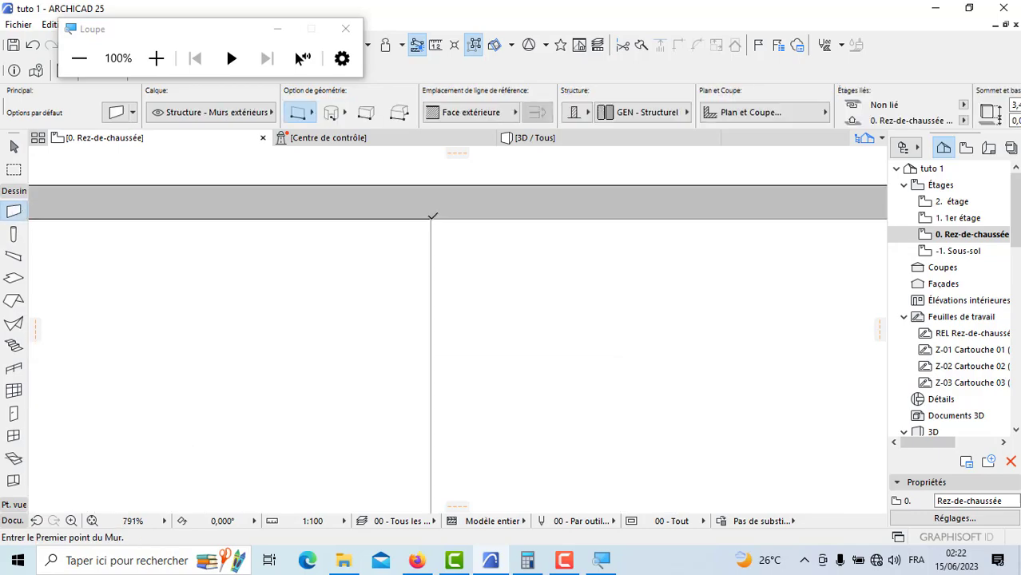
left_click(432, 216)
left_click(511, 112)
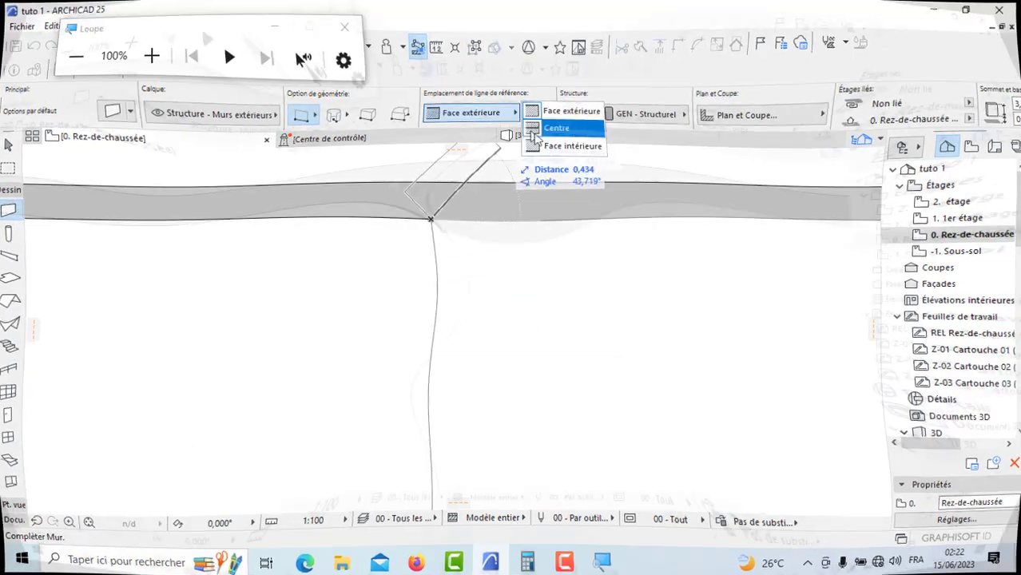
left_click(564, 146)
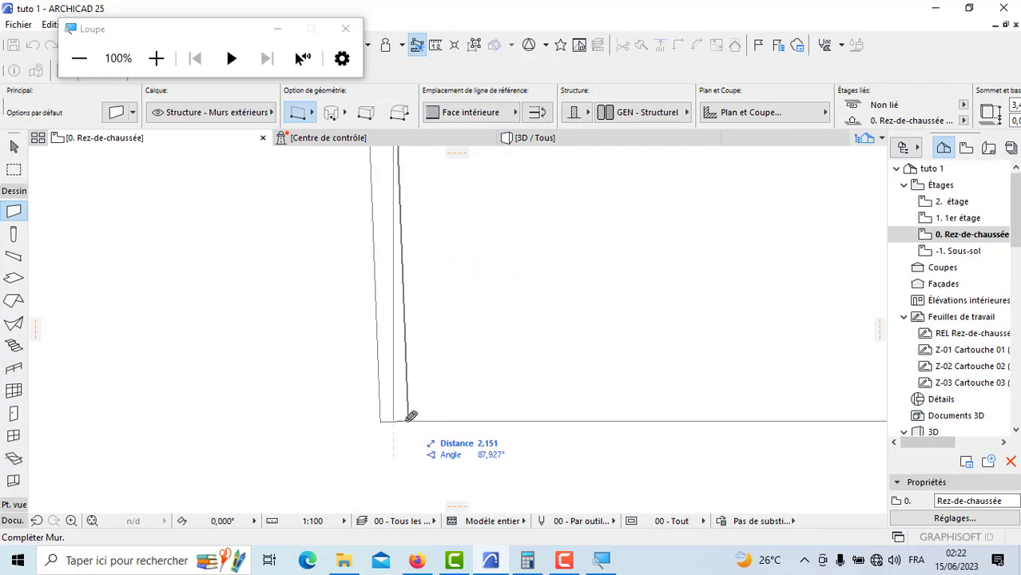
left_click(397, 417)
scroll(241, 328, "down", 1)
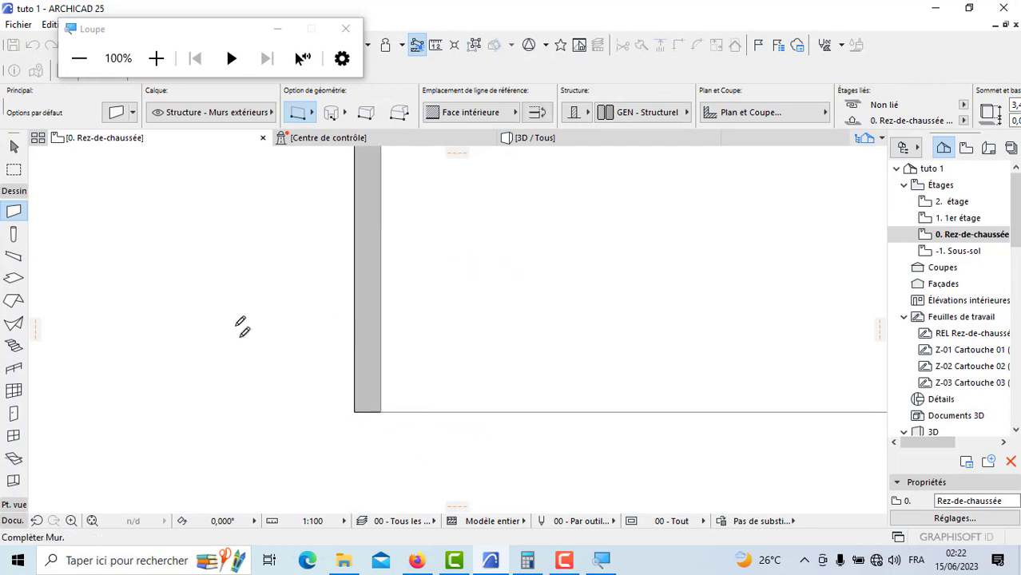
Step: Draw a wall along the outline's lower side to the right boundary wall, with its reference line set to Face extérieure
scroll(242, 328, "down", 2)
left_click(298, 363)
left_click(492, 118)
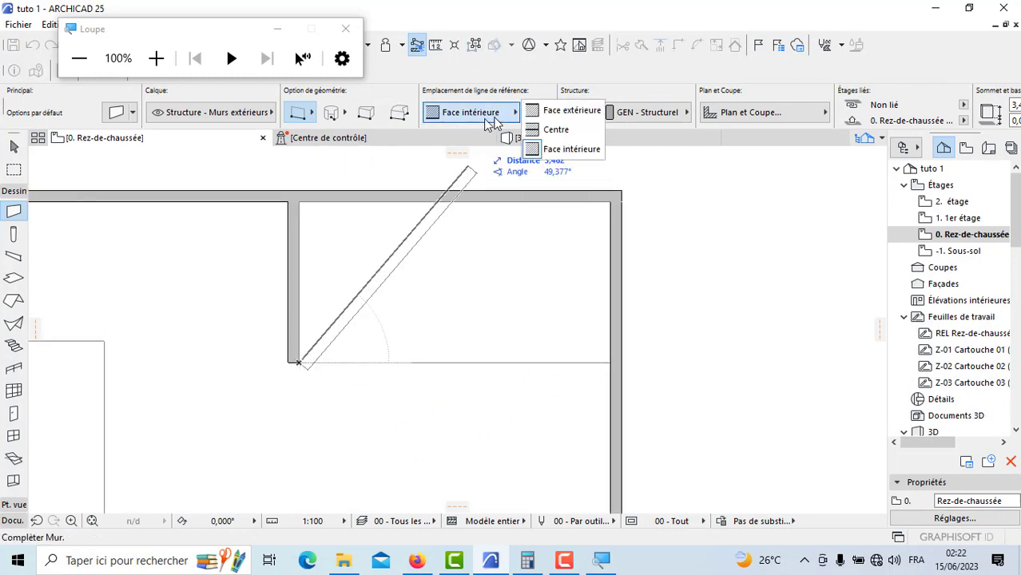
left_click(572, 110)
scroll(620, 358, "up", 5)
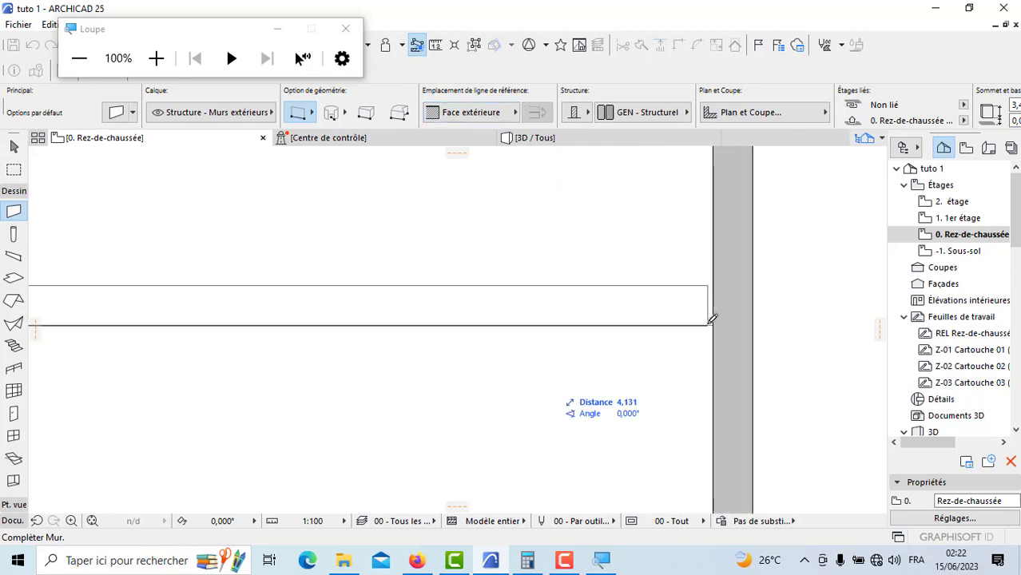
left_click(716, 320)
scroll(723, 334, "down", 3)
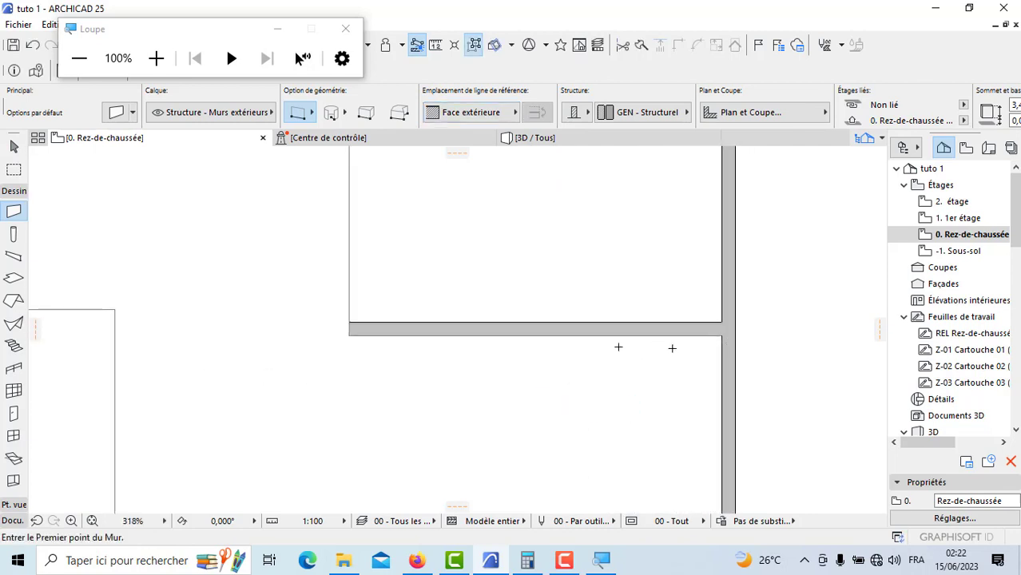
Step: Divide the new corner room with a vertical partition wall at its midpoint, using the Centre reference line
left_click(535, 321)
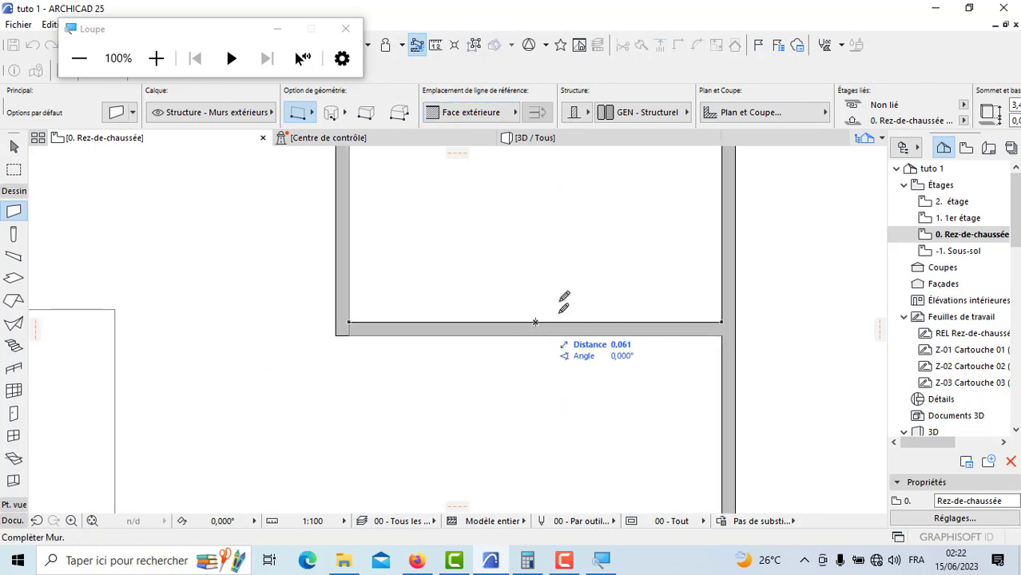
left_click(480, 114)
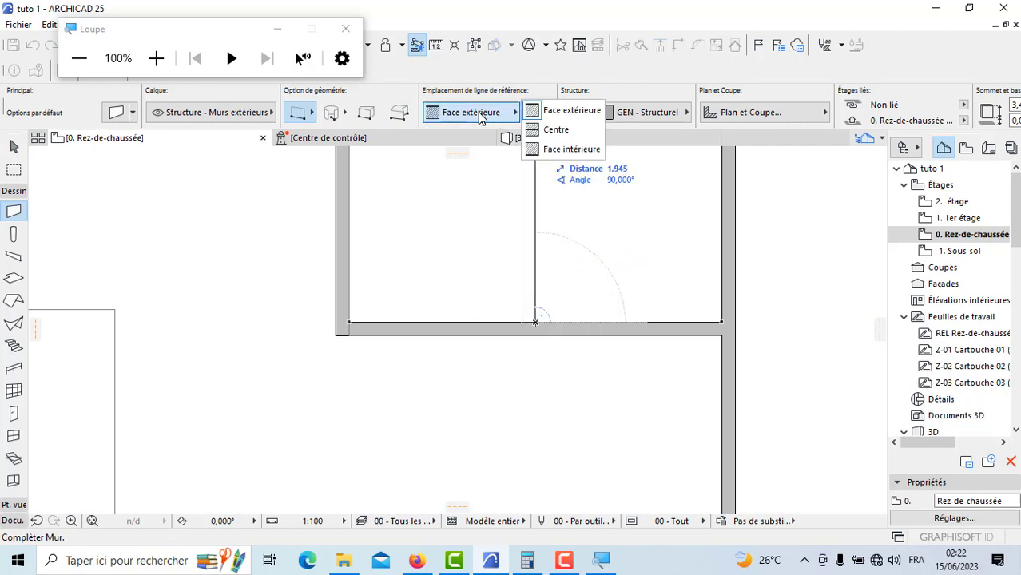
left_click(551, 131)
scroll(514, 365, "down", 4)
scroll(515, 294, "up", 4)
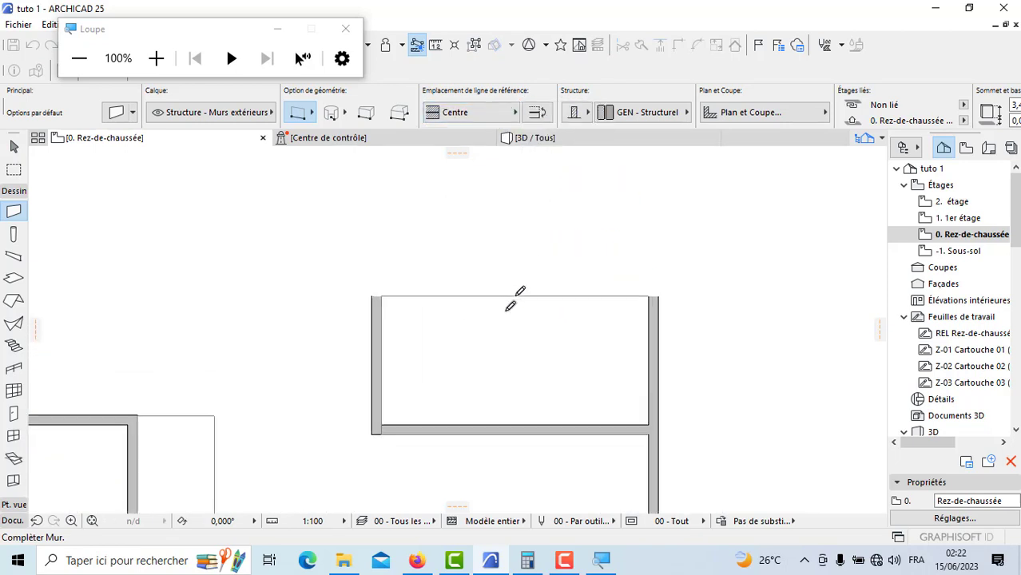
left_click(513, 302)
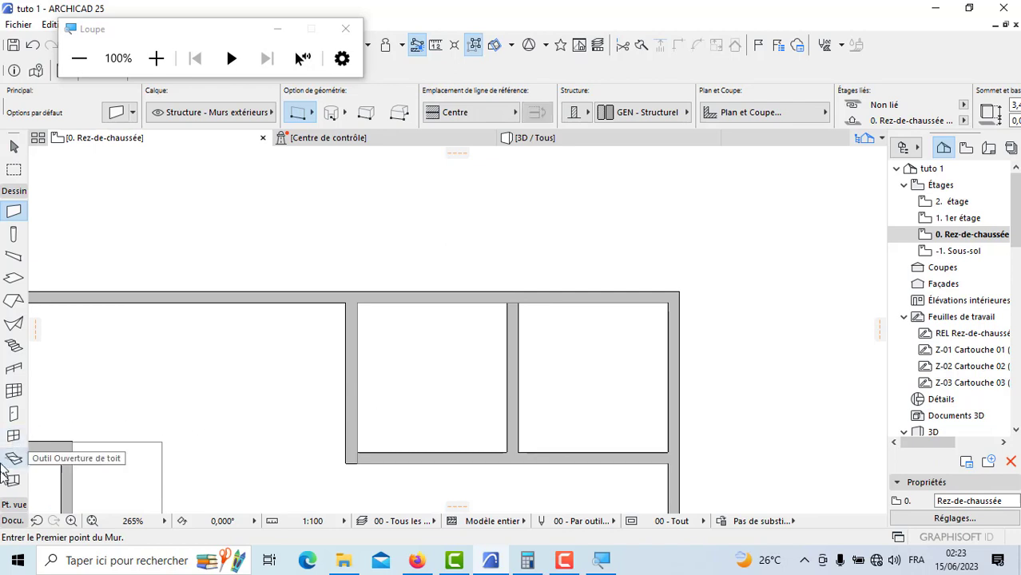
Step: Measure the inner width between the new partition and the right boundary wall with a temporary line
left_click(12, 521)
left_click(12, 380)
scroll(541, 441, "up", 5)
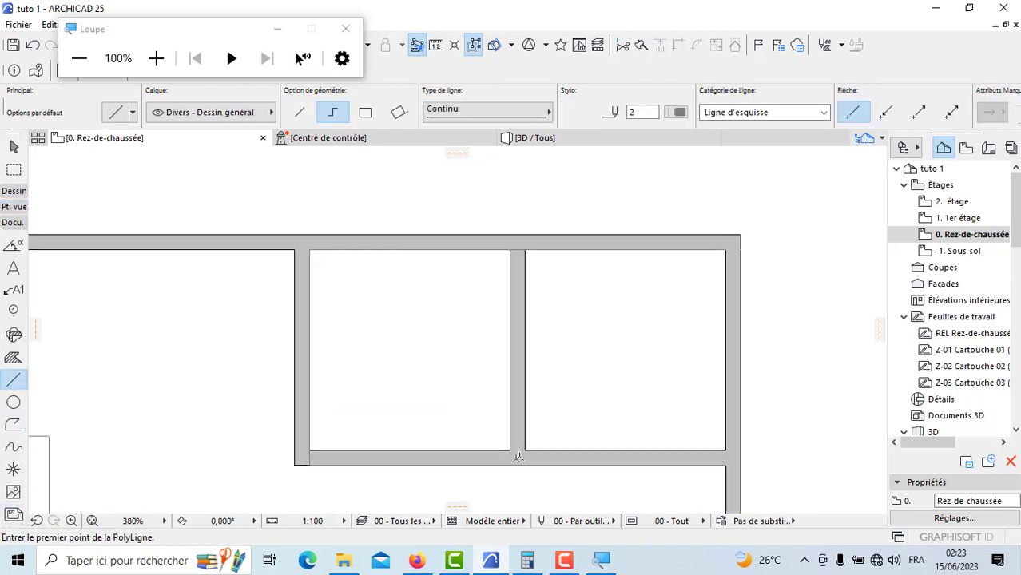
left_click(541, 442)
scroll(718, 478, "down", 3)
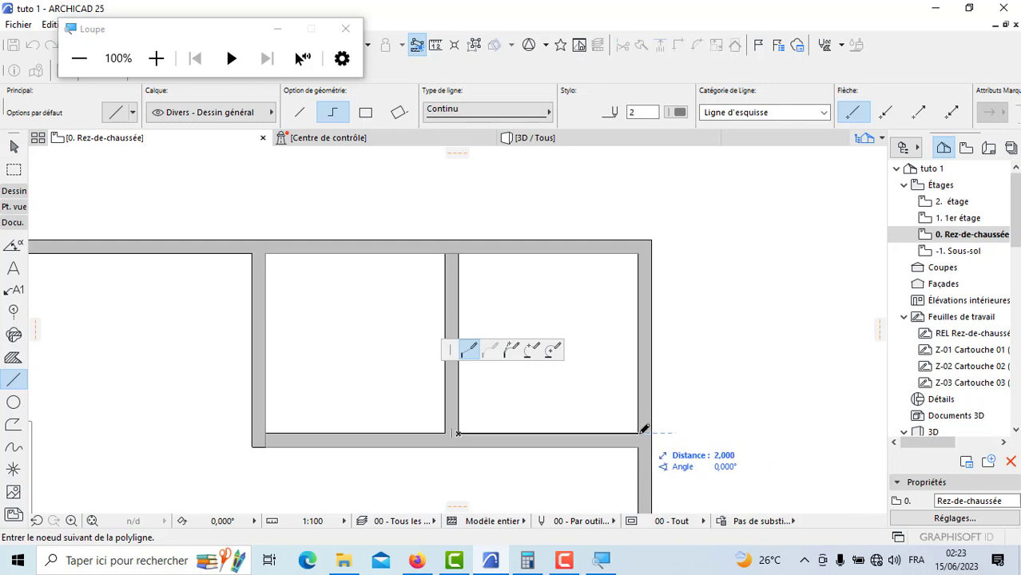
right_click(565, 370)
left_click(611, 477)
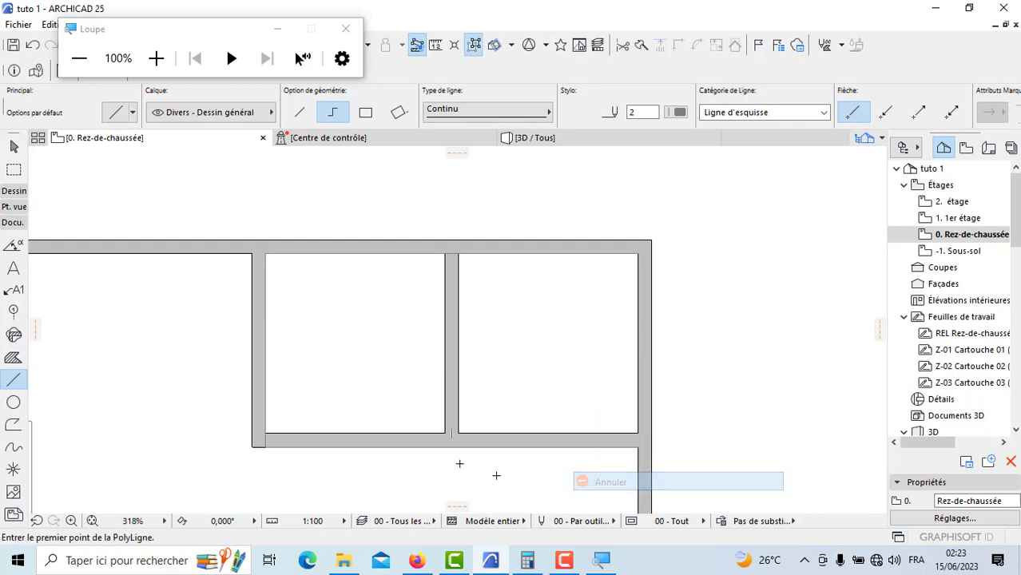
Step: Measure the inner width of the small room on the partition's other side with a temporary line
scroll(430, 421, "up", 3)
left_click(432, 408)
scroll(570, 414, "down", 3)
scroll(320, 412, "up", 3)
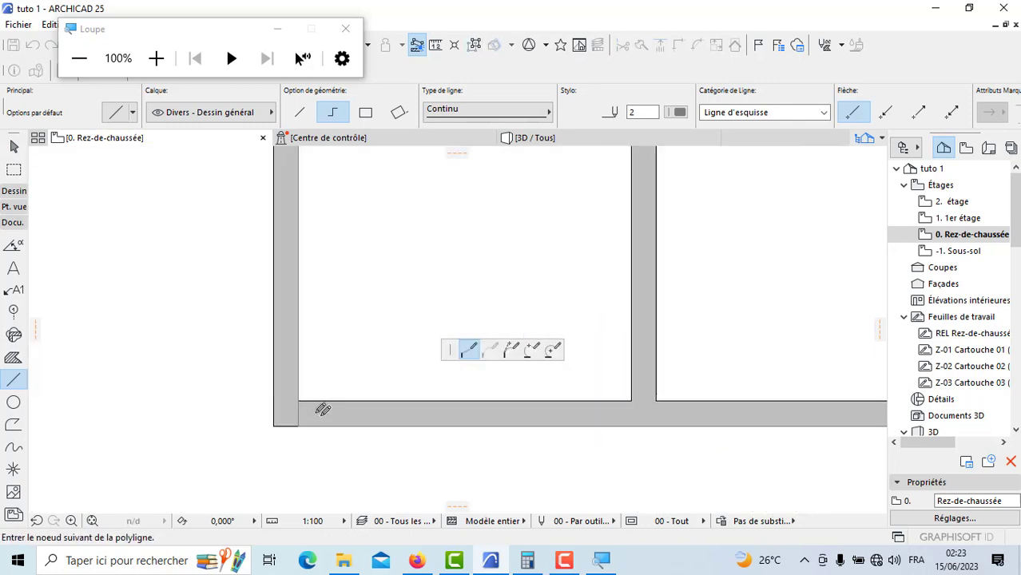
right_click(323, 334)
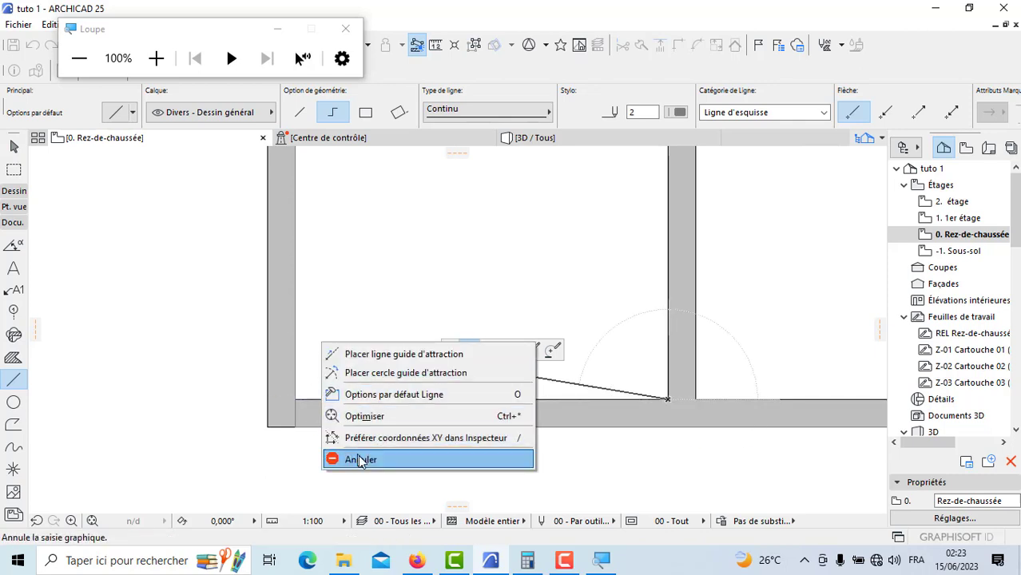
left_click(358, 457)
Step: Switch to the PDF plan in Firefox, reduce its zoom to 70 %, and examine the terrasse, garage, entrance and jardin layout and dimensions
scroll(550, 326, "down", 3)
scroll(551, 327, "down", 6)
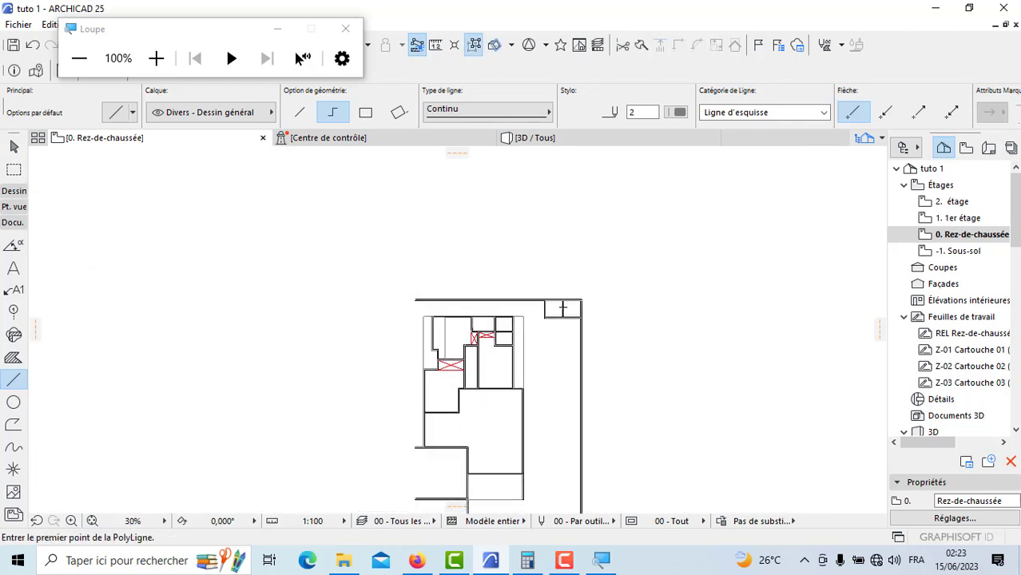
scroll(525, 289, "down", 1)
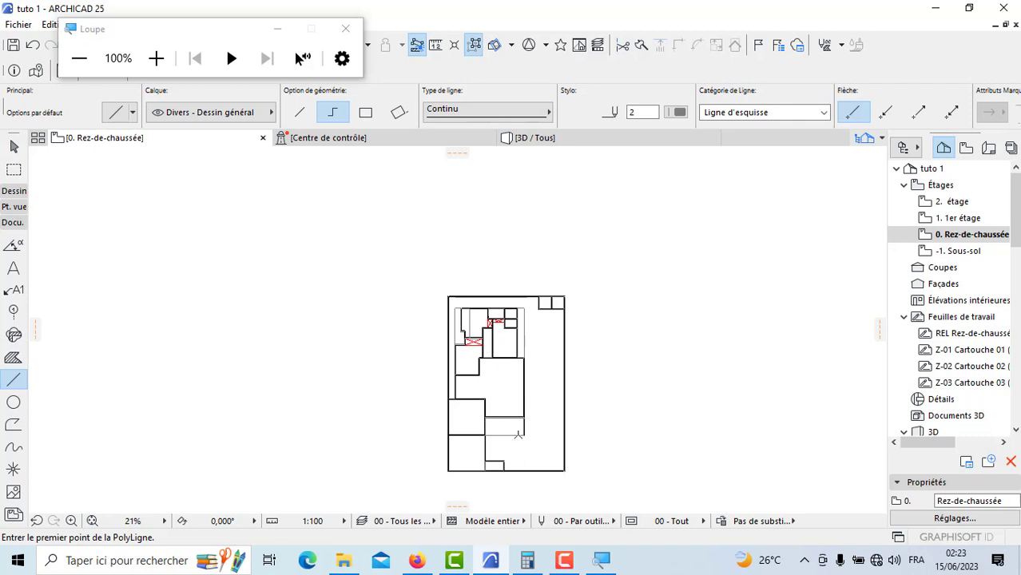
scroll(518, 435, "up", 1)
scroll(508, 484, "up", 2)
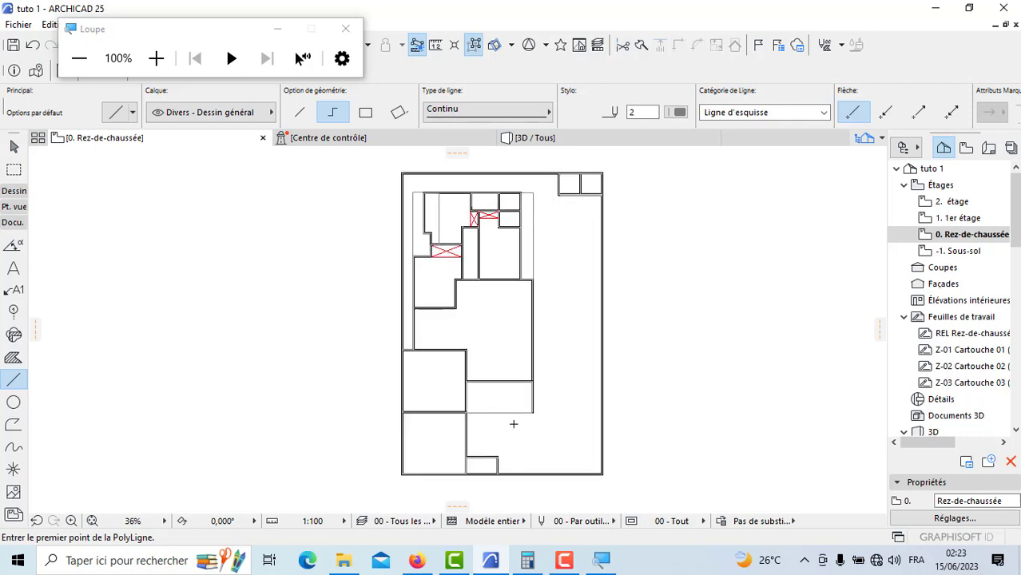
scroll(485, 467, "up", 3)
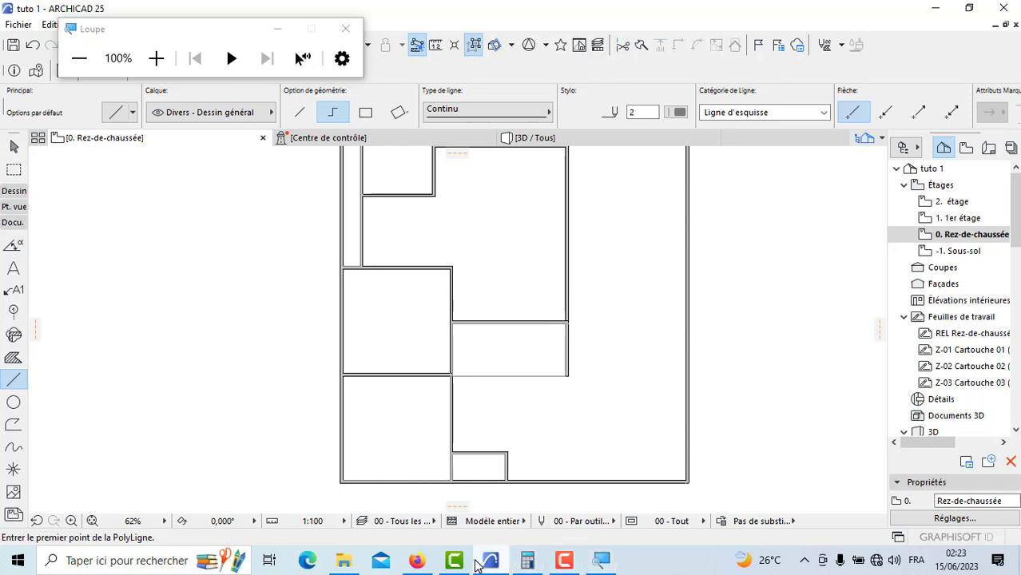
mouse_move(417, 564)
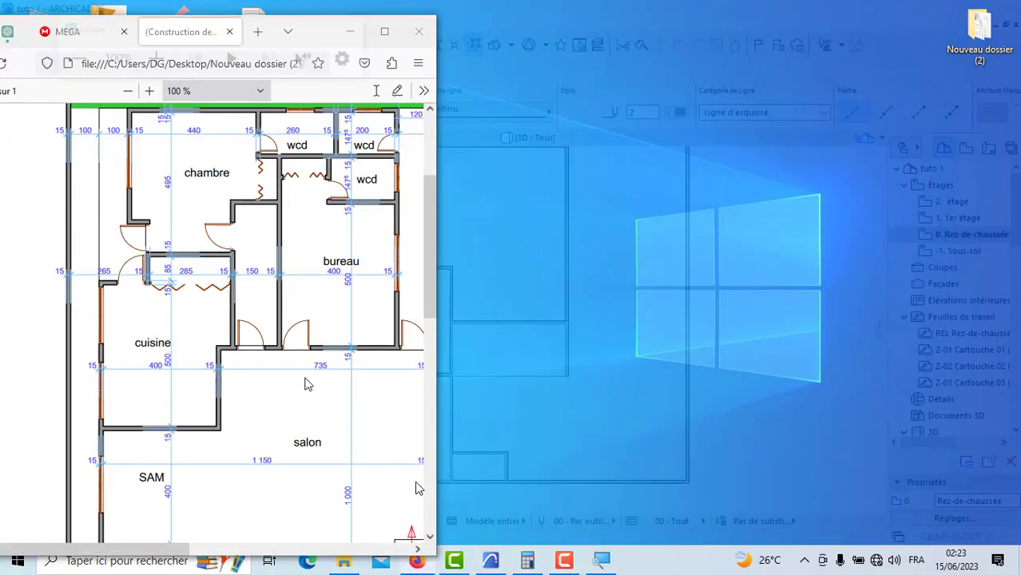
left_click(417, 489)
scroll(290, 331, "down", 10)
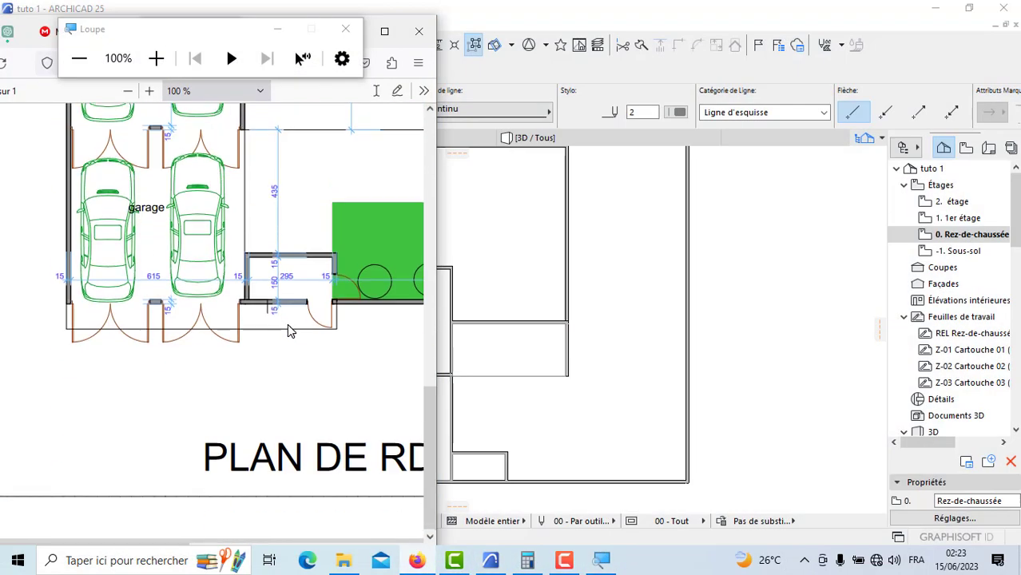
scroll(289, 331, "up", 3)
scroll(290, 331, "up", 2)
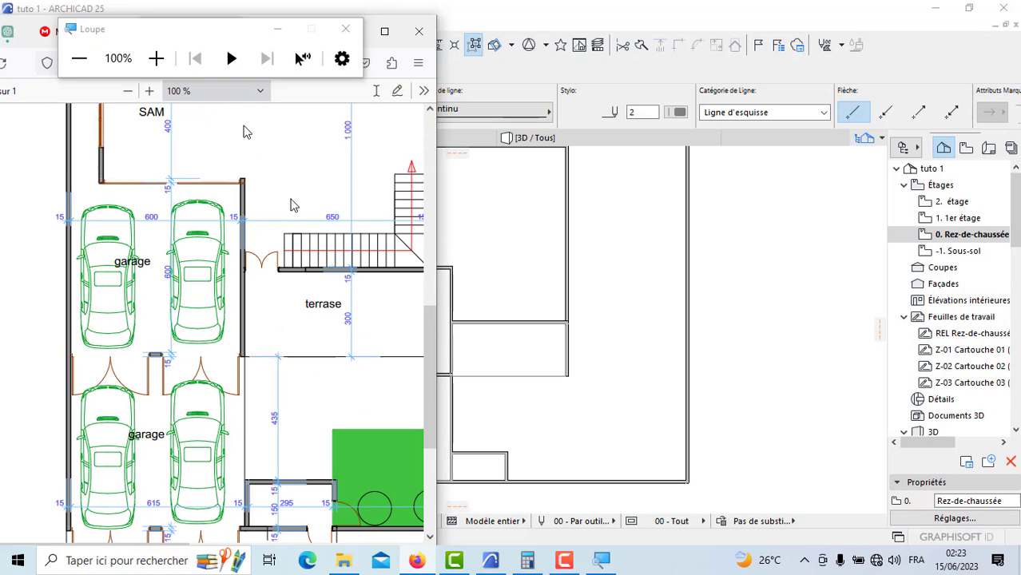
left_click(128, 91)
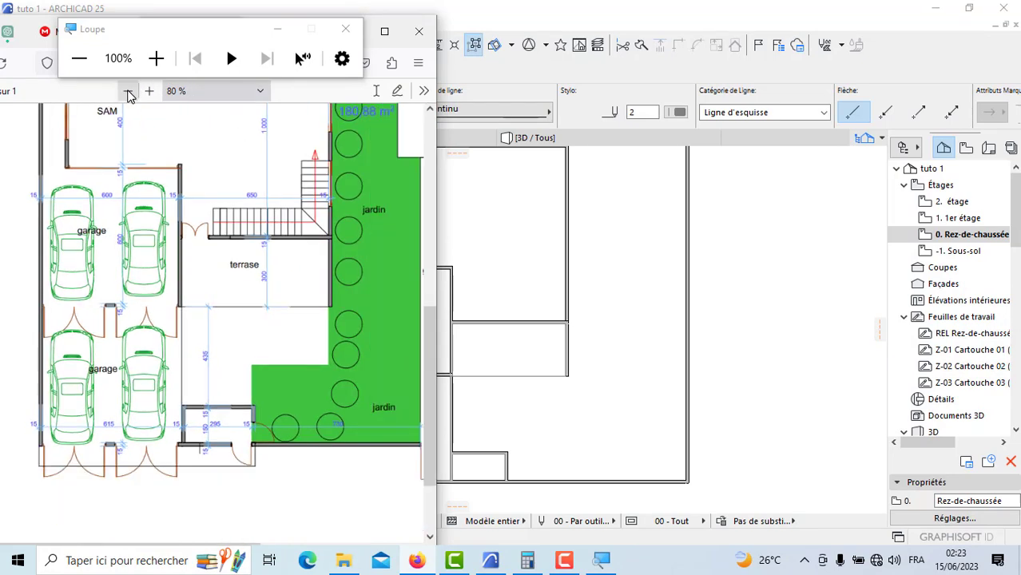
left_click(128, 91)
scroll(292, 302, "up", 5)
scroll(188, 437, "down", 4)
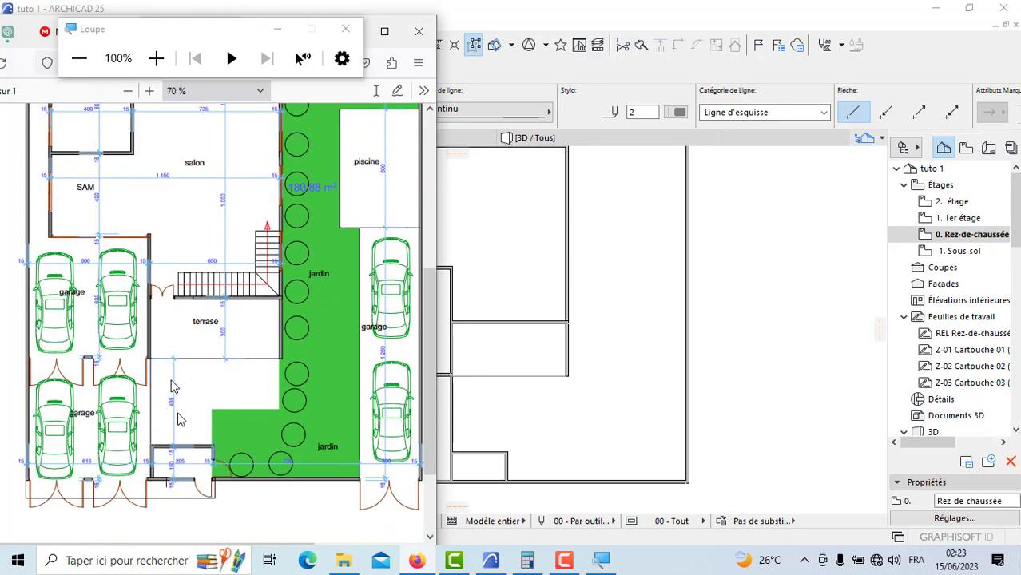
Step: Switch back to ARCHICAD and trim away the vertical wall segment between the garage corner and the small entrance room
left_click(949, 16)
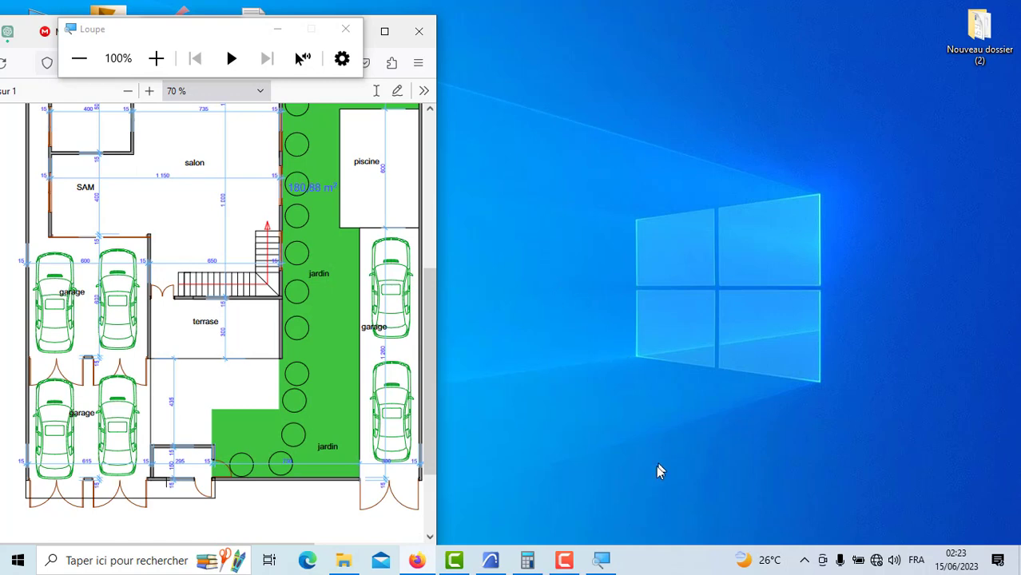
left_click(490, 560)
scroll(490, 461, "up", 4)
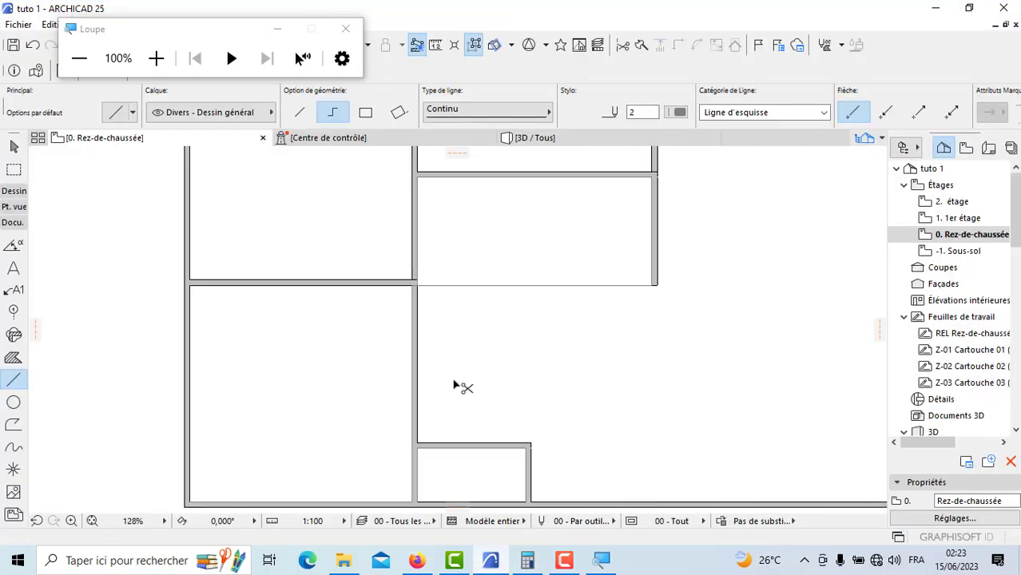
left_click(413, 377, "ctrl")
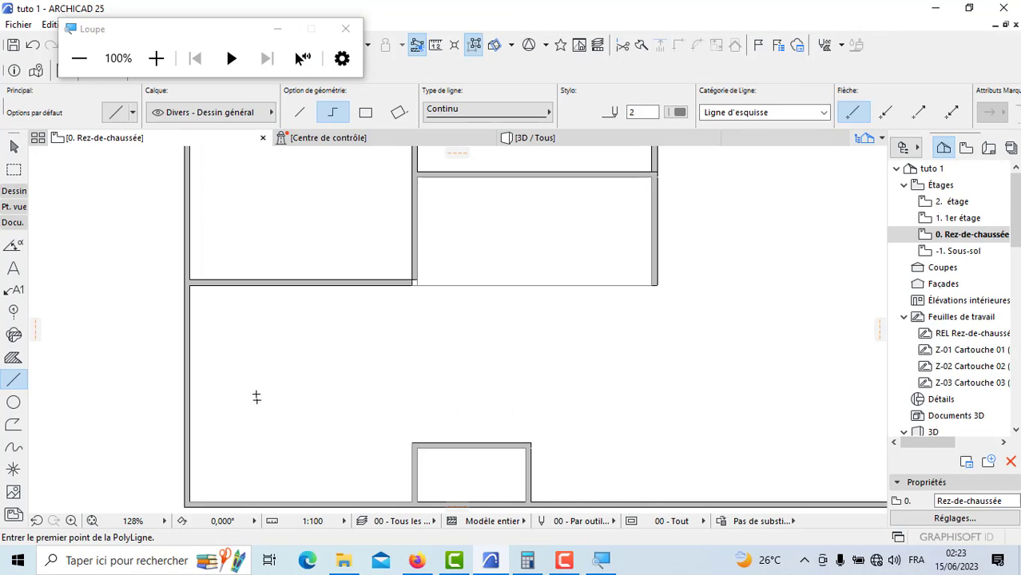
Step: Intersect the garage's horizontal wall with the vertical wall beside the terrasse to close their open corner
scroll(399, 288, "up", 6)
left_click(430, 279, "shift")
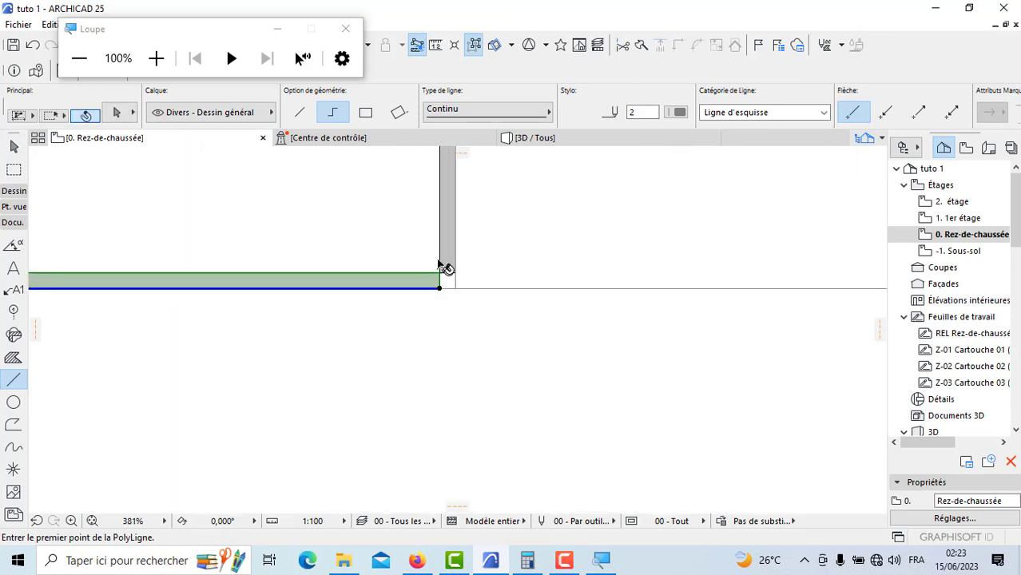
left_click(450, 255, "shift")
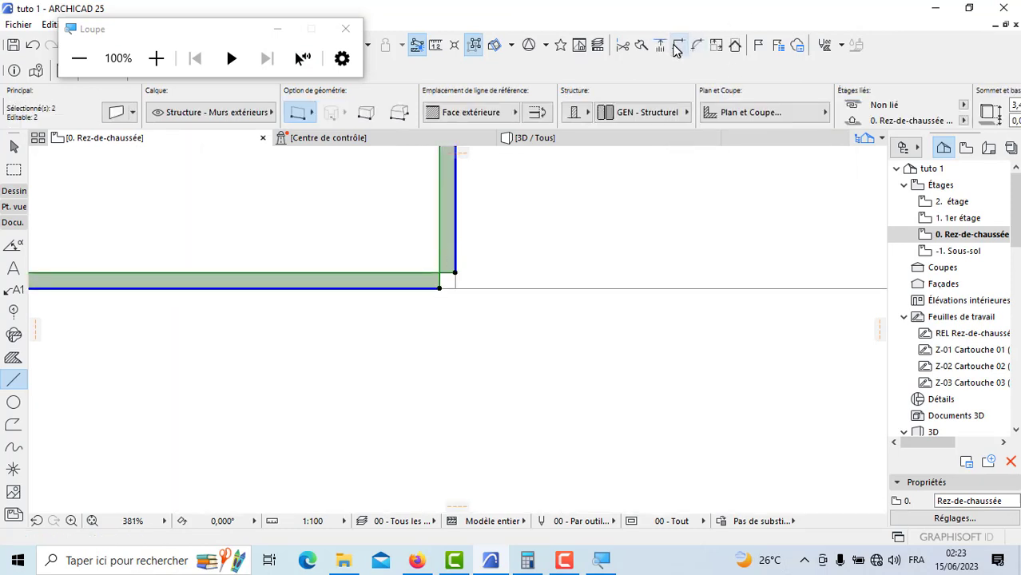
key("Escape")
scroll(565, 286, "down", 15)
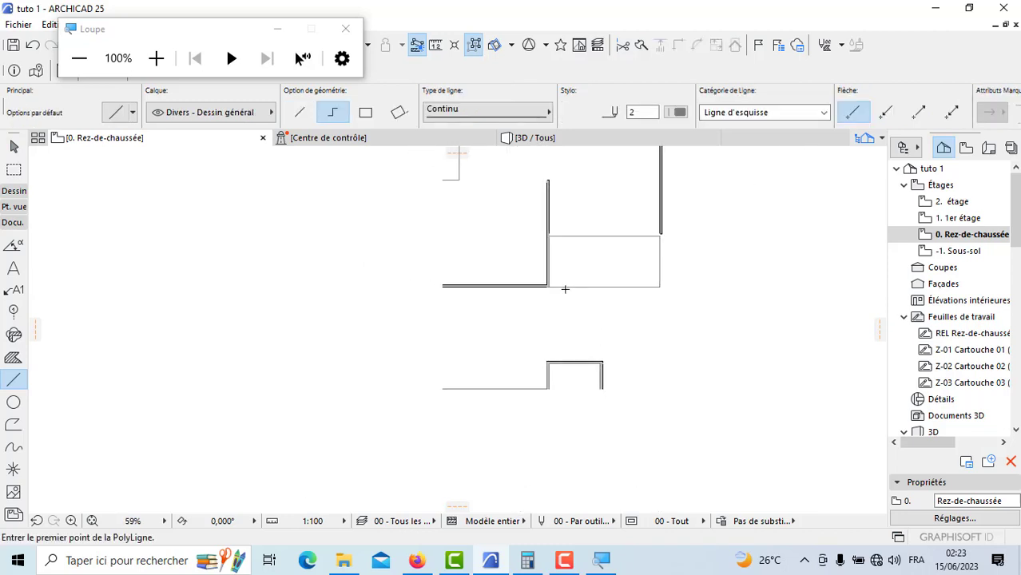
Step: Draw a vertical line from the terrasse's lower corner at the garage wall down to the small entrance room's upper wall
scroll(569, 247, "up", 2)
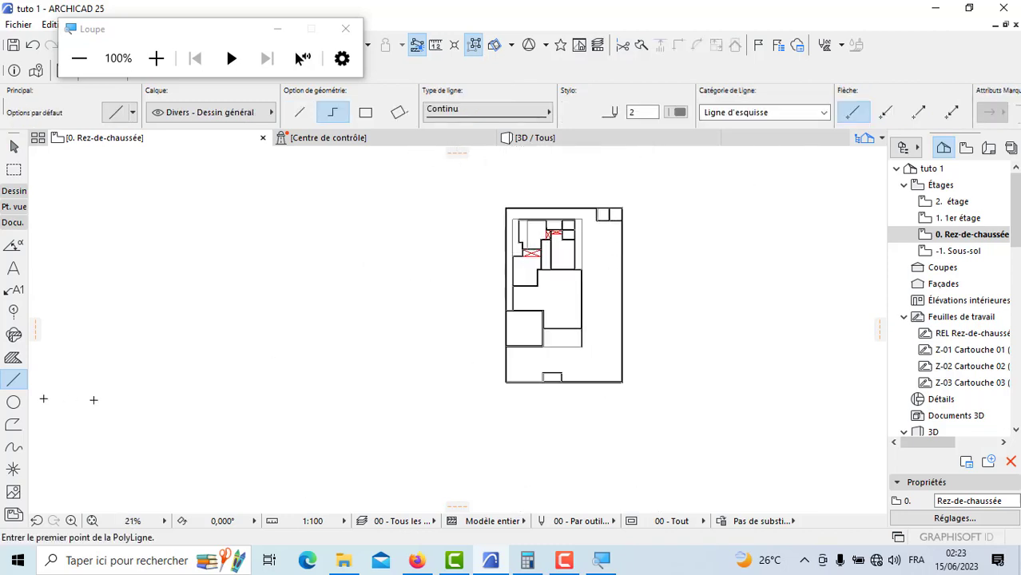
scroll(557, 338, "up", 4)
scroll(557, 338, "up", 6)
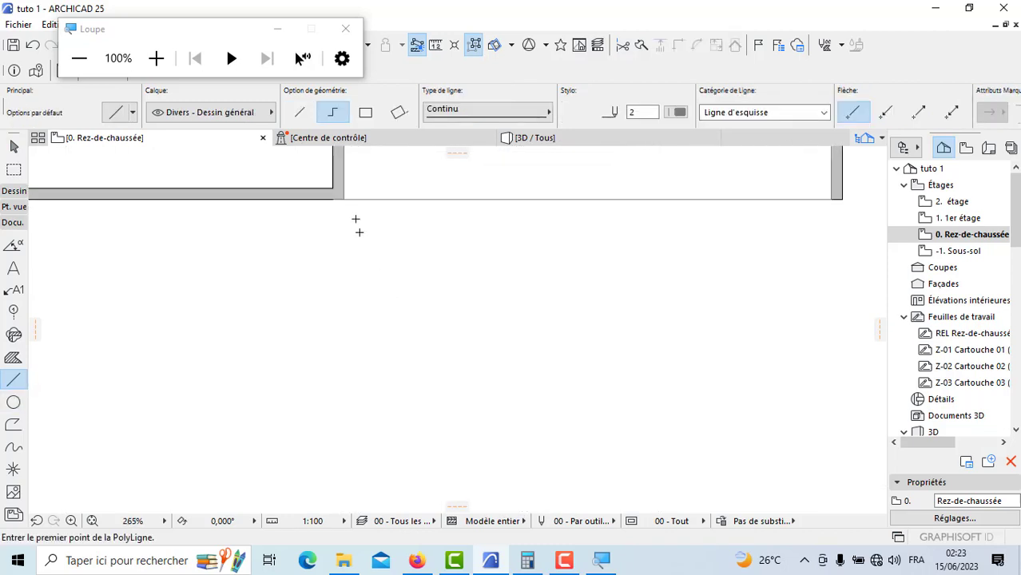
left_click(348, 194)
scroll(363, 263, "down", 3)
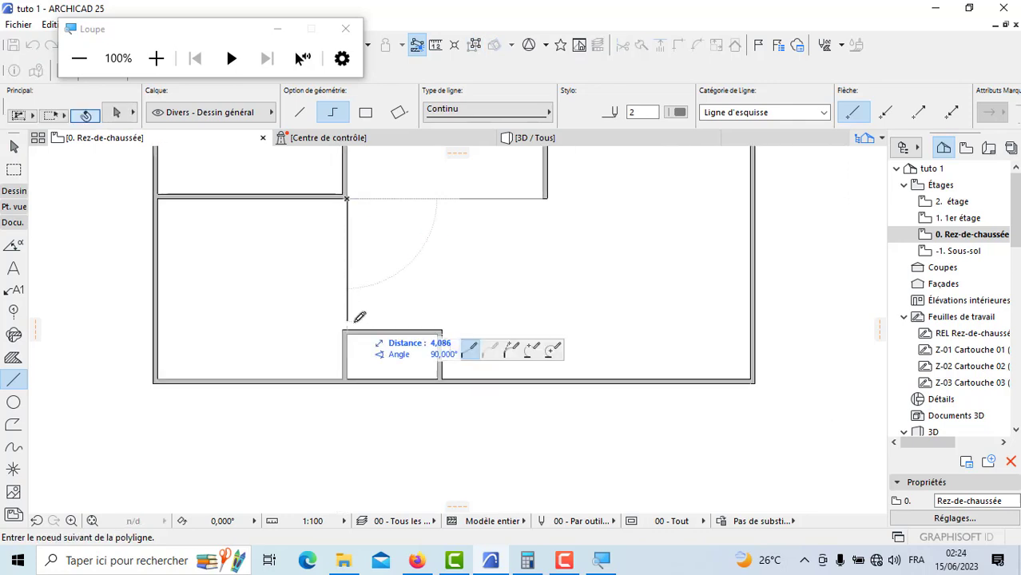
scroll(351, 321, "up", 3)
scroll(352, 322, "up", 1)
key("Escape")
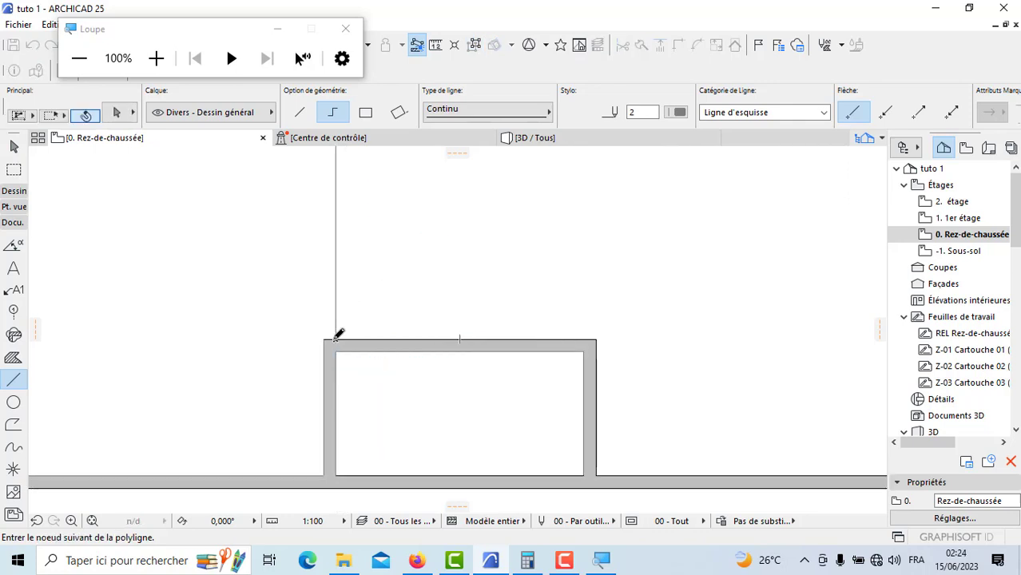
Step: Close the Loupe magnifier window and save the project under its current name
scroll(499, 391, "down", 10)
scroll(498, 305, "up", 2)
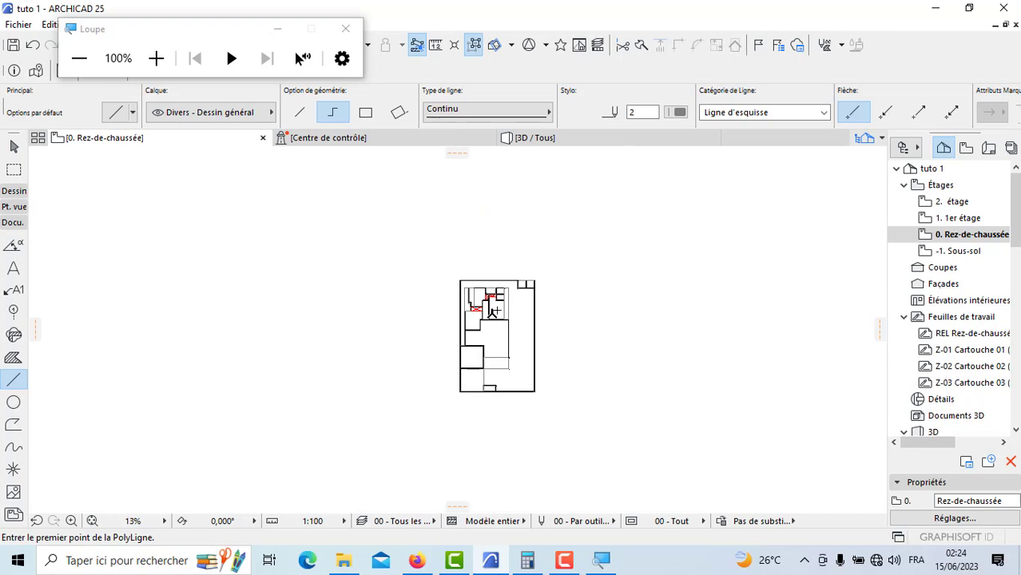
scroll(486, 336, "up", 1)
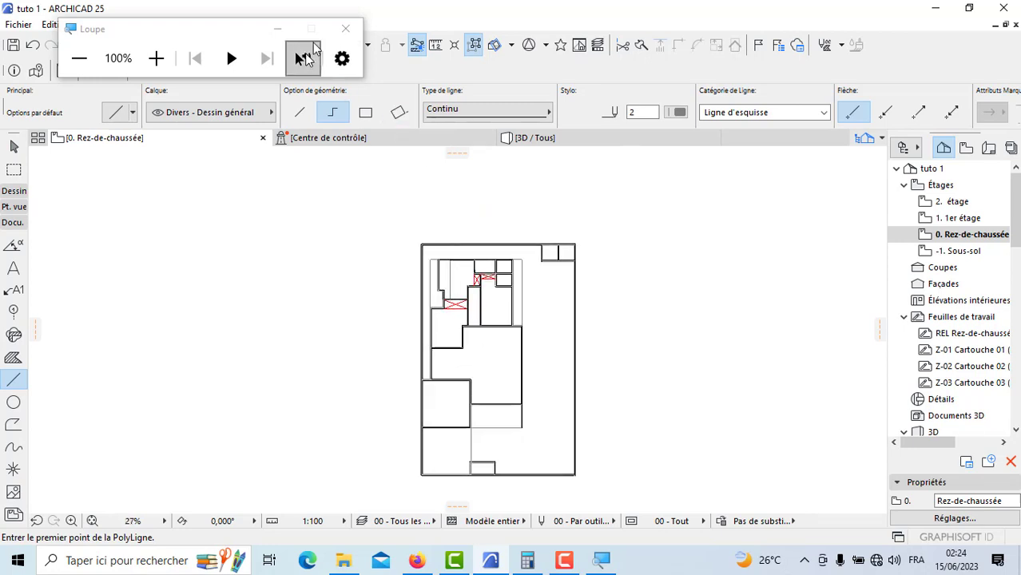
left_click(346, 30)
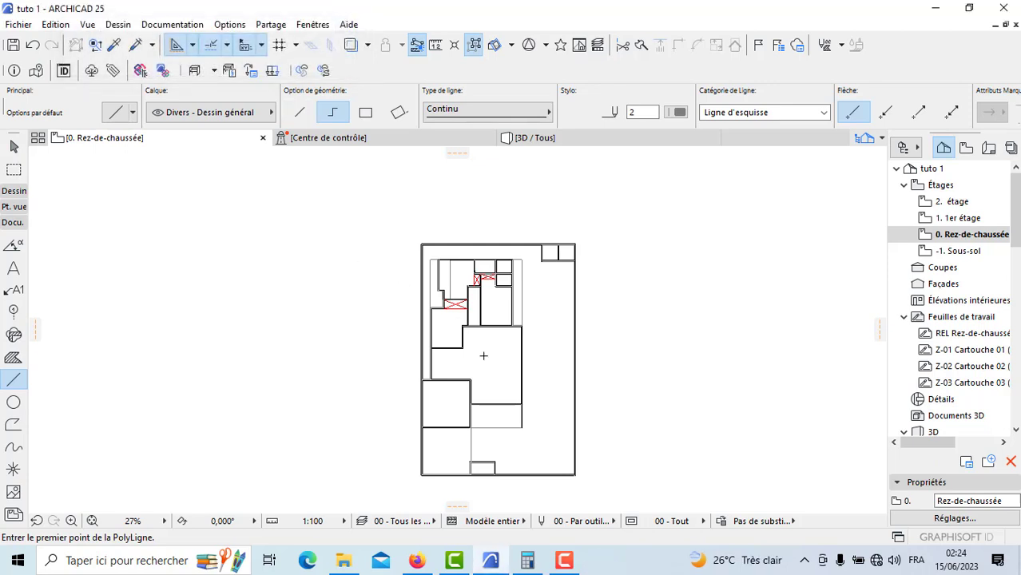
scroll(488, 366, "down", 1)
scroll(493, 397, "up", 1)
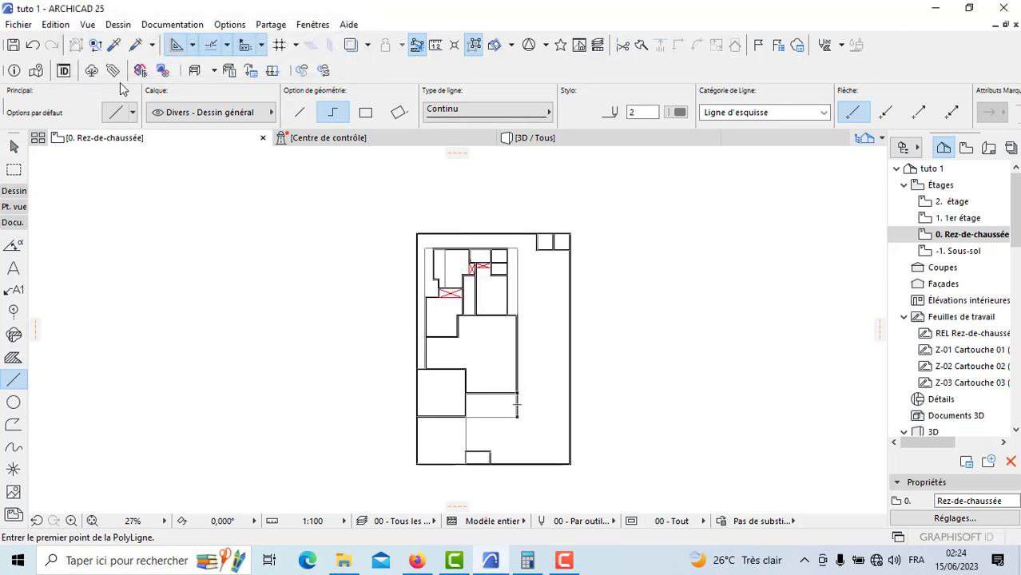
left_click(20, 28)
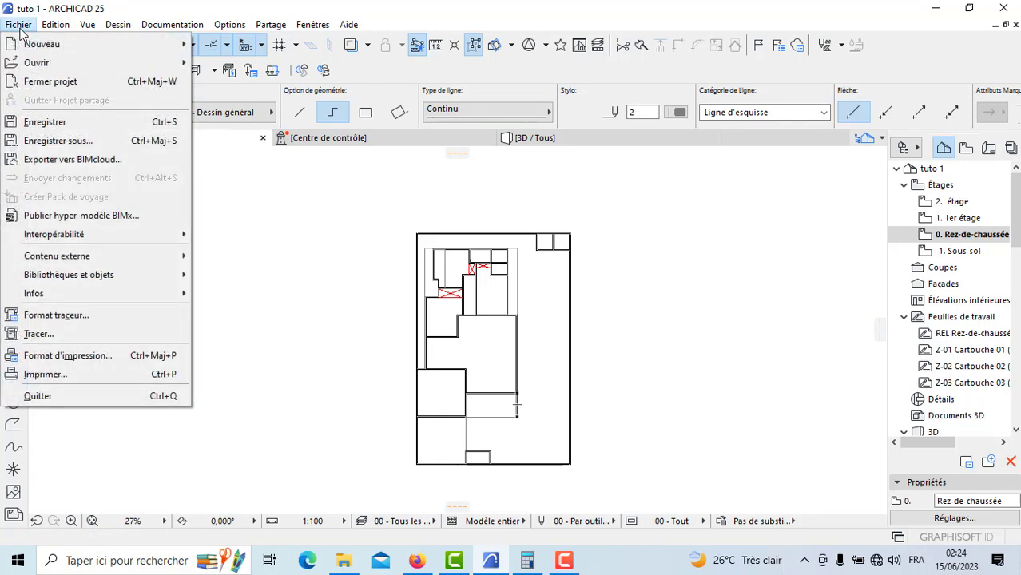
left_click(50, 123)
left_click(565, 561)
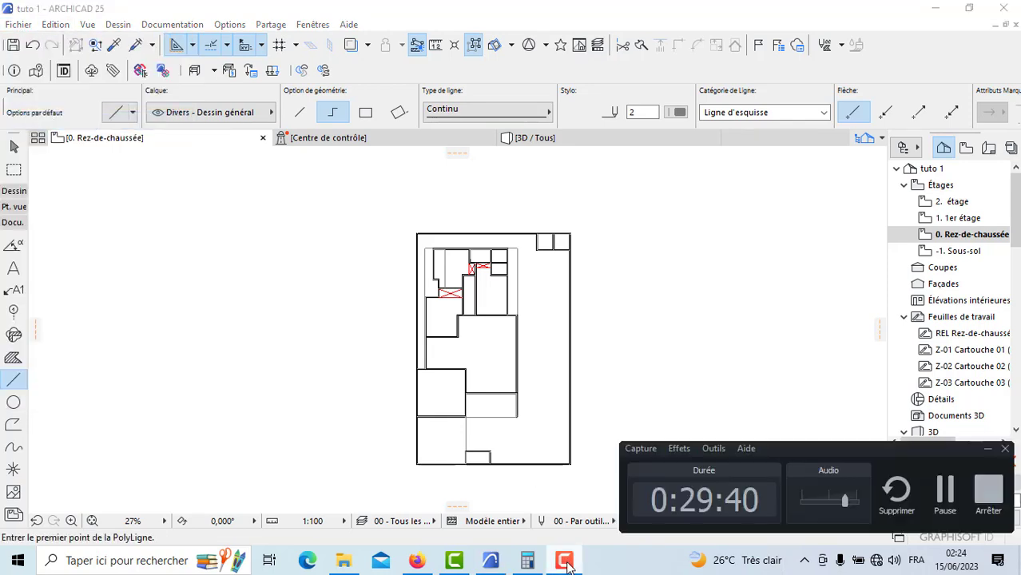